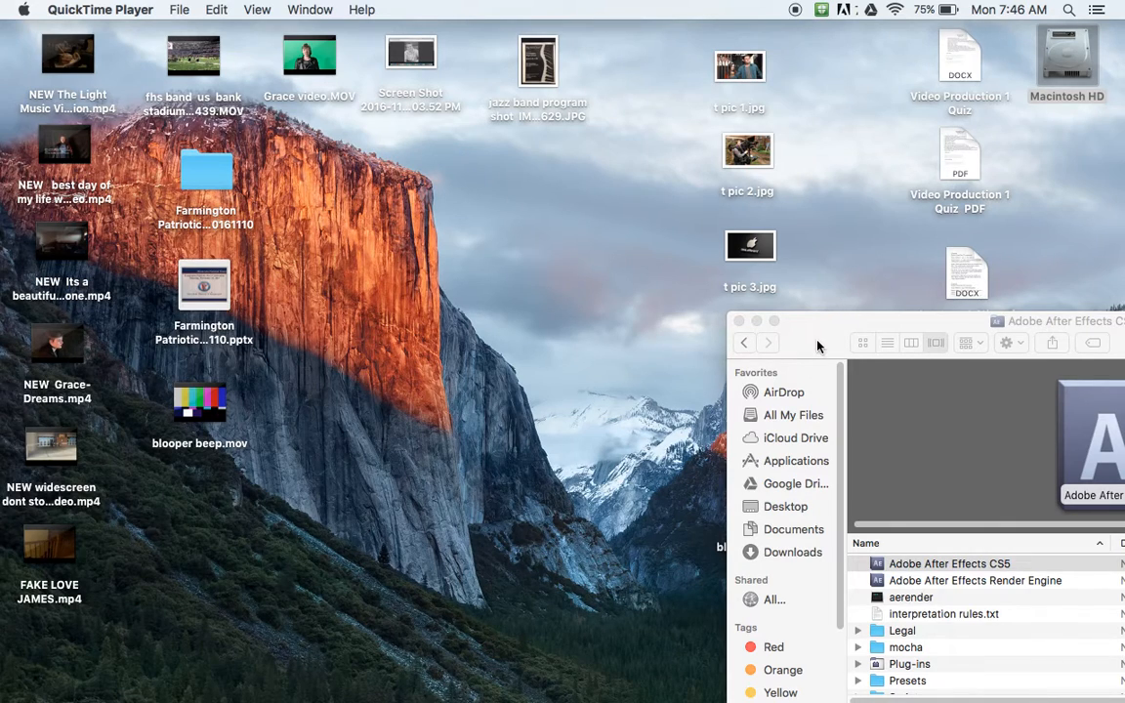
Launch Adobe After Effects CS5 and dismiss its welcome screen.
{"action": "double_click", "coordinate": [877, 567]}
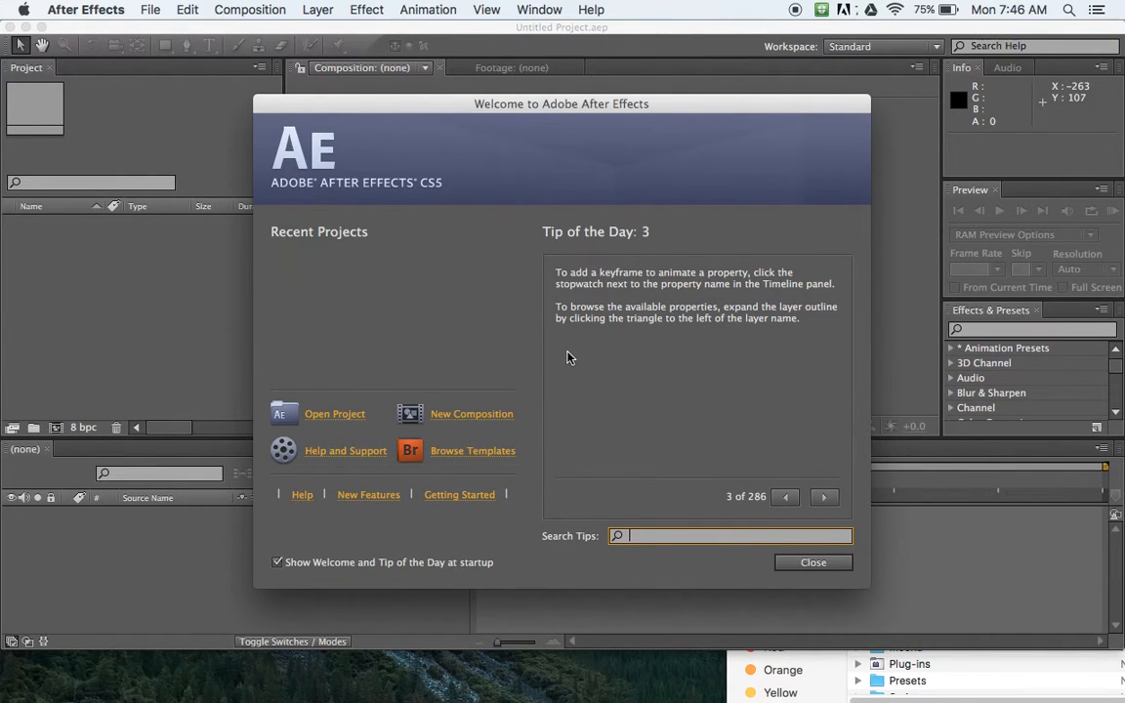
{"action": "left_click", "coordinate": [811, 565]}
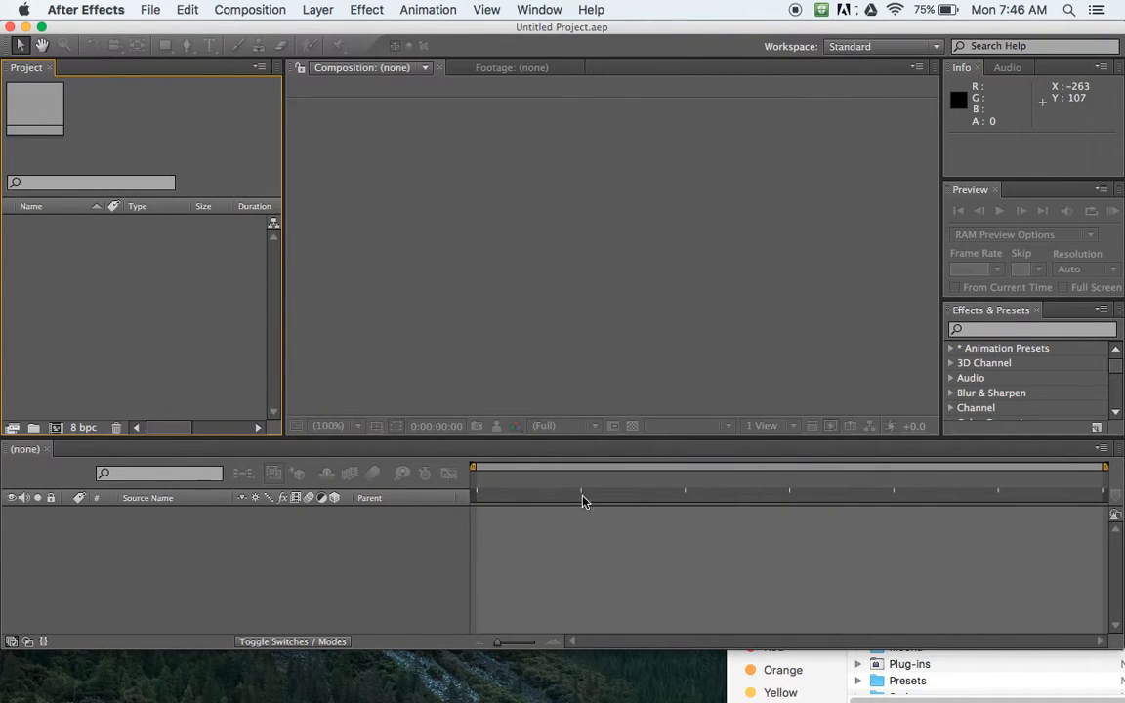
Hide After Effects, uncover the source images on the desktop, and examine blank-polaroid-frame.jpg in Preview.
{"action": "left_click", "coordinate": [76, 9]}
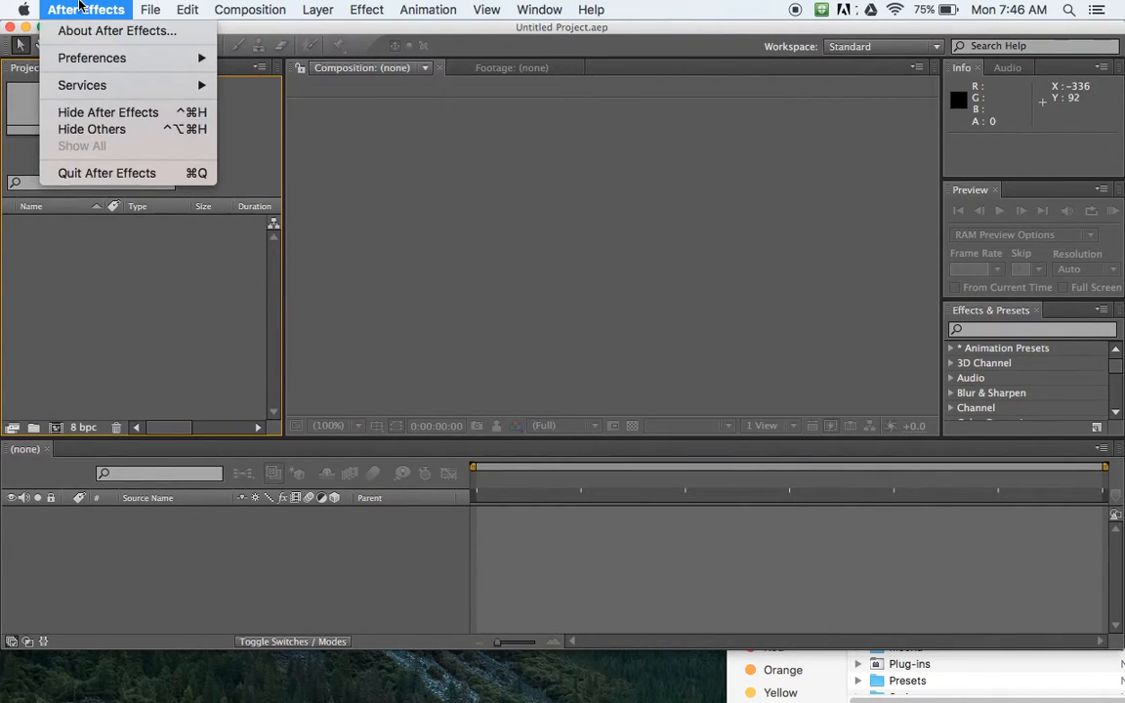
{"action": "left_click", "coordinate": [108, 120]}
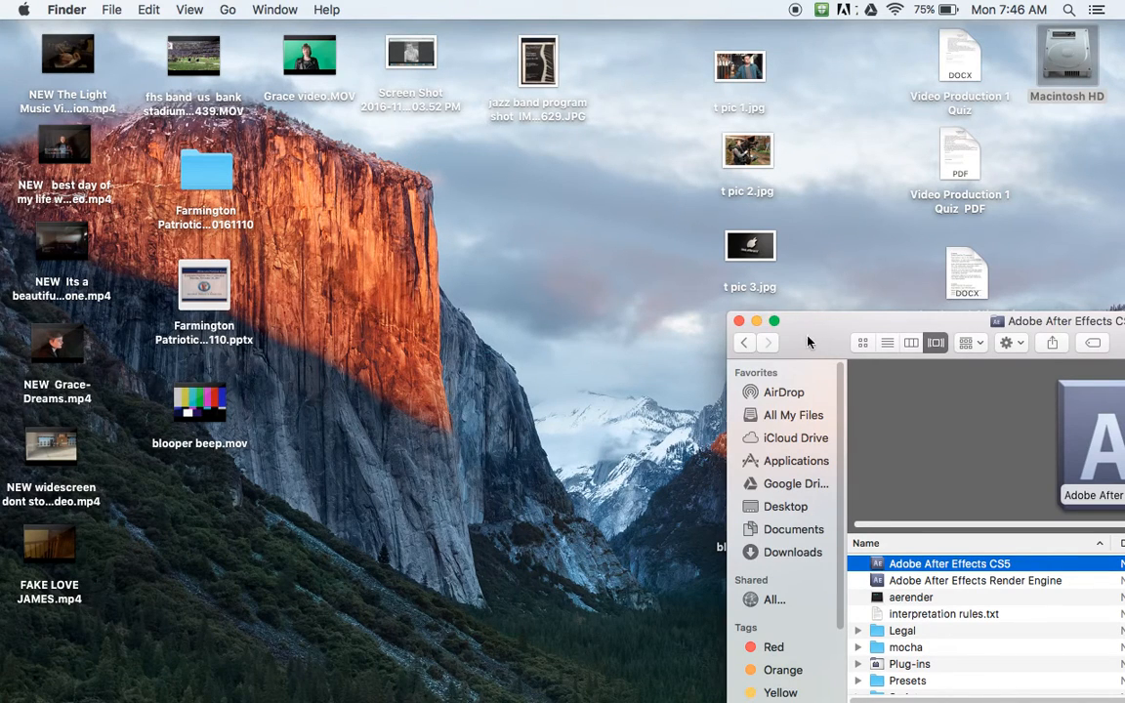
{"action": "left_click_drag", "start_coordinate": [809, 342], "coordinate": [1024, 452]}
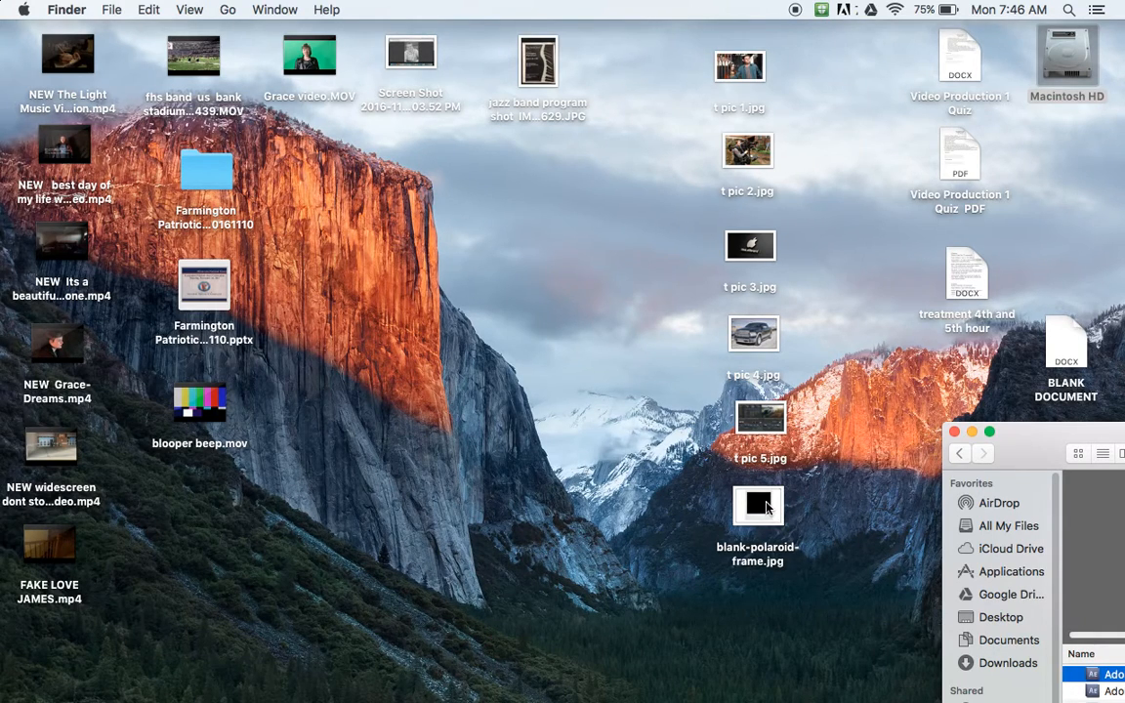
{"action": "left_click", "coordinate": [763, 505]}
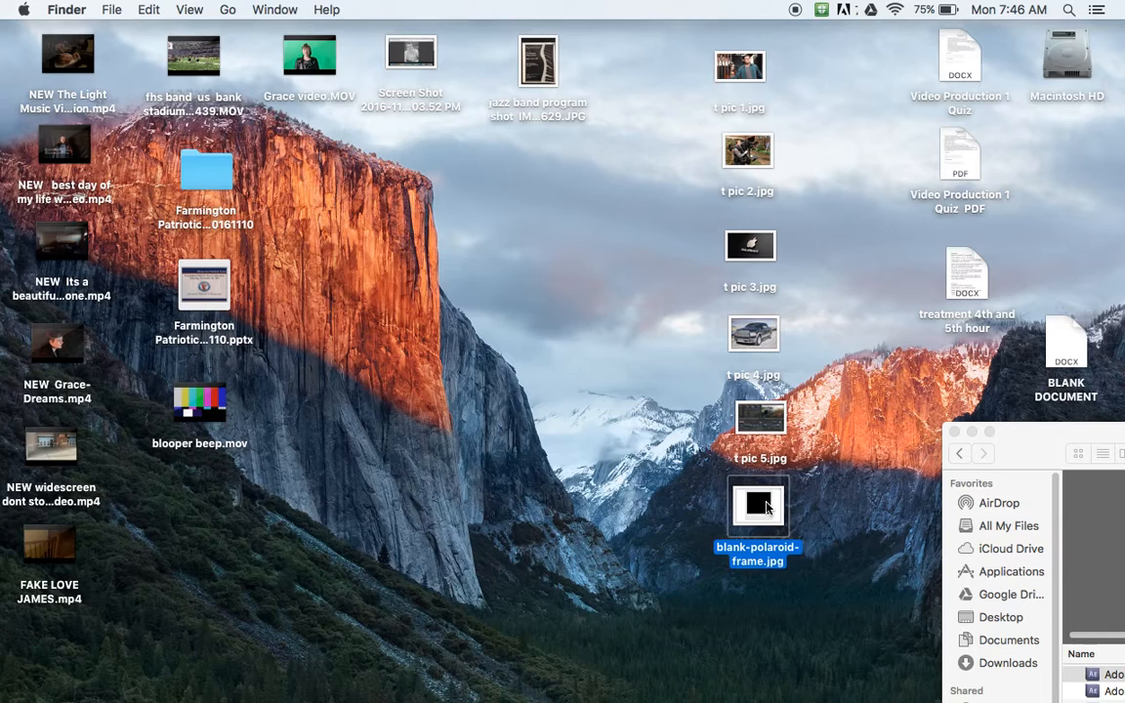
{"action": "double_click", "coordinate": [766, 505]}
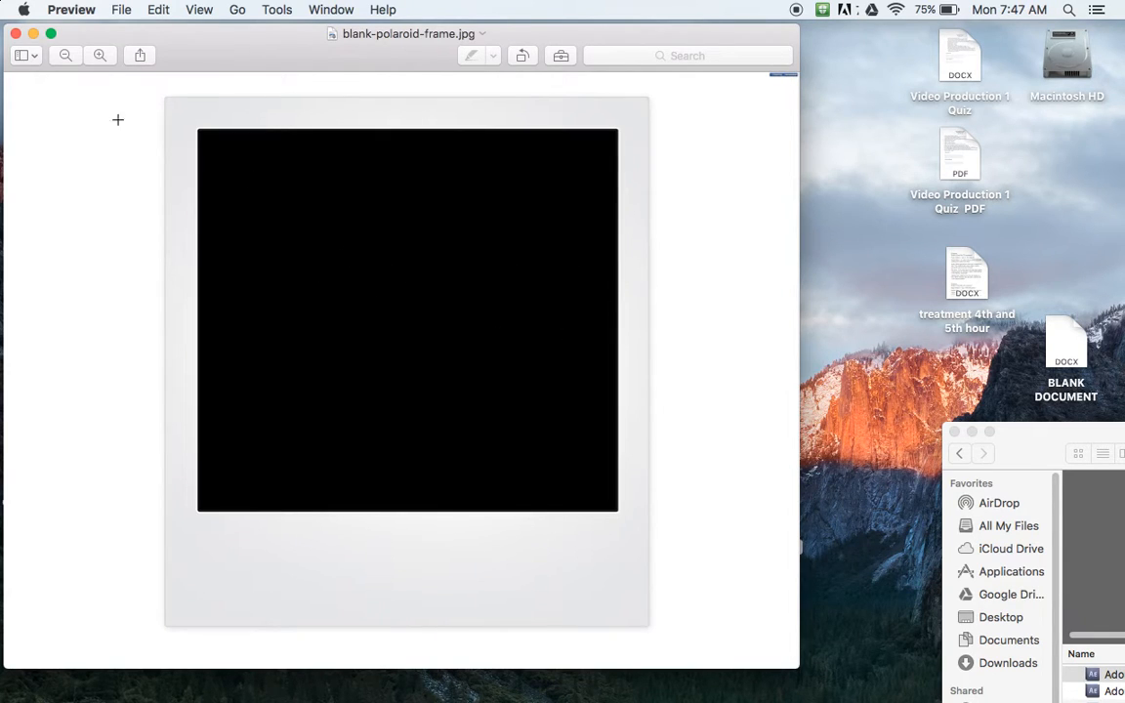
{"action": "left_click", "coordinate": [15, 33]}
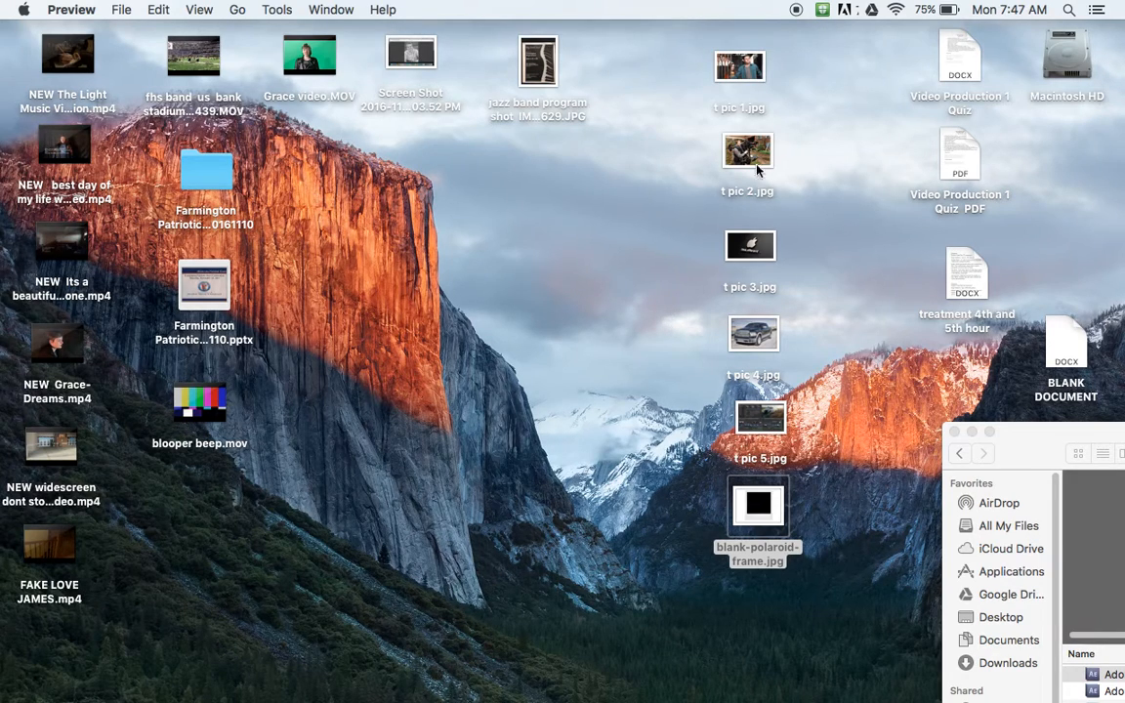
{"action": "left_click_drag", "start_coordinate": [679, 67], "coordinate": [824, 459]}
{"action": "left_click", "coordinate": [840, 359]}
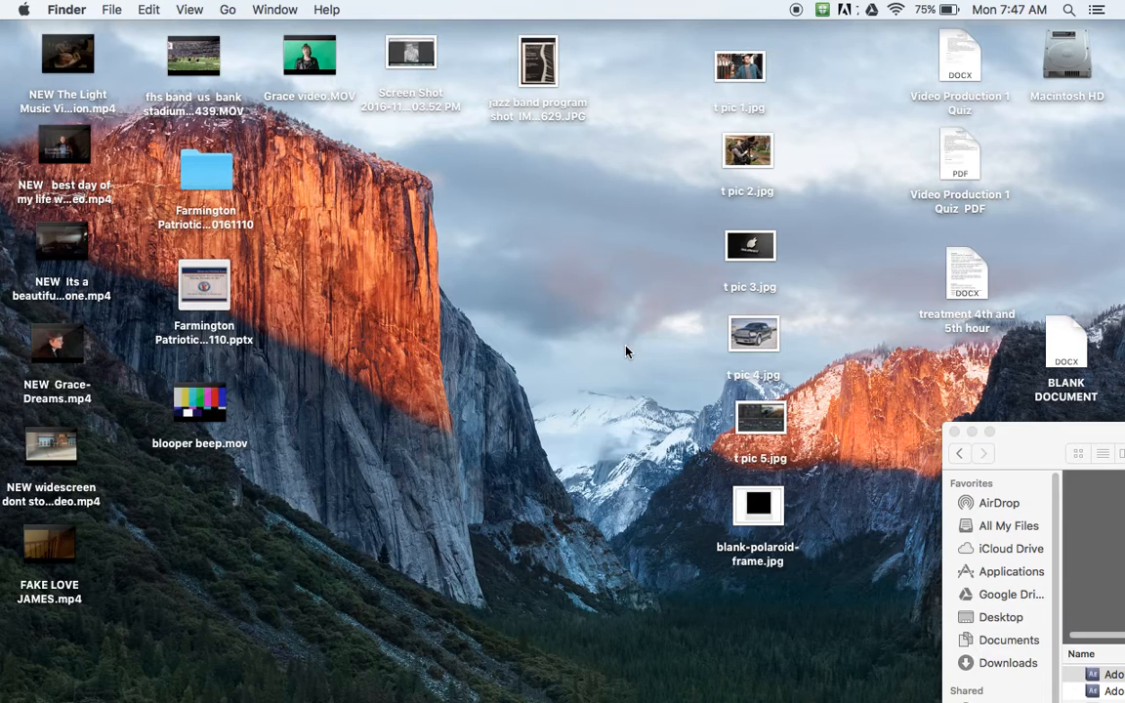
Switch back to After Effects and import blank-polaroid-frame.jpg from the Desktop folder into the project.
{"action": "mouse_move", "coordinate": [633, 695]}
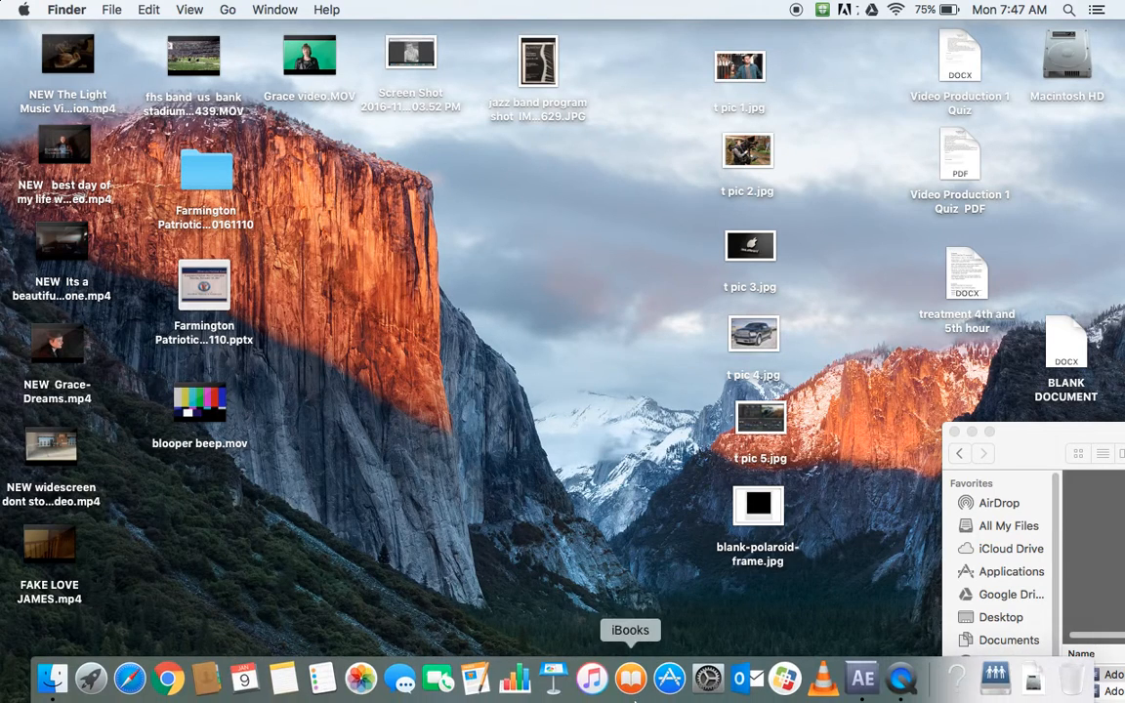
{"action": "left_click", "coordinate": [864, 678]}
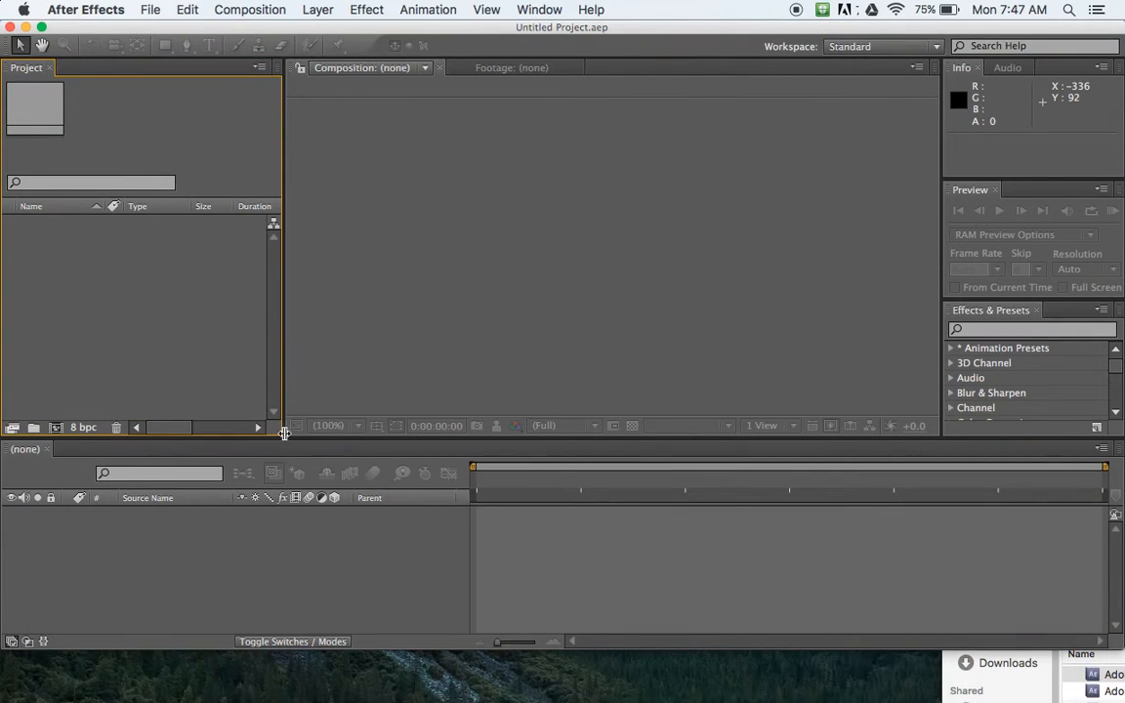
{"action": "right_click", "coordinate": [89, 324]}
{"action": "mouse_move", "coordinate": [150, 383]}
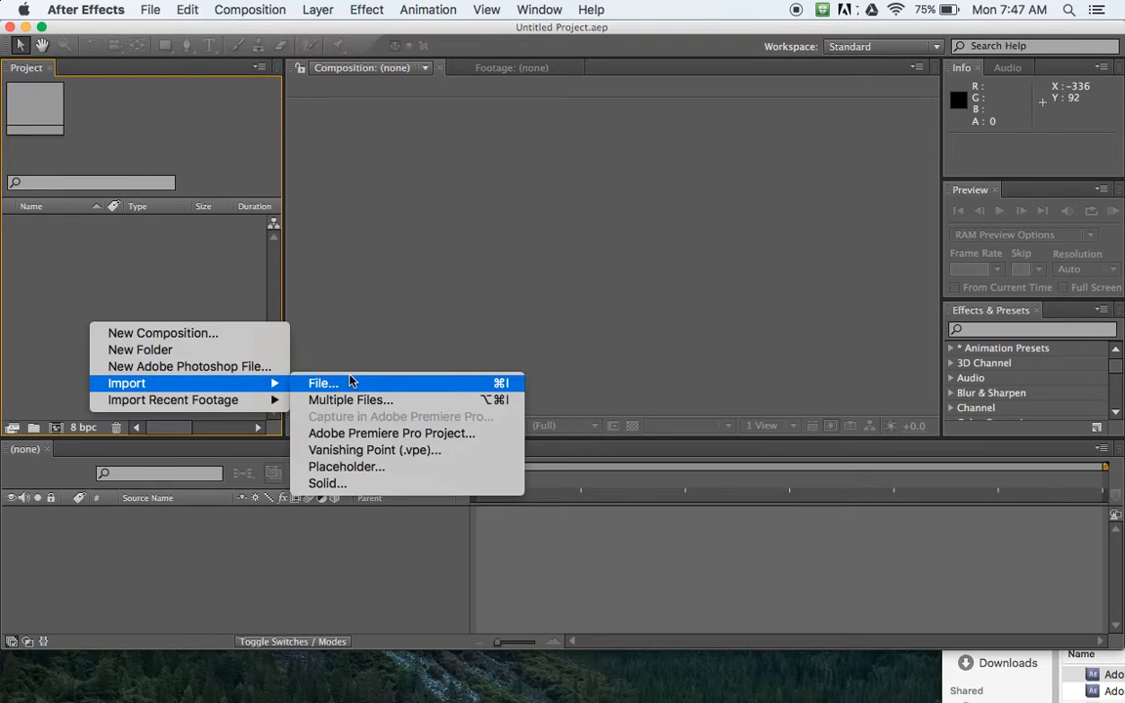
{"action": "left_click", "coordinate": [350, 385]}
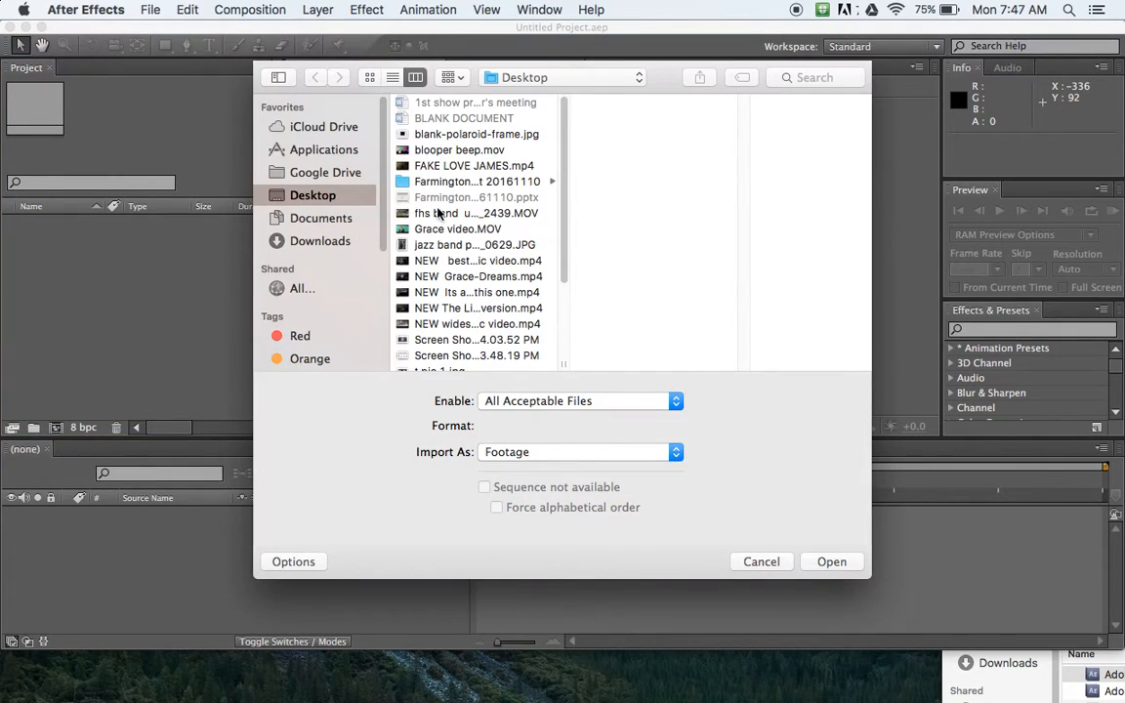
{"action": "left_click_drag", "start_coordinate": [566, 363], "coordinate": [652, 363]}
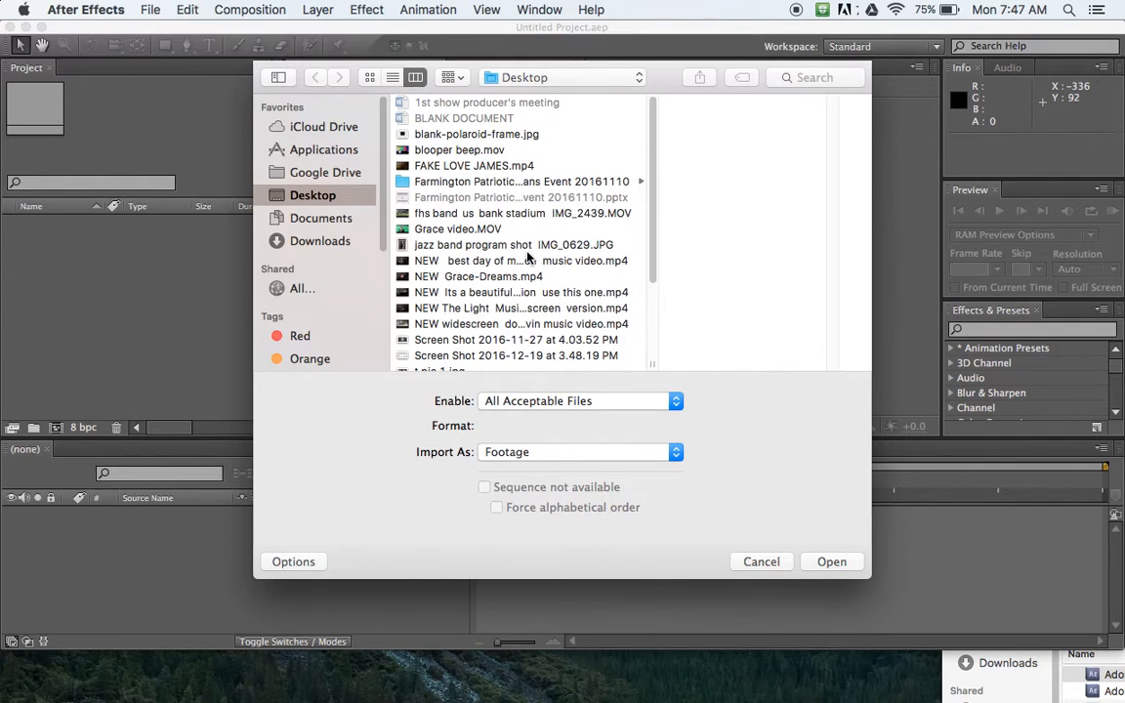
{"action": "left_click", "coordinate": [474, 135]}
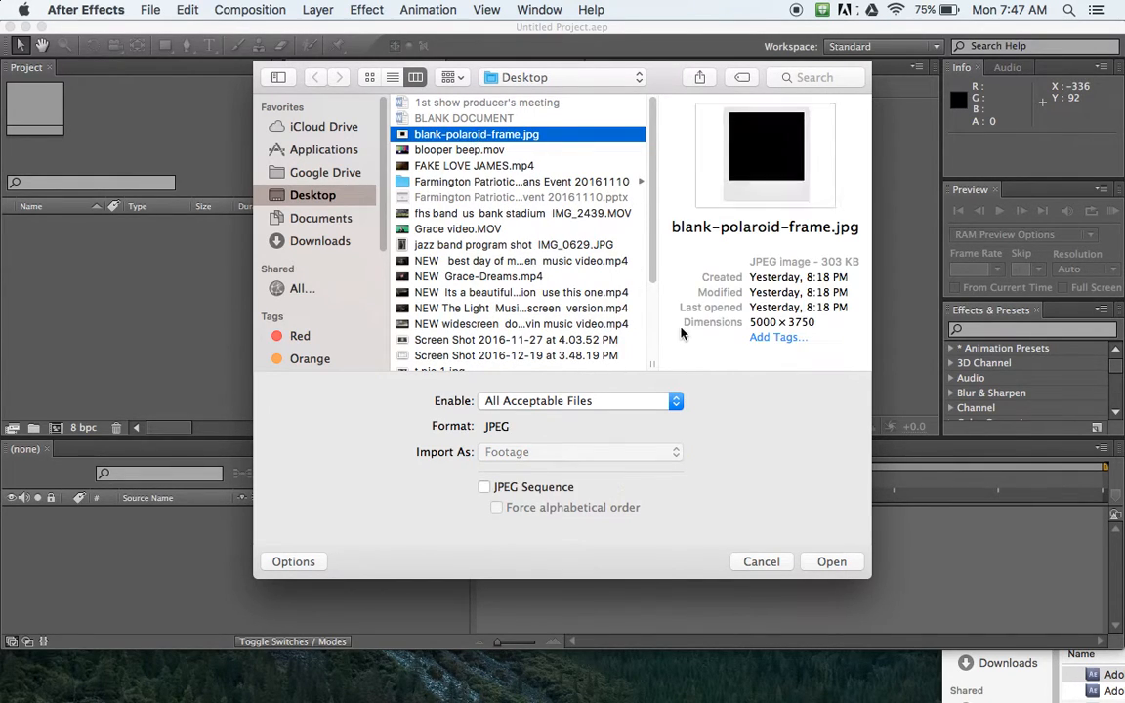
{"action": "left_click", "coordinate": [831, 562]}
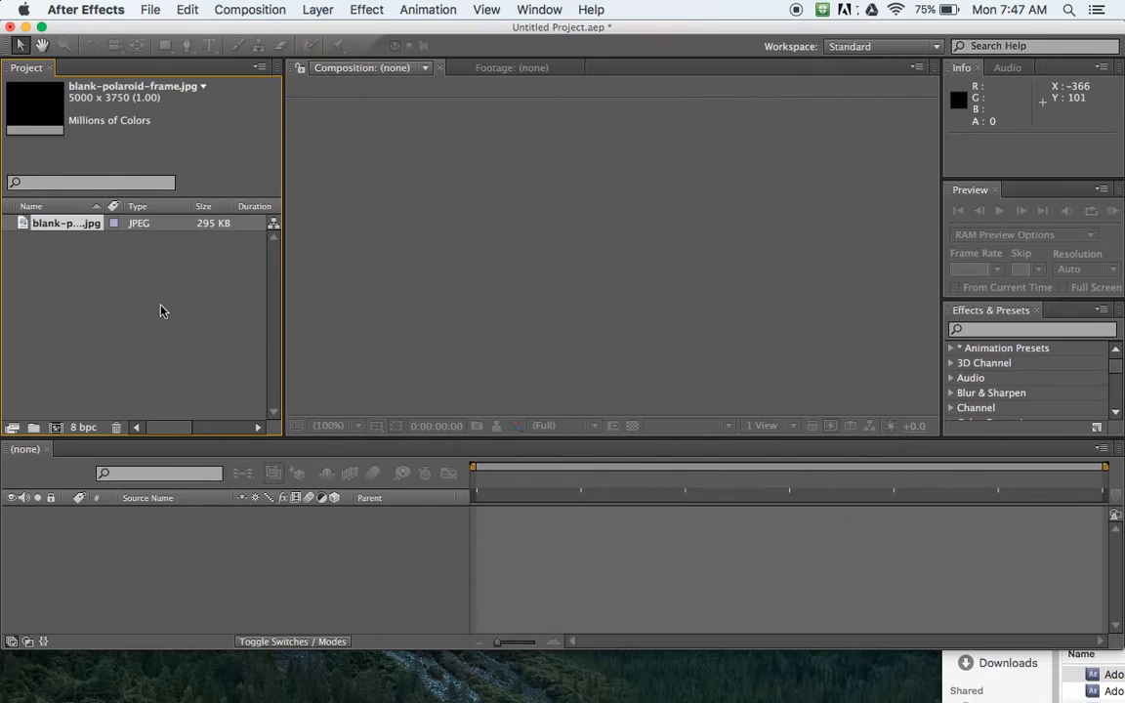
Import the five images t pic 1.jpg through t pic 5.jpg from the Desktop folder as separate footage items.
{"action": "right_click", "coordinate": [136, 317]}
{"action": "mouse_move", "coordinate": [303, 387]}
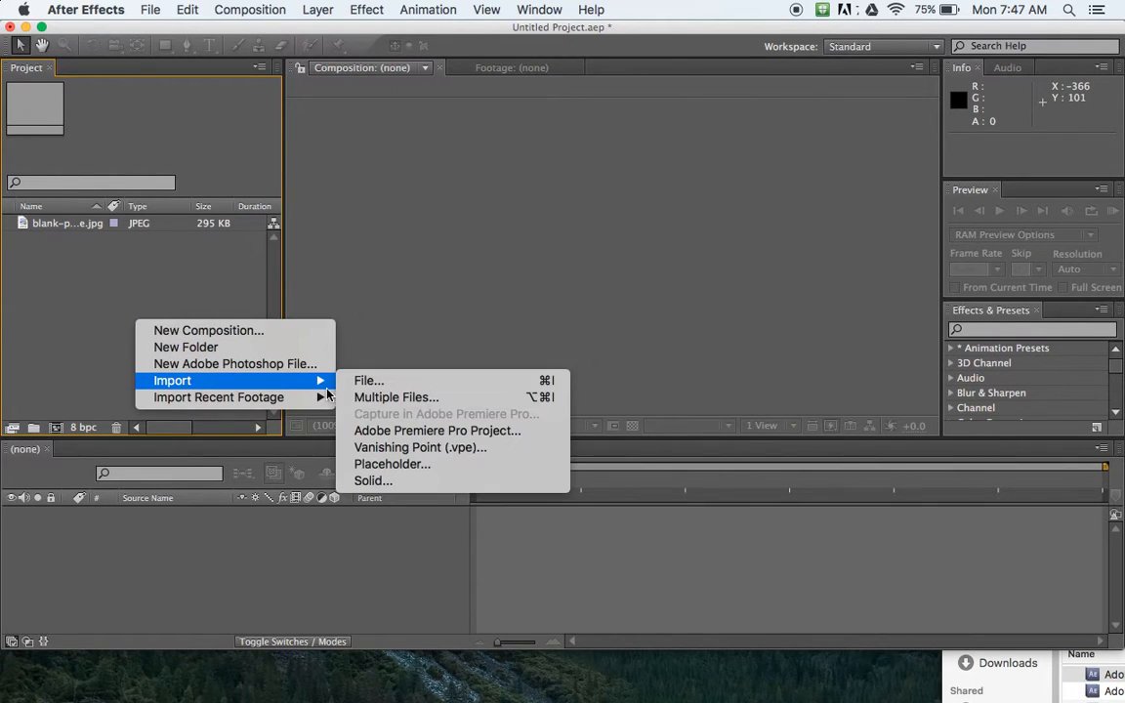
{"action": "left_click", "coordinate": [389, 382]}
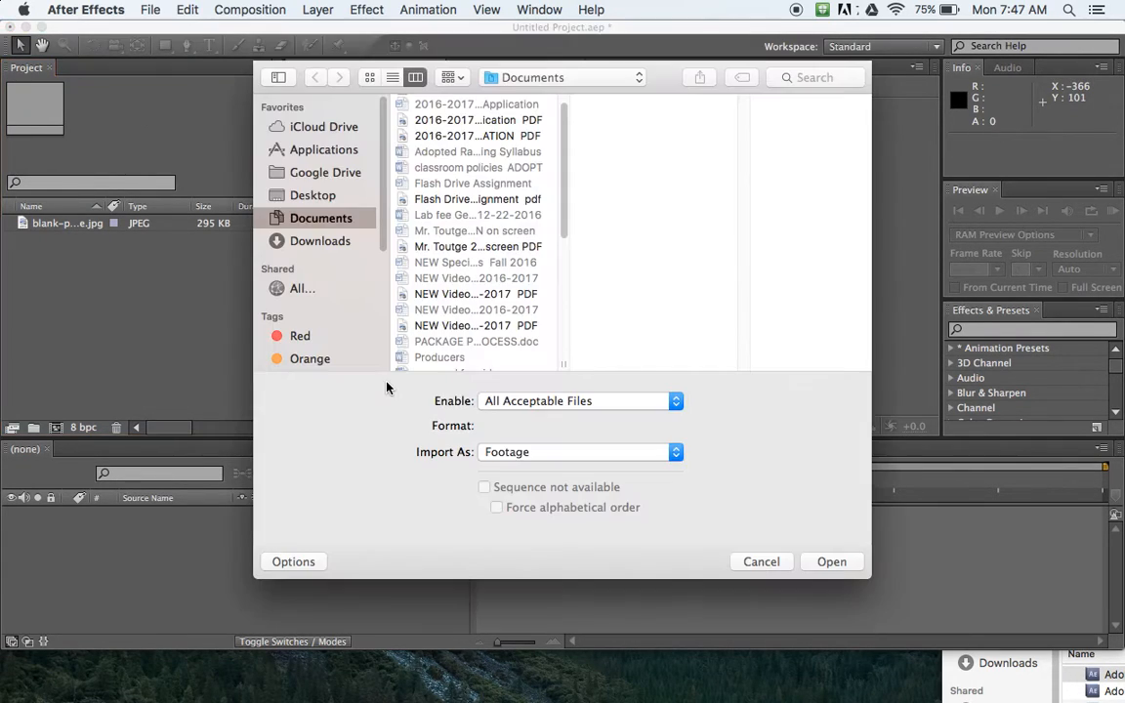
{"action": "key", "text": "super+shift+d"}
{"action": "left_click_drag", "start_coordinate": [565, 368], "coordinate": [670, 366]}
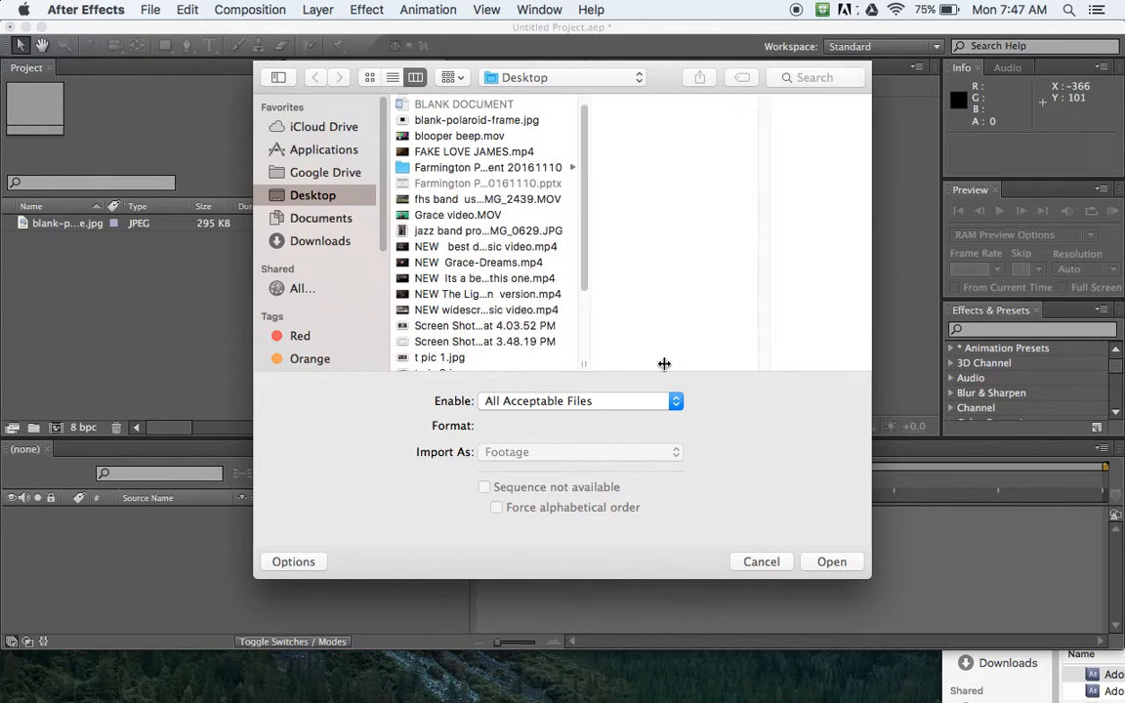
{"action": "scroll", "coordinate": [538, 330], "scroll_direction": "down", "scroll_amount": 4}
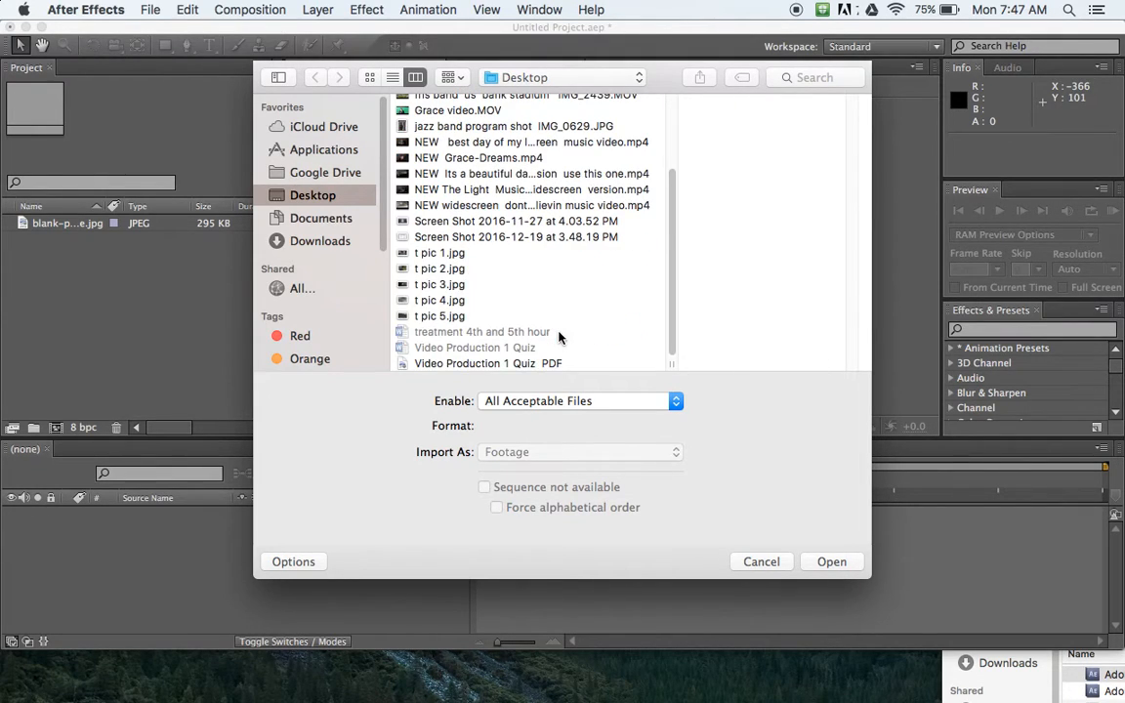
{"action": "left_click", "coordinate": [433, 256]}
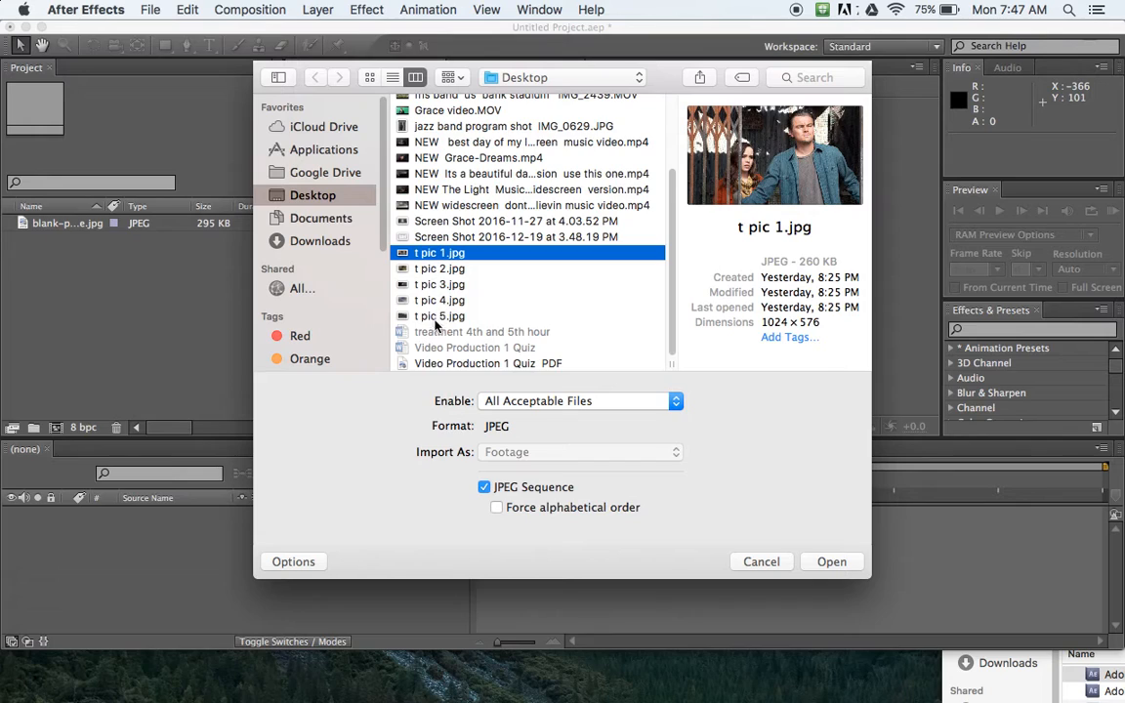
{"action": "left_click", "coordinate": [436, 318], "text": "shift"}
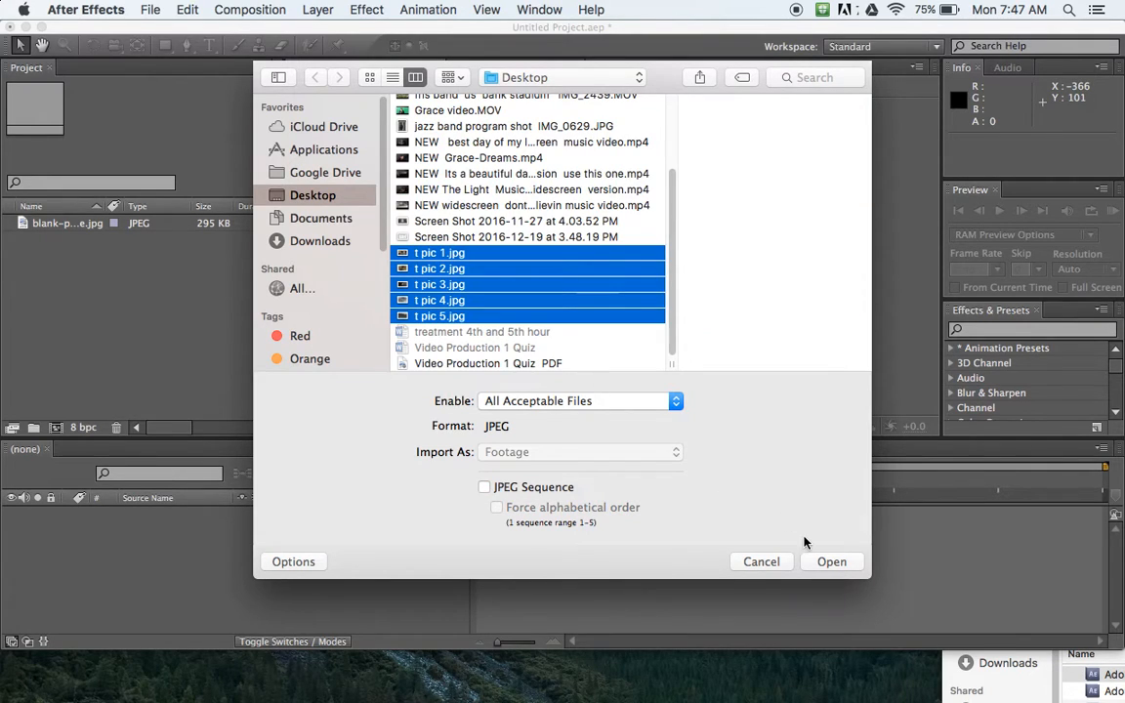
{"action": "left_click", "coordinate": [830, 561]}
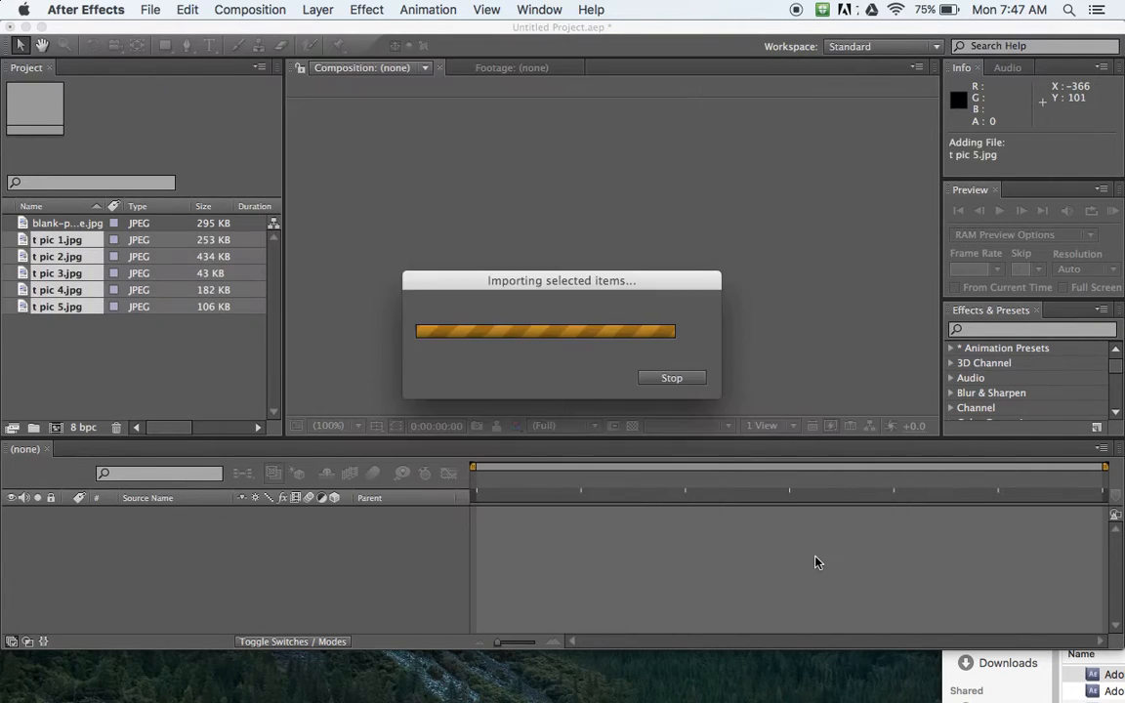
{"action": "left_click", "coordinate": [116, 367]}
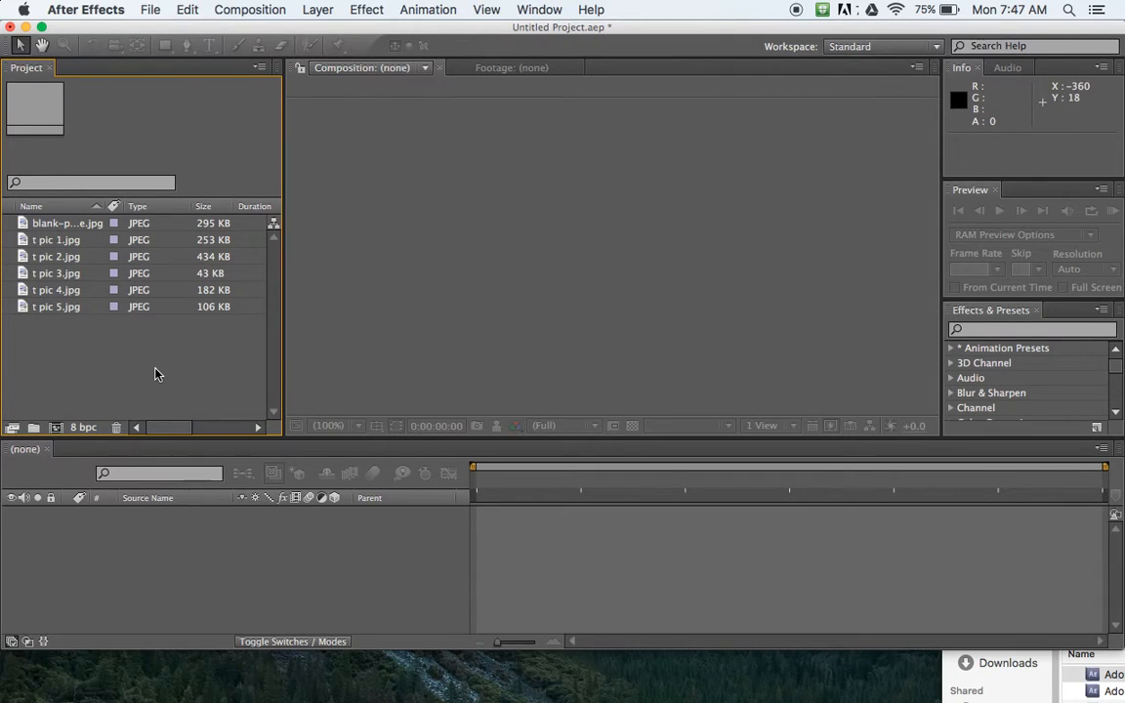
Create a composition named "pre comp 1" with the NTSC DV Widescreen preset.
{"action": "right_click", "coordinate": [88, 357]}
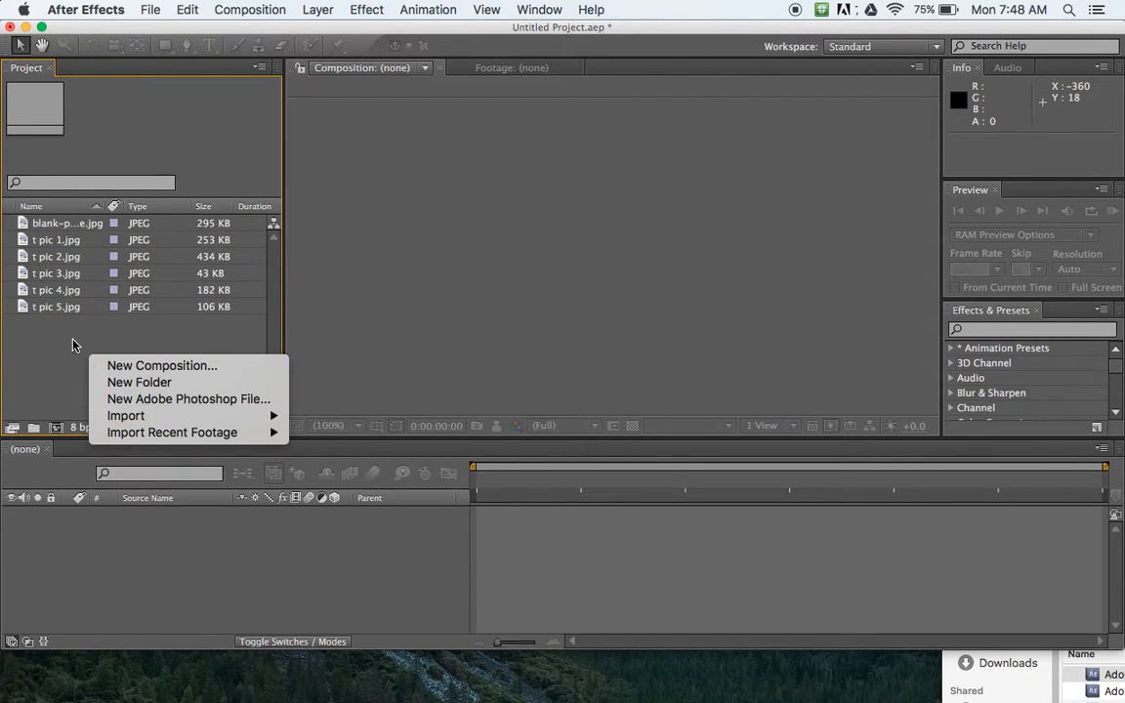
{"action": "left_click", "coordinate": [148, 366]}
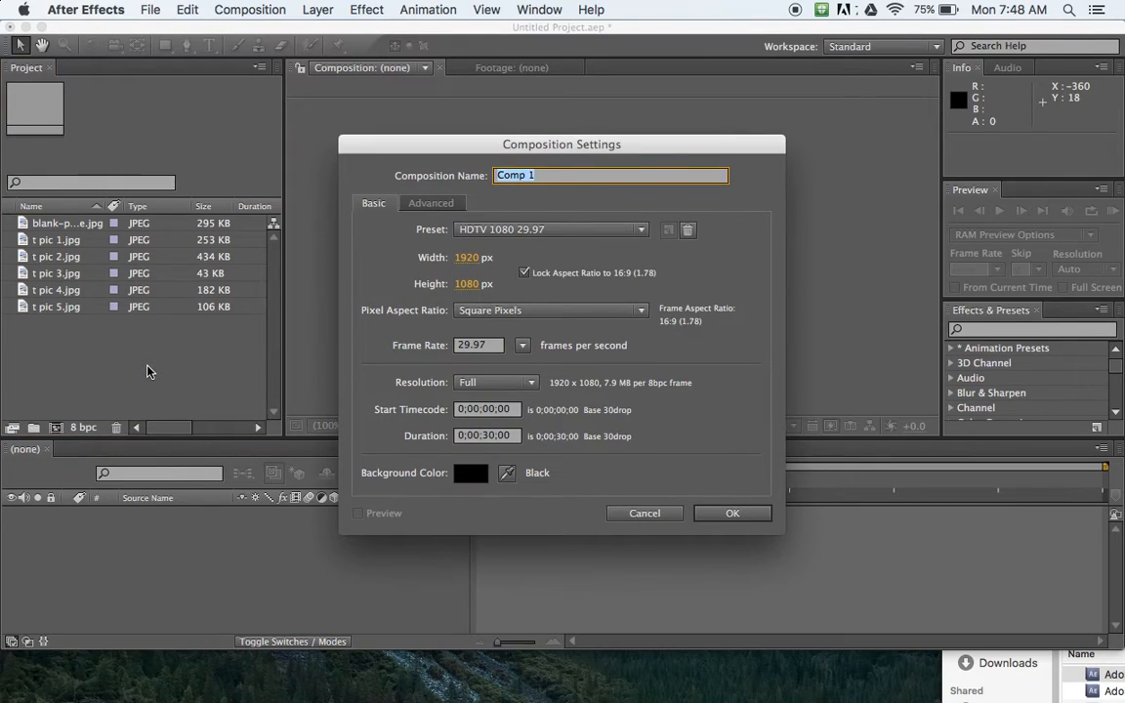
{"action": "type", "text": "pre comp 1"}
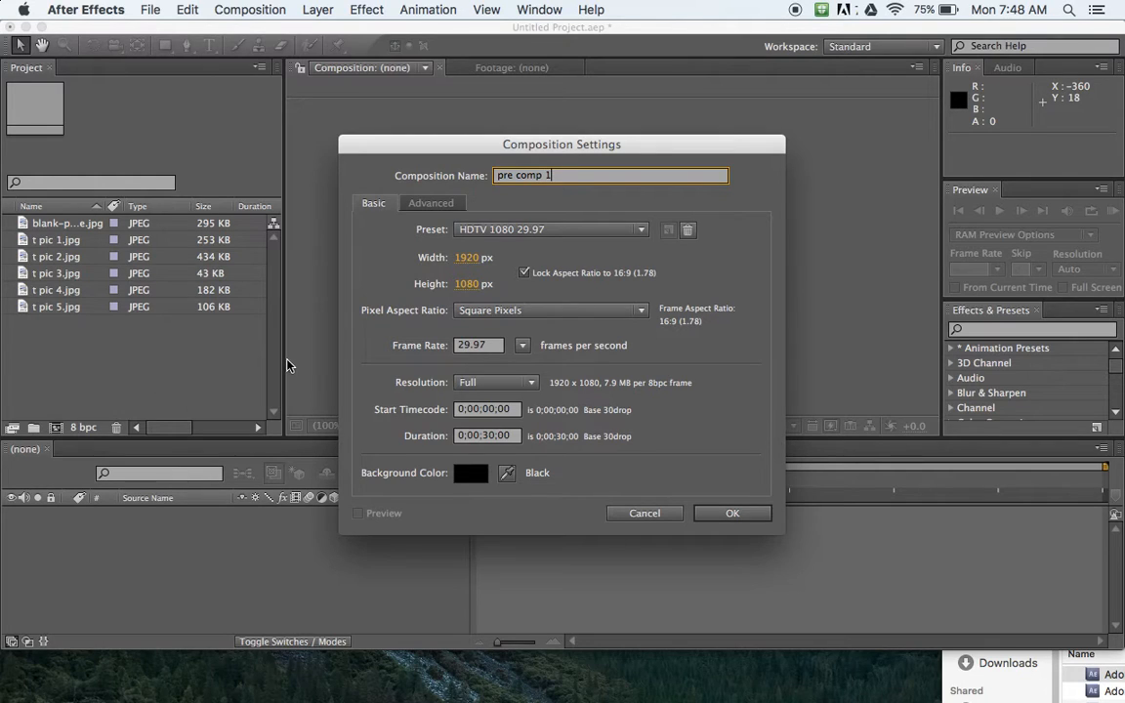
{"action": "left_click", "coordinate": [576, 230]}
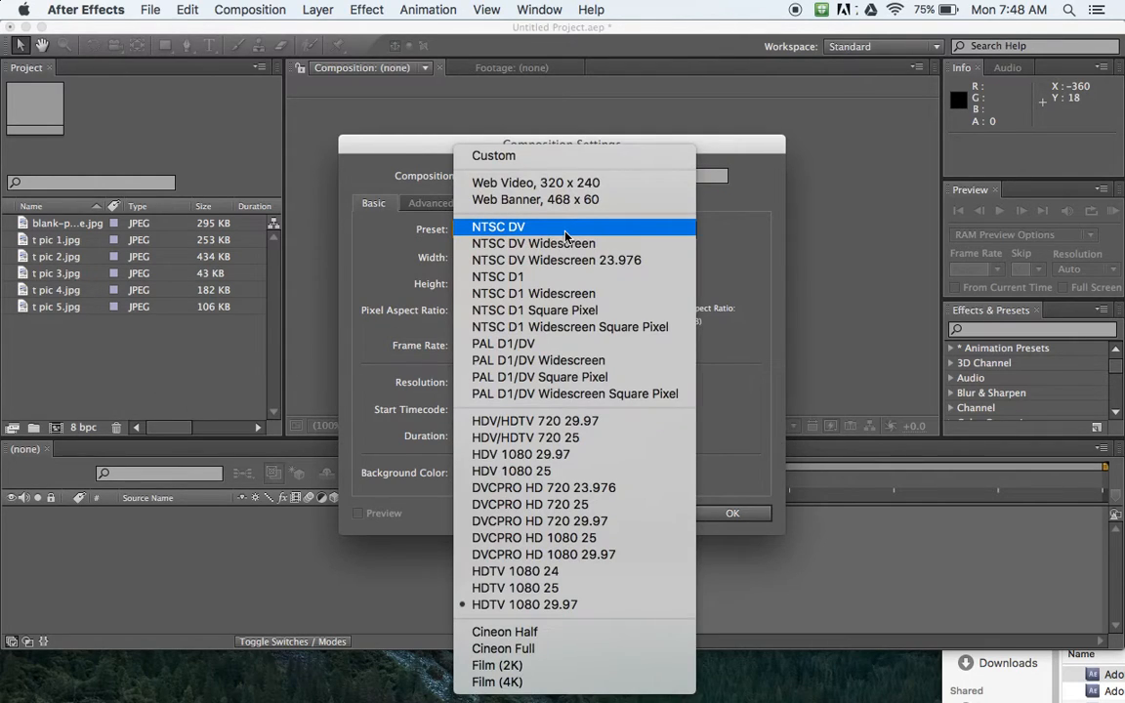
{"action": "left_click", "coordinate": [565, 244]}
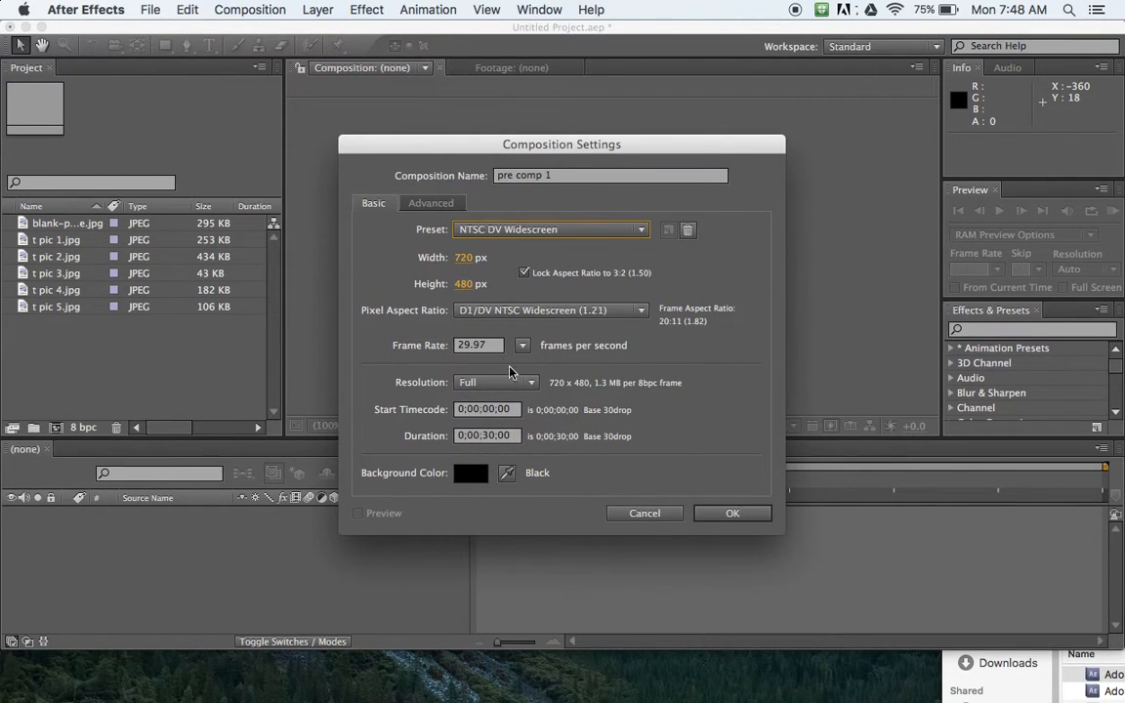
{"action": "left_click", "coordinate": [723, 513]}
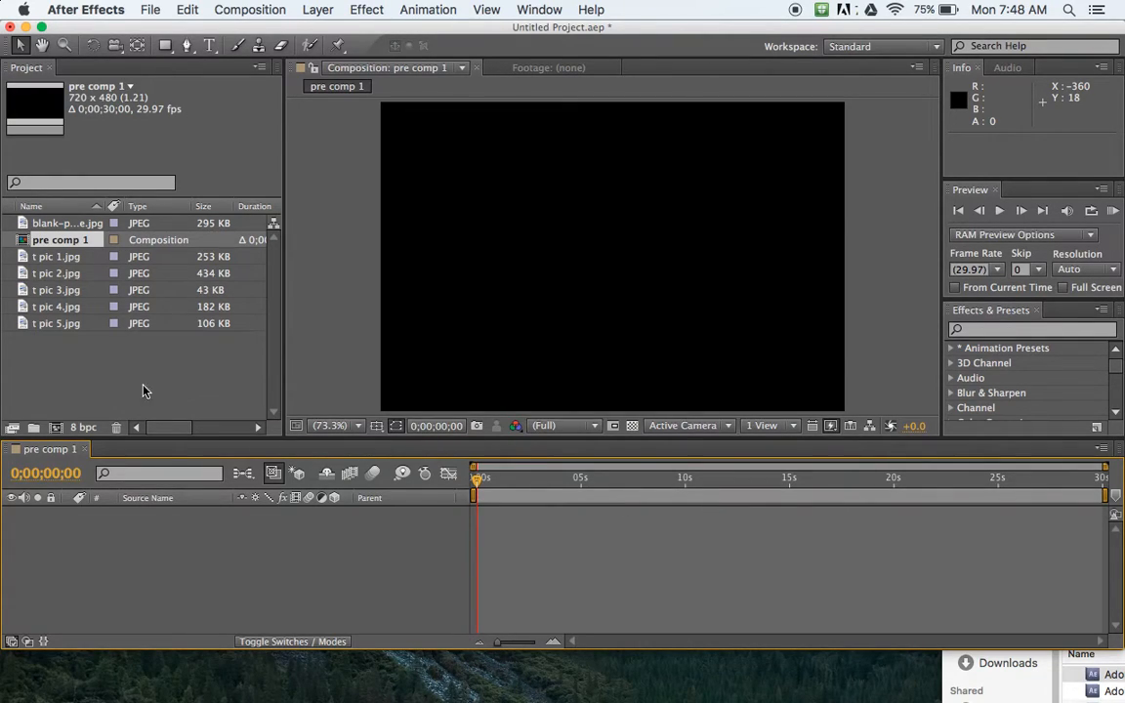
Create a second composition named "pre comp 2" with the same NTSC DV Widescreen settings.
{"action": "right_click", "coordinate": [107, 393]}
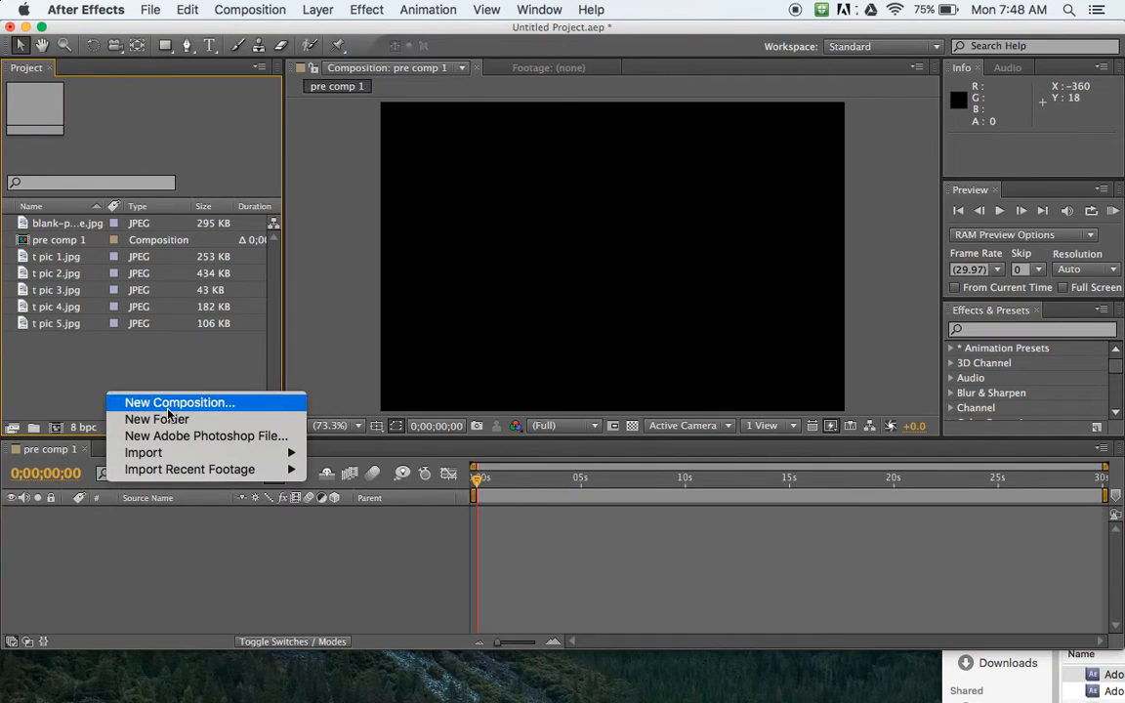
{"action": "left_click", "coordinate": [181, 407]}
{"action": "type", "text": "pre comp"}
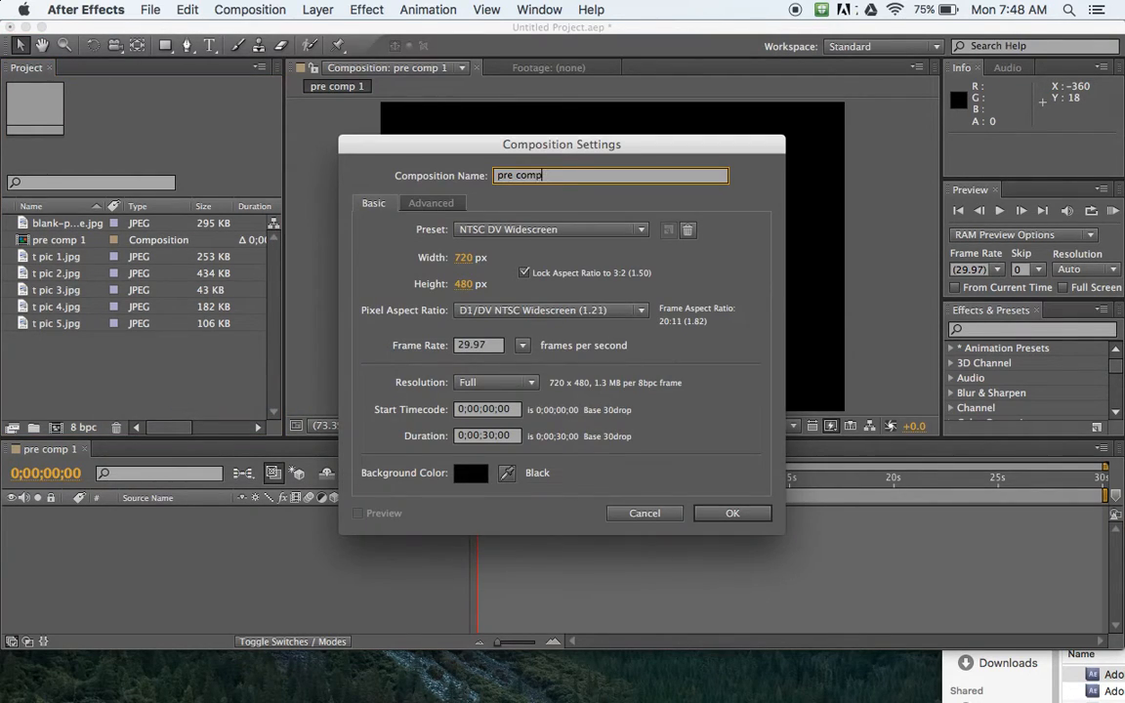
{"action": "type", "text": " 2"}
{"action": "left_click", "coordinate": [724, 515]}
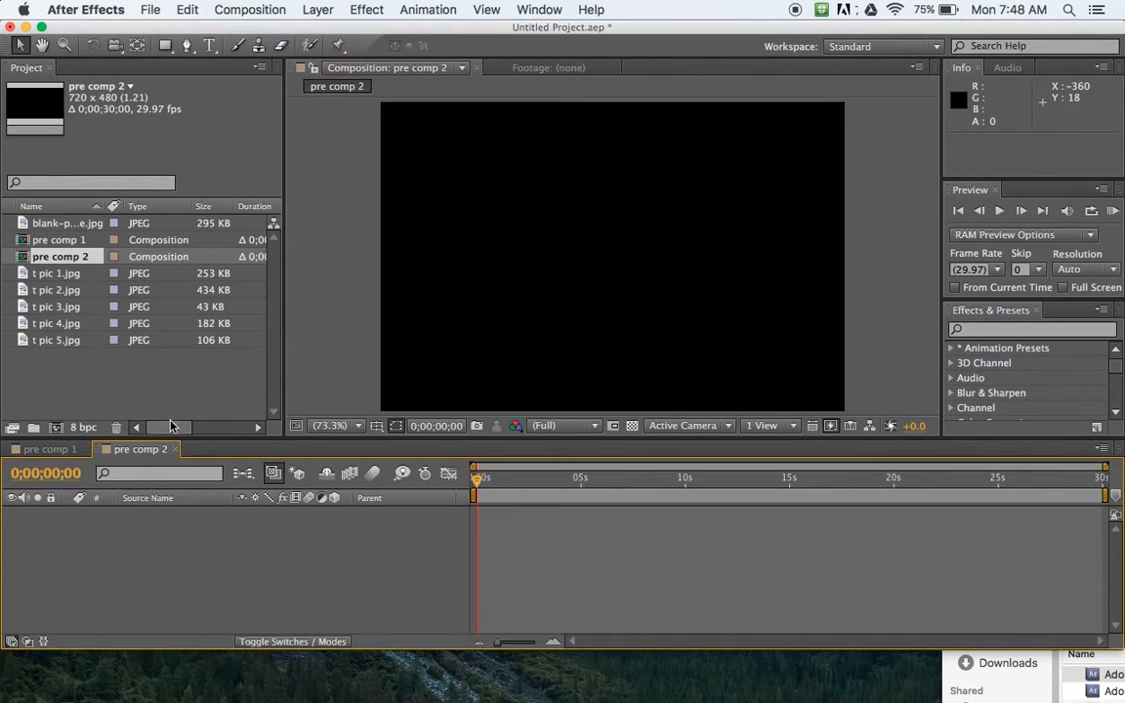
Create a third composition named "pre comp 3" with the NTSC DV Widescreen preset.
{"action": "right_click", "coordinate": [98, 383]}
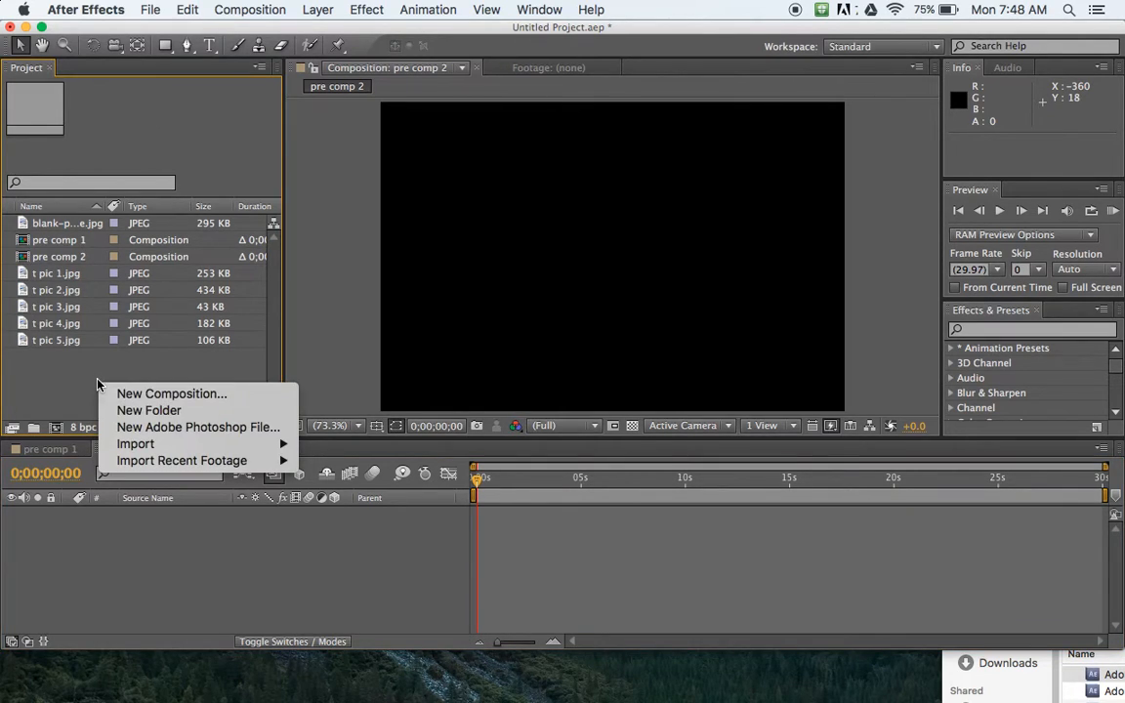
{"action": "left_click", "coordinate": [185, 396]}
{"action": "type", "text": "pre comp"}
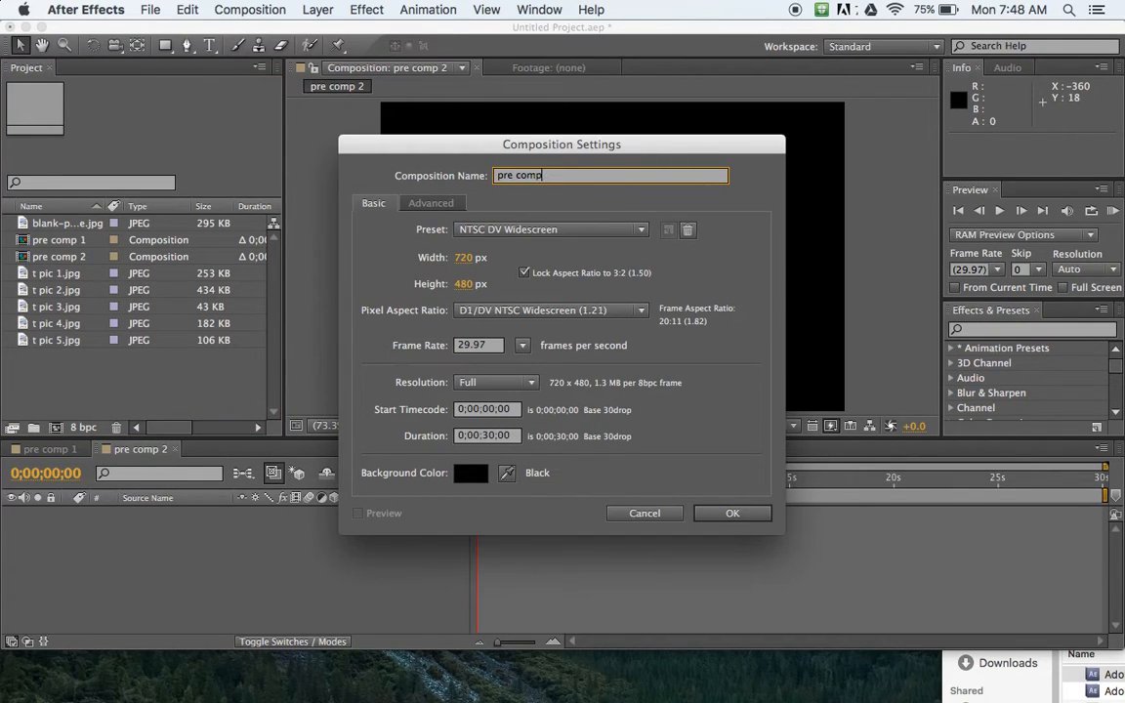
{"action": "type", "text": " 3"}
{"action": "left_click", "coordinate": [732, 516]}
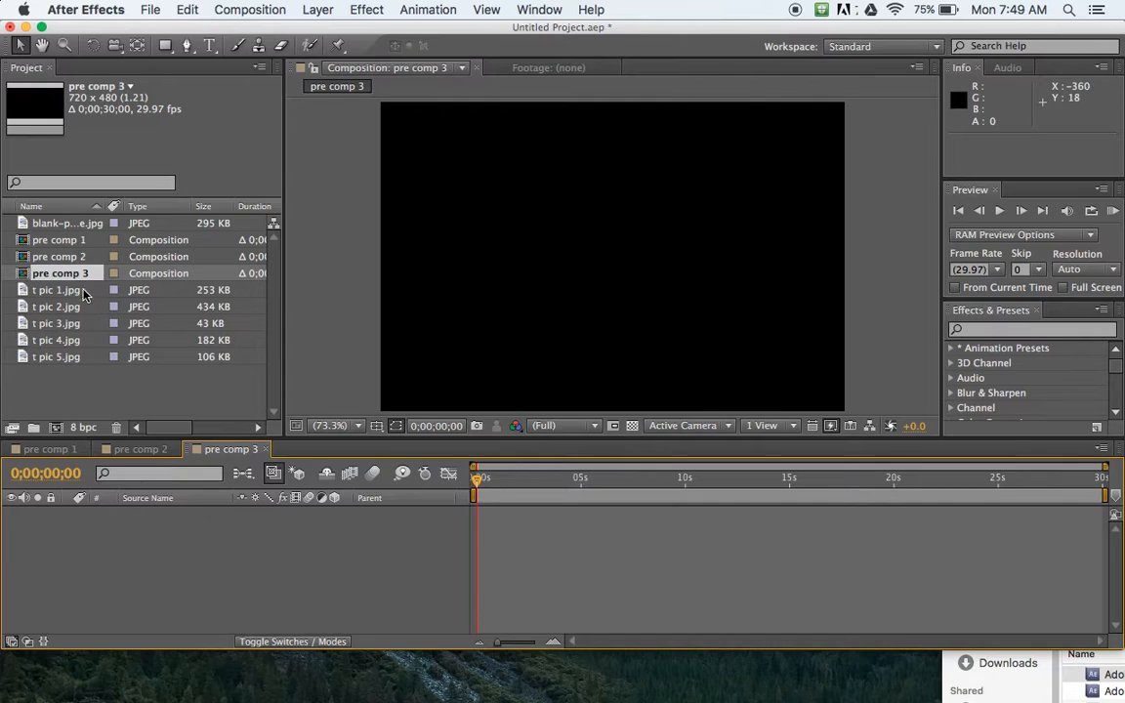
Create a composition named "MASTER COMP" with the NTSC DV Widescreen preset and a duration of 0;02;00;00.
{"action": "right_click", "coordinate": [95, 397]}
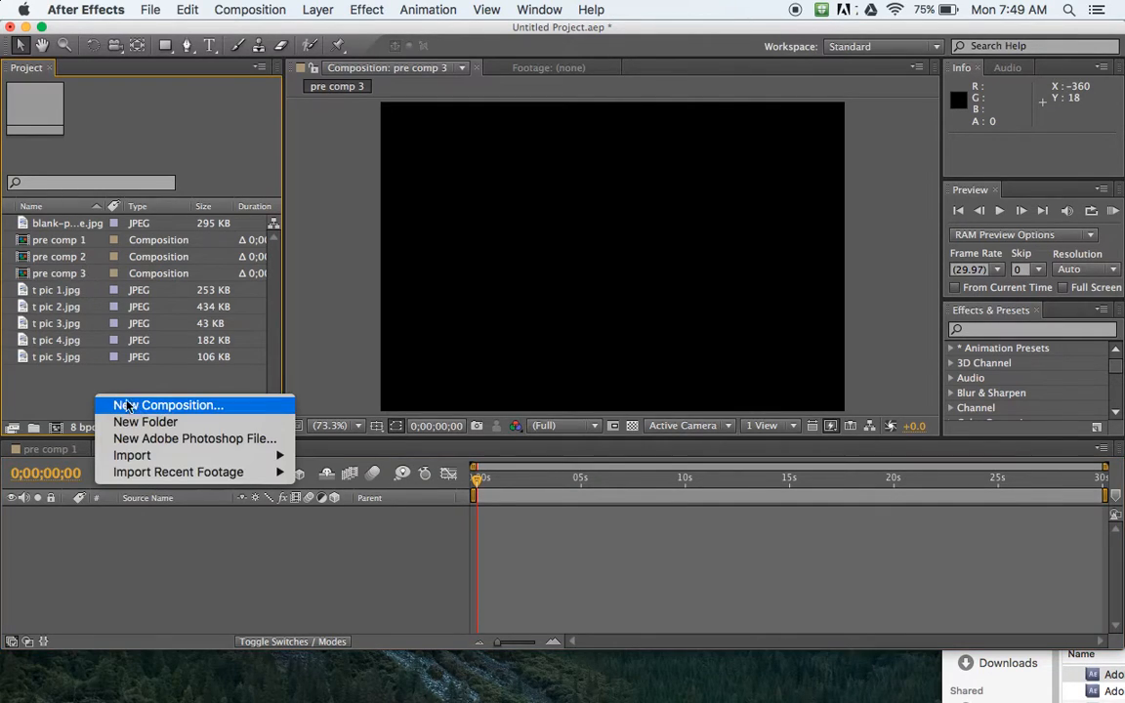
{"action": "left_click", "coordinate": [164, 407]}
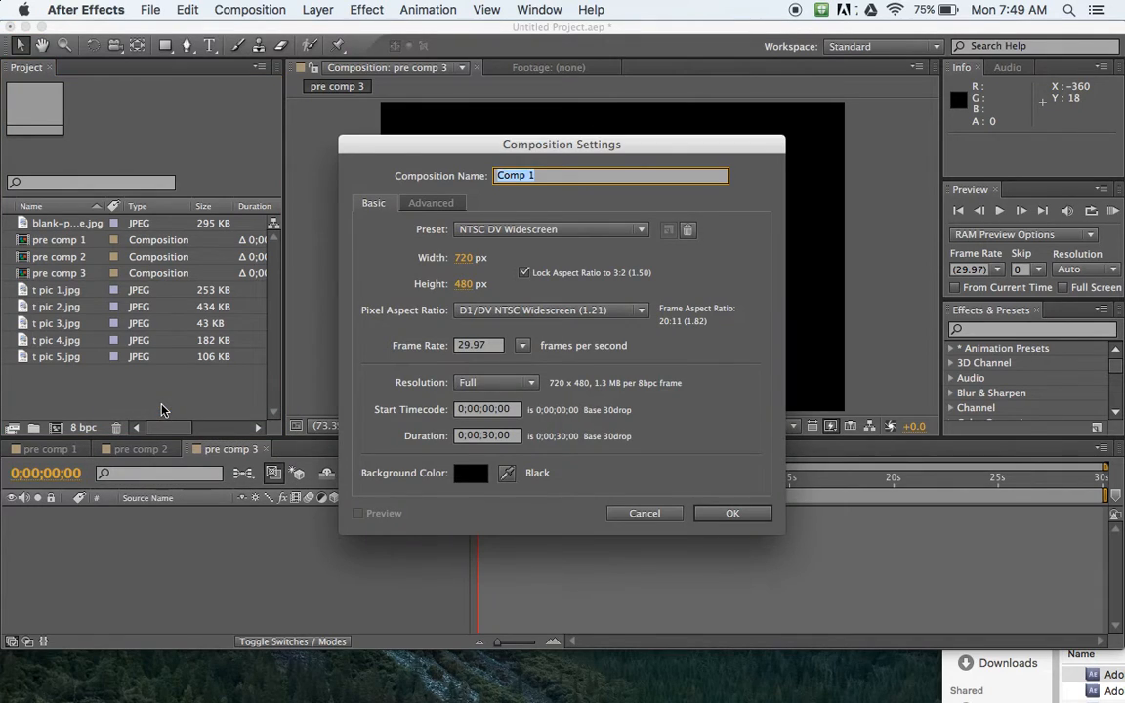
{"action": "type", "text": "MASTER COMP"}
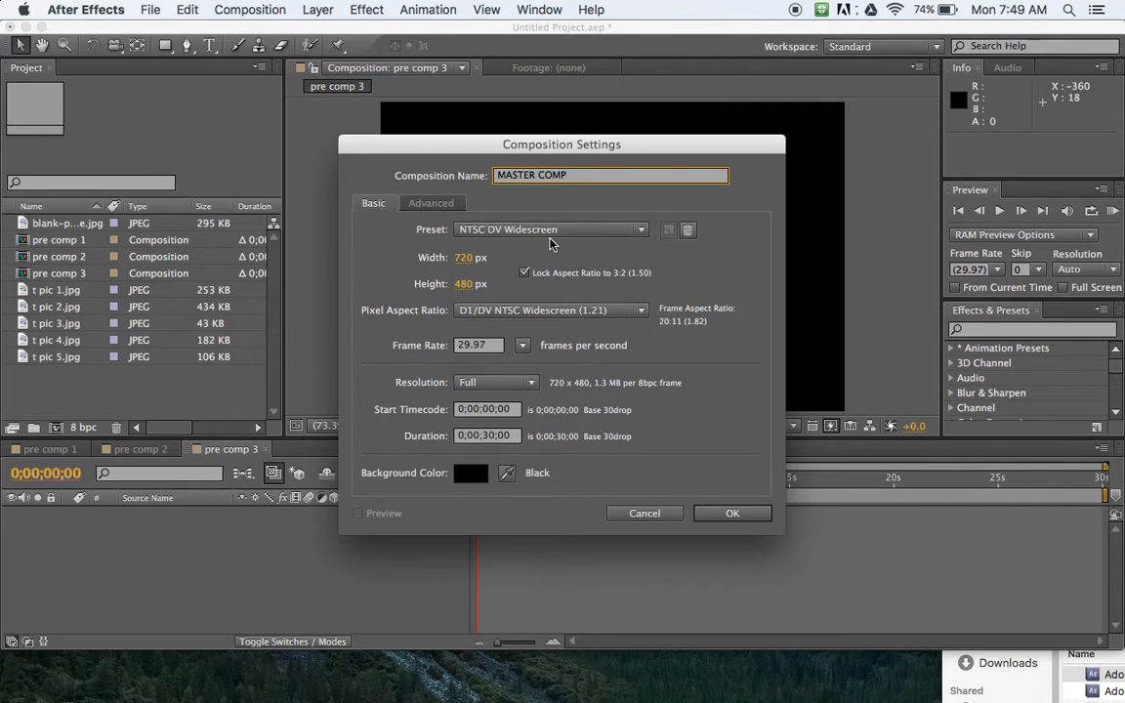
{"action": "left_click", "coordinate": [493, 440]}
{"action": "key", "text": "BackSpace"}
{"action": "type", "text": "2"}
{"action": "key", "text": "Right"}
{"action": "key", "text": "Right"}
{"action": "key", "text": "BackSpace"}
{"action": "type", "text": "0"}
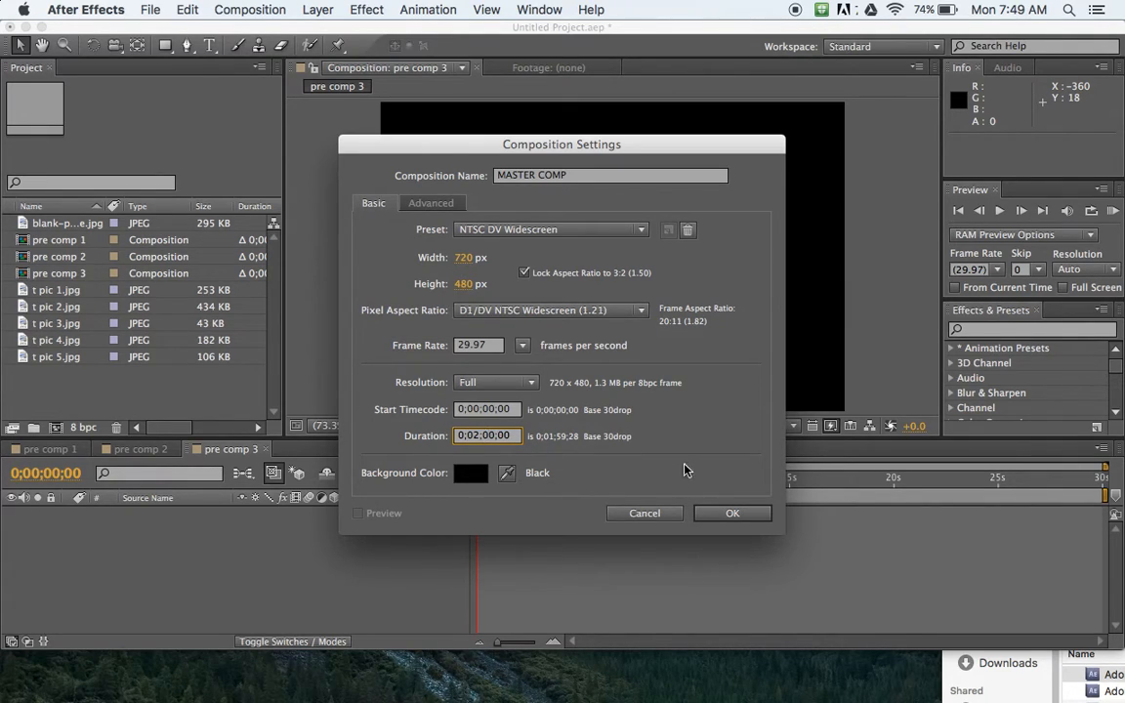
{"action": "left_click", "coordinate": [731, 512]}
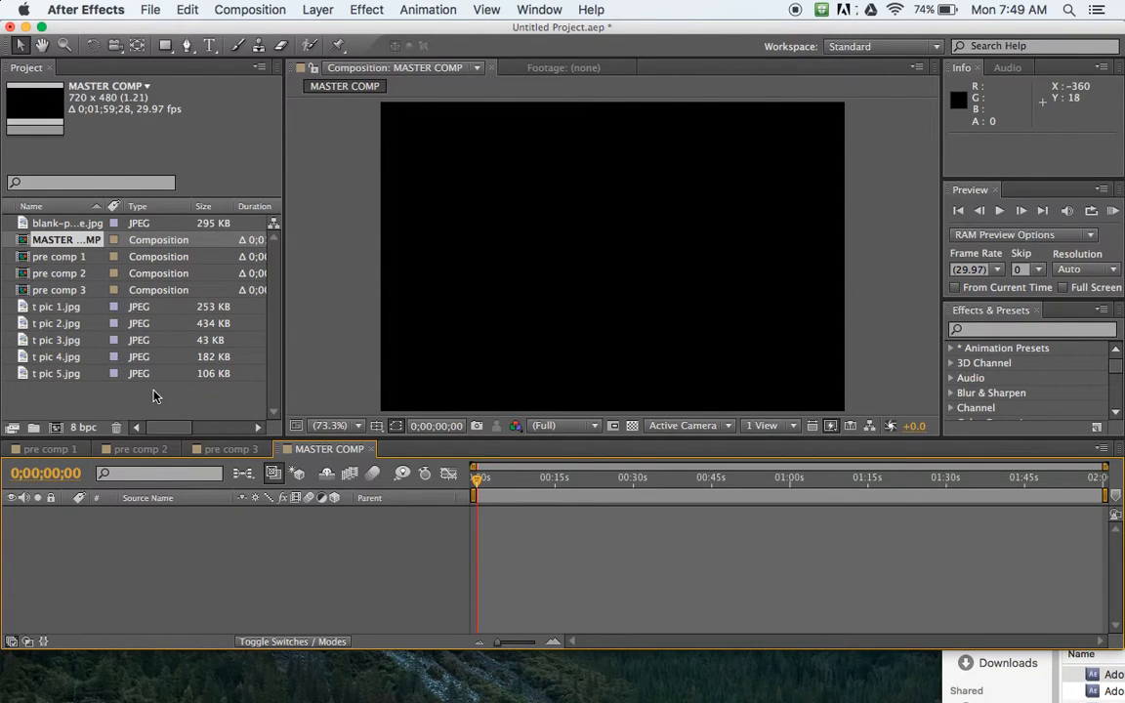
Open pre comp 1 and add blank-polaroid-frame.jpg to it as a layer.
{"action": "double_click", "coordinate": [43, 260]}
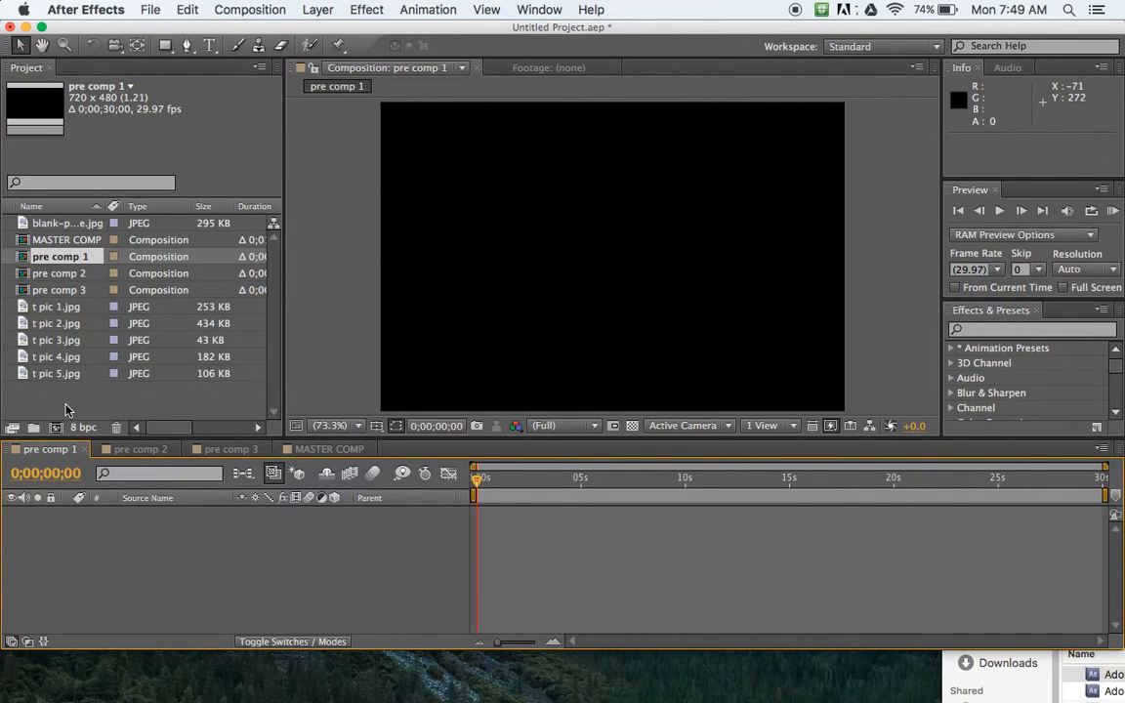
{"action": "left_click", "coordinate": [46, 225]}
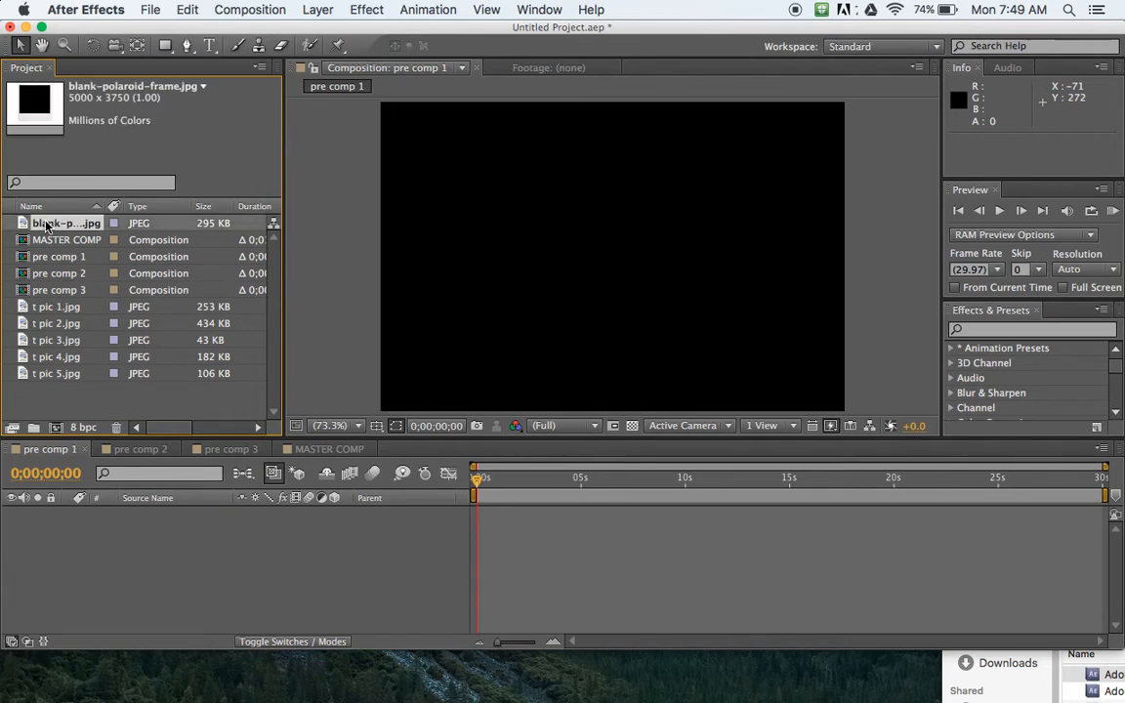
{"action": "left_click_drag", "start_coordinate": [55, 228], "coordinate": [178, 569]}
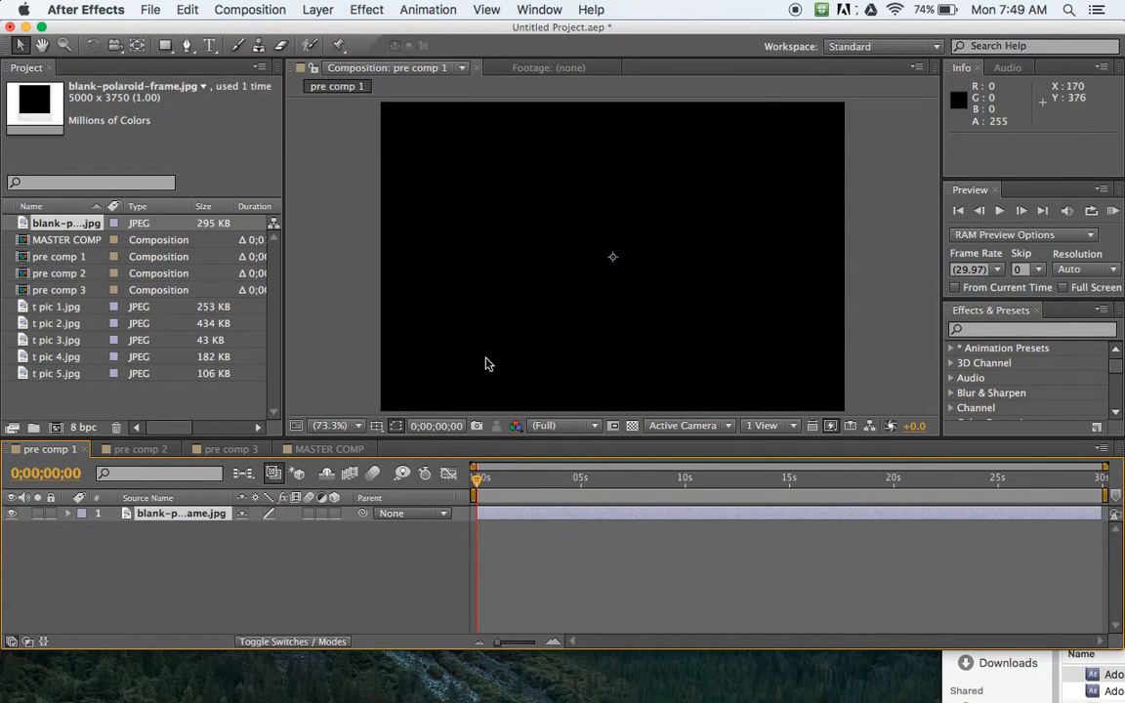
Scale the blank polaroid frame layer in pre comp 1 down to 11%.
{"action": "left_click", "coordinate": [330, 426]}
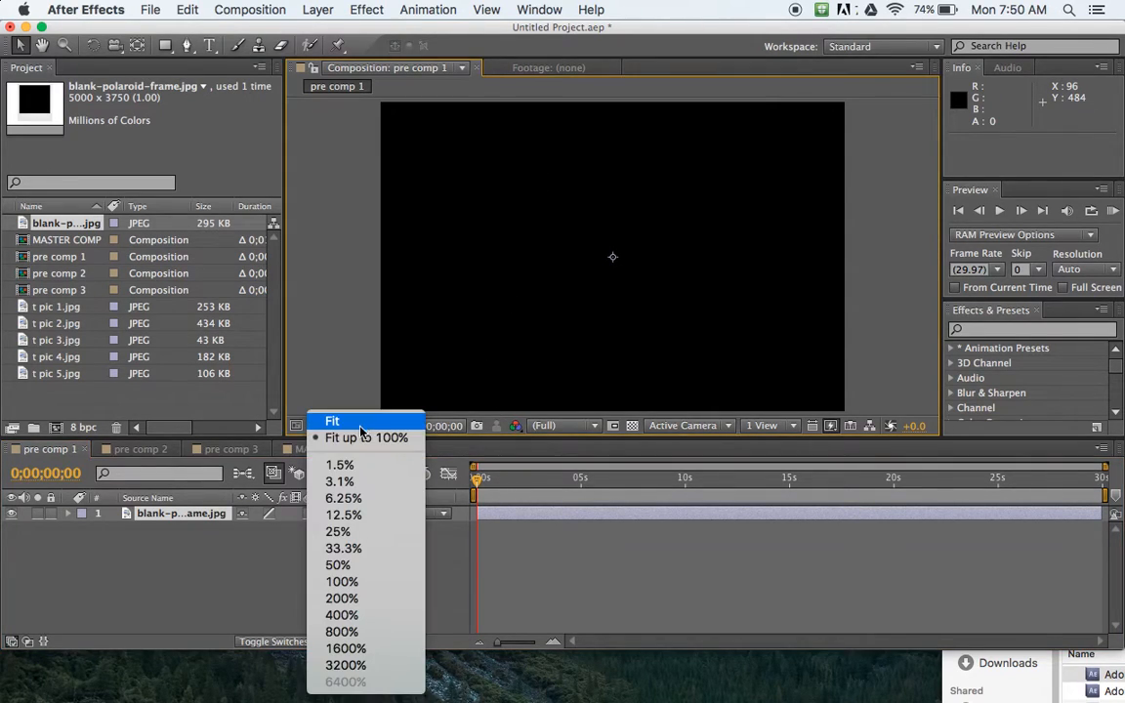
{"action": "left_click", "coordinate": [361, 566]}
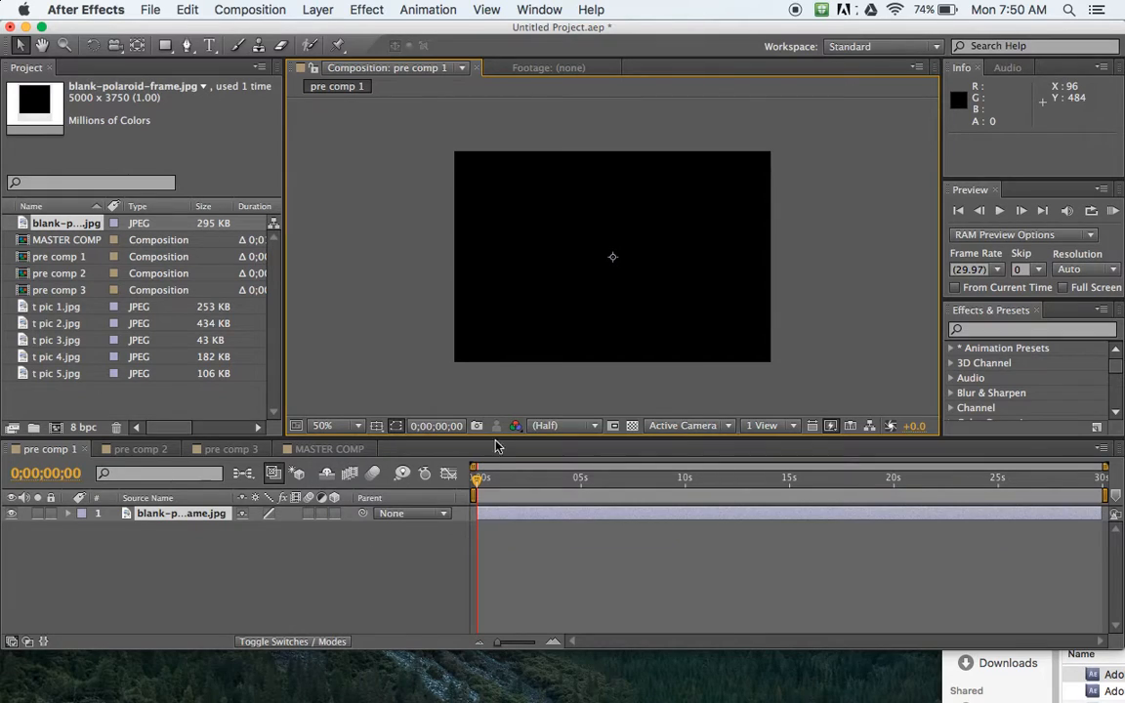
{"action": "left_click", "coordinate": [496, 478]}
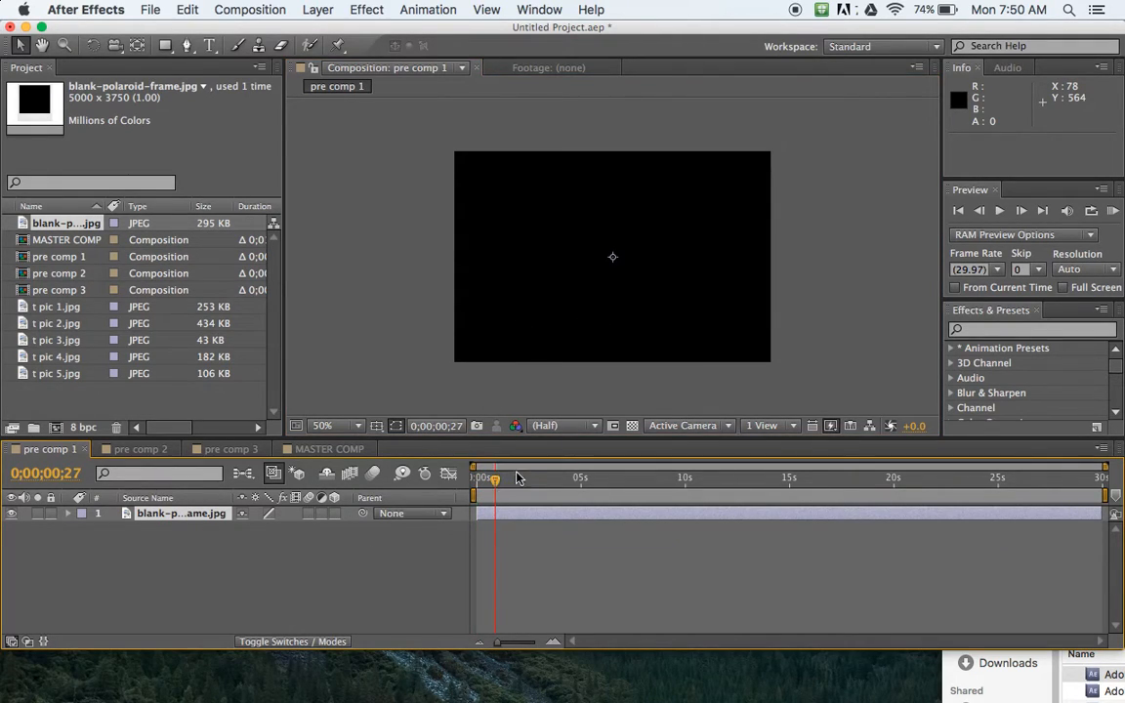
{"action": "left_click", "coordinate": [513, 479]}
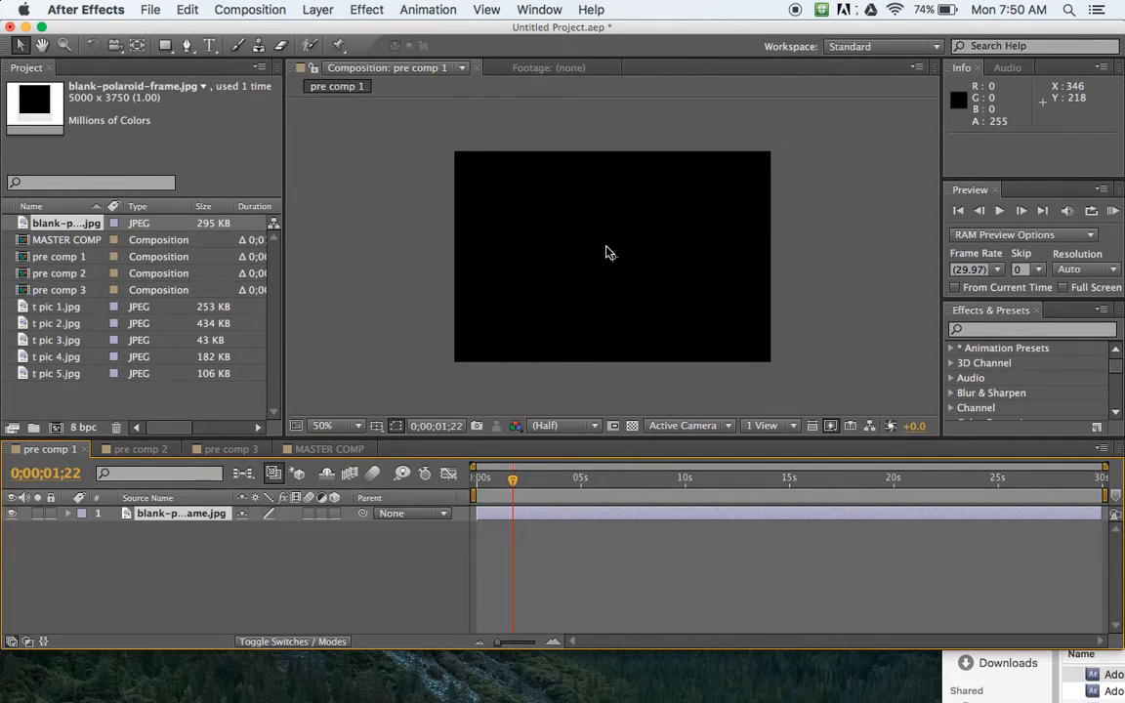
{"action": "left_click", "coordinate": [608, 251]}
{"action": "left_click", "coordinate": [68, 514]}
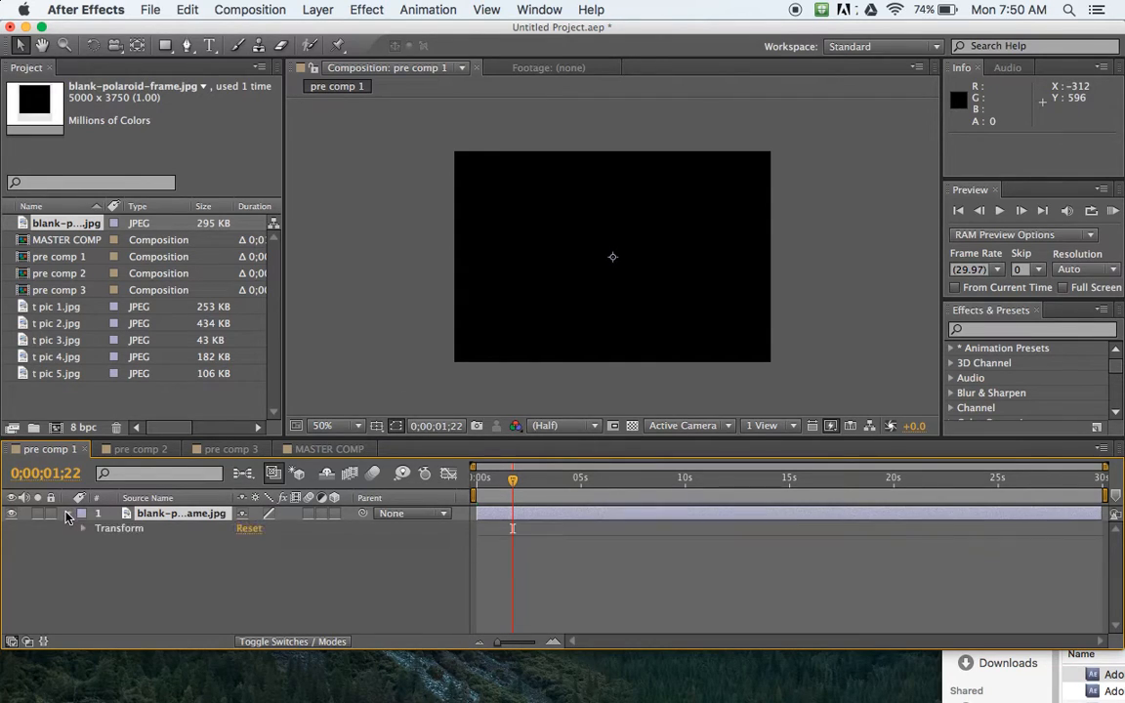
{"action": "left_click", "coordinate": [83, 530]}
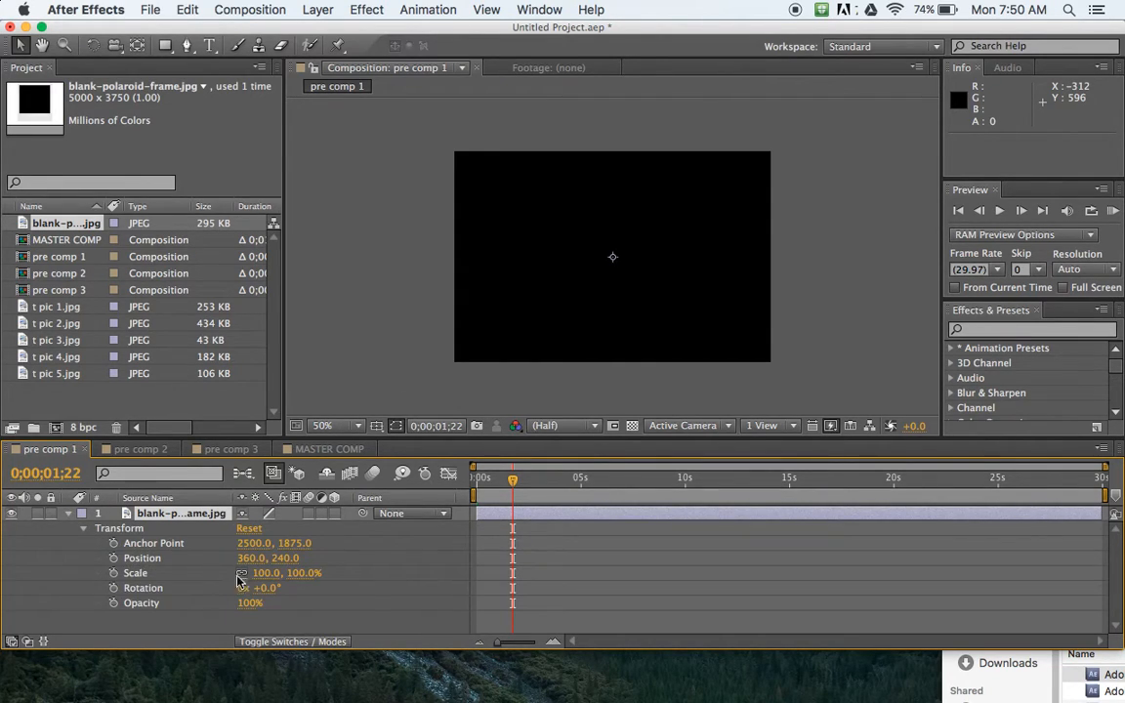
{"action": "left_click_drag", "start_coordinate": [267, 574], "coordinate": [194, 579]}
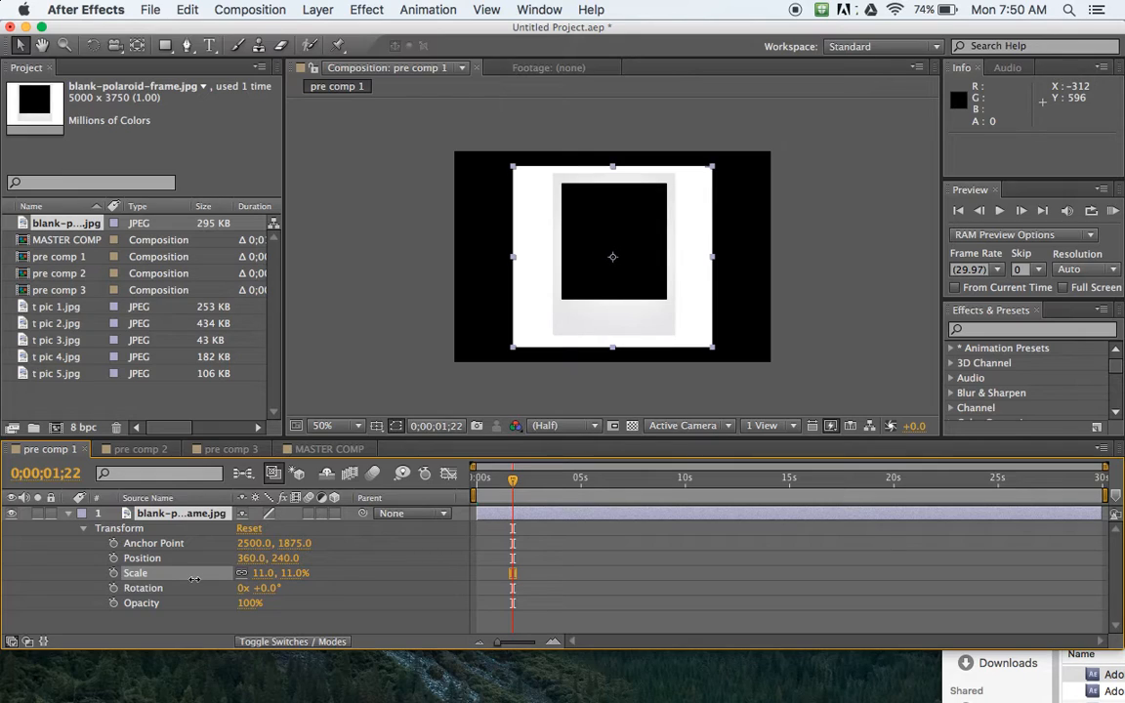
{"action": "left_click_drag", "start_coordinate": [195, 579], "coordinate": [195, 578]}
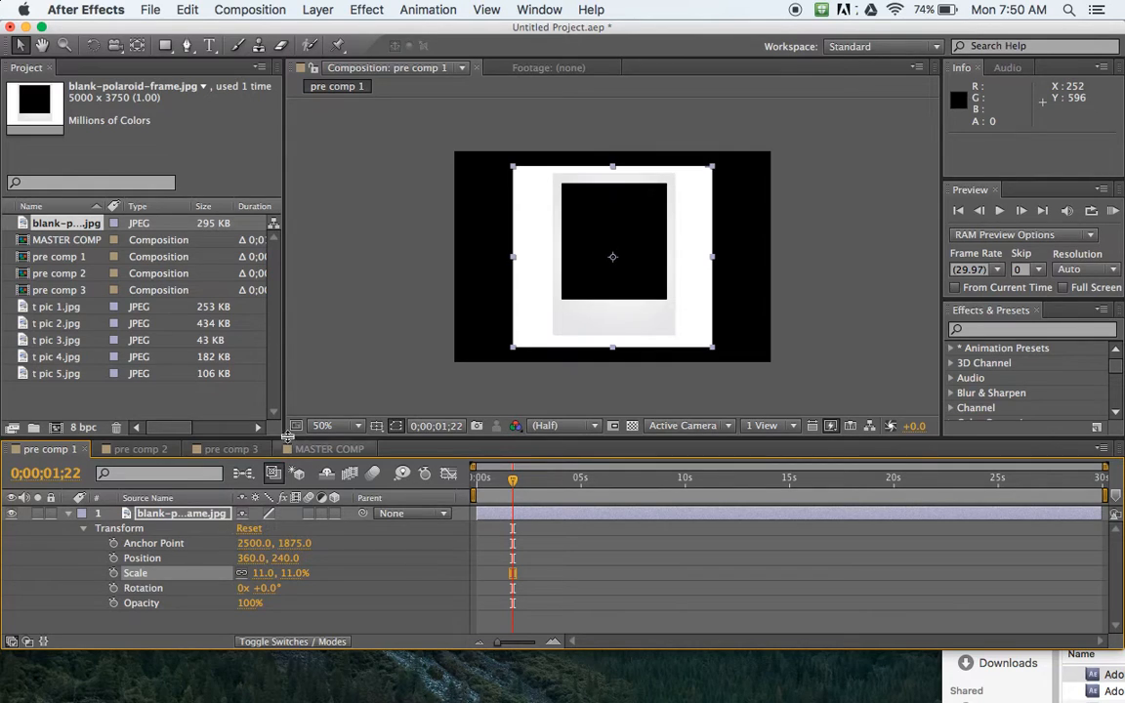
Add a new mask to the blank polaroid frame layer.
{"action": "left_click", "coordinate": [177, 516]}
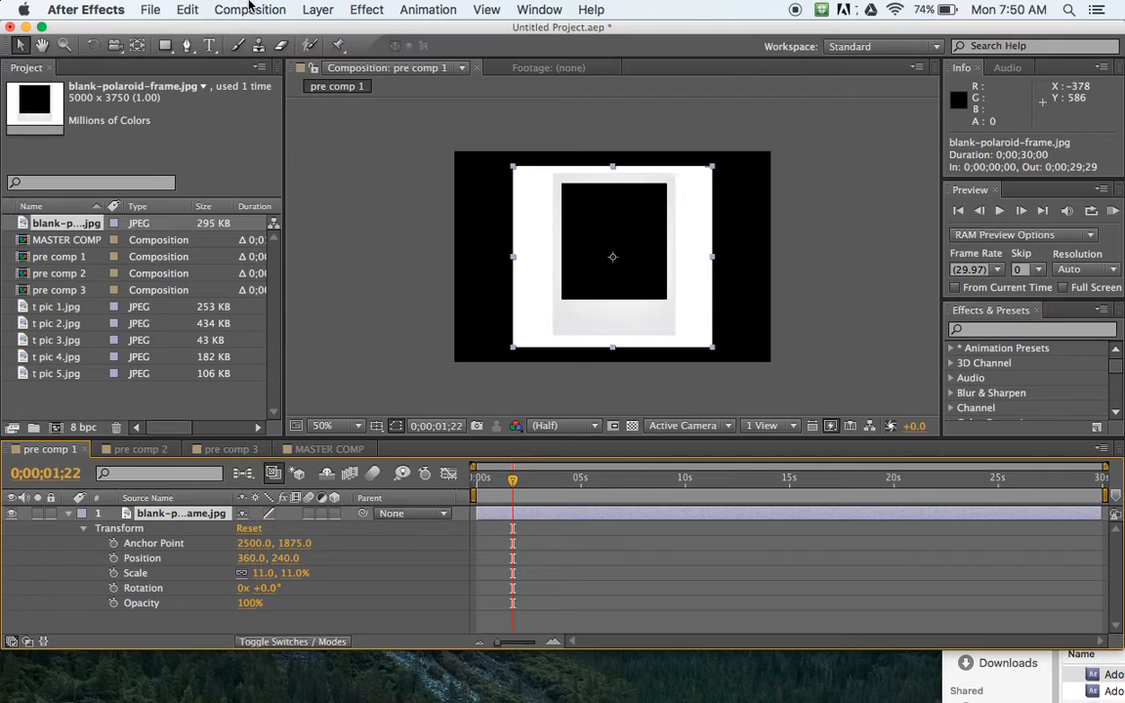
{"action": "left_click", "coordinate": [249, 9]}
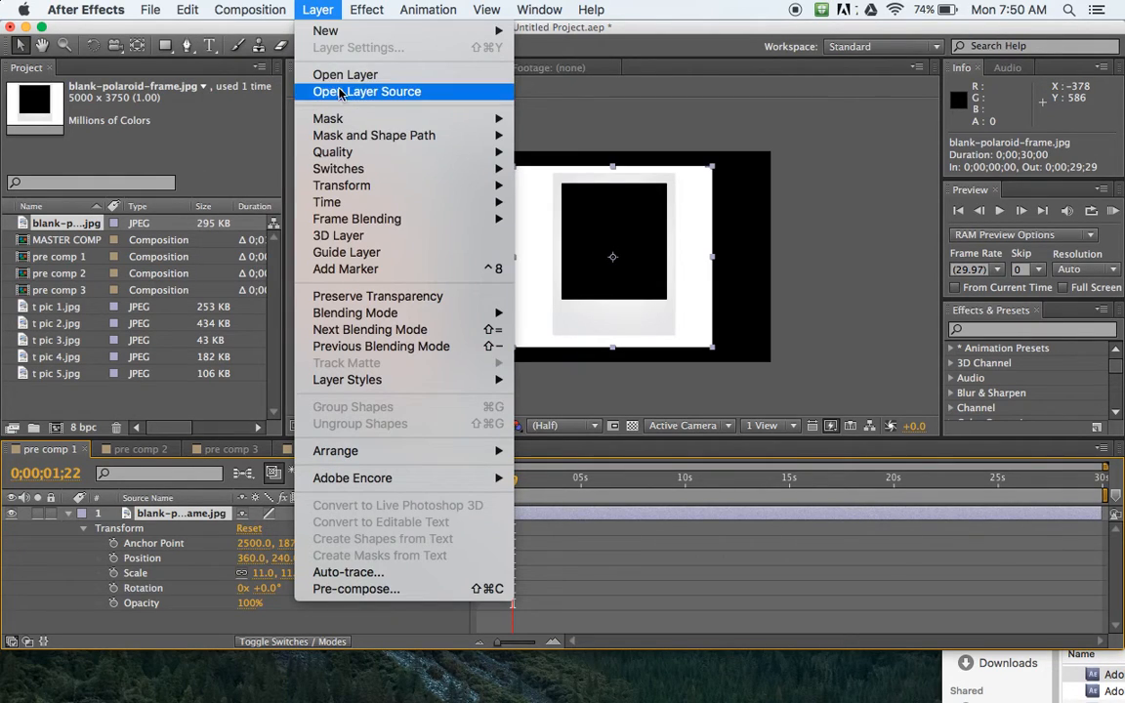
{"action": "mouse_move", "coordinate": [347, 118]}
{"action": "left_click", "coordinate": [552, 118]}
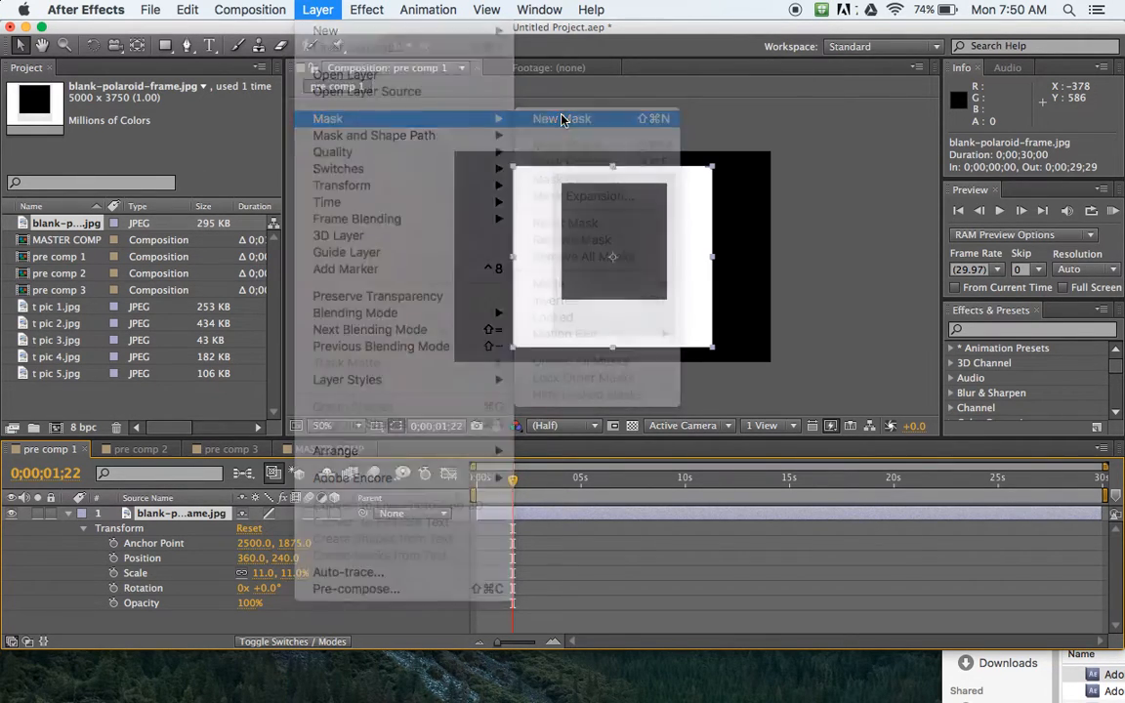
Pull all four sides of the mask in to the polaroid's outer edges to crop away the white background.
{"action": "double_click", "coordinate": [510, 252]}
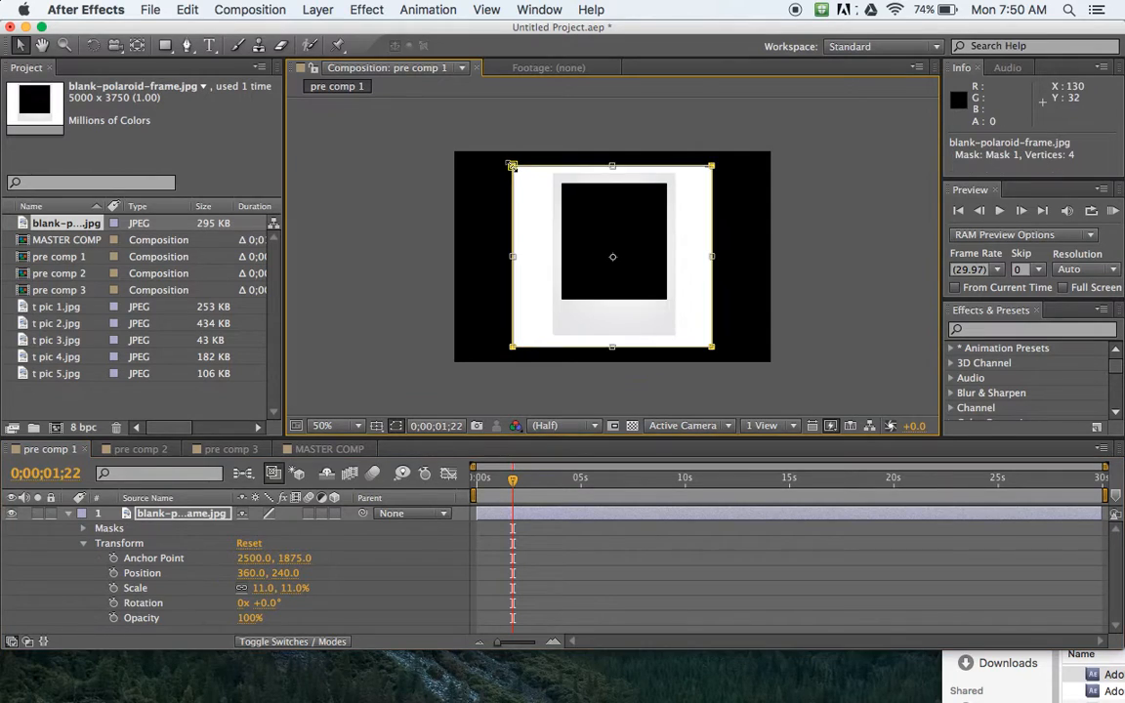
{"action": "left_click_drag", "start_coordinate": [512, 253], "coordinate": [556, 265]}
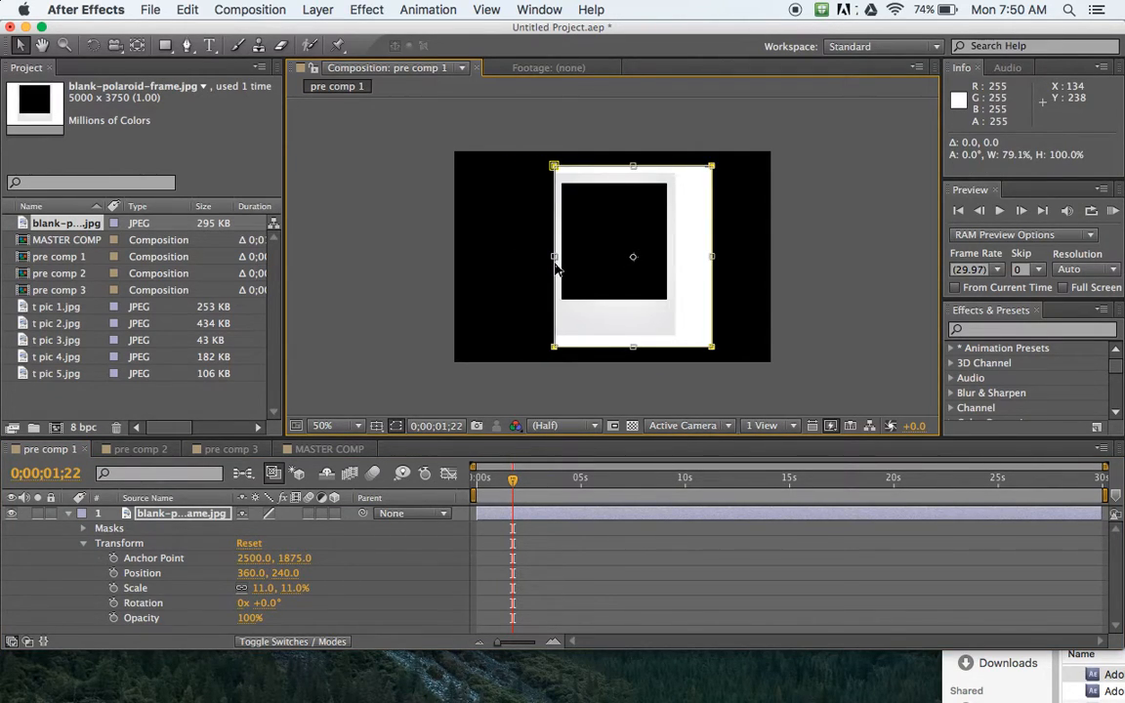
{"action": "left_click_drag", "start_coordinate": [712, 257], "coordinate": [677, 266]}
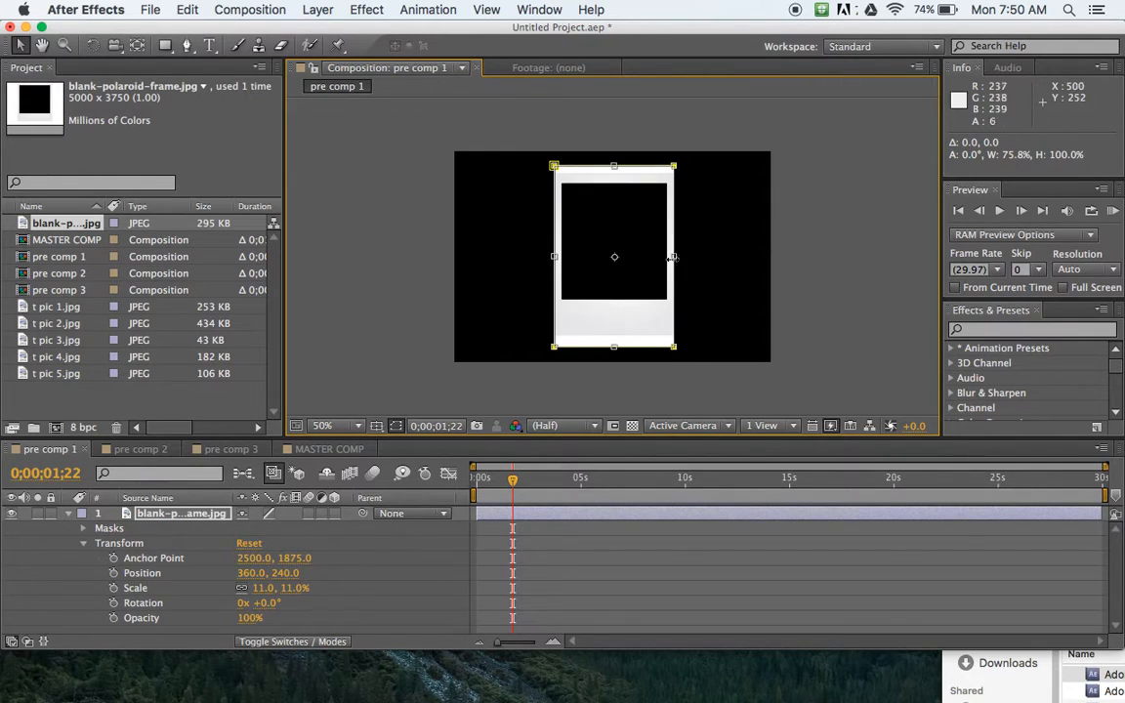
{"action": "left_click_drag", "start_coordinate": [615, 167], "coordinate": [615, 174]}
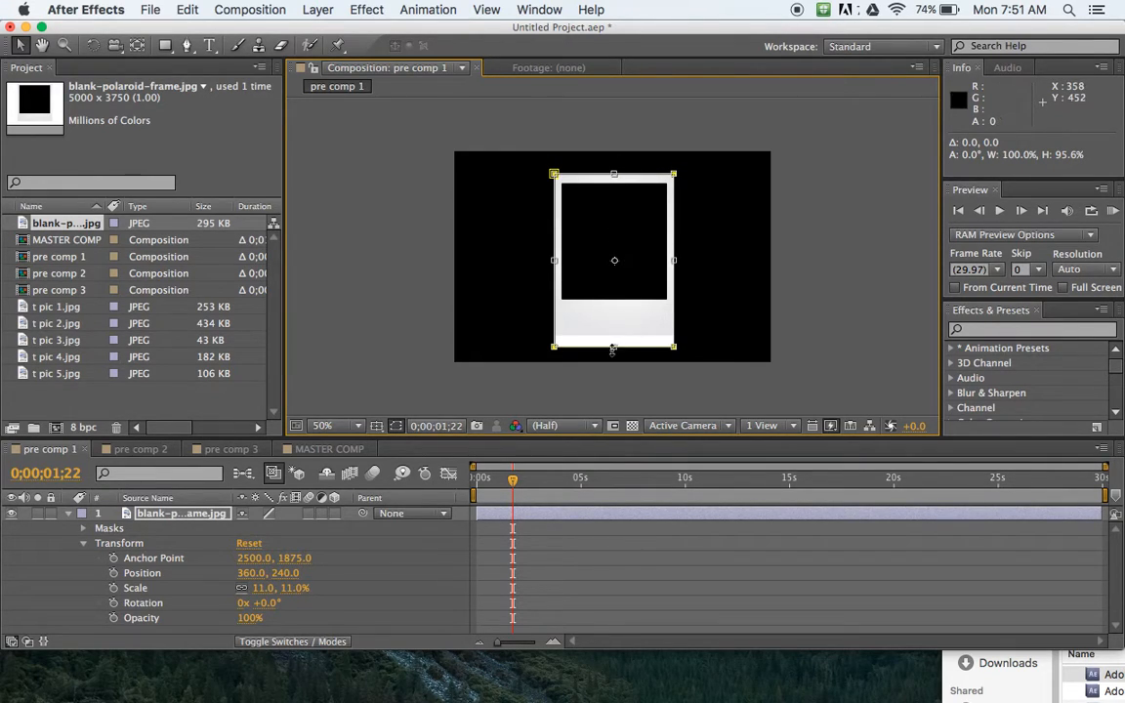
{"action": "left_click_drag", "start_coordinate": [615, 346], "coordinate": [614, 333]}
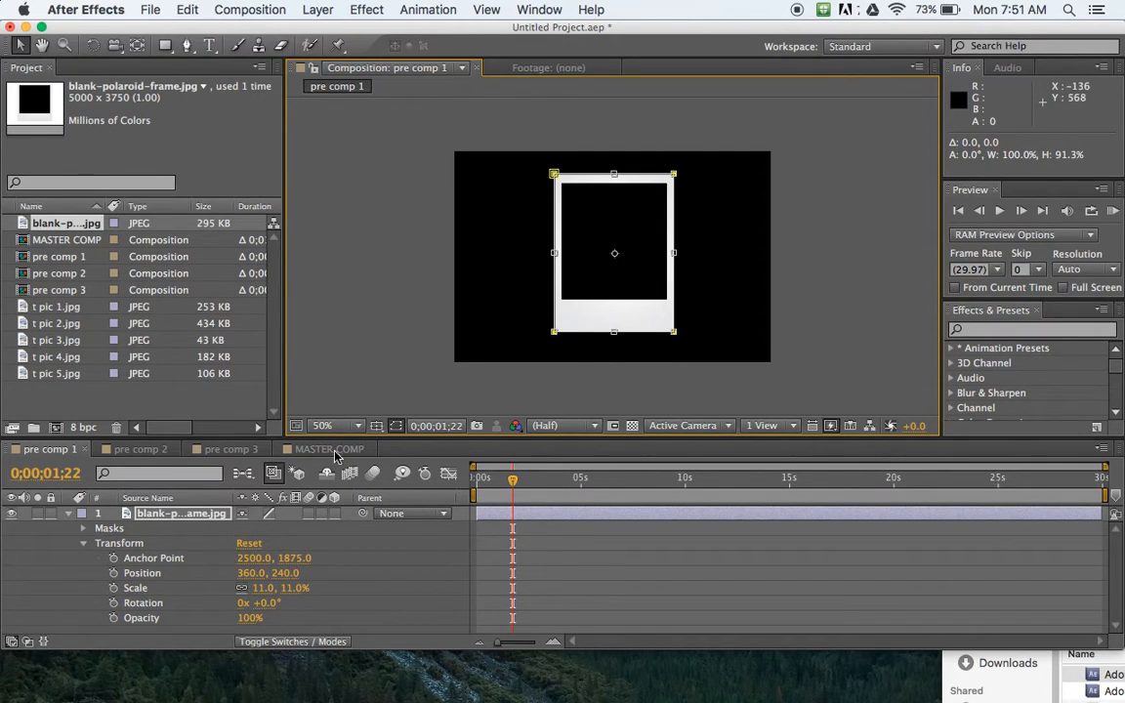
Add t pic 1.jpg to pre comp 1 and place the polaroid frame layer beneath it.
{"action": "left_click", "coordinate": [70, 514]}
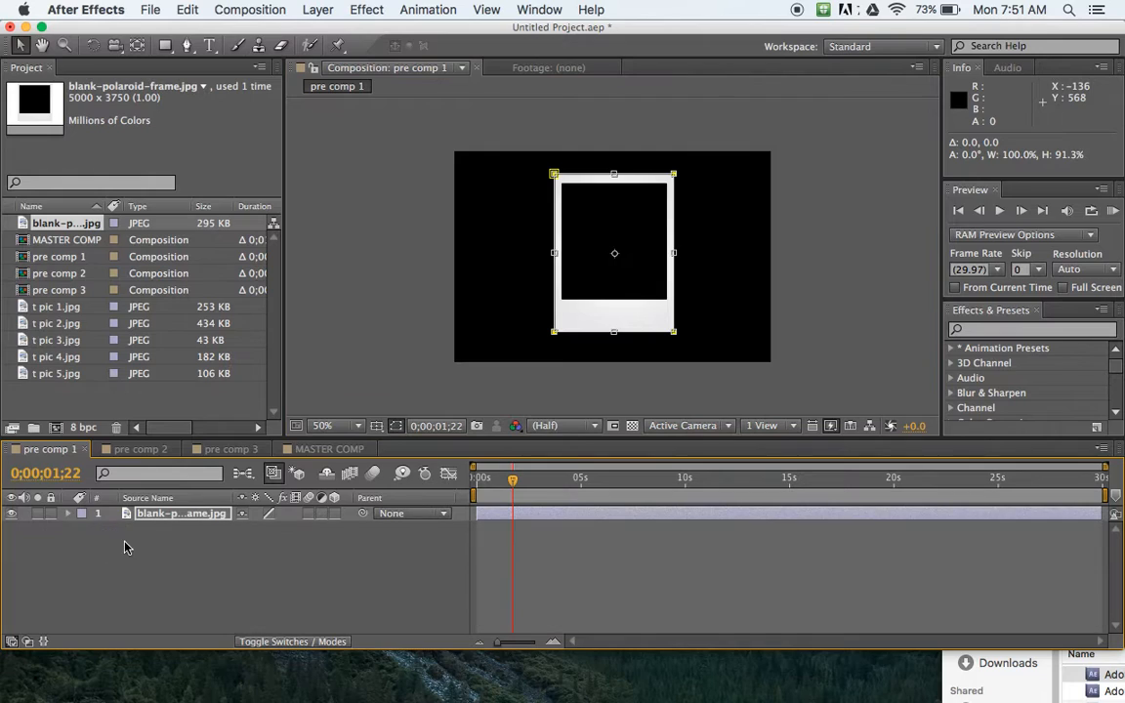
{"action": "left_click", "coordinate": [158, 558]}
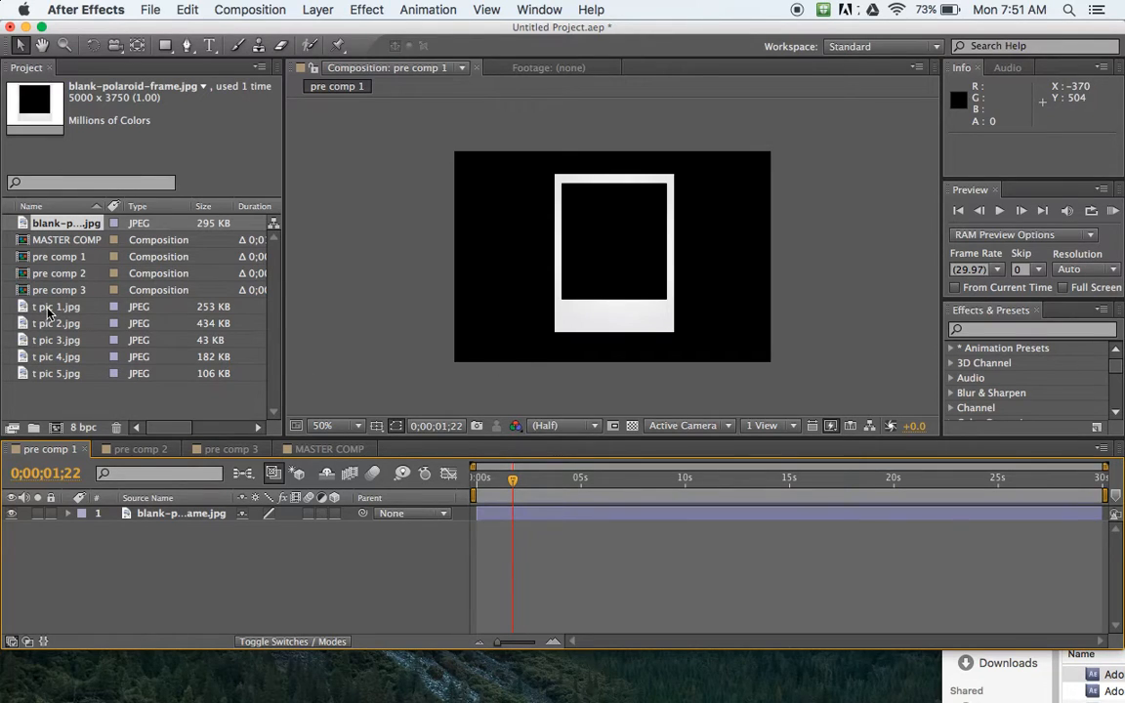
{"action": "left_click_drag", "start_coordinate": [49, 310], "coordinate": [145, 586]}
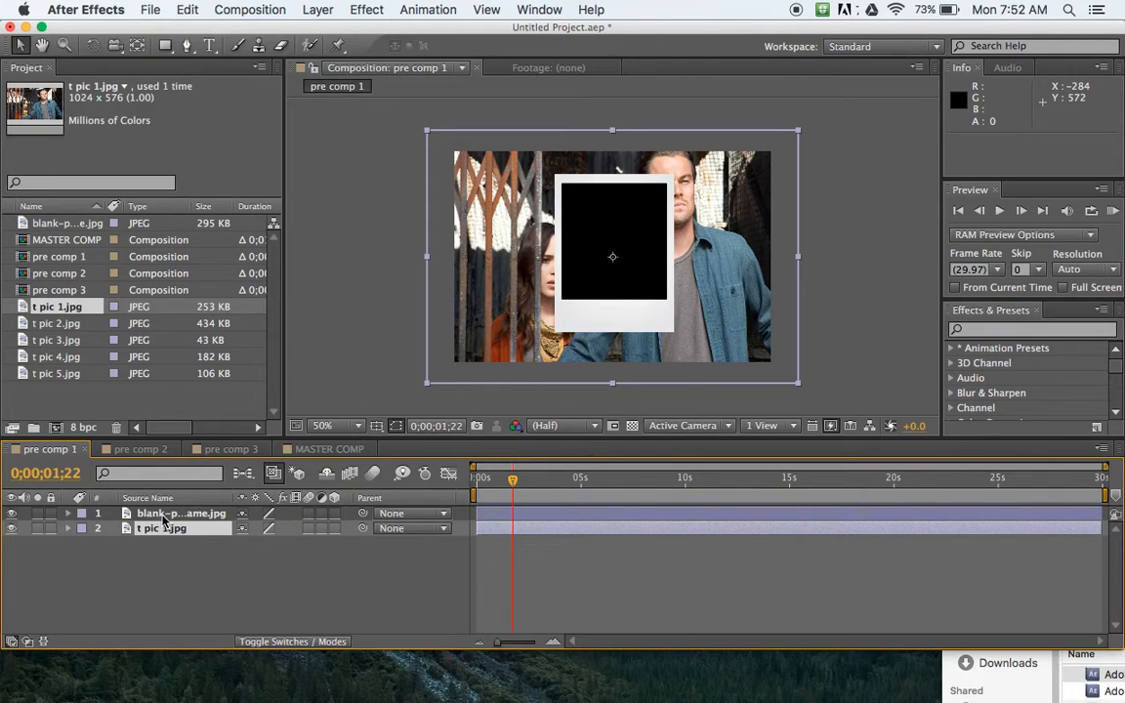
{"action": "left_click_drag", "start_coordinate": [164, 516], "coordinate": [164, 554]}
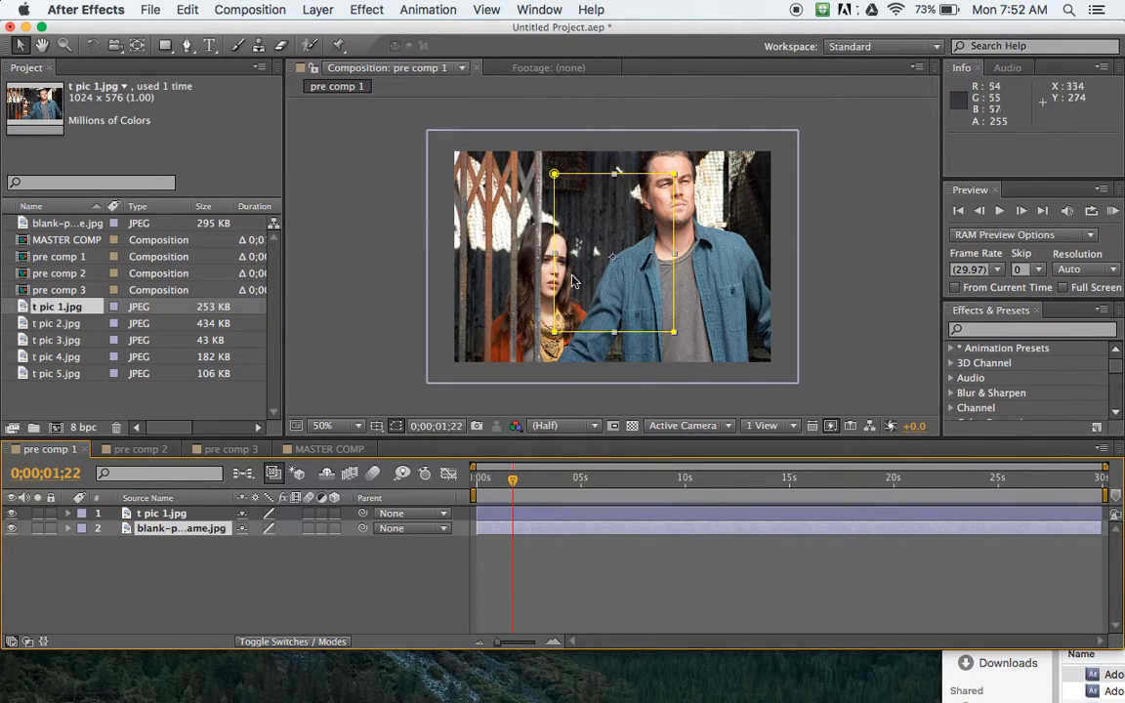
Scale the t pic 1.jpg layer to 50% and move it up over the polaroid's picture area, to position 362, 218.
{"action": "left_click", "coordinate": [68, 514]}
{"action": "left_click", "coordinate": [84, 529]}
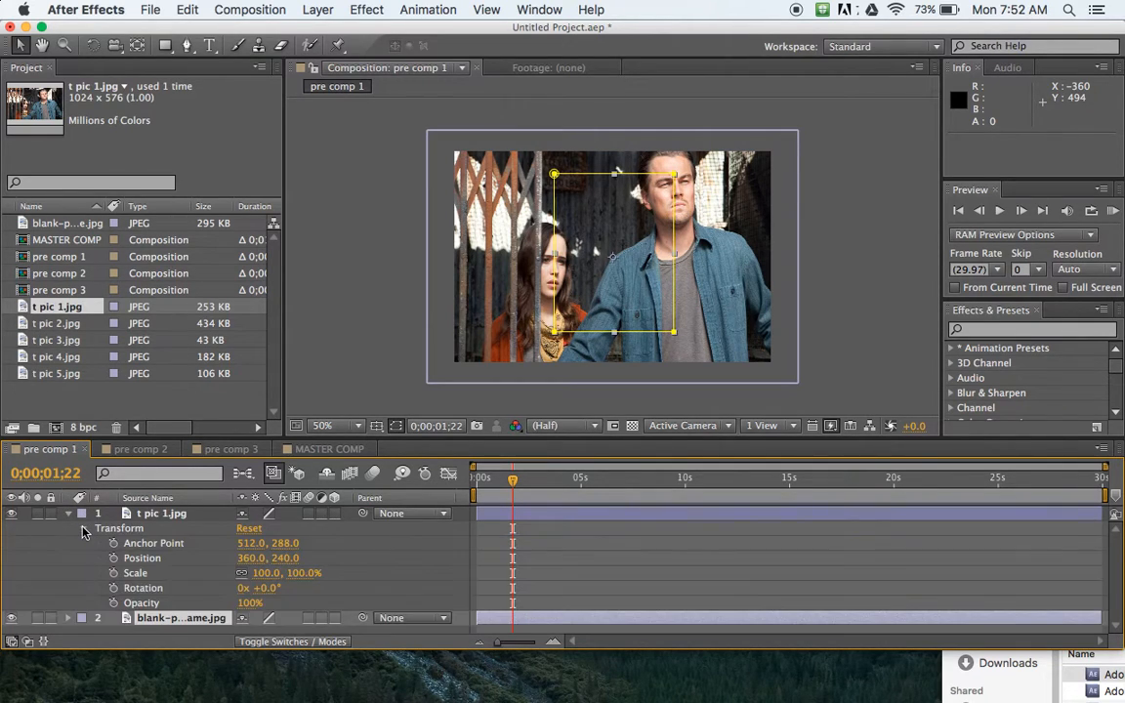
{"action": "left_click_drag", "start_coordinate": [269, 581], "coordinate": [240, 576]}
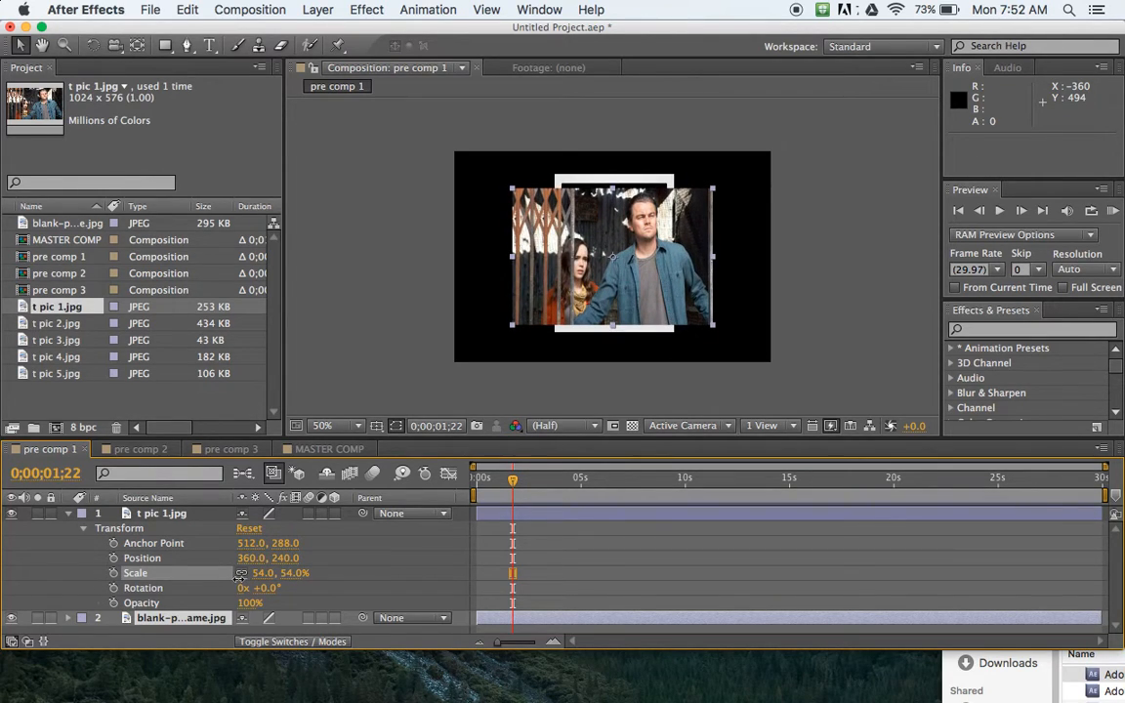
{"action": "left_click_drag", "start_coordinate": [240, 576], "coordinate": [238, 579]}
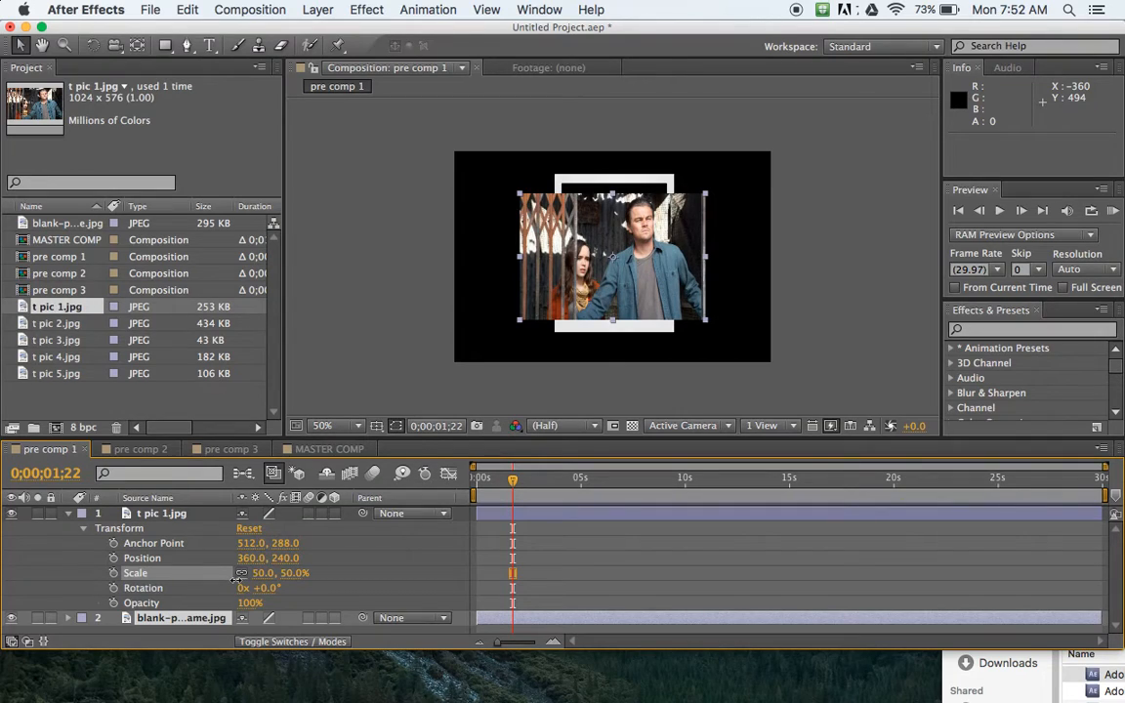
{"action": "mouse_move", "coordinate": [629, 284]}
{"action": "left_mouse_down"}
{"action": "mouse_move", "coordinate": [621, 274]}
{"action": "mouse_move", "coordinate": [631, 273]}
{"action": "left_mouse_up"}
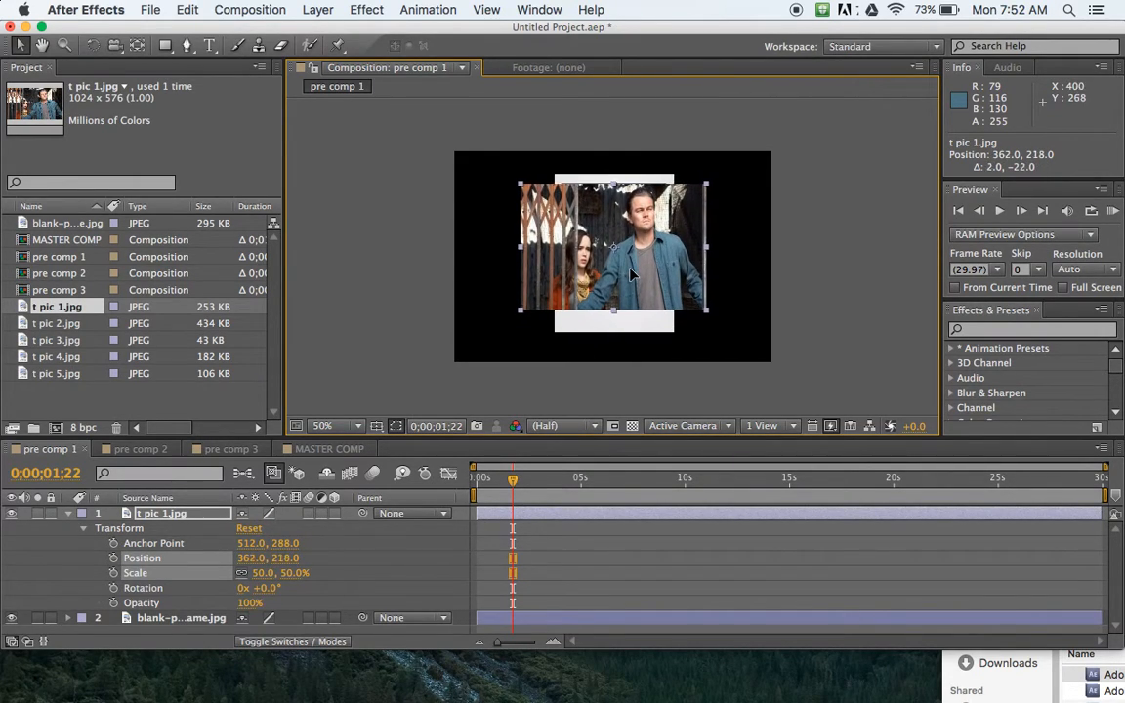
Nudge the t pic 1.jpg layer slightly over the polaroid frame to position 361, 217.
{"action": "left_click", "coordinate": [355, 426]}
{"action": "left_click", "coordinate": [344, 582]}
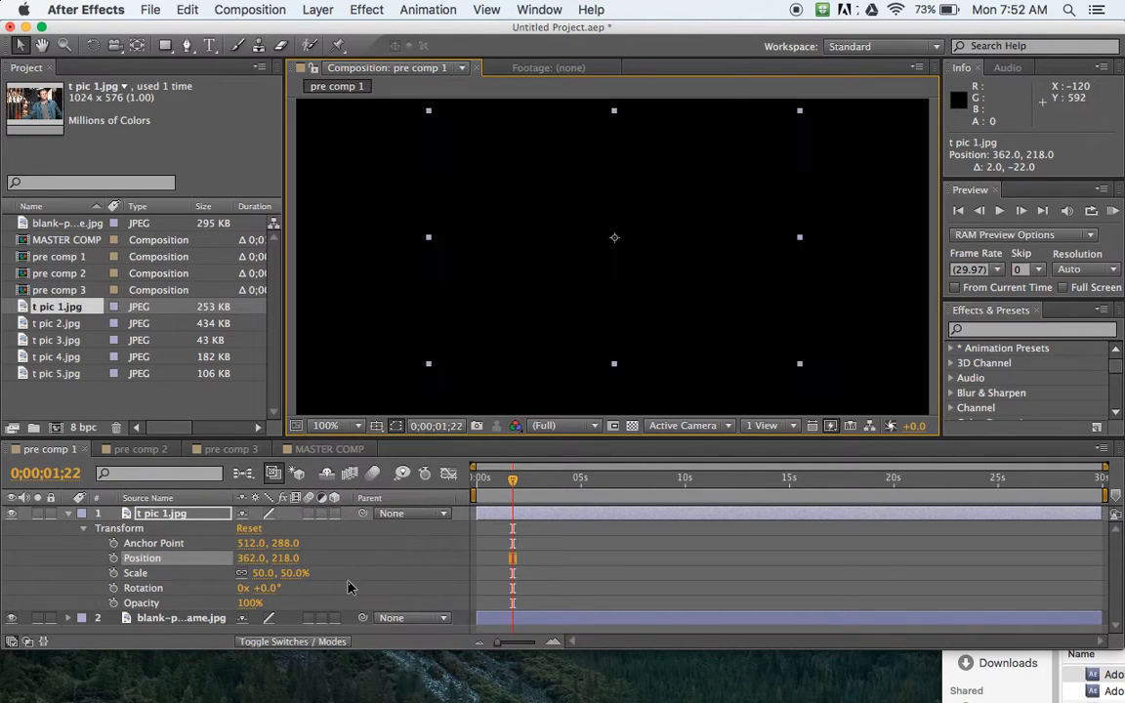
{"action": "scroll", "coordinate": [793, 329], "scroll_direction": "up", "scroll_amount": 1}
{"action": "scroll", "coordinate": [793, 329], "scroll_direction": "down", "scroll_amount": 1}
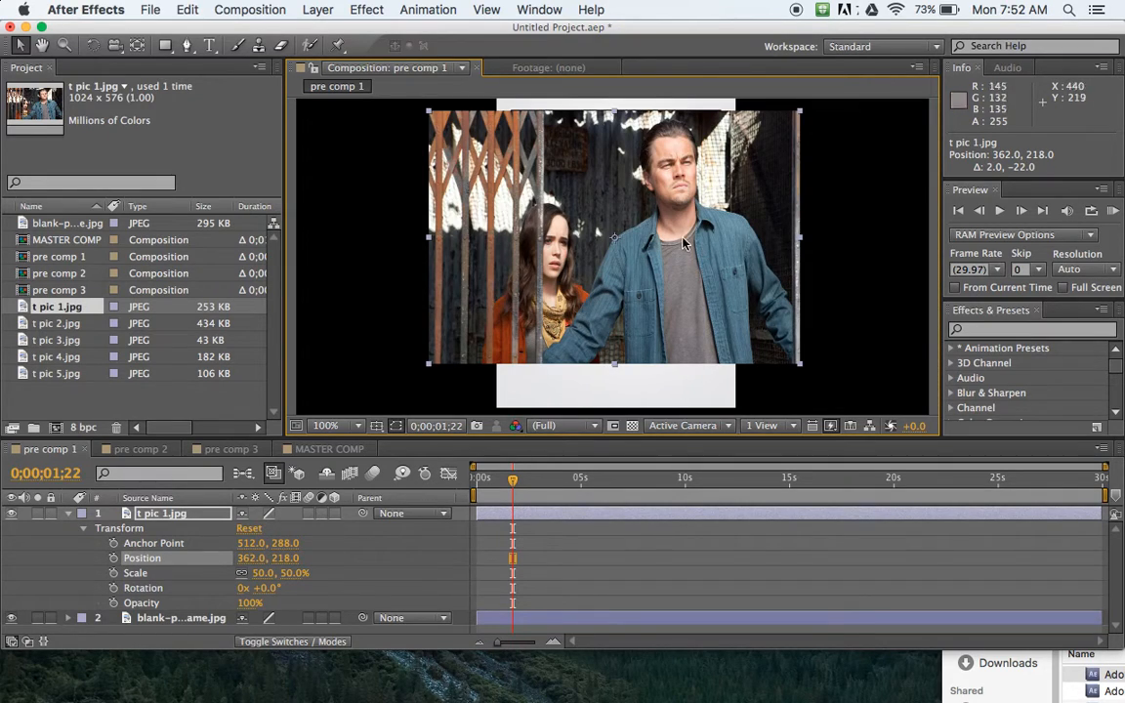
{"action": "left_click_drag", "start_coordinate": [674, 241], "coordinate": [673, 240]}
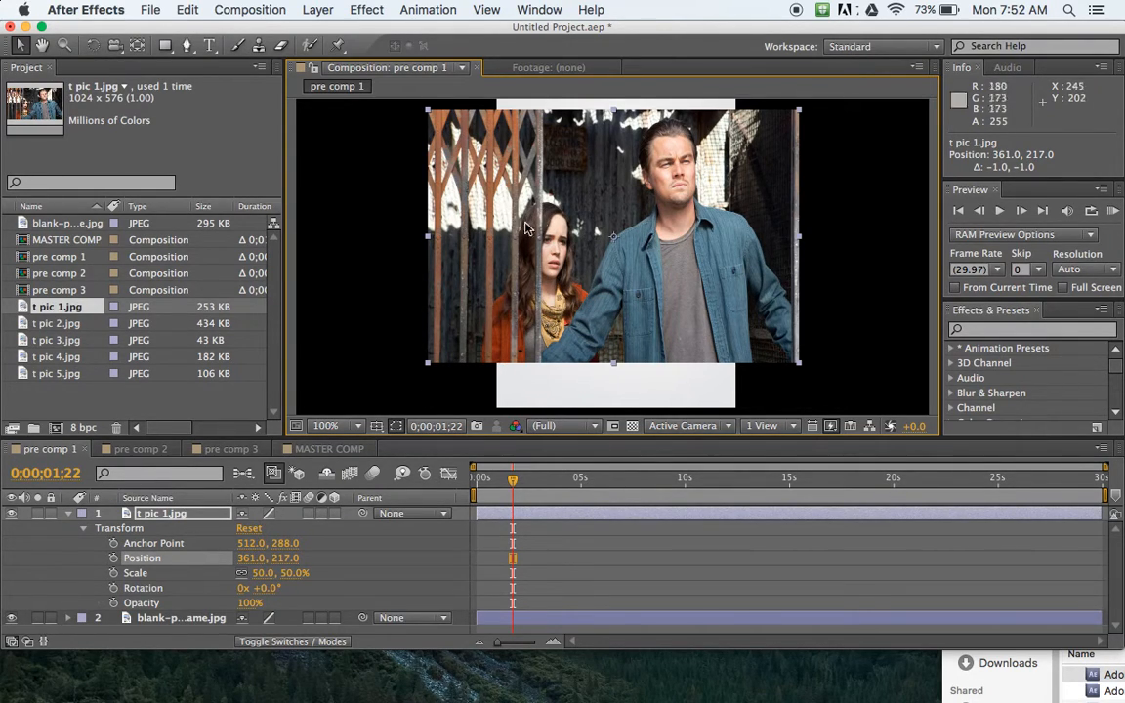
Add a new mask to the t pic 1.jpg layer and pull its left, right and bottom sides in to fit the polaroid's picture area.
{"action": "left_click", "coordinate": [317, 8]}
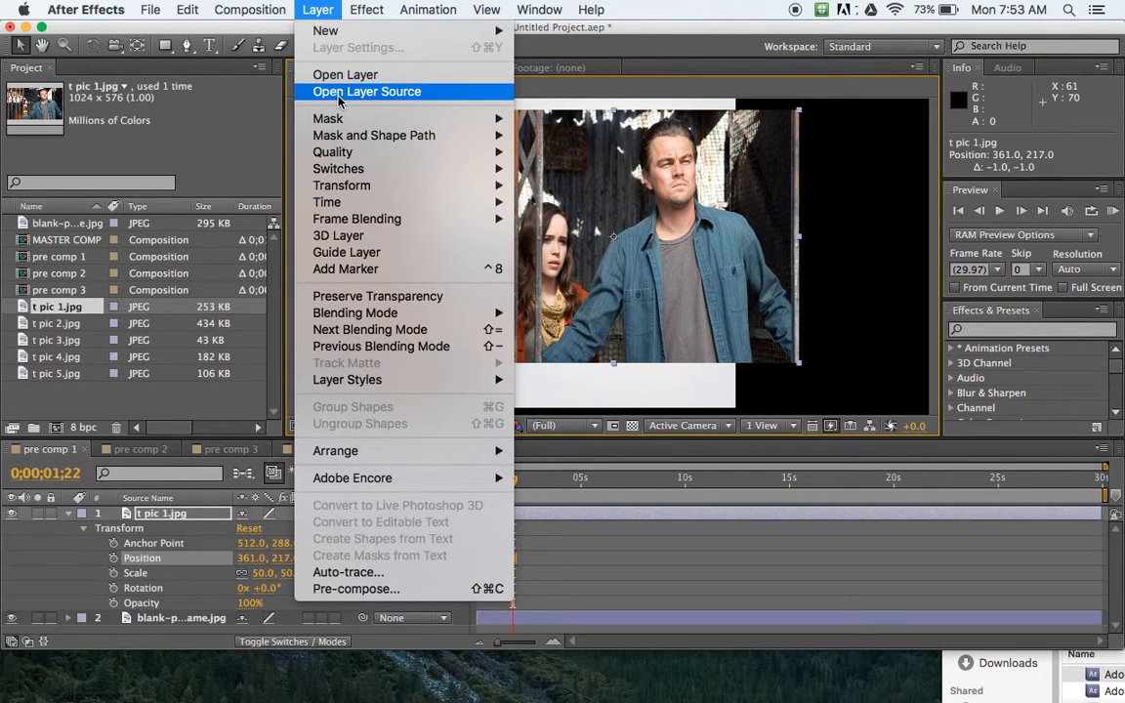
{"action": "mouse_move", "coordinate": [467, 119]}
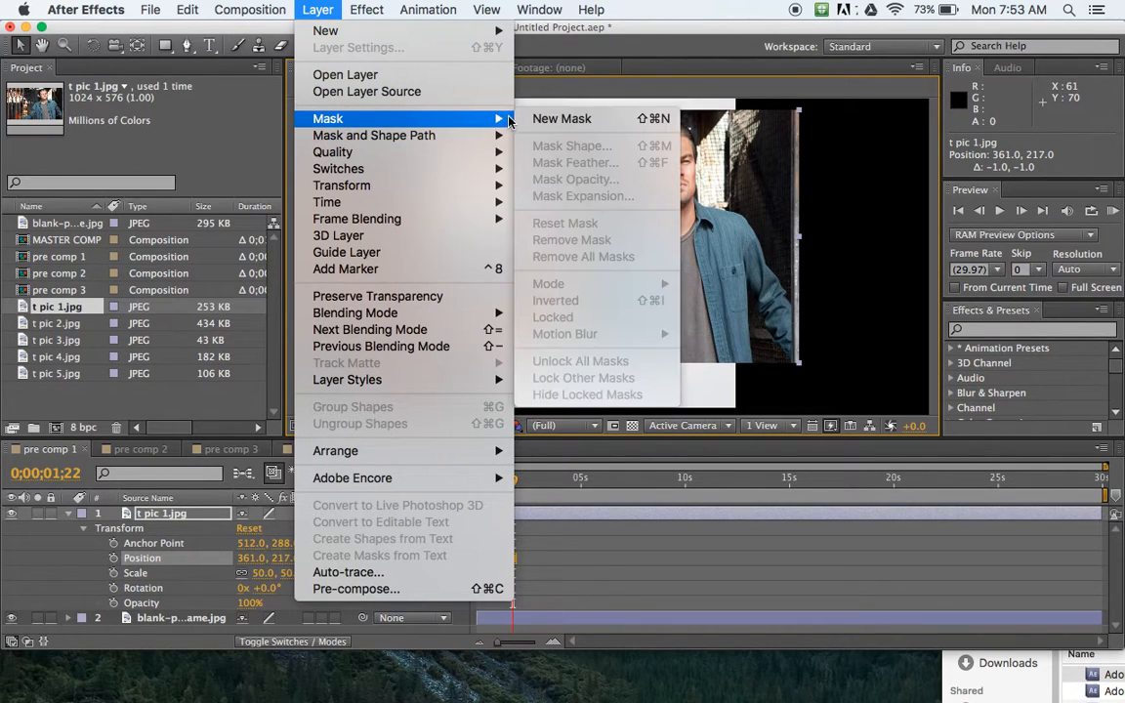
{"action": "left_click", "coordinate": [563, 118]}
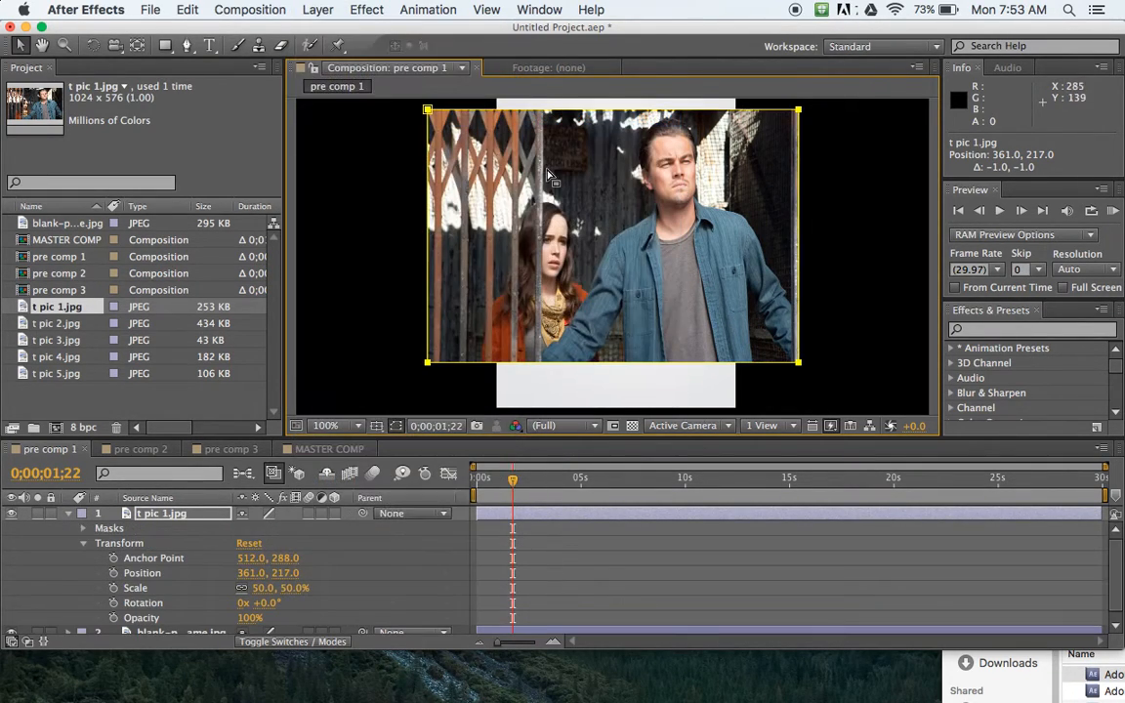
{"action": "left_click", "coordinate": [427, 112]}
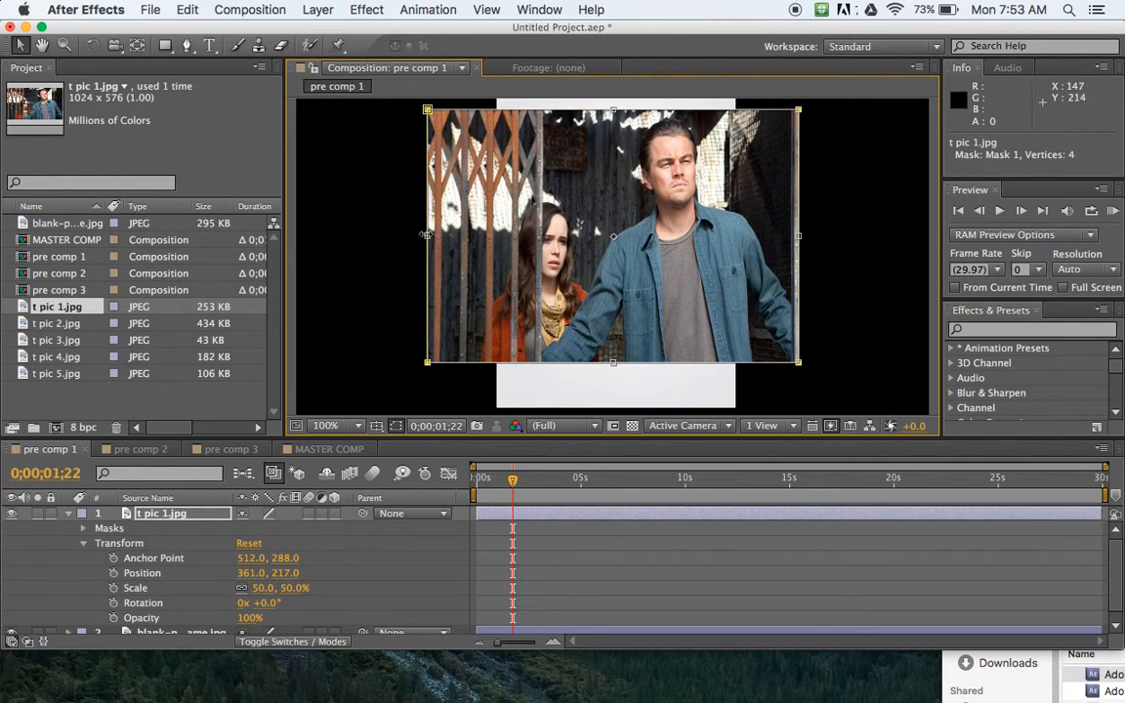
{"action": "left_click_drag", "start_coordinate": [427, 236], "coordinate": [512, 244]}
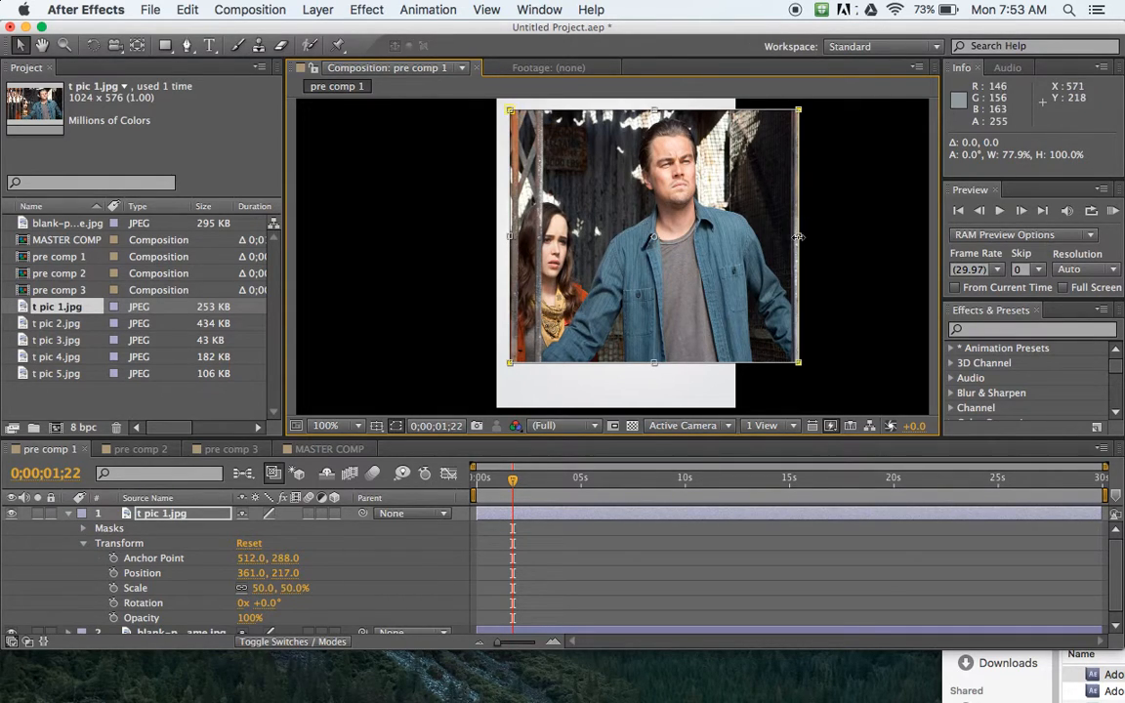
{"action": "left_click_drag", "start_coordinate": [798, 236], "coordinate": [724, 249]}
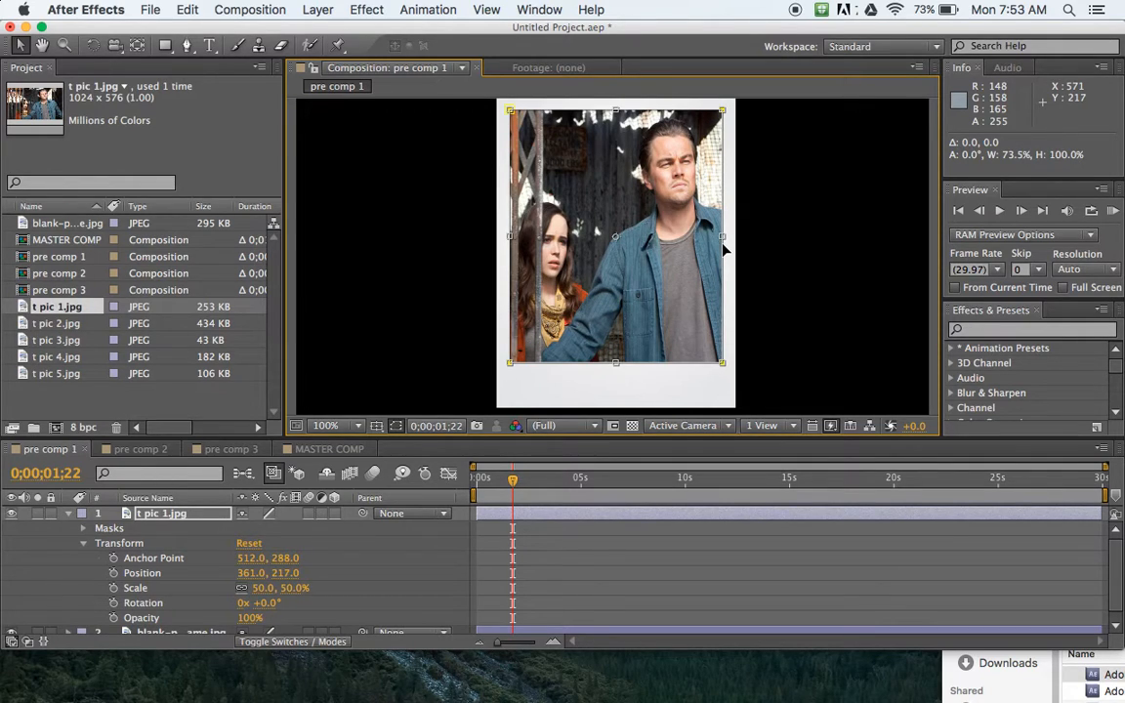
{"action": "mouse_move", "coordinate": [617, 362]}
{"action": "left_mouse_down"}
{"action": "mouse_move", "coordinate": [623, 316]}
{"action": "mouse_move", "coordinate": [621, 350]}
{"action": "left_mouse_up"}
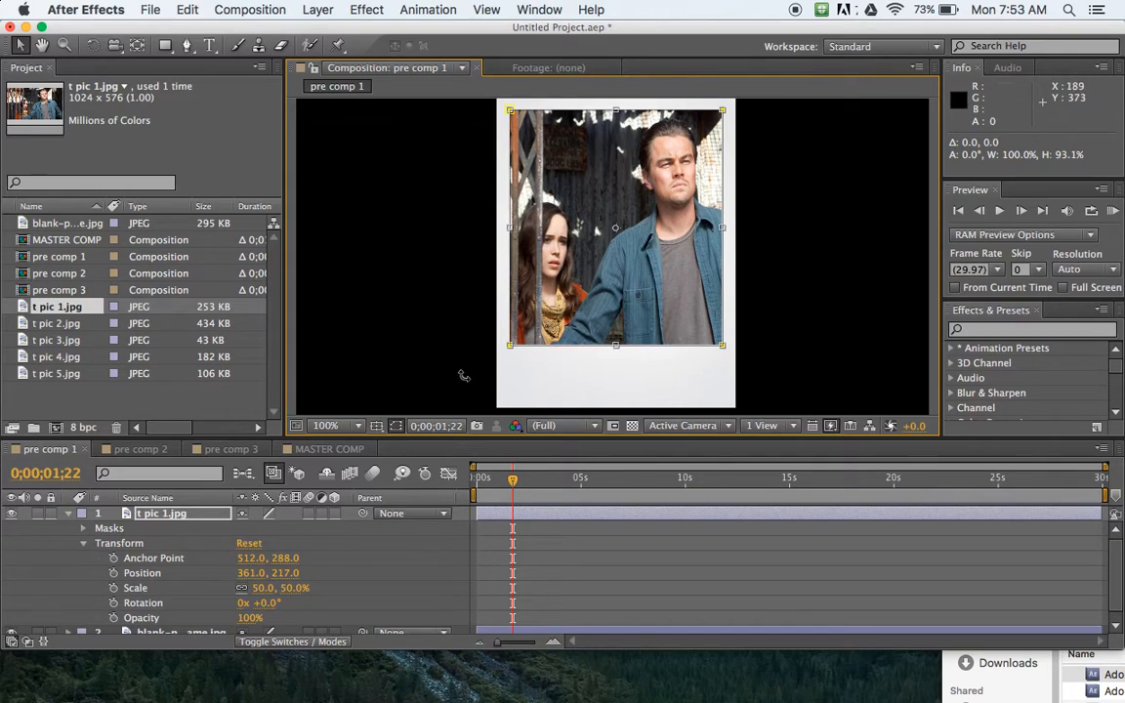
{"action": "left_click", "coordinate": [72, 516]}
{"action": "left_click", "coordinate": [123, 563]}
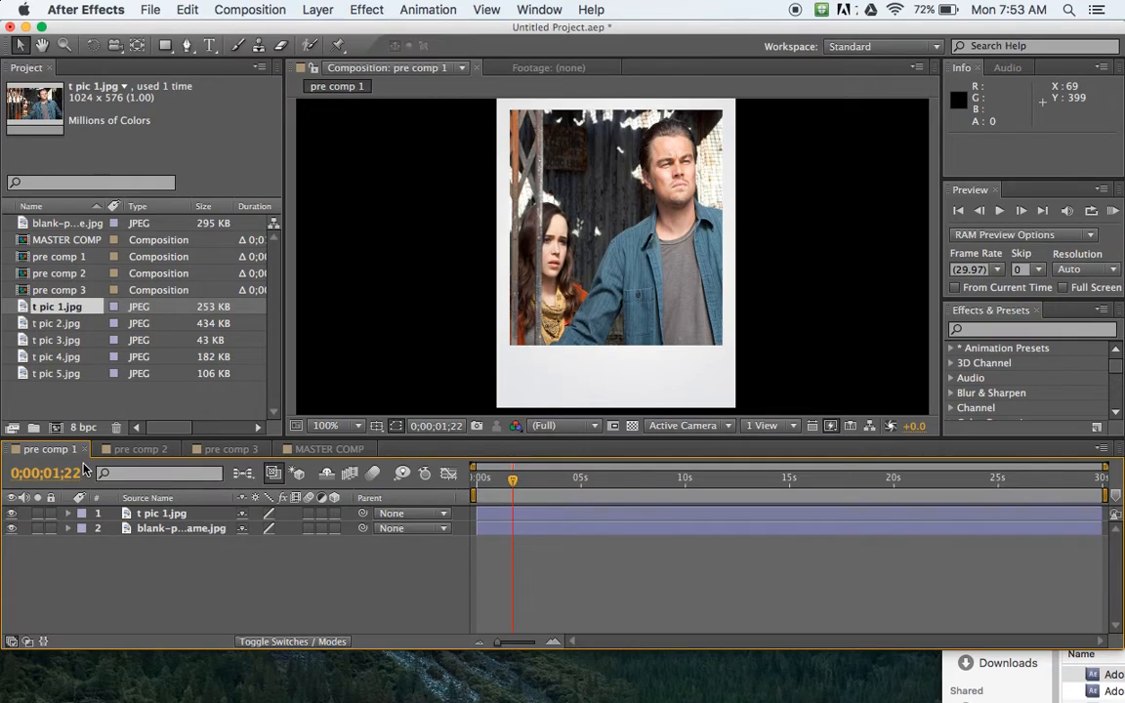
Copy the masked polaroid frame layer from pre comp 1 and paste it into pre comp 2.
{"action": "left_click", "coordinate": [164, 530]}
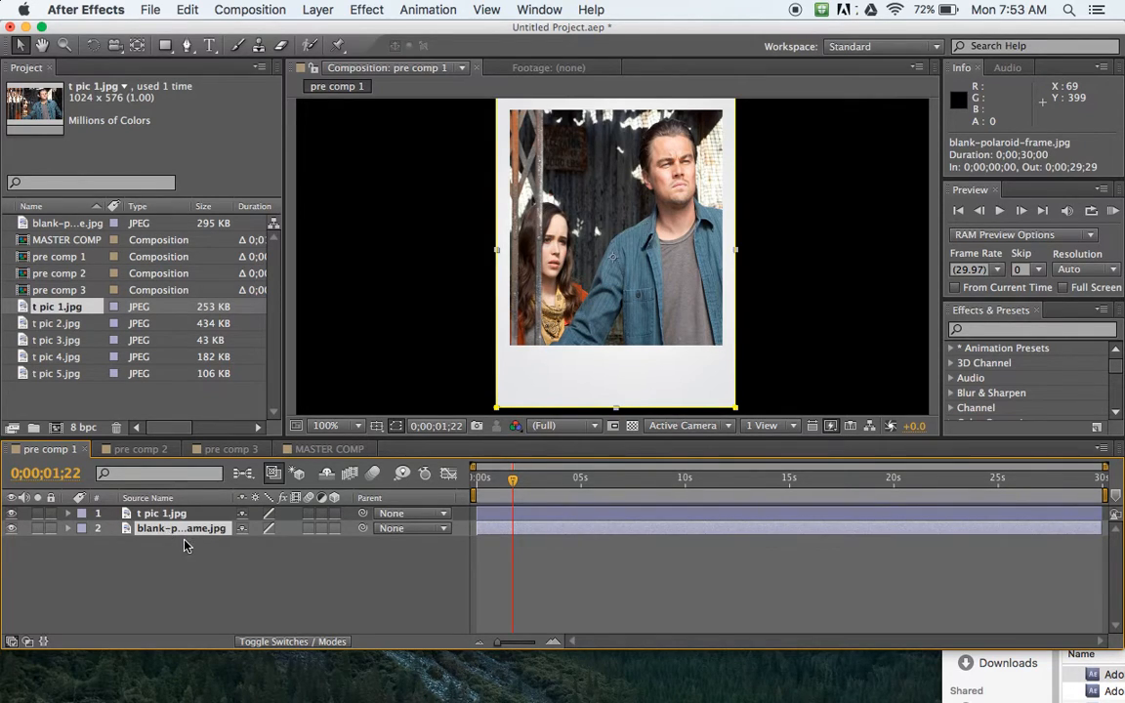
{"action": "key", "text": "super+c"}
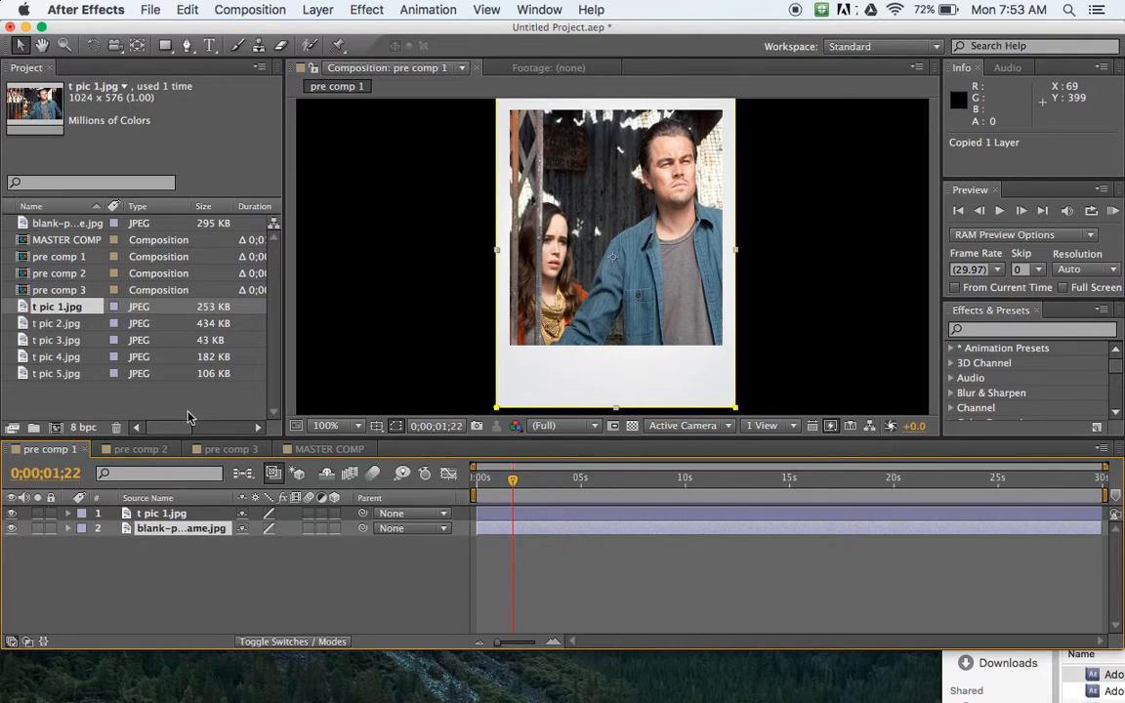
{"action": "double_click", "coordinate": [54, 274]}
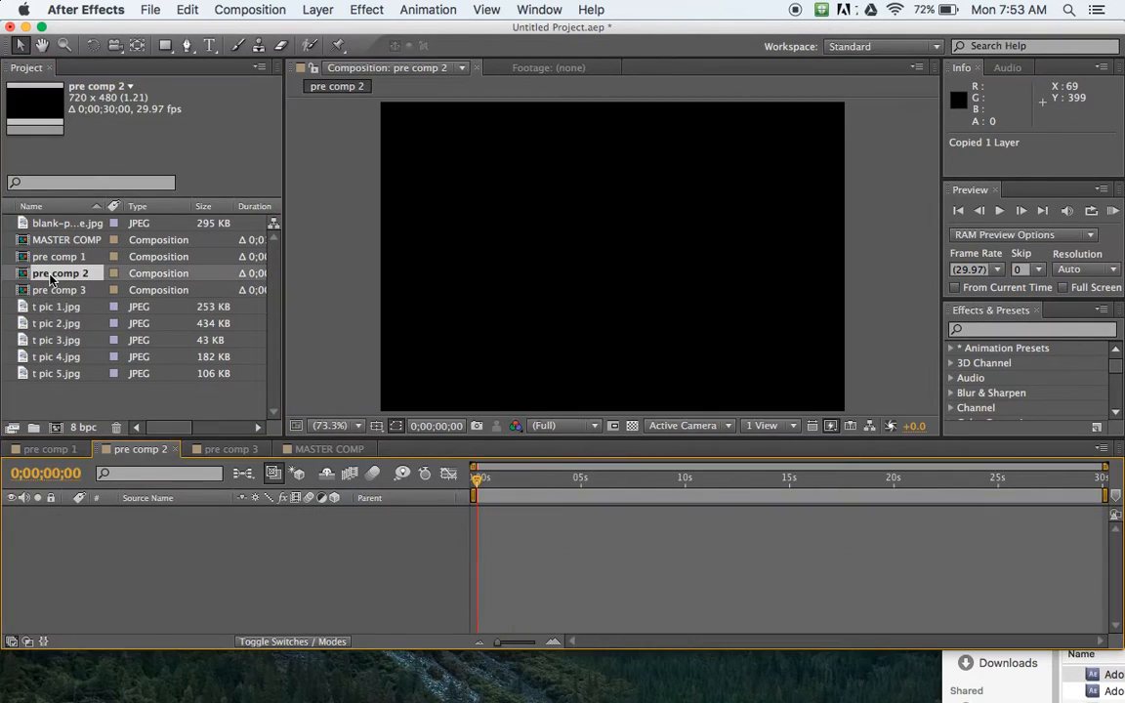
{"action": "left_click", "coordinate": [244, 9]}
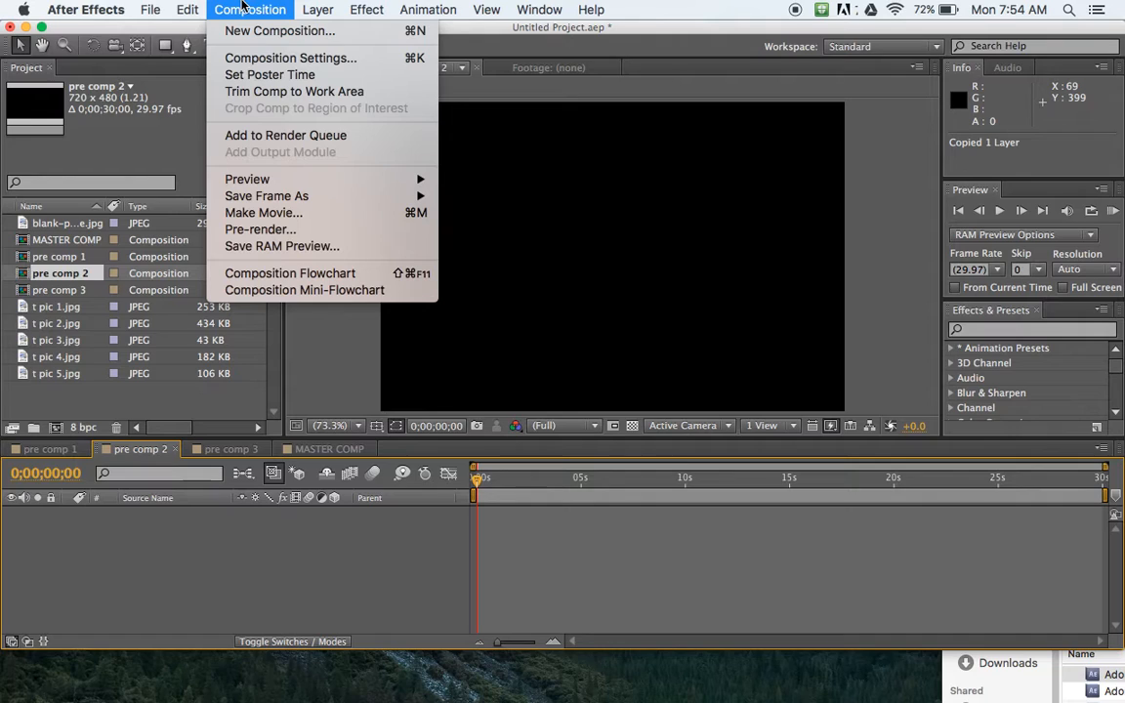
{"action": "left_click", "coordinate": [293, 58]}
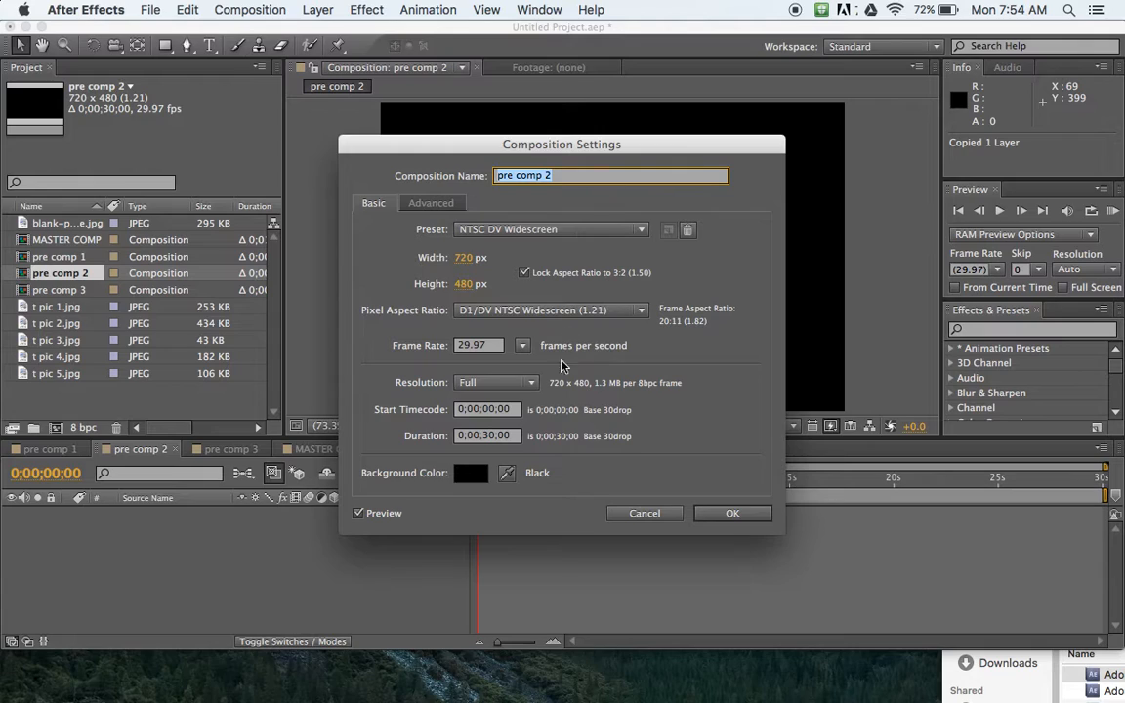
{"action": "left_click", "coordinate": [721, 513]}
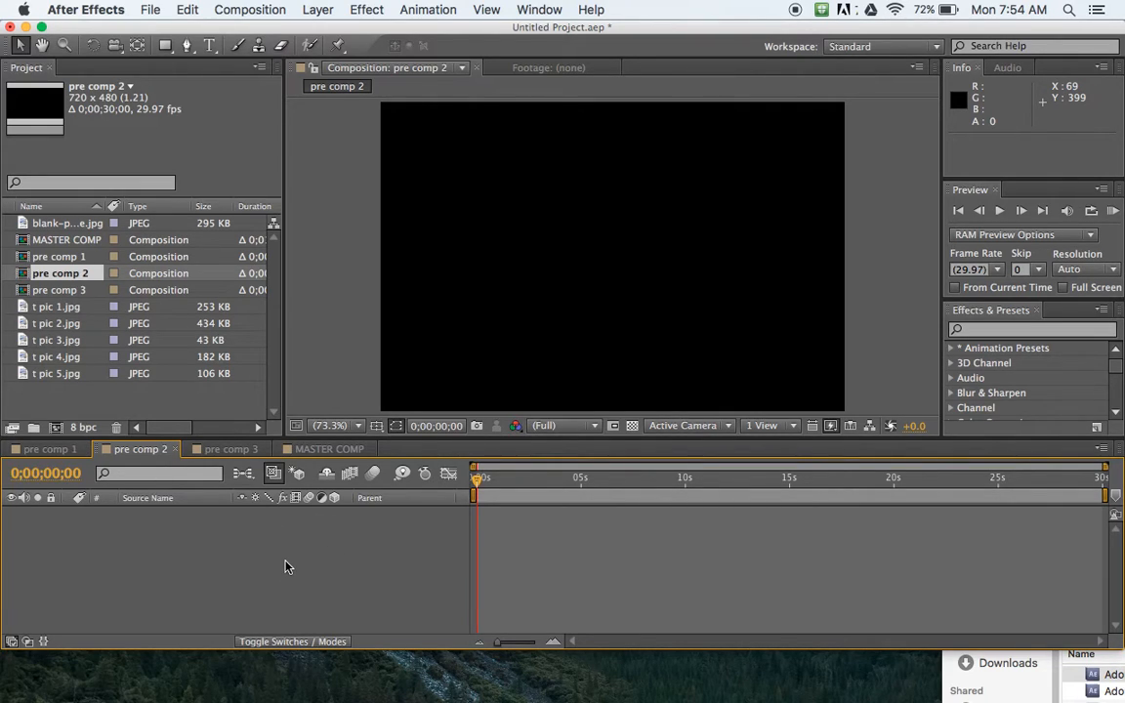
{"action": "key", "text": "cmd+v"}
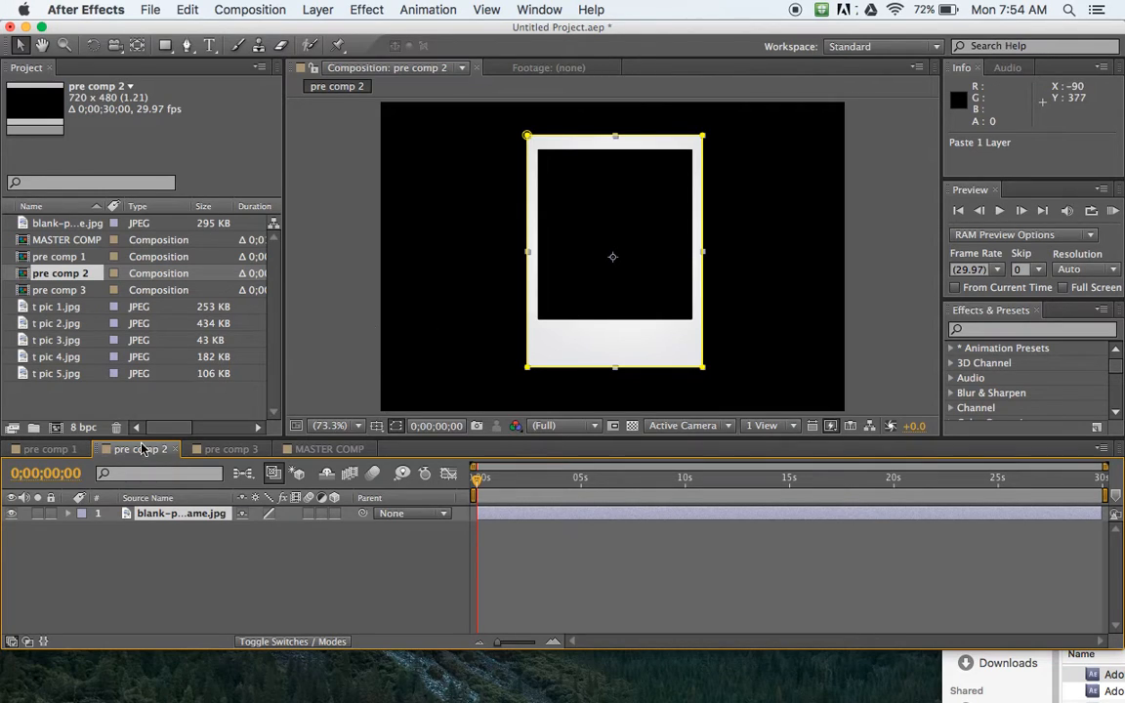
Add t pic 2.jpg to pre comp 2 above the polaroid frame layer and enlarge the workspace window.
{"action": "left_click", "coordinate": [192, 551]}
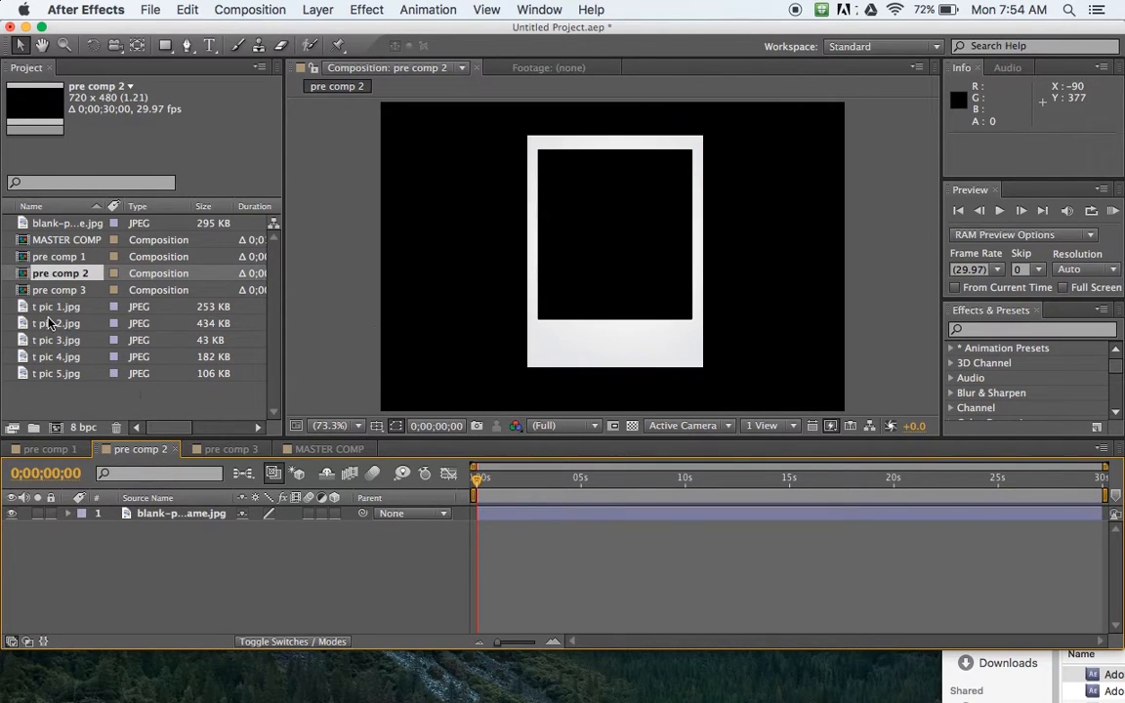
{"action": "left_click_drag", "start_coordinate": [52, 329], "coordinate": [215, 543]}
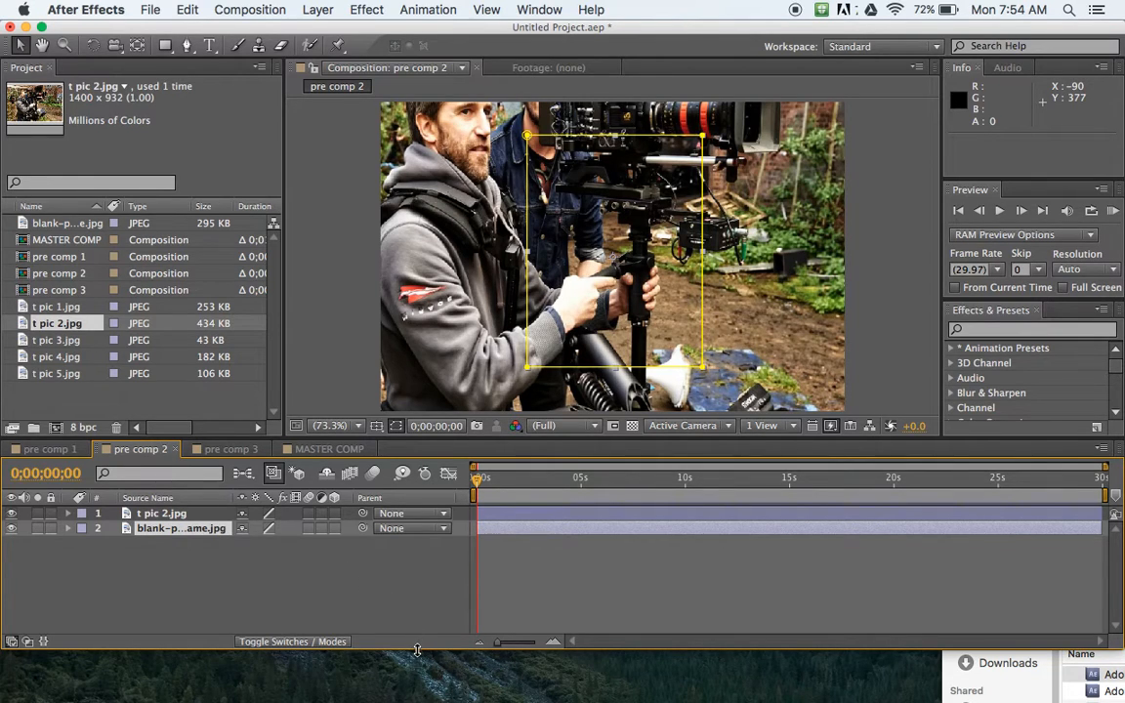
{"action": "left_click_drag", "start_coordinate": [416, 650], "coordinate": [422, 693]}
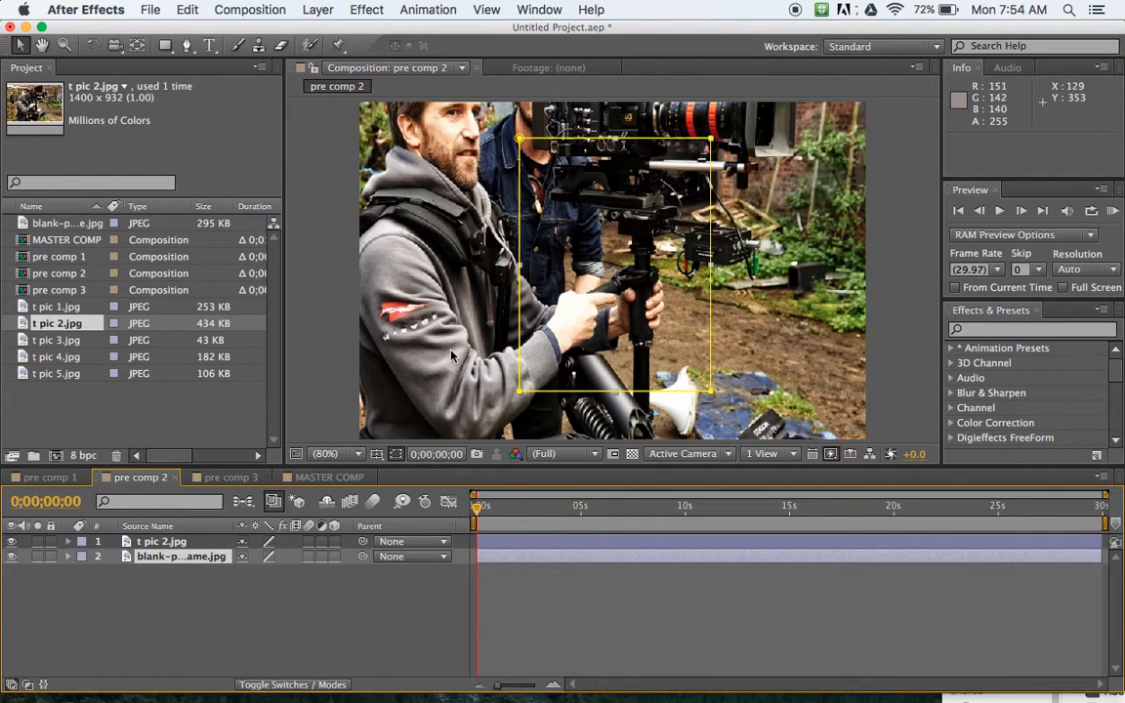
Scale the t pic 2.jpg layer to 37% and move it over the polaroid's picture area, to position 400, 213.8.
{"action": "left_click_drag", "start_coordinate": [457, 298], "coordinate": [495, 367]}
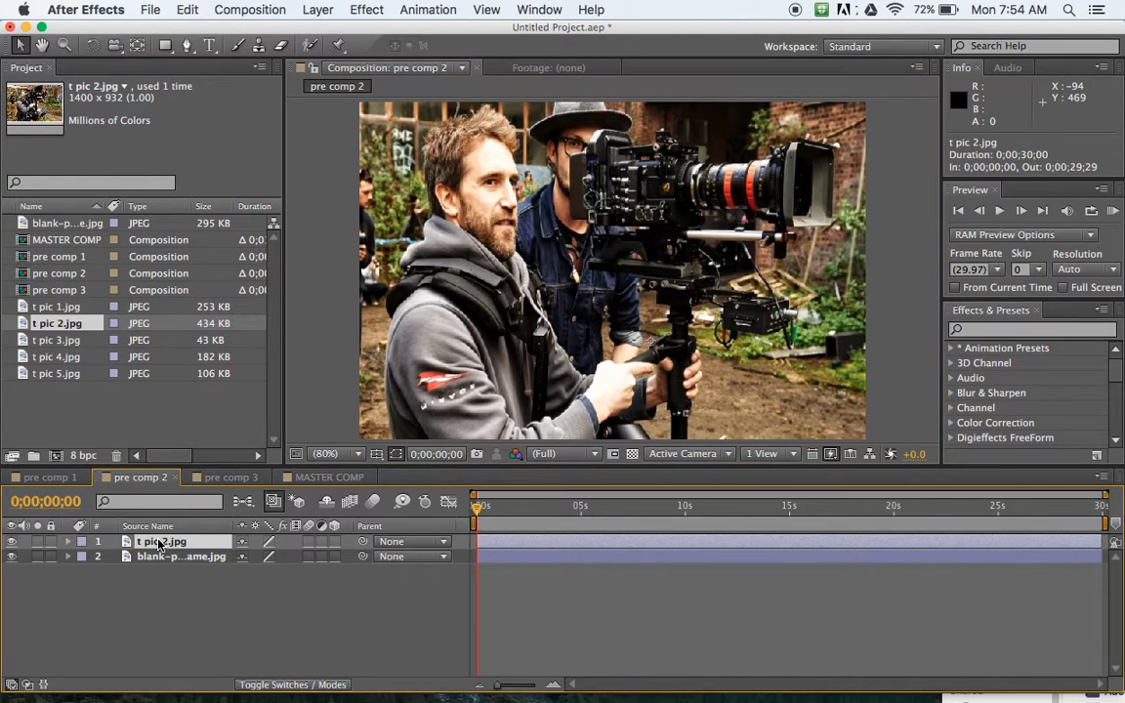
{"action": "left_click", "coordinate": [67, 542]}
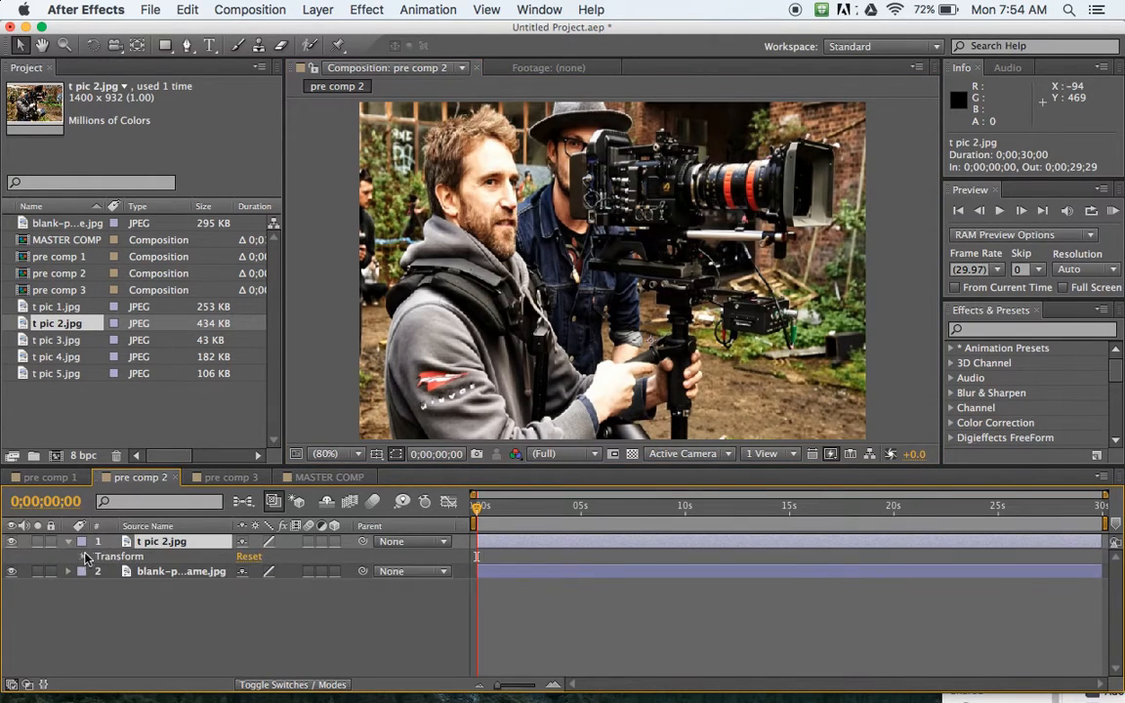
{"action": "left_click", "coordinate": [84, 557]}
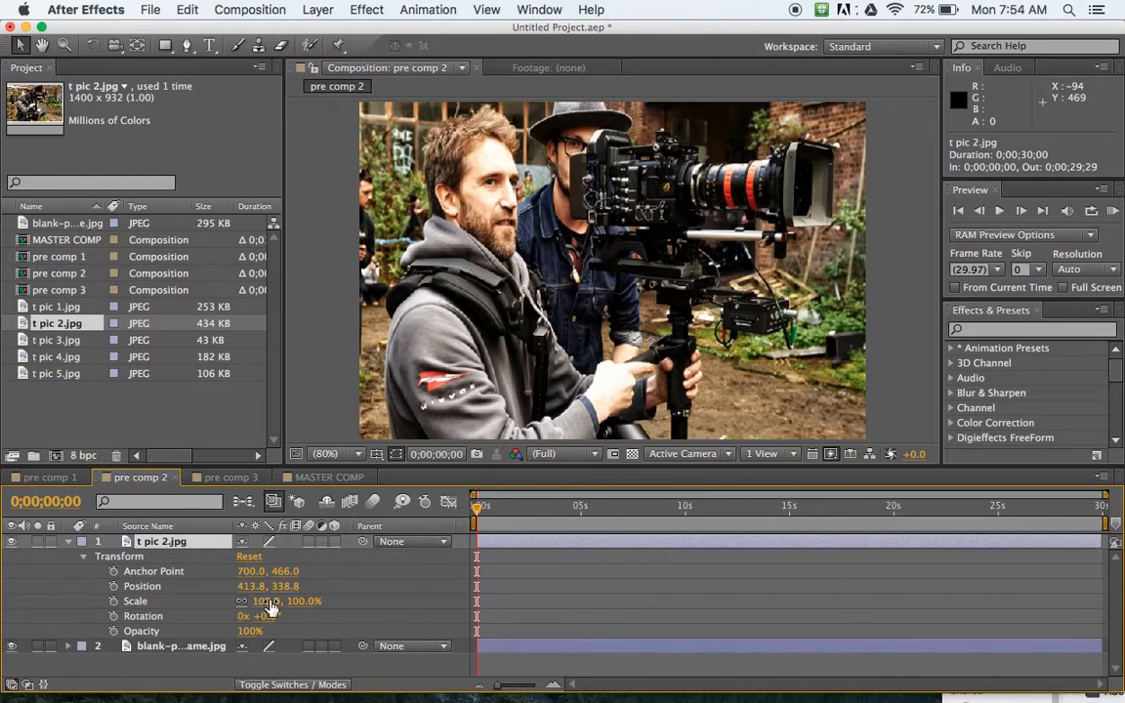
{"action": "left_click_drag", "start_coordinate": [253, 601], "coordinate": [210, 600]}
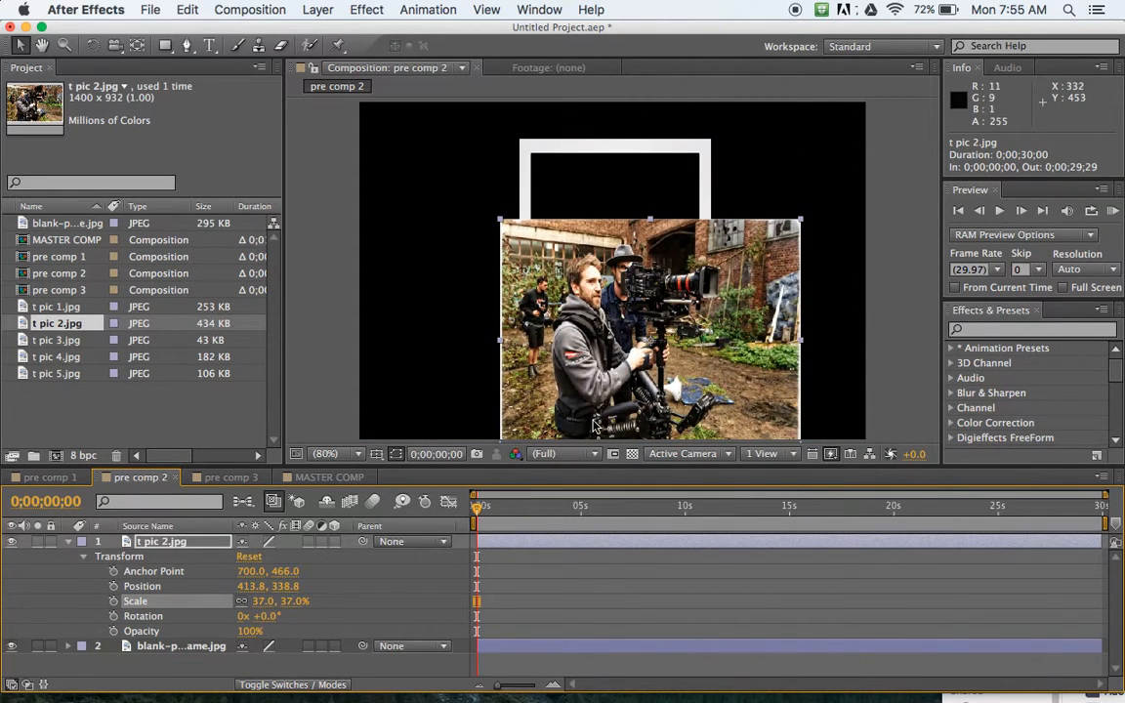
{"action": "left_click_drag", "start_coordinate": [650, 381], "coordinate": [631, 297]}
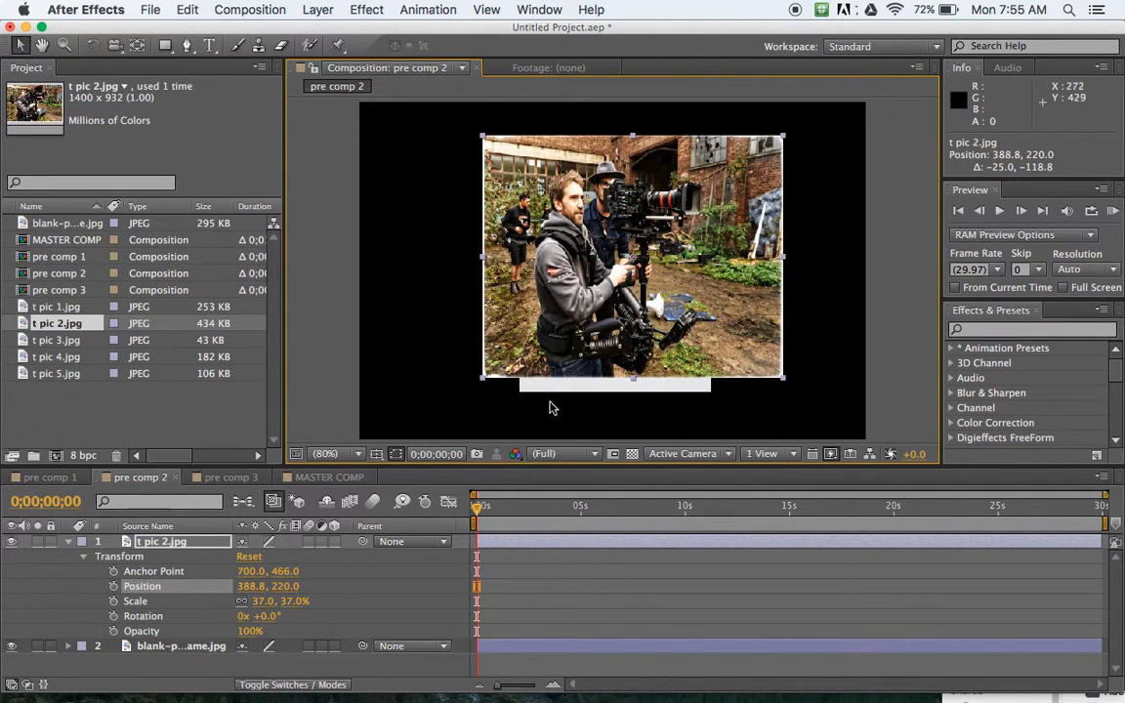
{"action": "mouse_move", "coordinate": [613, 269]}
{"action": "left_mouse_down"}
{"action": "mouse_move", "coordinate": [740, 270]}
{"action": "mouse_move", "coordinate": [640, 274]}
{"action": "mouse_move", "coordinate": [632, 313]}
{"action": "mouse_move", "coordinate": [616, 267]}
{"action": "left_mouse_up"}
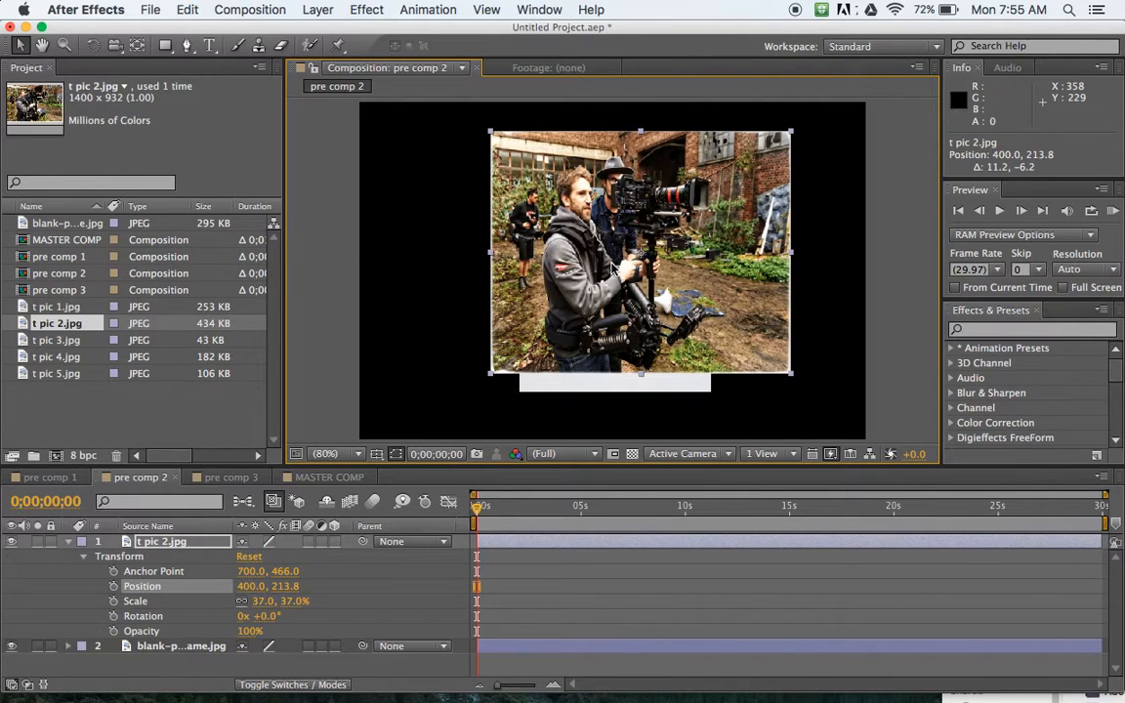
Add a new mask to the t pic 2.jpg layer and pull all four sides in to fit the polaroid's picture area.
{"action": "left_click", "coordinate": [319, 9]}
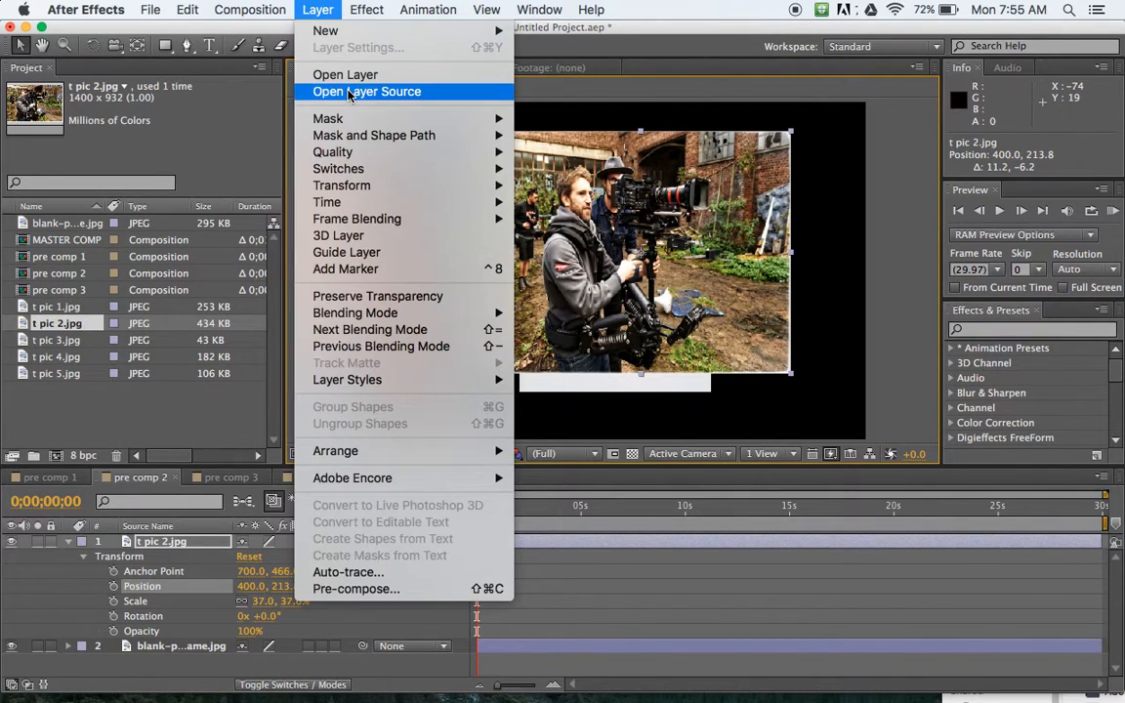
{"action": "mouse_move", "coordinate": [361, 118]}
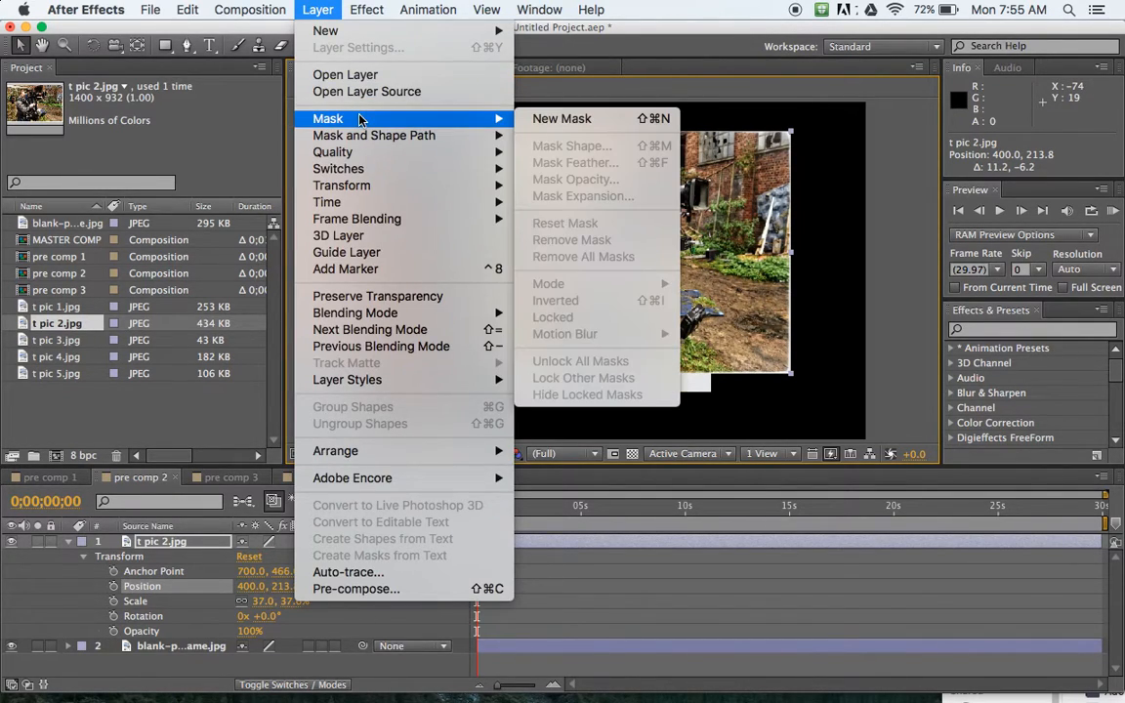
{"action": "left_click", "coordinate": [547, 120]}
{"action": "double_click", "coordinate": [489, 196]}
{"action": "left_click_drag", "start_coordinate": [491, 252], "coordinate": [533, 257]}
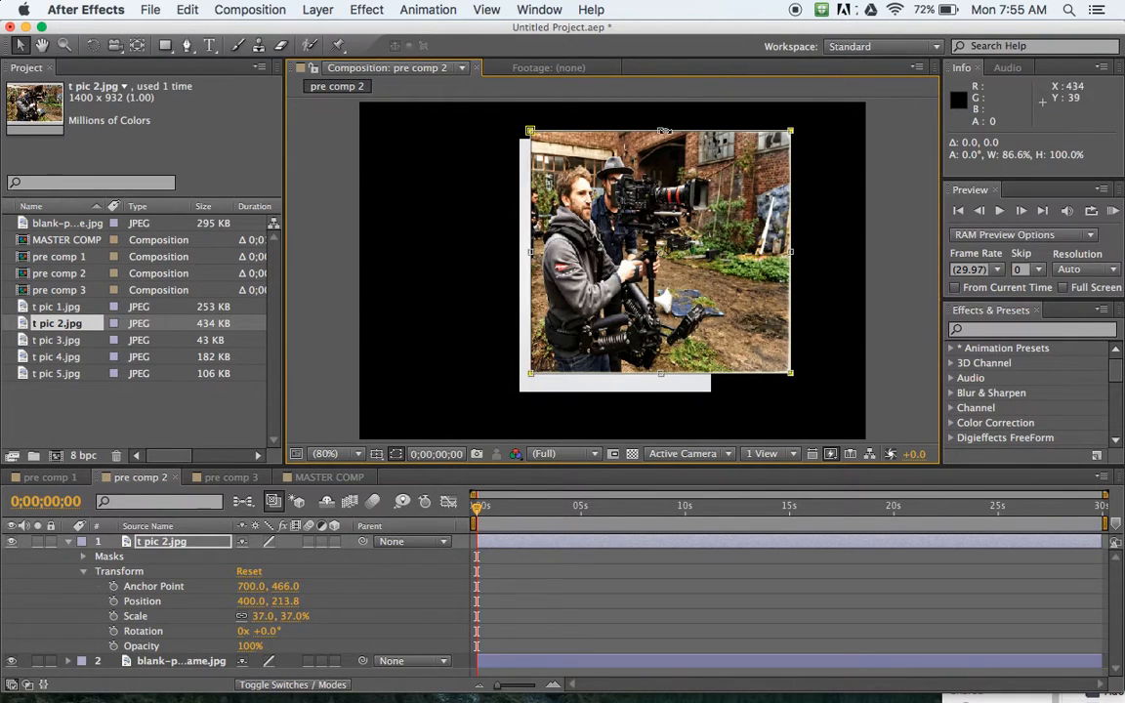
{"action": "mouse_move", "coordinate": [664, 131]}
{"action": "left_mouse_down"}
{"action": "mouse_move", "coordinate": [662, 174]}
{"action": "mouse_move", "coordinate": [661, 154]}
{"action": "left_mouse_up"}
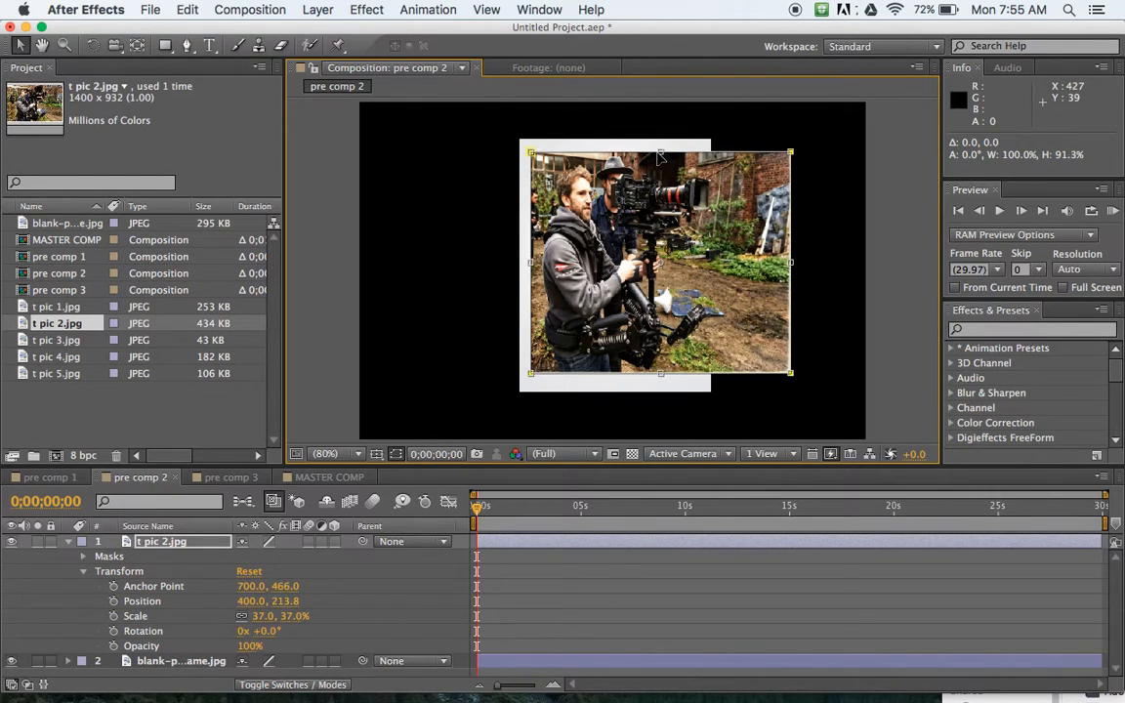
{"action": "left_click_drag", "start_coordinate": [791, 259], "coordinate": [704, 276]}
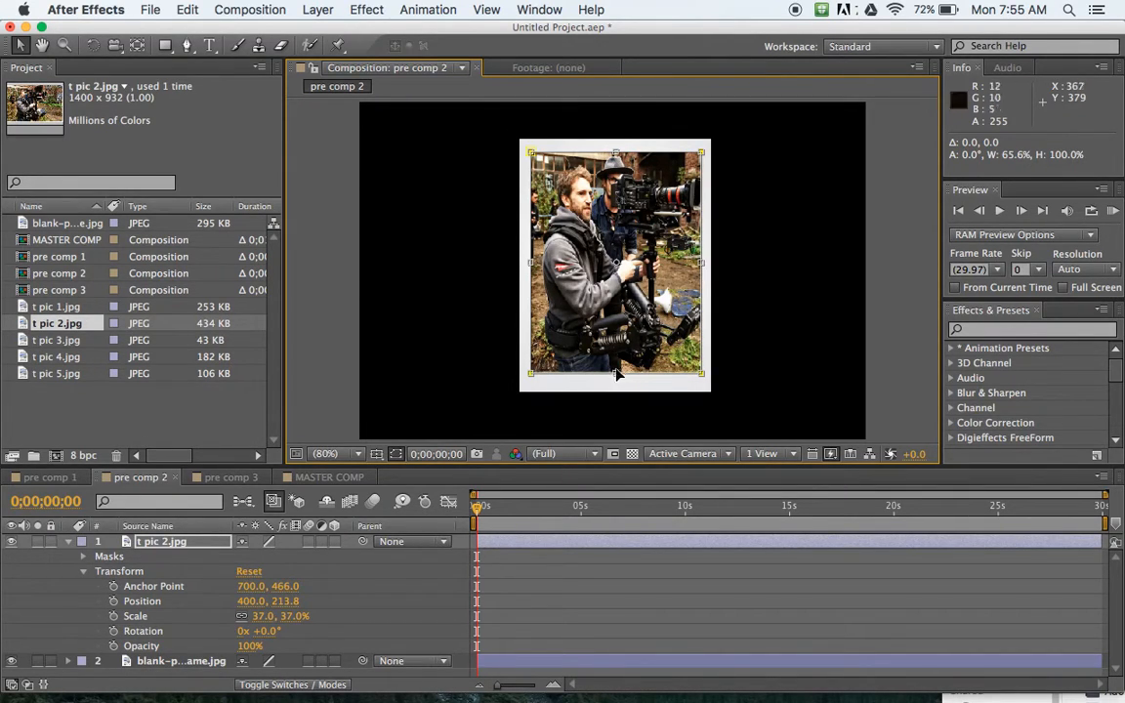
{"action": "left_click_drag", "start_coordinate": [617, 374], "coordinate": [627, 342]}
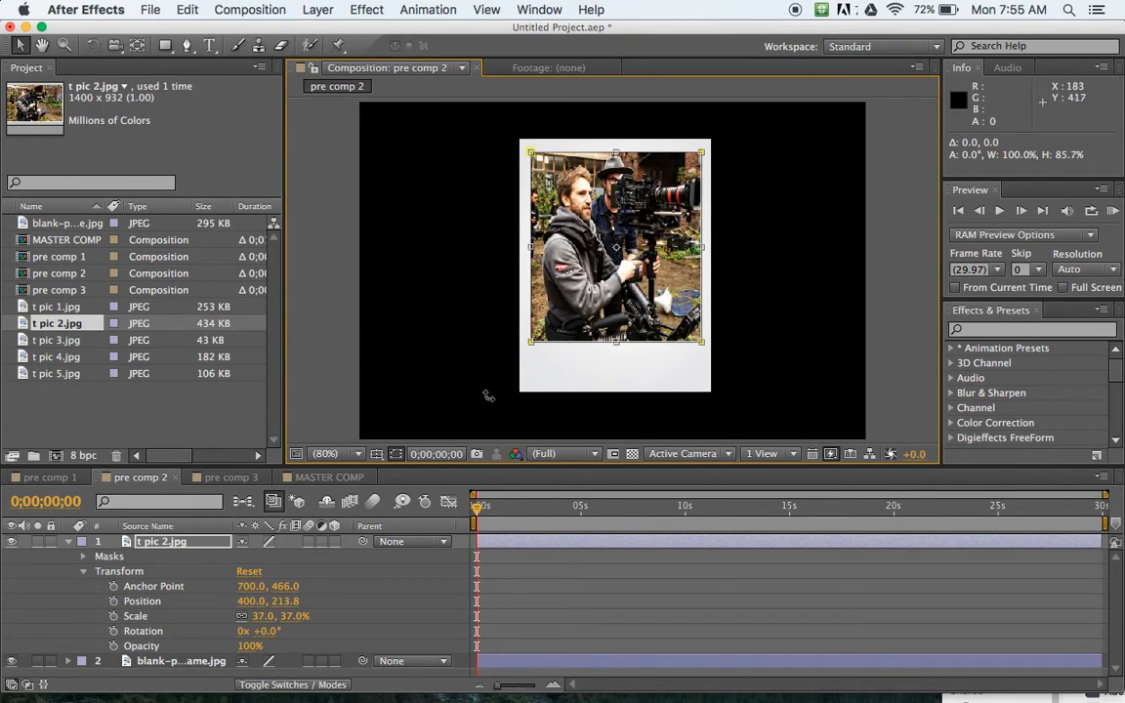
{"action": "left_click", "coordinate": [69, 542]}
{"action": "left_click", "coordinate": [275, 625]}
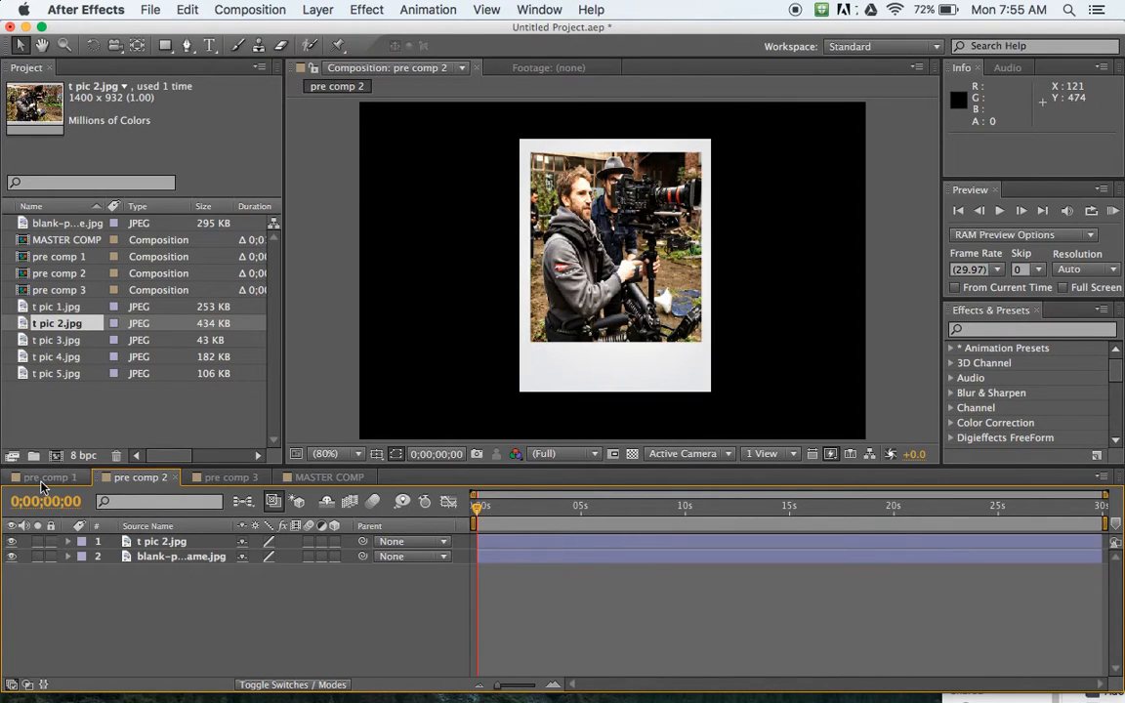
Copy the masked polaroid frame layer from pre comp 2 and paste it into pre comp 3.
{"action": "left_click", "coordinate": [227, 478]}
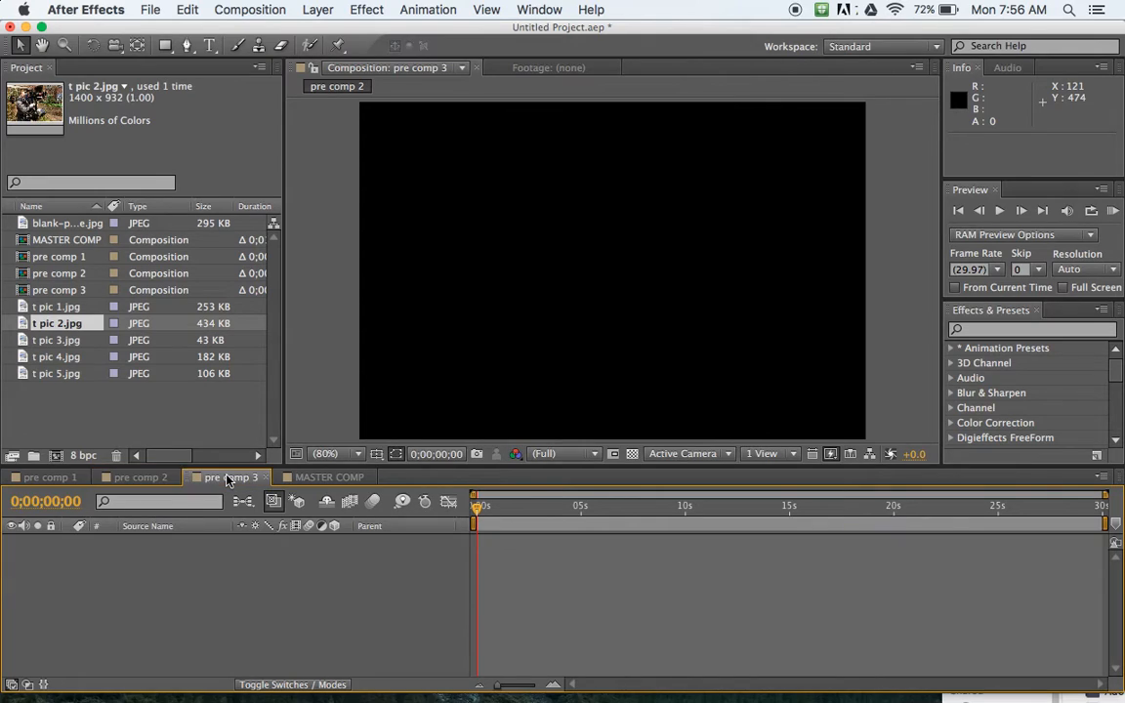
{"action": "left_click", "coordinate": [143, 483]}
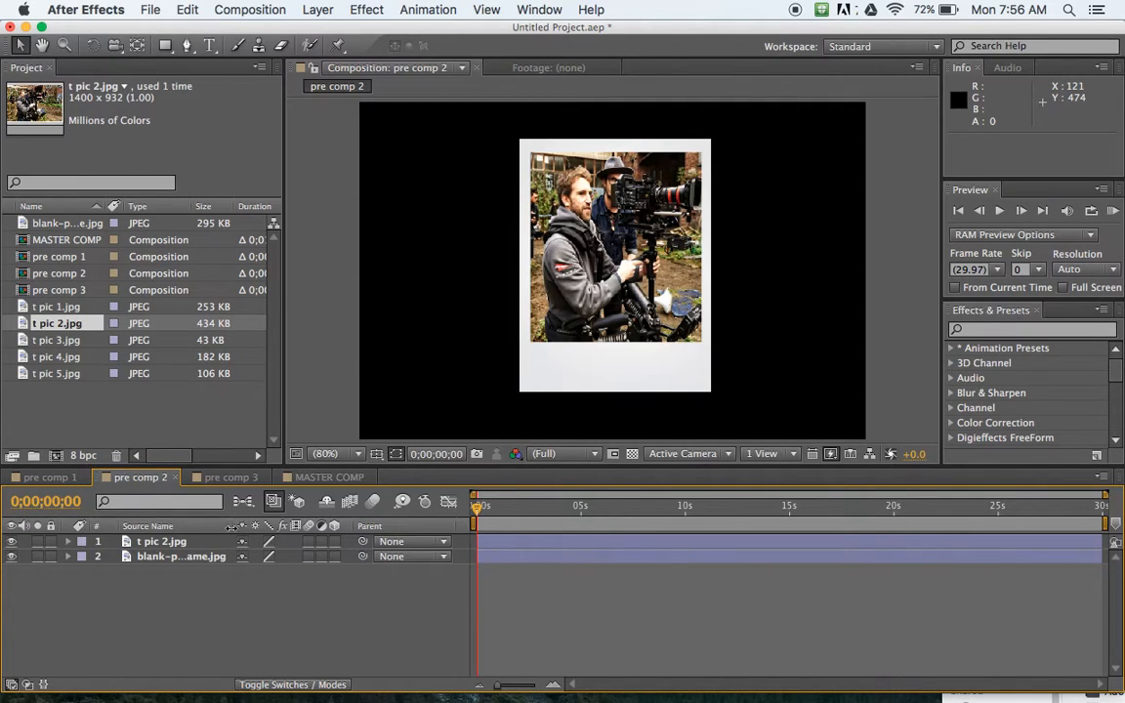
{"action": "left_click_drag", "start_coordinate": [234, 533], "coordinate": [305, 527]}
{"action": "left_click", "coordinate": [194, 558]}
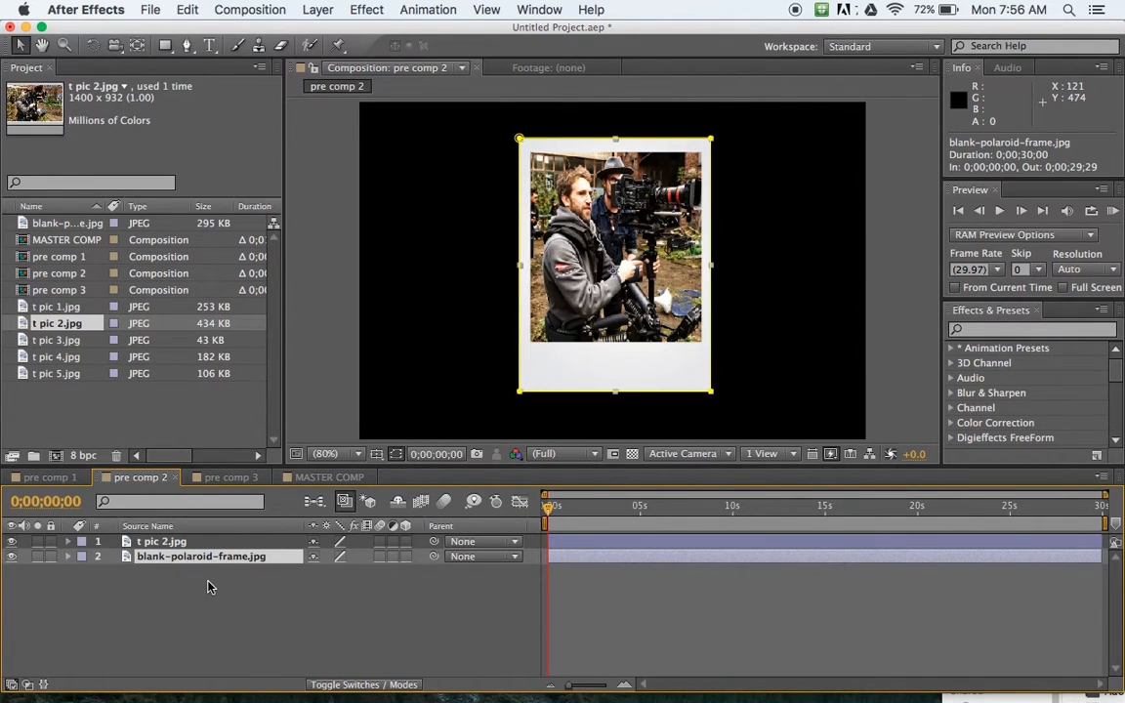
{"action": "key", "text": "super+c"}
{"action": "left_click", "coordinate": [233, 478]}
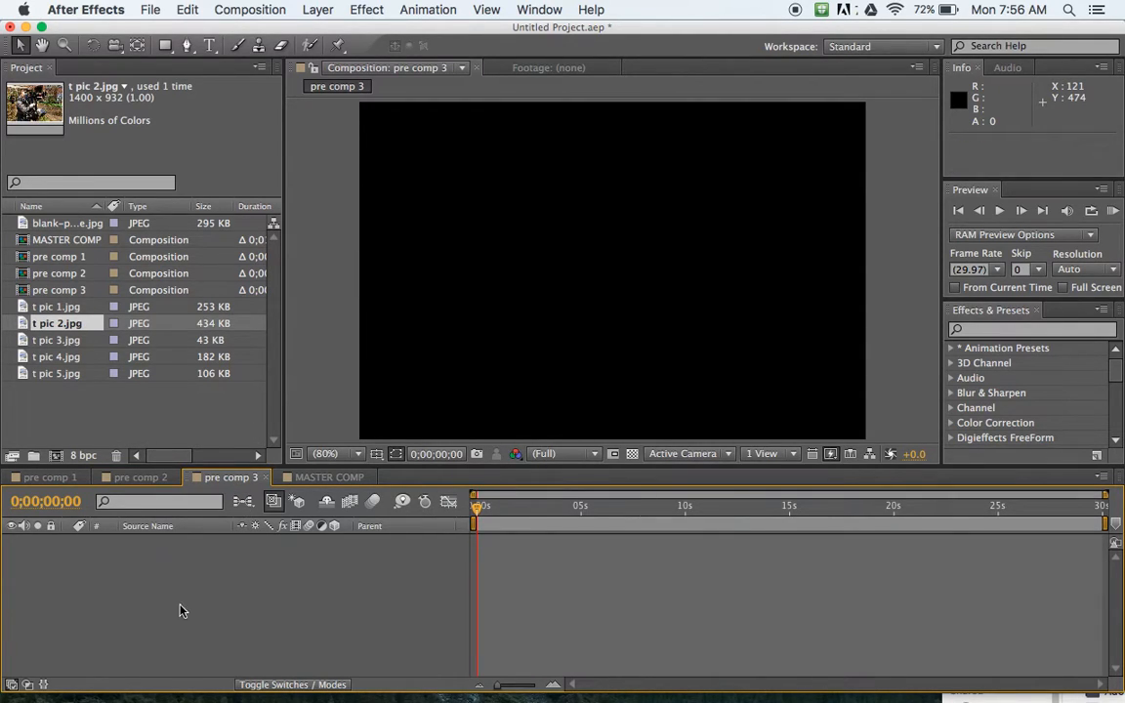
{"action": "key", "text": "super+v"}
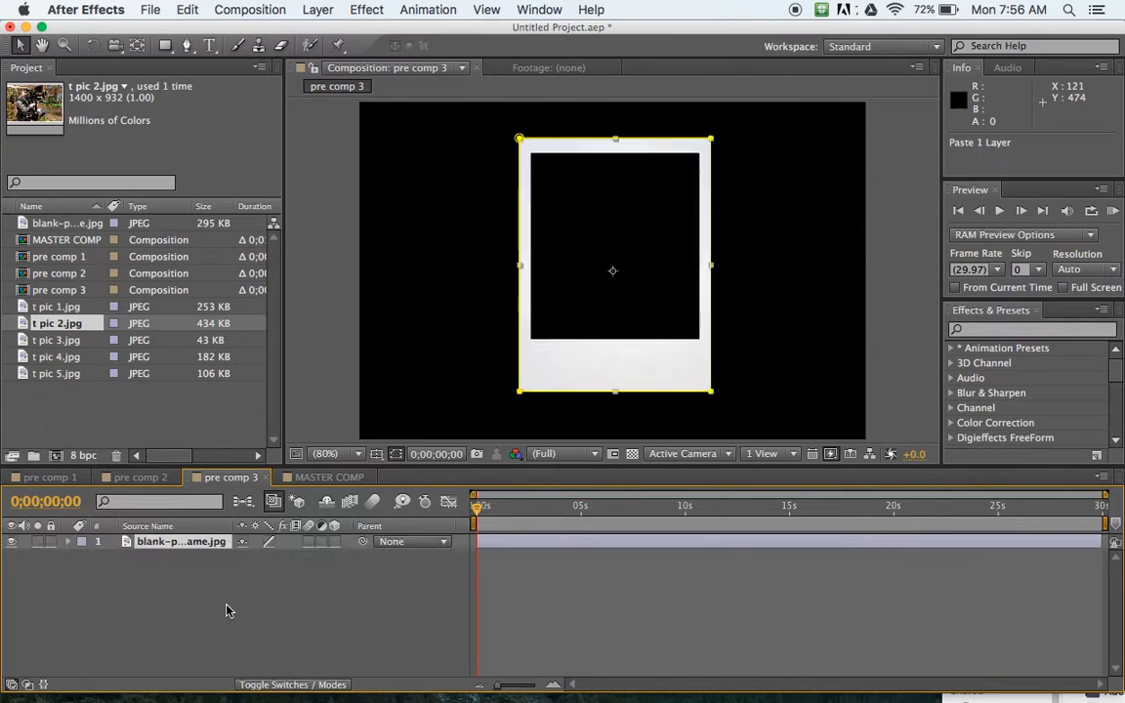
{"action": "left_click", "coordinate": [101, 412]}
{"action": "left_click_drag", "start_coordinate": [49, 357], "coordinate": [166, 596]}
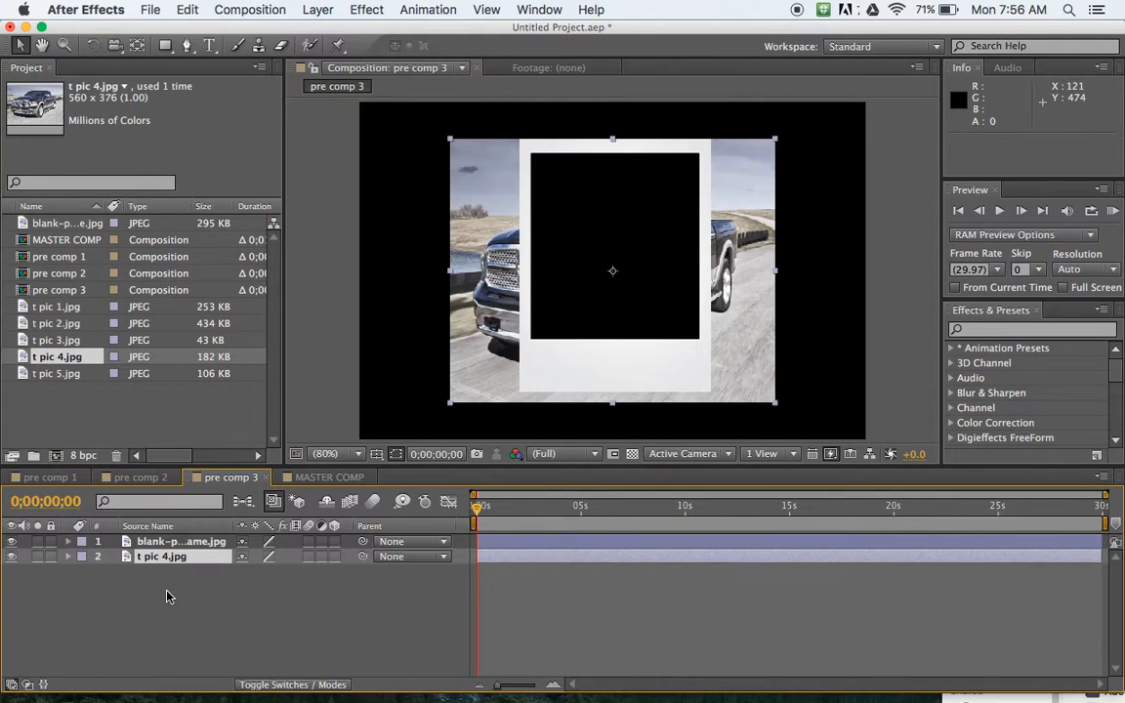
{"action": "left_click_drag", "start_coordinate": [175, 542], "coordinate": [162, 609]}
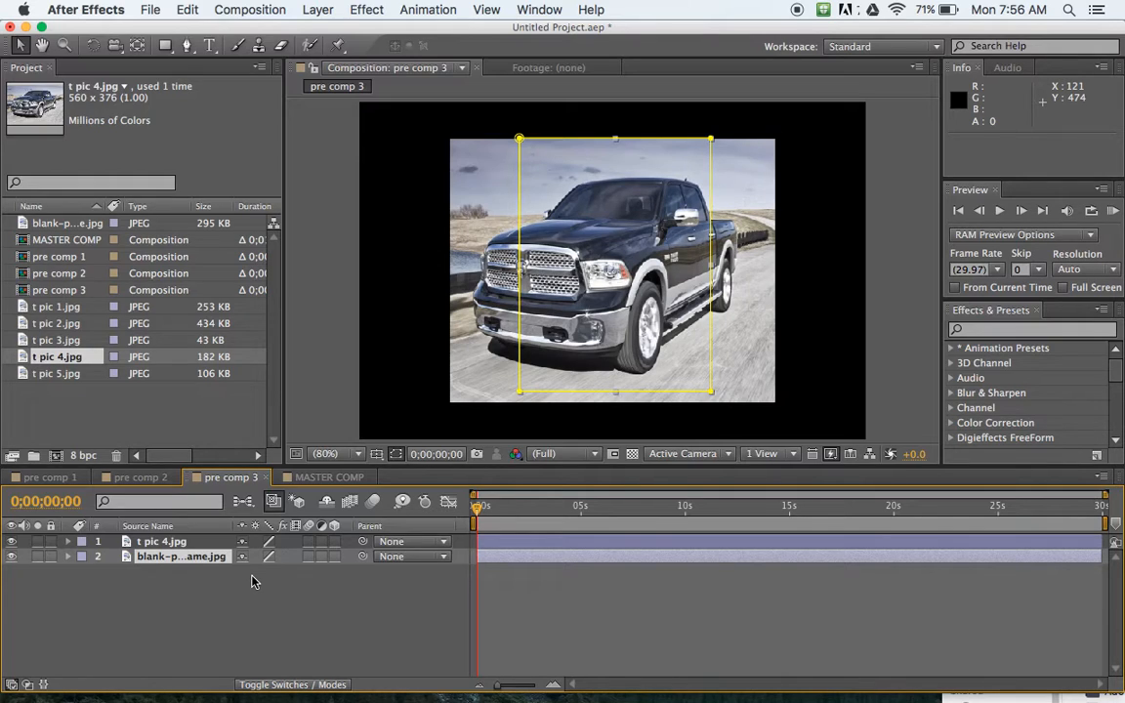
{"action": "left_click", "coordinate": [193, 593]}
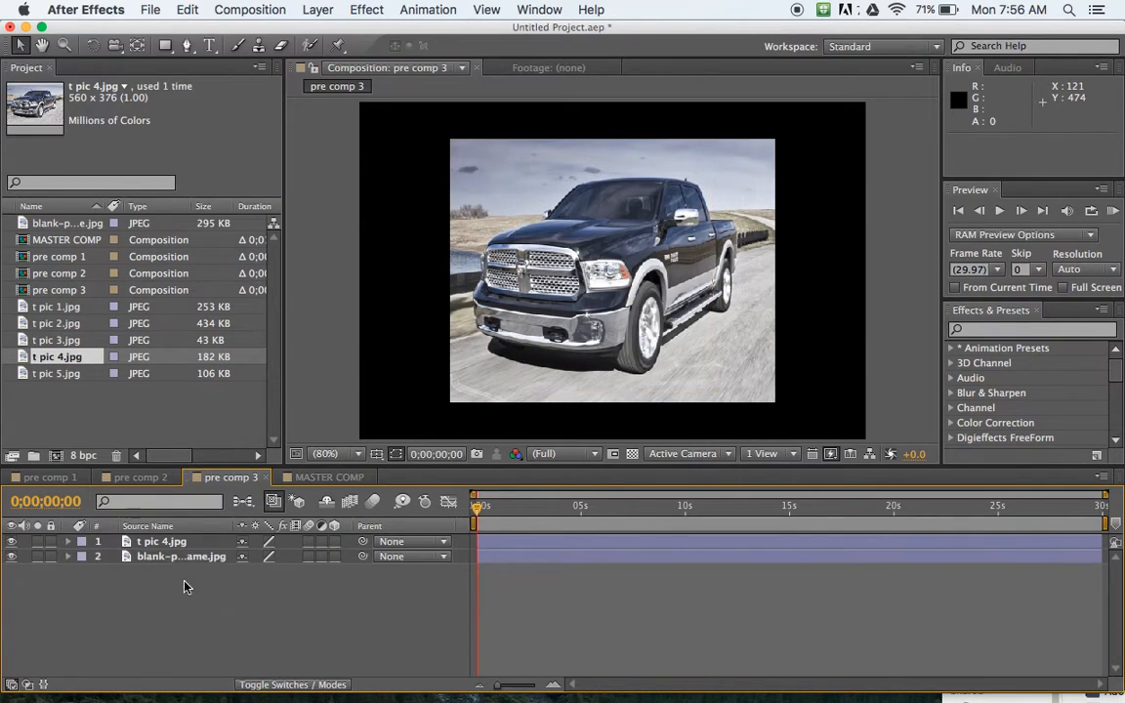
{"action": "left_click", "coordinate": [164, 543]}
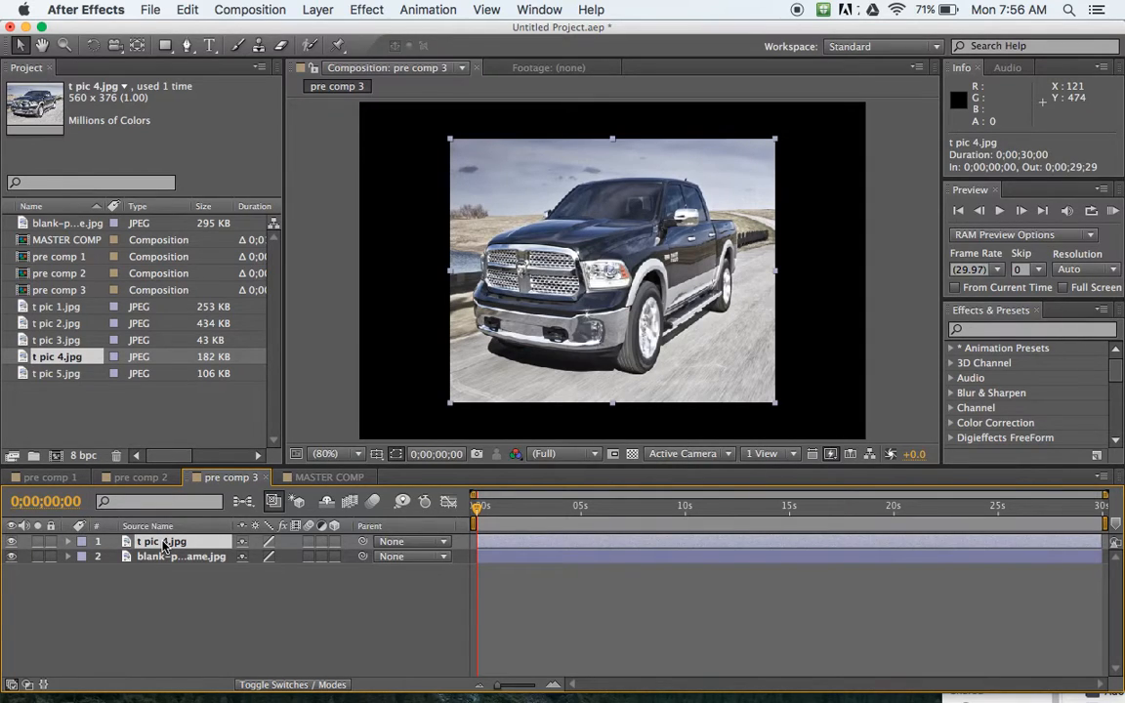
{"action": "key", "text": "Delete"}
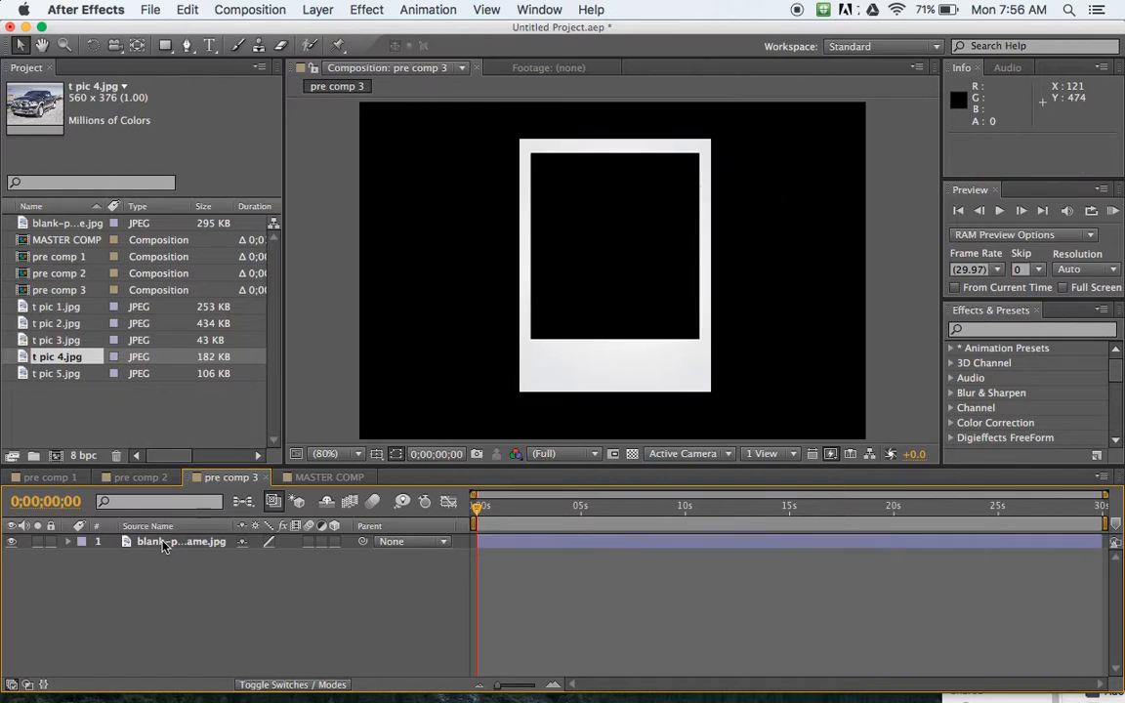
Add t pic 5.jpg to pre comp 3 and place it above the polaroid frame layer.
{"action": "left_click_drag", "start_coordinate": [49, 373], "coordinate": [111, 589]}
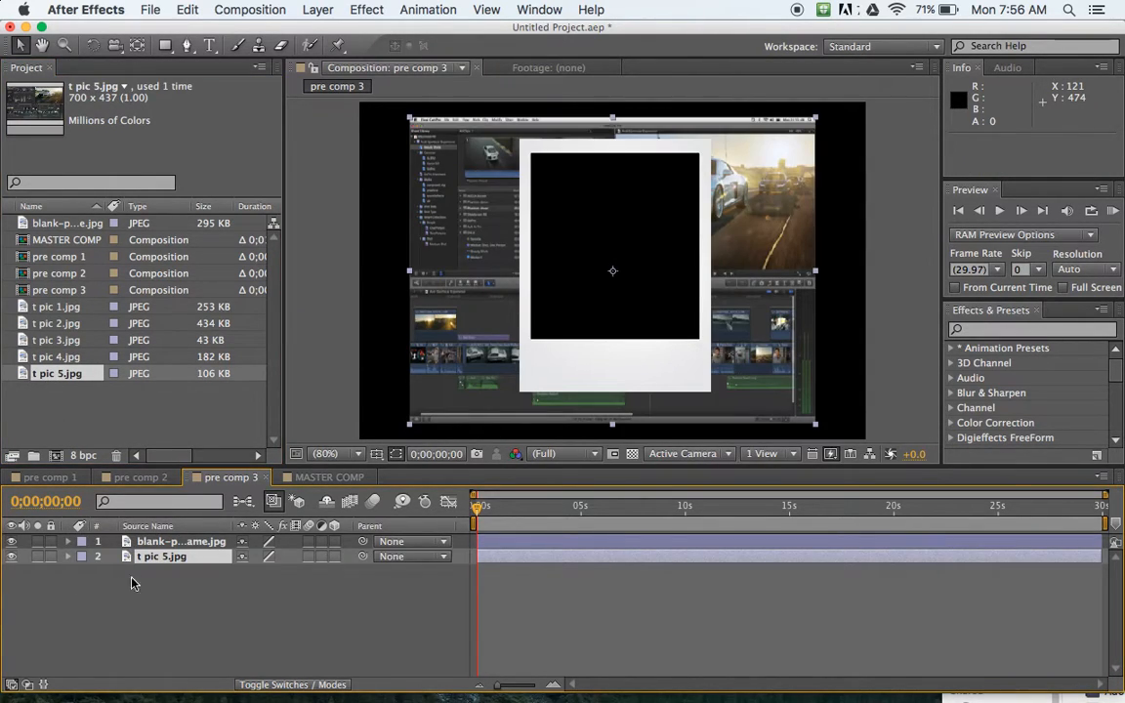
{"action": "left_click_drag", "start_coordinate": [149, 542], "coordinate": [162, 613]}
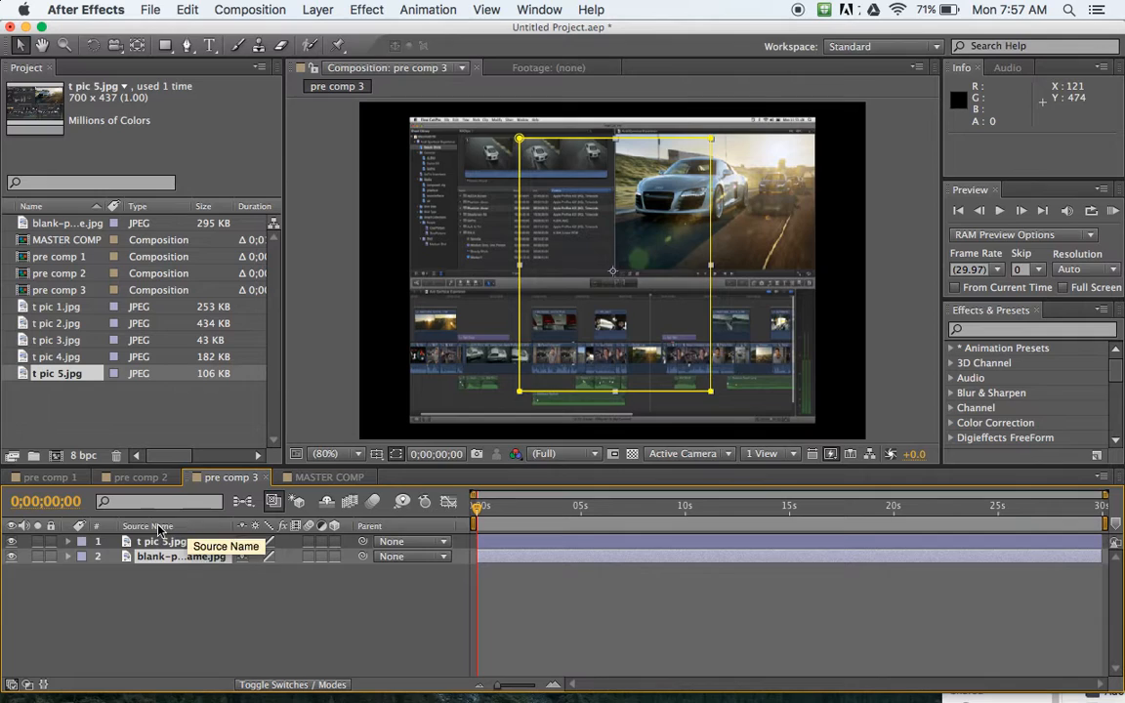
Scale the t pic 5.jpg layer to 67% and move it over the polaroid's picture area, to position 355, 203.8.
{"action": "left_click", "coordinate": [68, 541]}
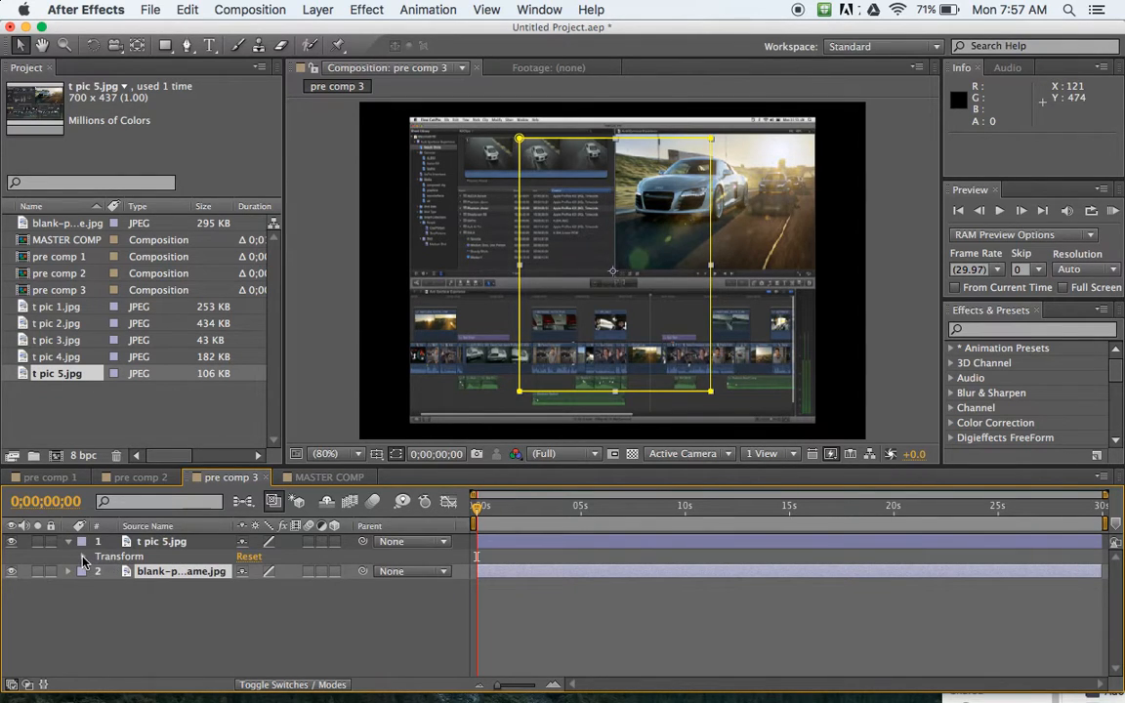
{"action": "left_click", "coordinate": [83, 557]}
{"action": "left_click_drag", "start_coordinate": [264, 601], "coordinate": [235, 601]}
{"action": "left_click_drag", "start_coordinate": [590, 328], "coordinate": [587, 299]}
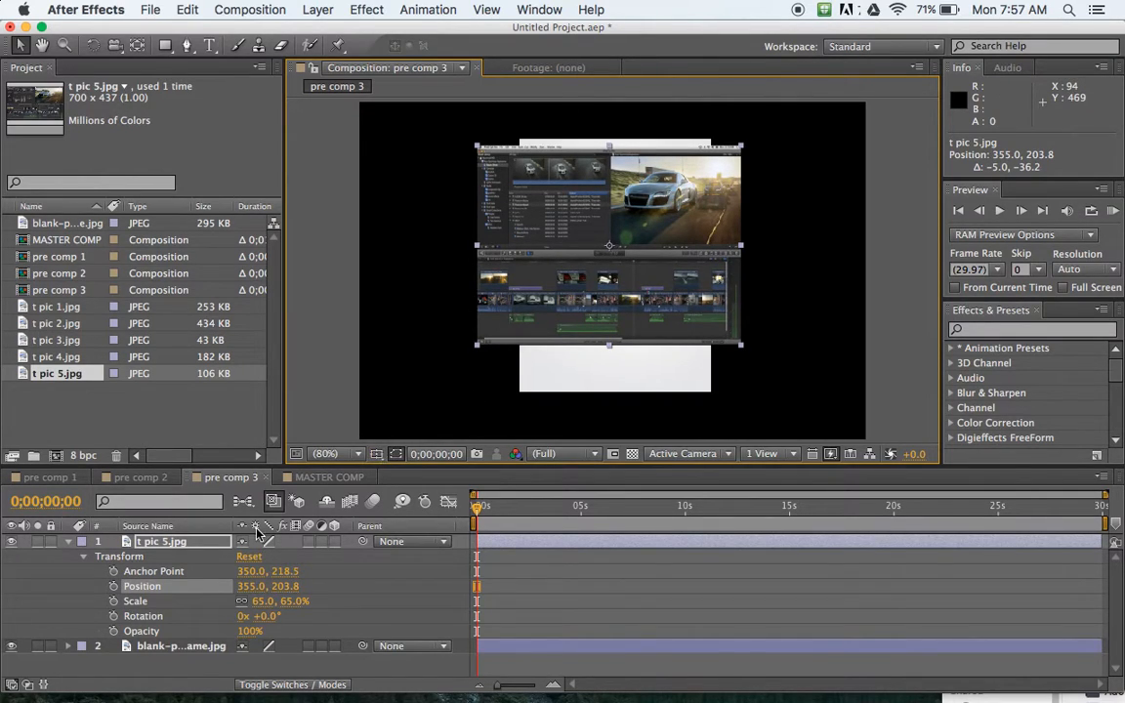
{"action": "left_click", "coordinate": [264, 602]}
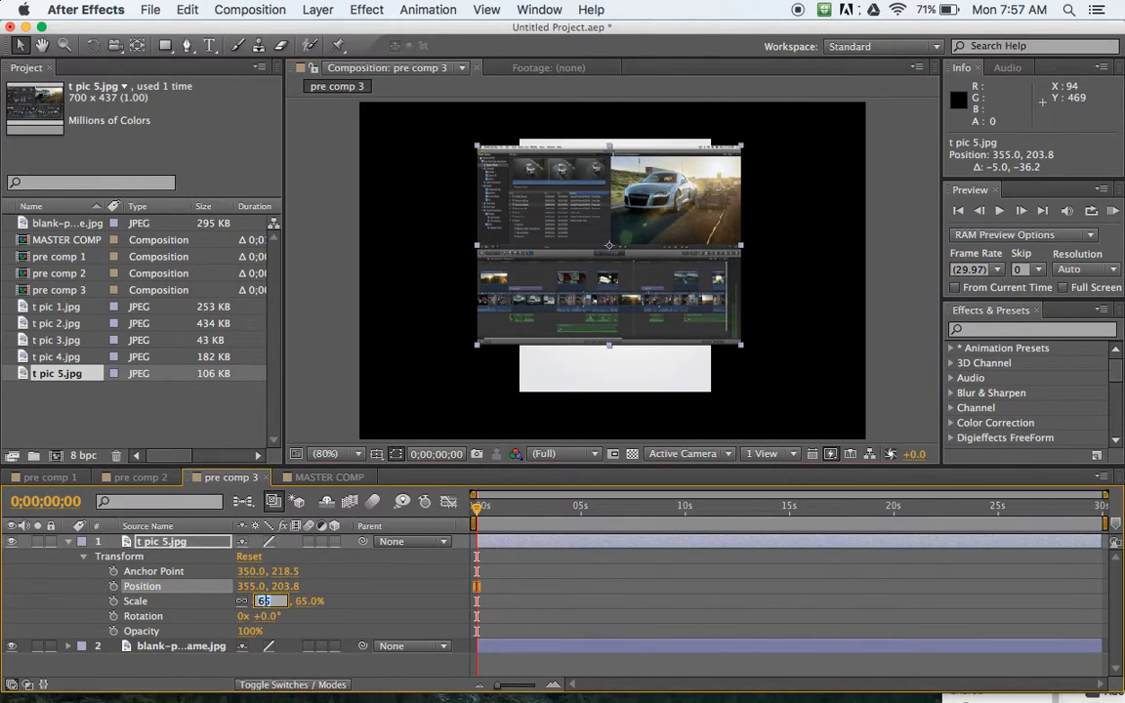
{"action": "type", "text": "67"}
{"action": "key", "text": "Return"}
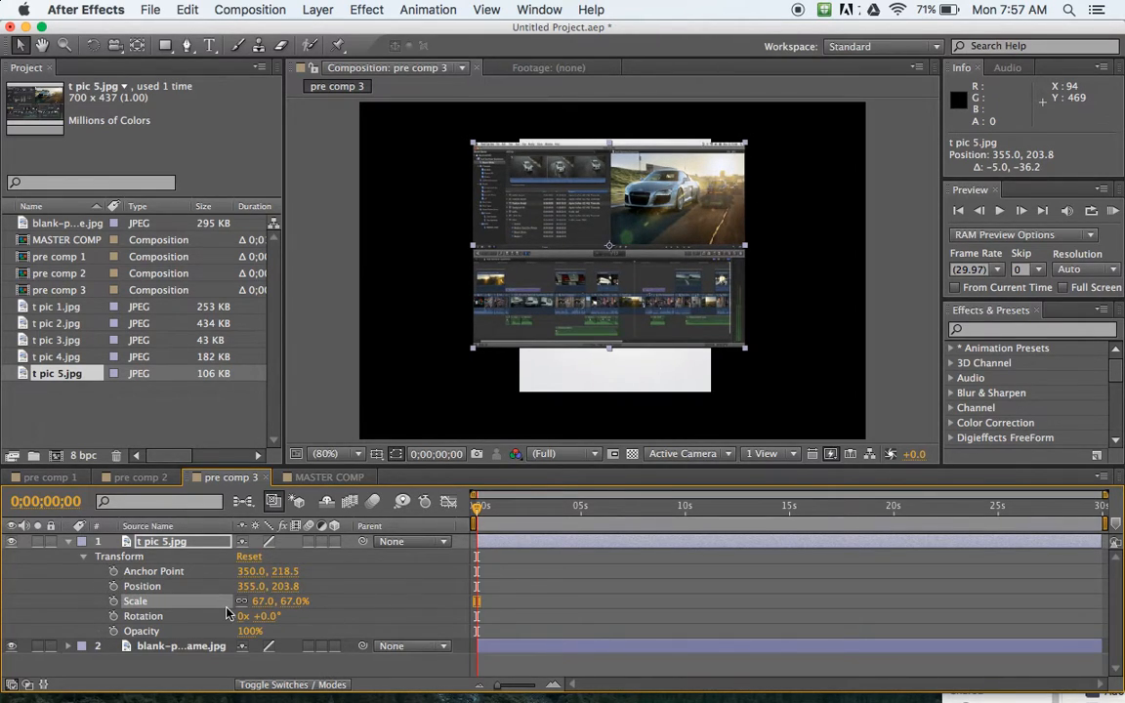
Add a new mask to the t pic 5.jpg layer and pull all four sides in to fit the polaroid's picture area.
{"action": "left_click", "coordinate": [318, 9]}
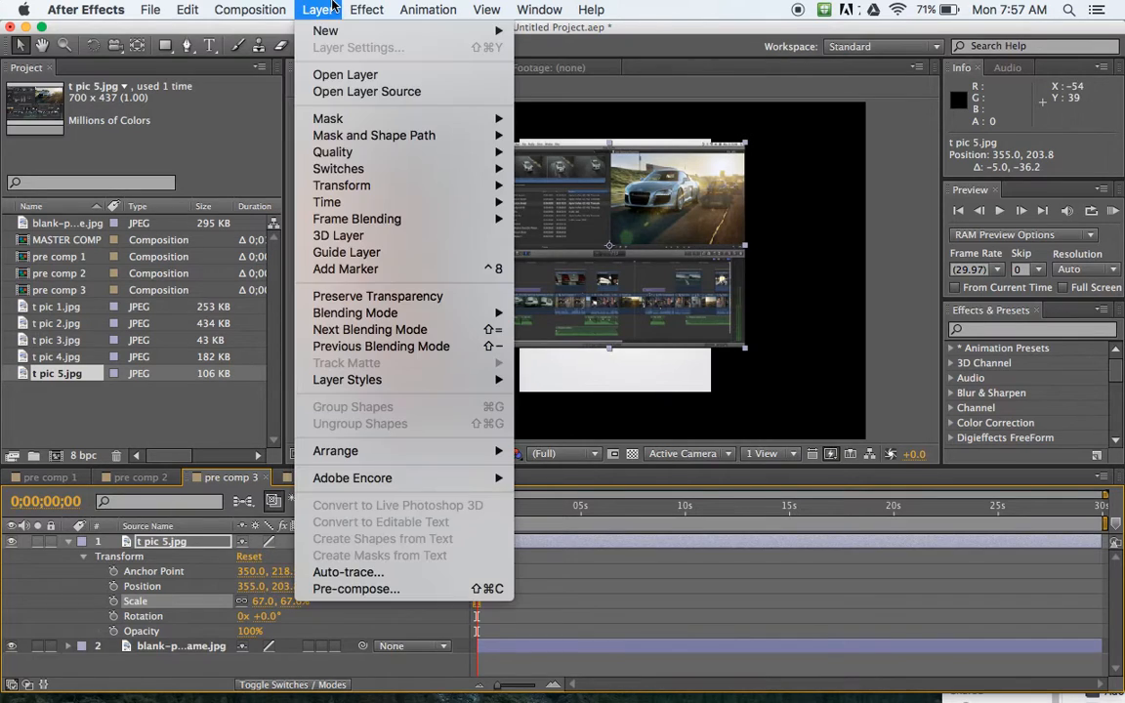
{"action": "mouse_move", "coordinate": [351, 138]}
{"action": "mouse_move", "coordinate": [420, 117]}
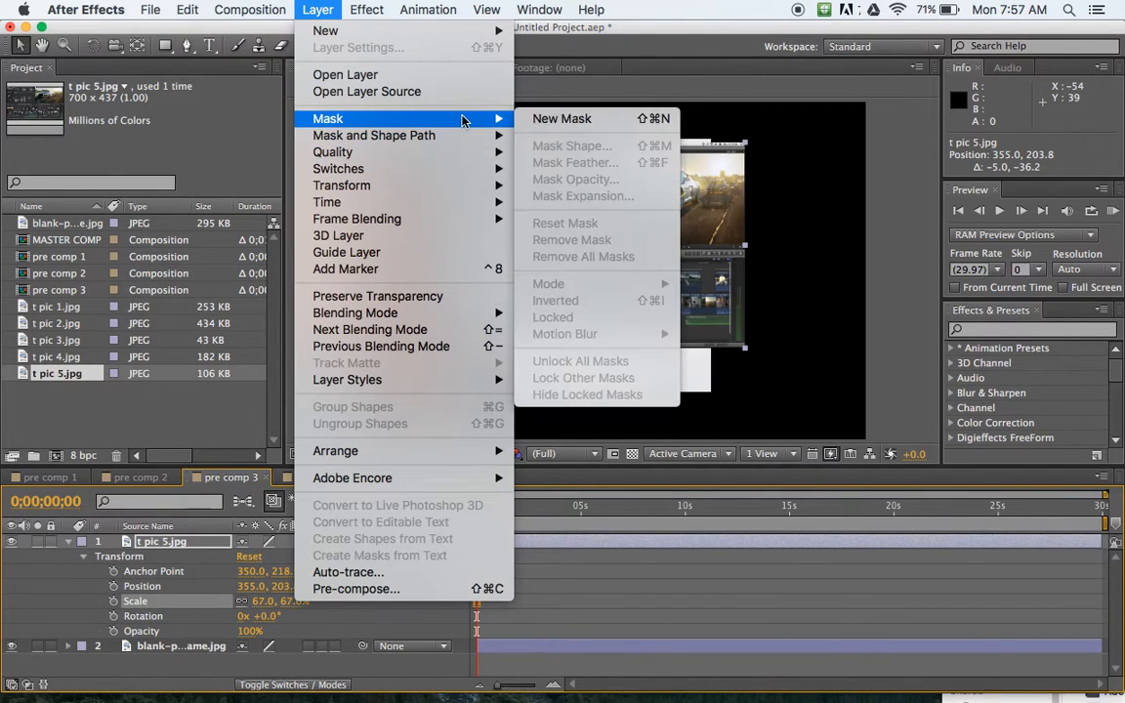
{"action": "left_click", "coordinate": [561, 118]}
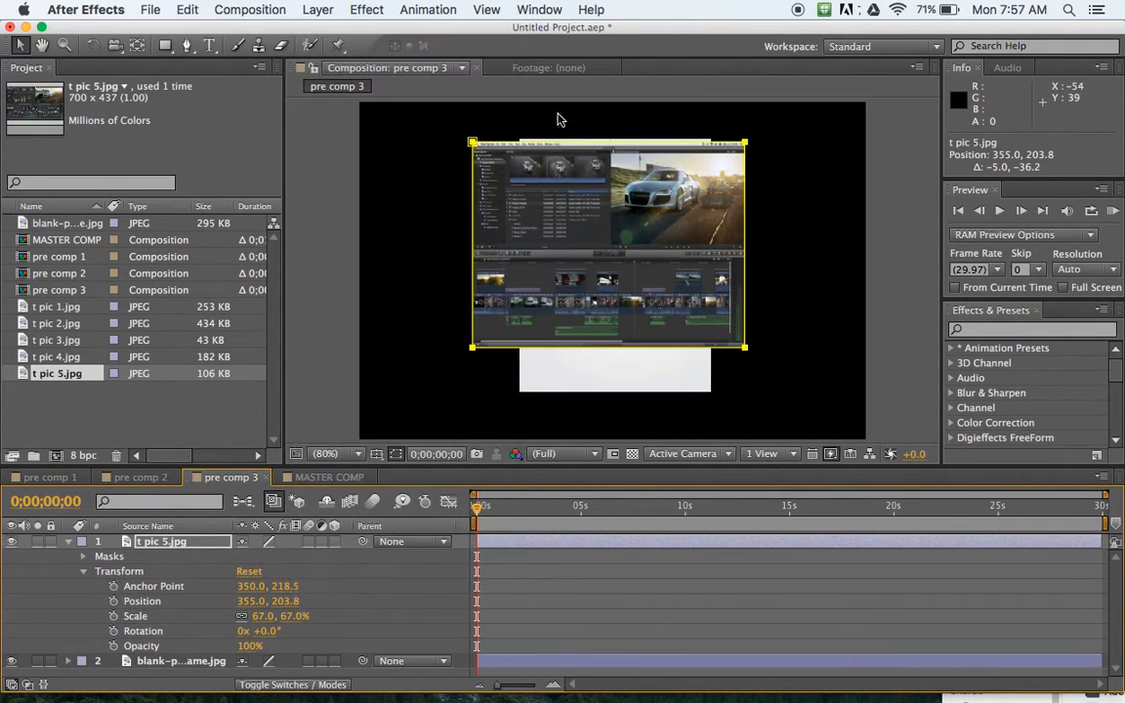
{"action": "left_click", "coordinate": [475, 145]}
{"action": "double_click", "coordinate": [491, 252]}
{"action": "left_click_drag", "start_coordinate": [490, 252], "coordinate": [532, 256]}
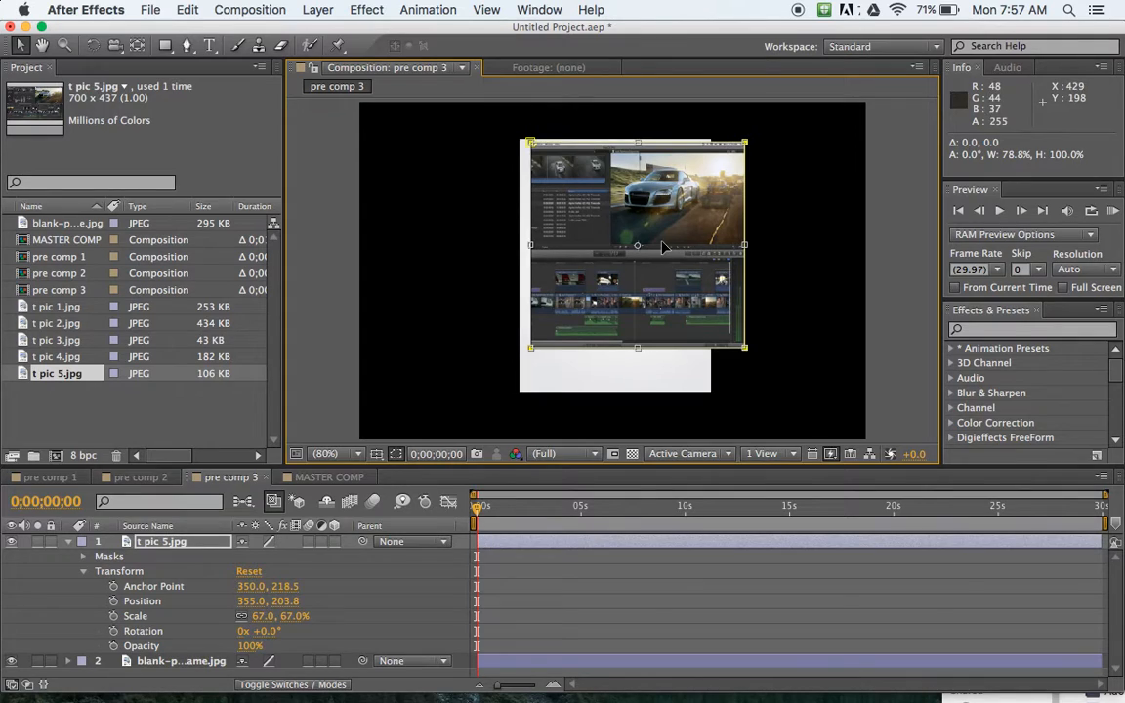
{"action": "left_click_drag", "start_coordinate": [735, 252], "coordinate": [702, 256]}
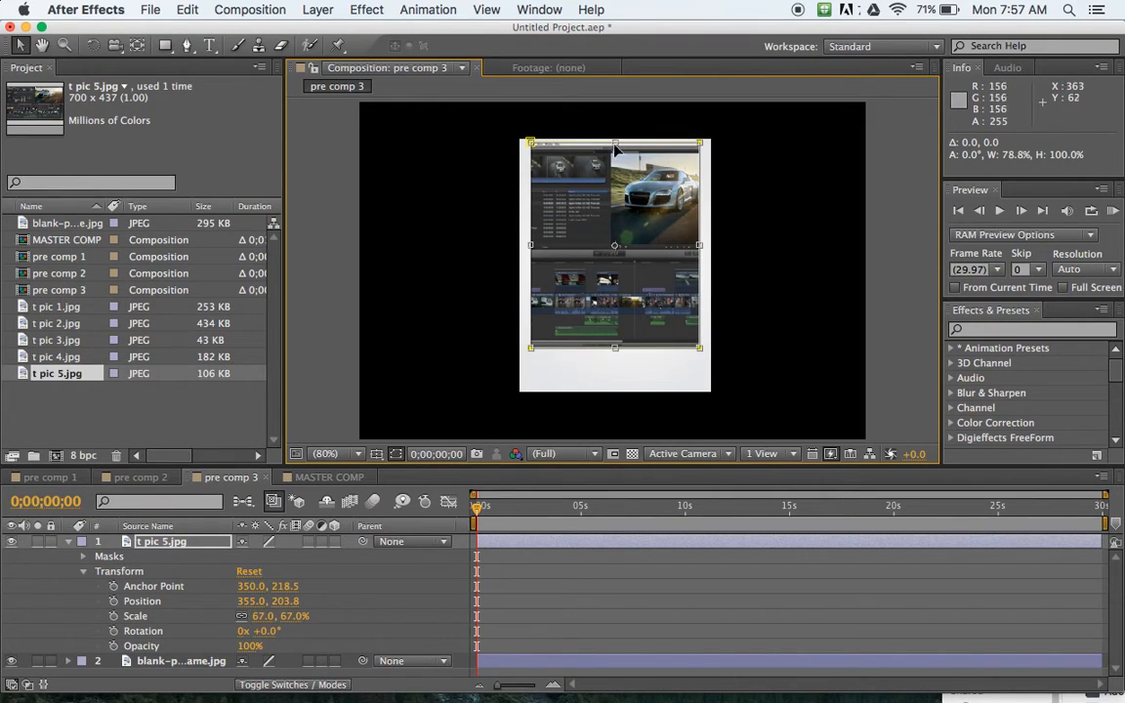
{"action": "left_click_drag", "start_coordinate": [614, 144], "coordinate": [614, 157]}
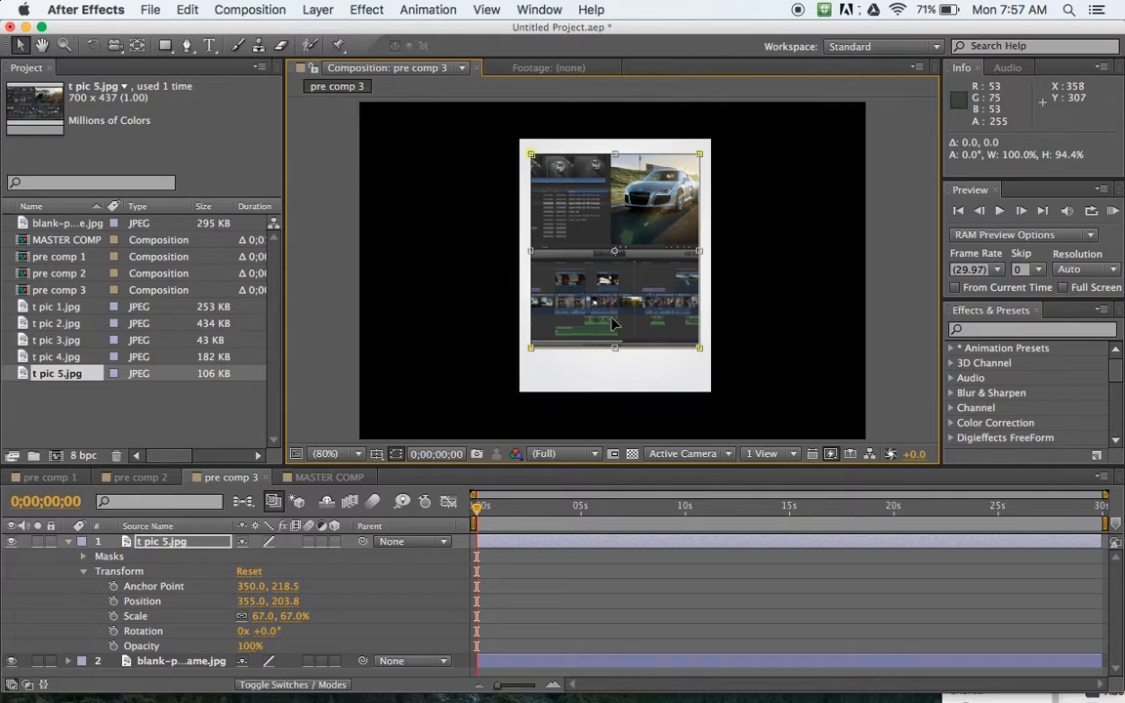
{"action": "left_click_drag", "start_coordinate": [615, 349], "coordinate": [617, 342]}
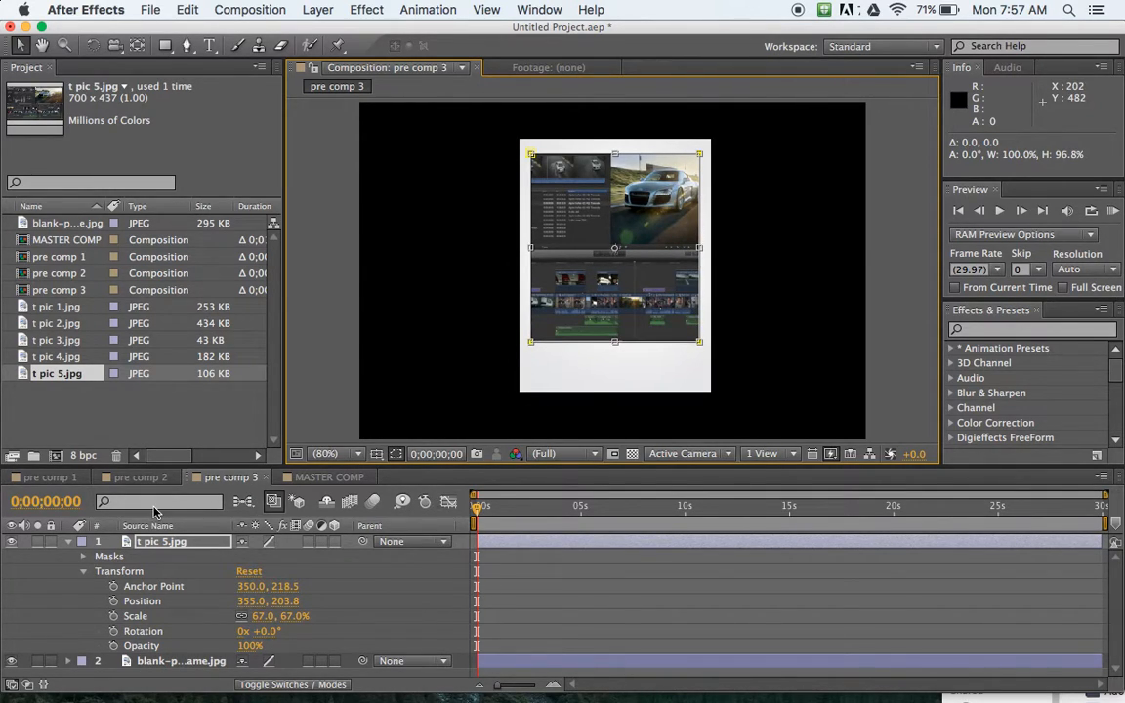
{"action": "left_click", "coordinate": [68, 543]}
{"action": "left_click", "coordinate": [151, 617]}
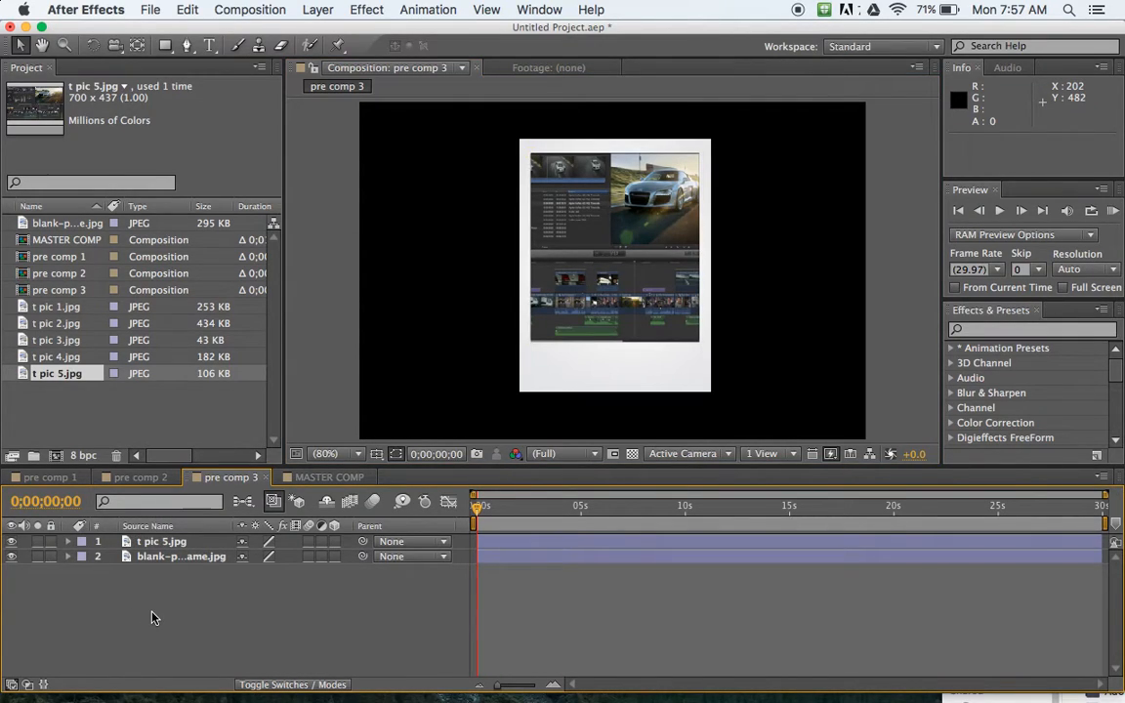
Switch to MASTER COMP and review the duration in its composition settings.
{"action": "left_click", "coordinate": [342, 481]}
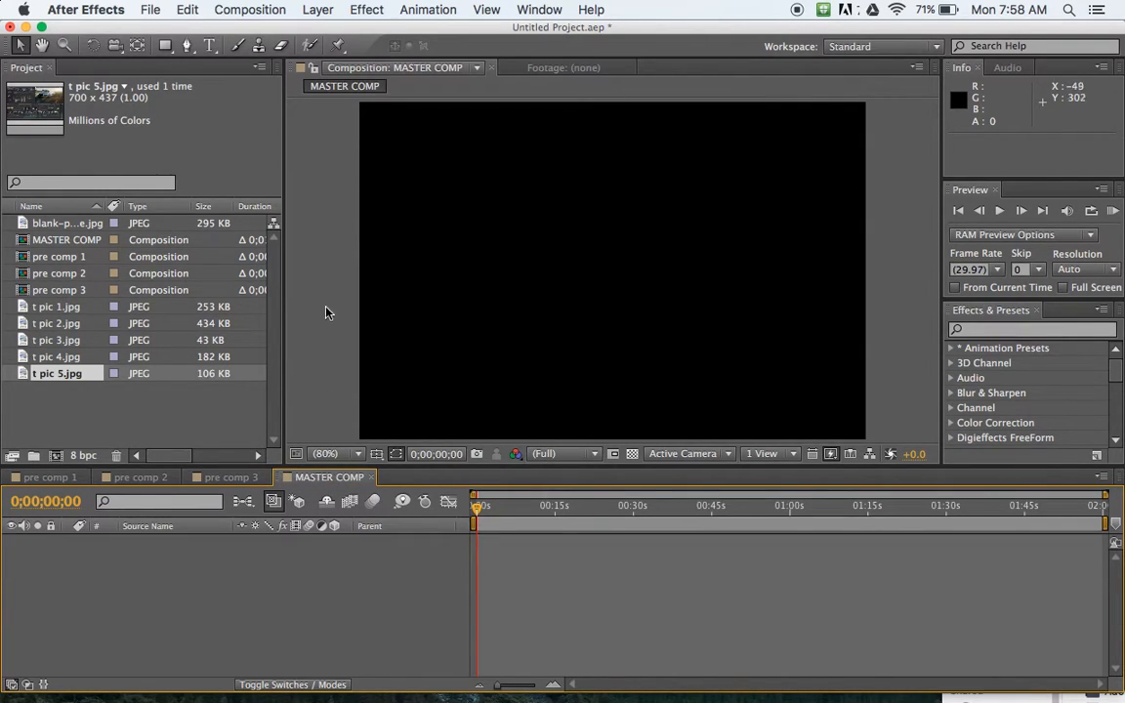
{"action": "left_click", "coordinate": [228, 8]}
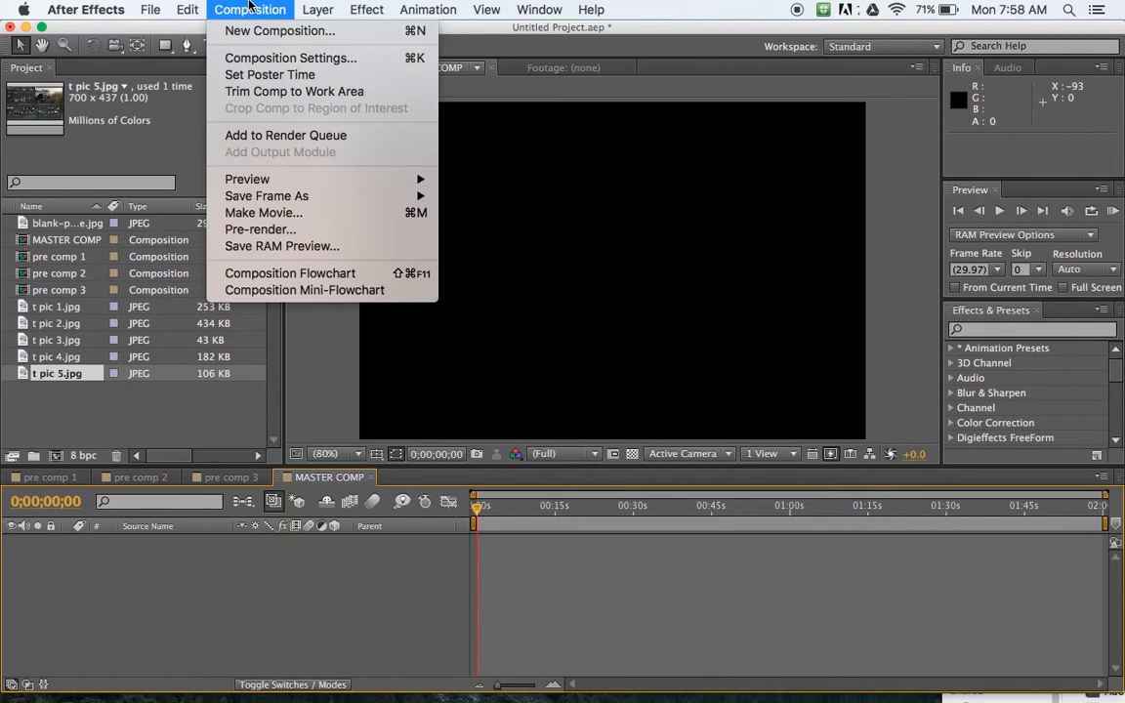
{"action": "left_click", "coordinate": [285, 57]}
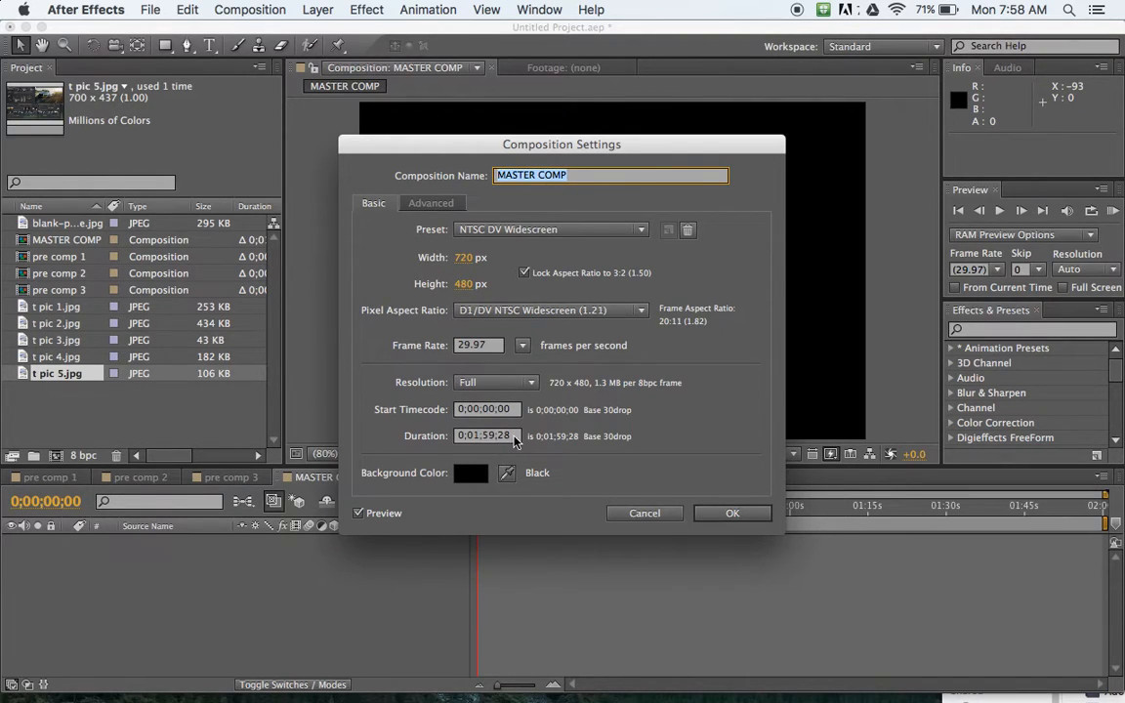
{"action": "left_click", "coordinate": [730, 514]}
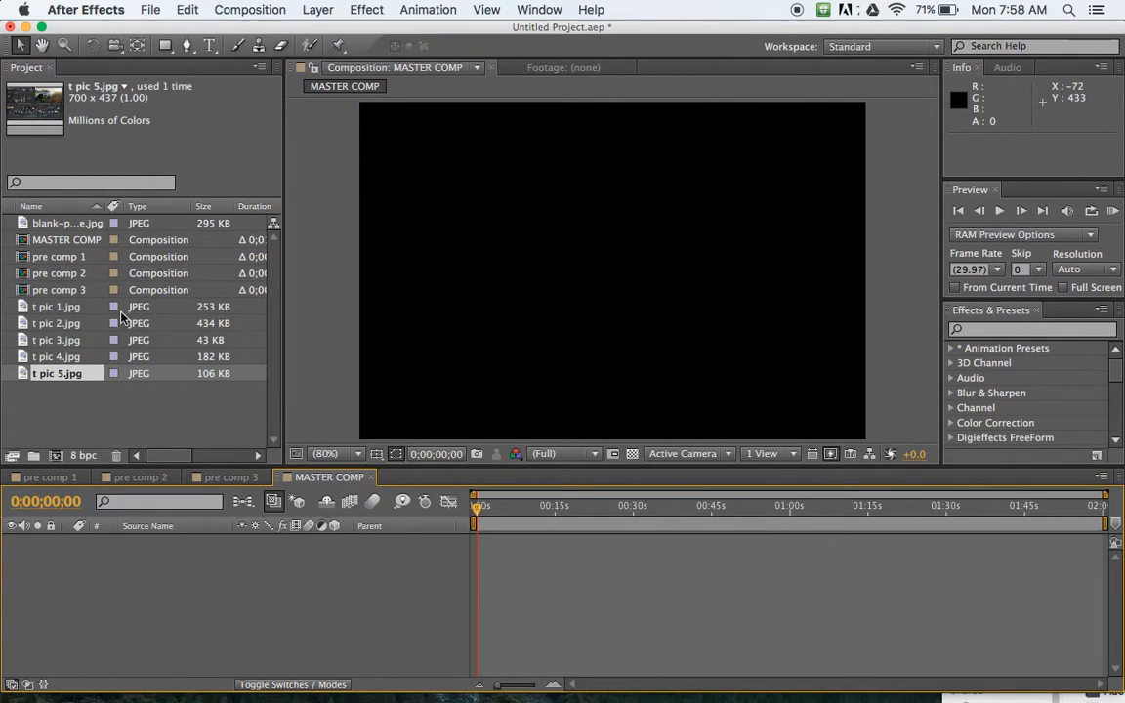
Add pre comp 1, pre comp 2 and pre comp 3 to MASTER COMP as layers in that order.
{"action": "left_click", "coordinate": [52, 260]}
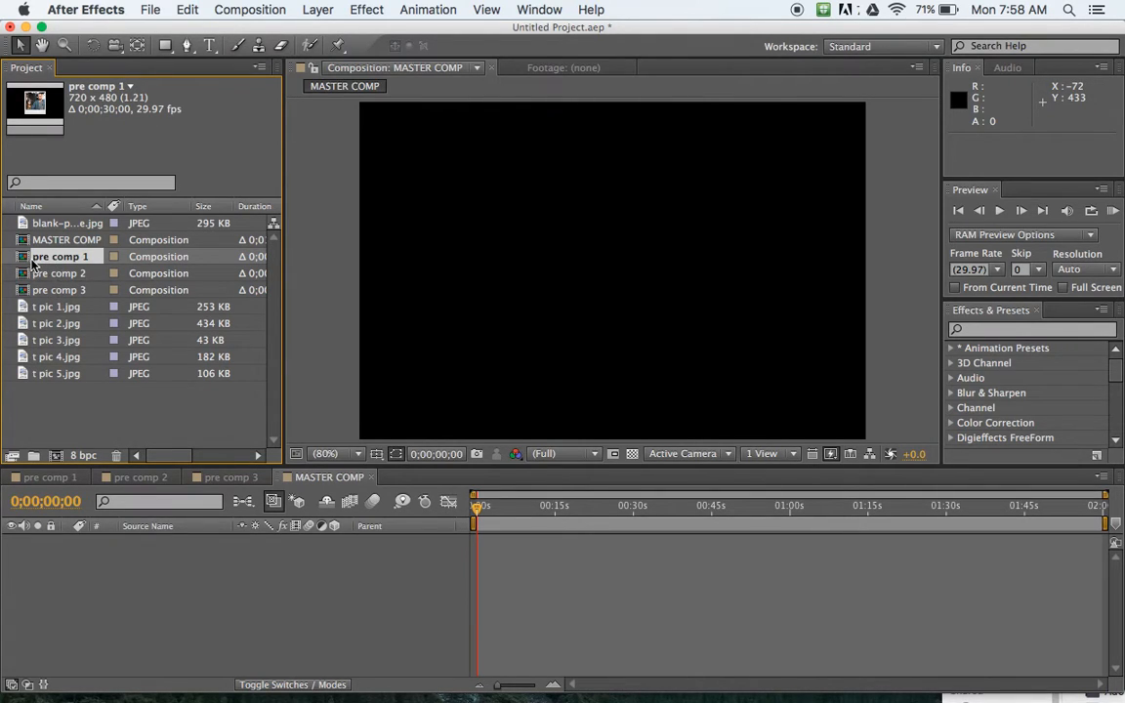
{"action": "left_click_drag", "start_coordinate": [24, 260], "coordinate": [125, 604]}
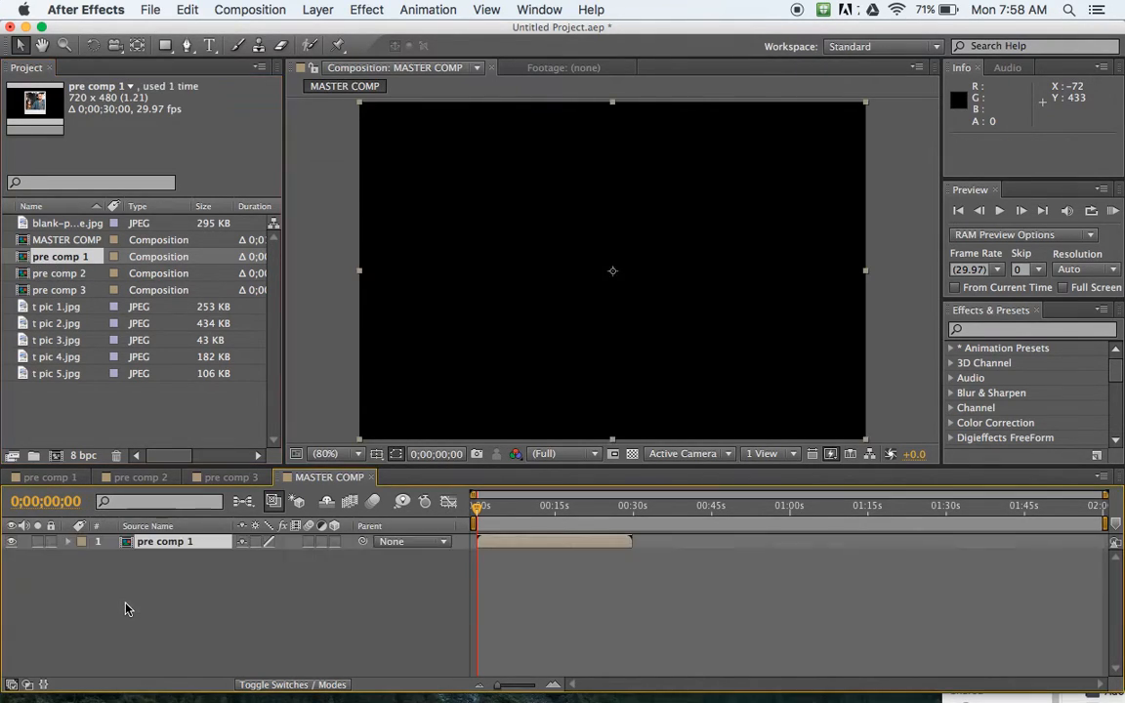
{"action": "left_click", "coordinate": [59, 273]}
{"action": "left_click", "coordinate": [59, 290], "text": "shift"}
{"action": "left_click_drag", "start_coordinate": [59, 274], "coordinate": [196, 603]}
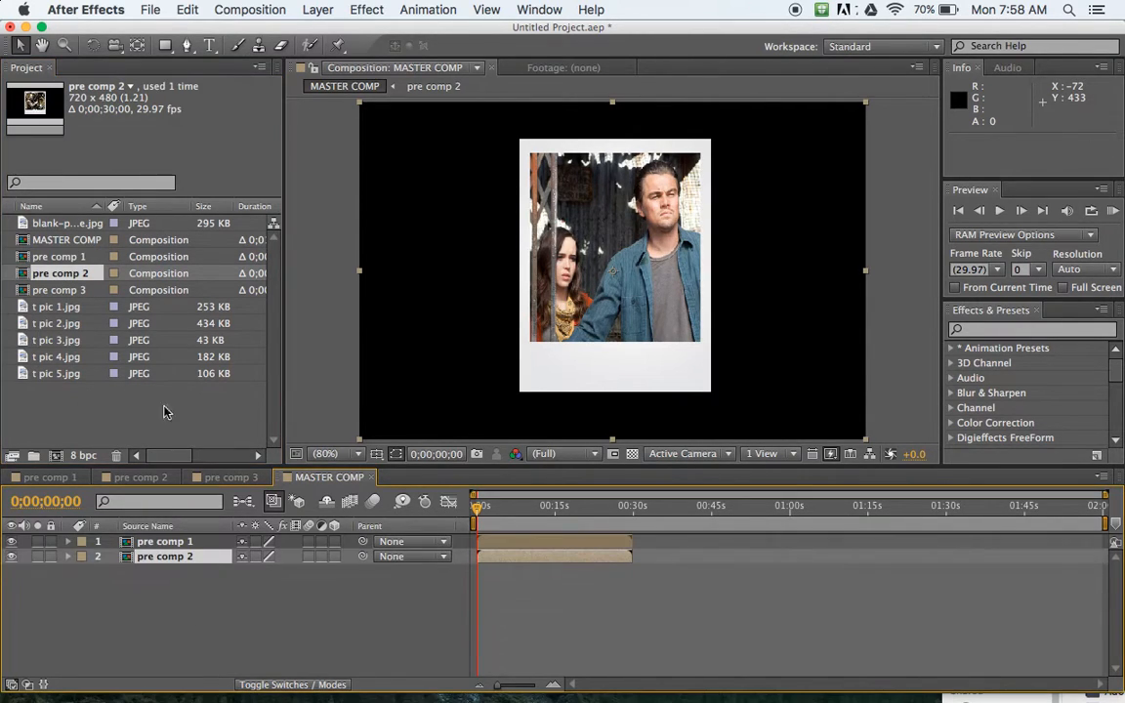
{"action": "left_click", "coordinate": [67, 292]}
{"action": "left_click_drag", "start_coordinate": [50, 291], "coordinate": [214, 635]}
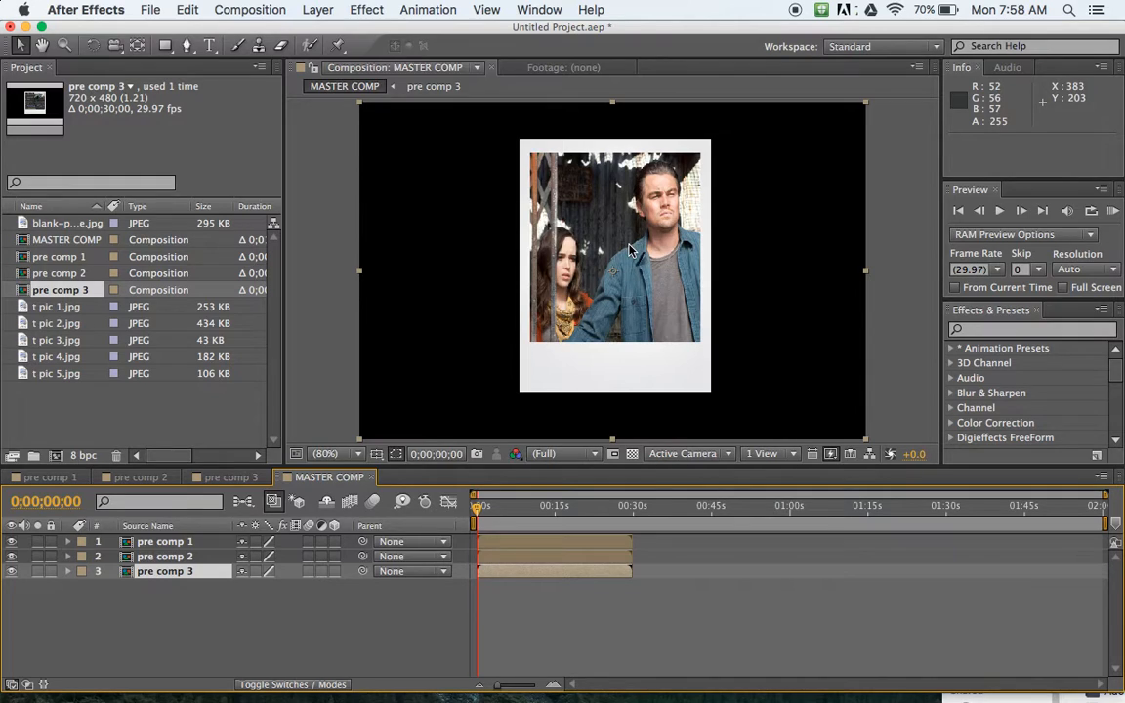
Move the pre comp 1 layer off the left side of the MASTER COMP frame, to about position -213.8, 251.5.
{"action": "left_click", "coordinate": [179, 544]}
{"action": "left_click_drag", "start_coordinate": [595, 328], "coordinate": [452, 340]}
{"action": "left_click", "coordinate": [326, 453]}
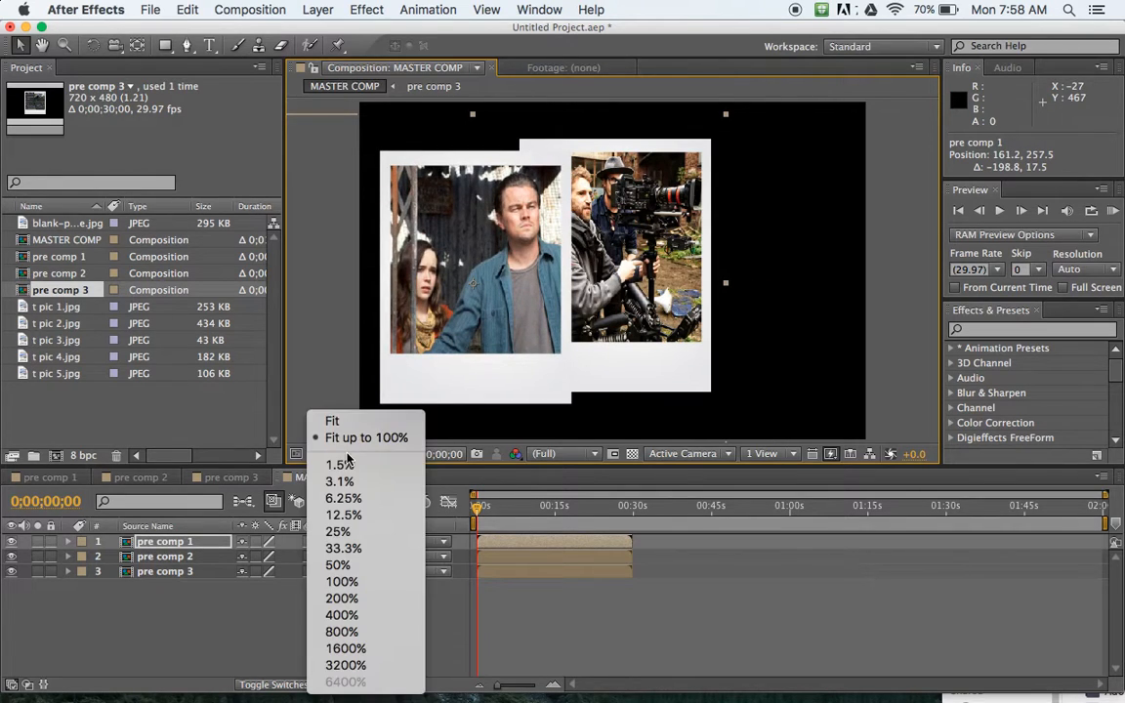
{"action": "left_click", "coordinate": [347, 550]}
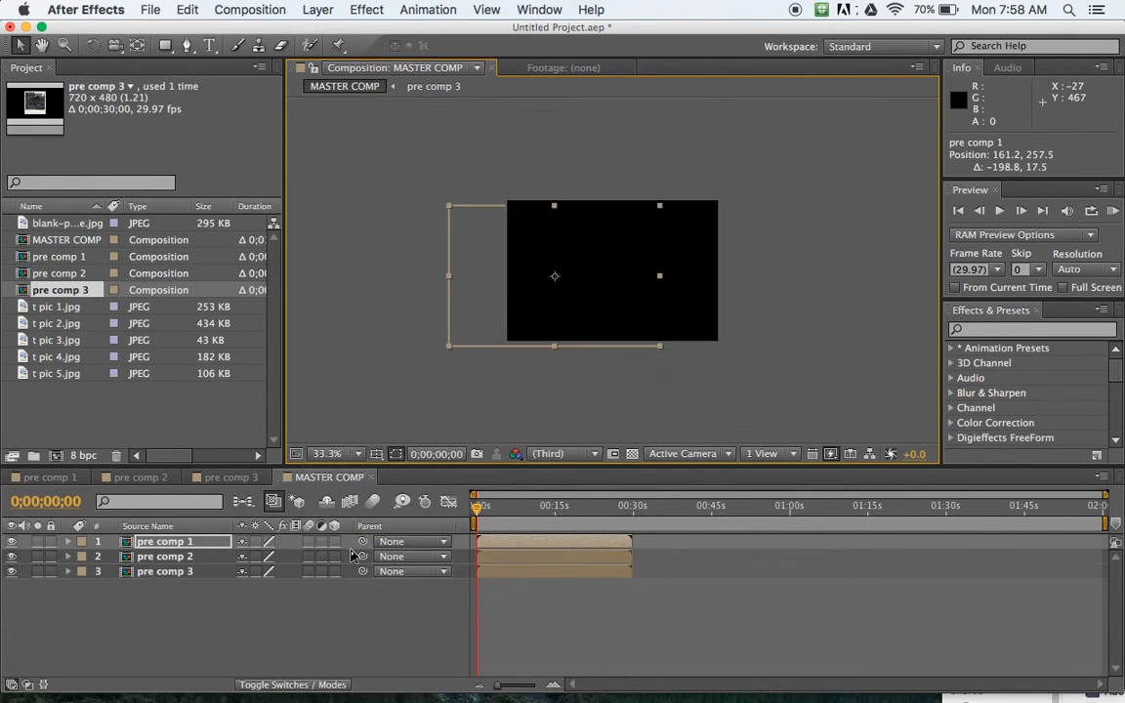
{"action": "left_click_drag", "start_coordinate": [467, 340], "coordinate": [377, 319]}
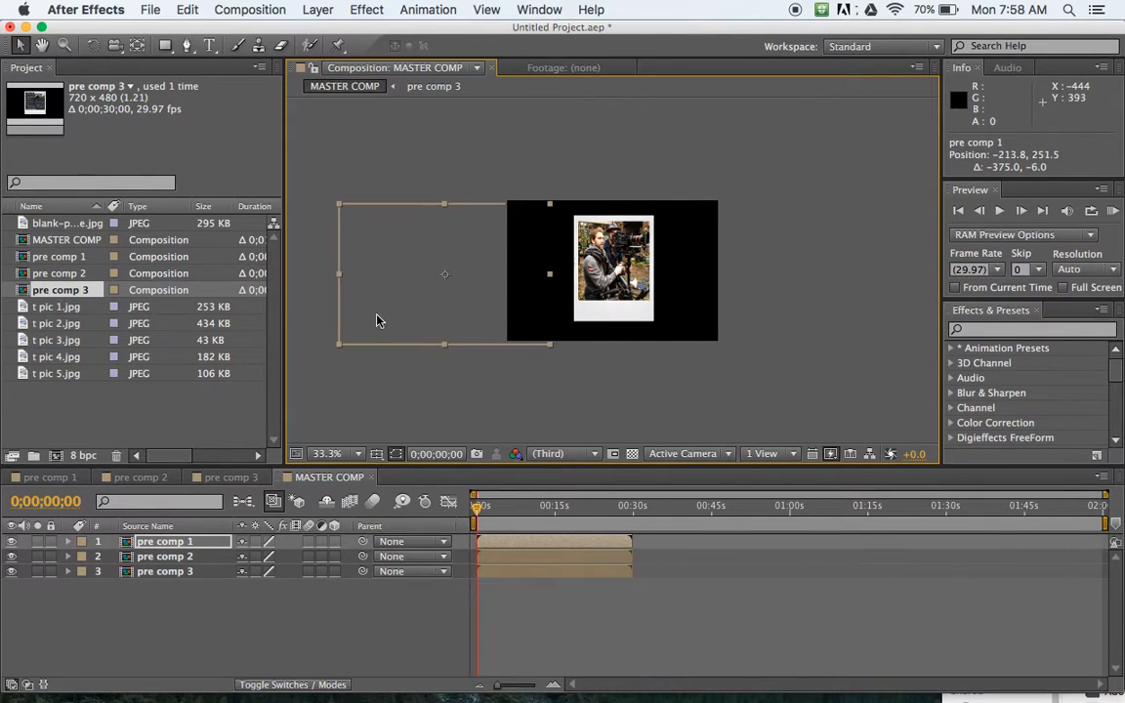
Move pre comp 2 and pre comp 3 off the right side of the frame, to about 957, 237 and 1026, 489.
{"action": "left_click", "coordinate": [206, 558]}
{"action": "left_click_drag", "start_coordinate": [618, 277], "coordinate": [793, 277]}
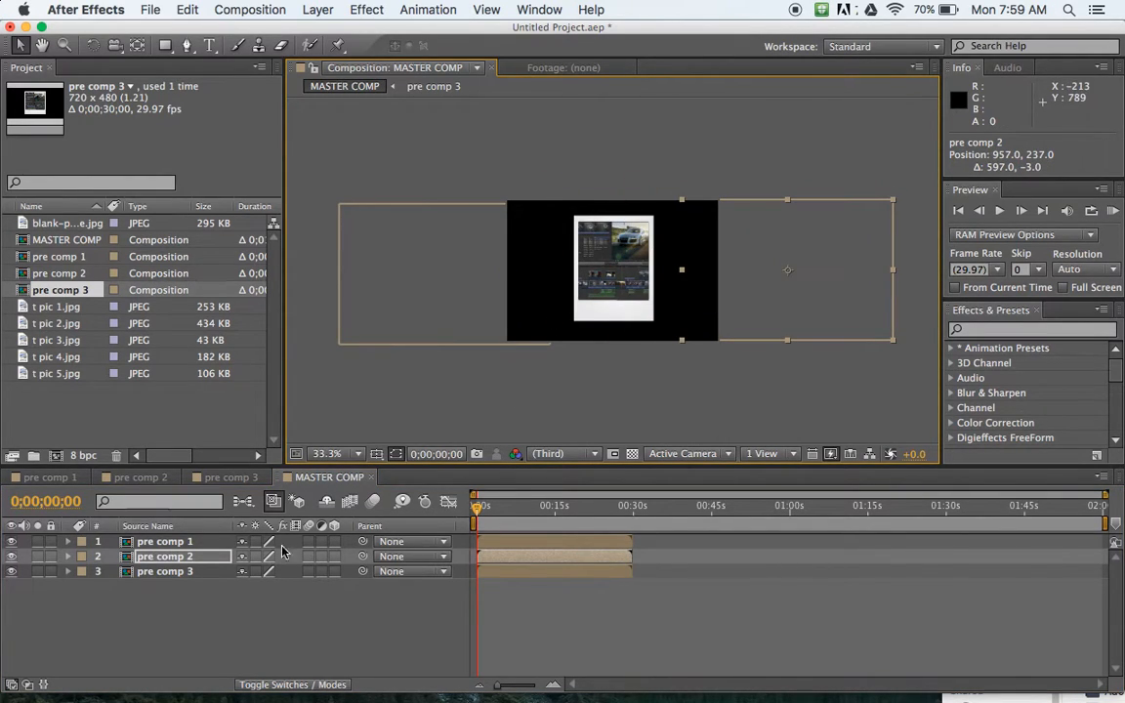
{"action": "left_click", "coordinate": [166, 572]}
{"action": "left_click_drag", "start_coordinate": [618, 297], "coordinate": [811, 376]}
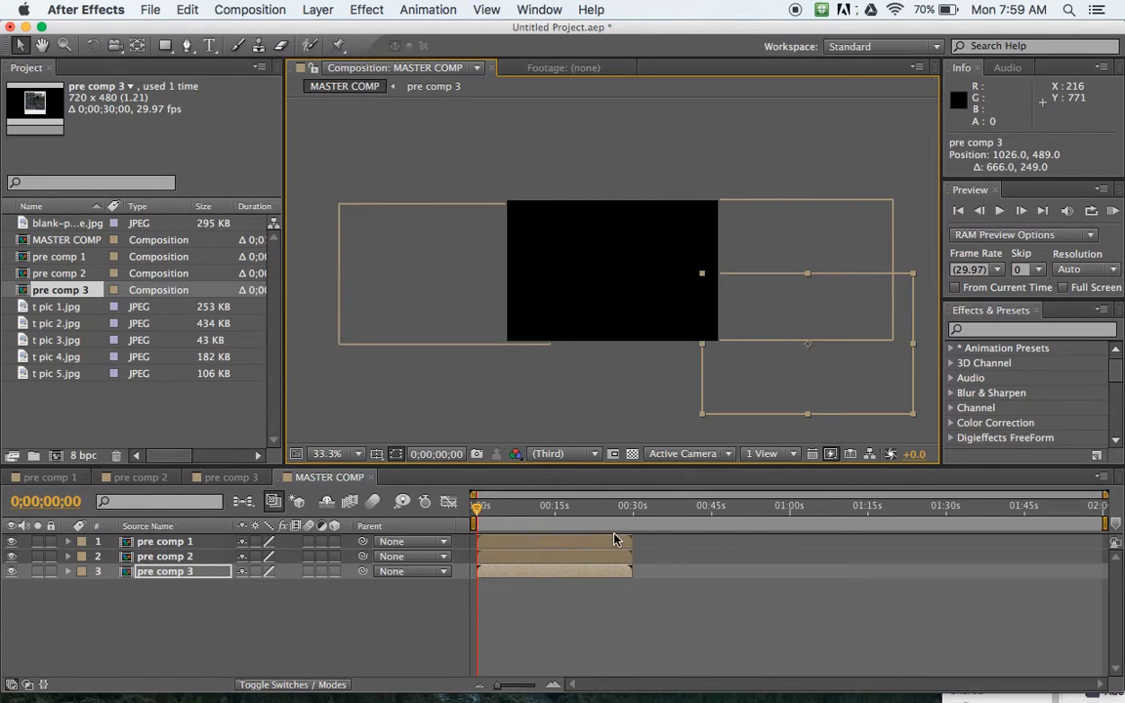
Set the duration of pre comp 1 to 0;02;00;00 in its composition settings.
{"action": "left_click_drag", "start_coordinate": [631, 542], "coordinate": [706, 539]}
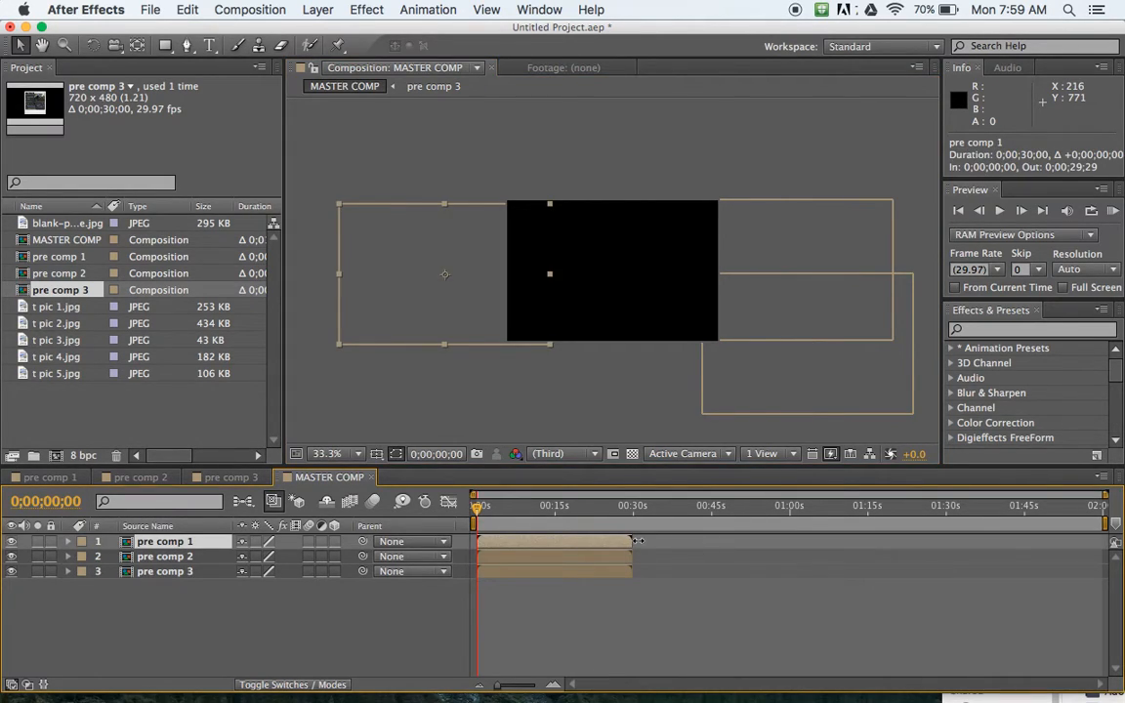
{"action": "left_click_drag", "start_coordinate": [632, 541], "coordinate": [699, 539]}
{"action": "left_click", "coordinate": [49, 476]}
{"action": "left_click", "coordinate": [258, 9]}
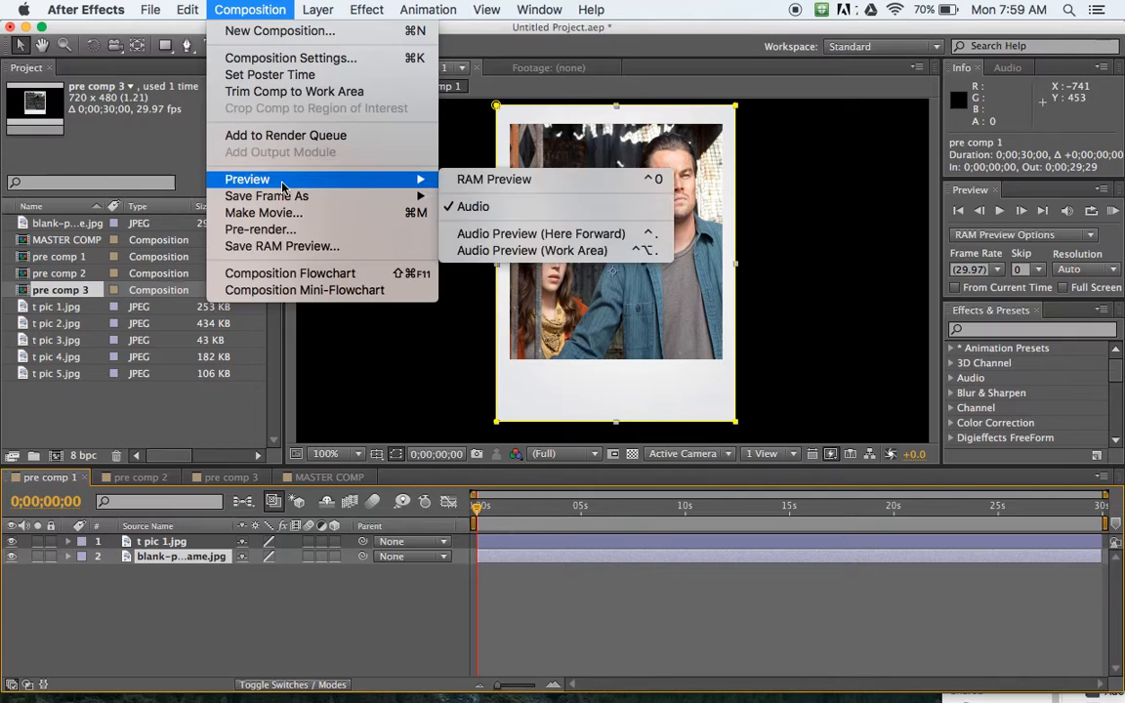
{"action": "left_click", "coordinate": [299, 58]}
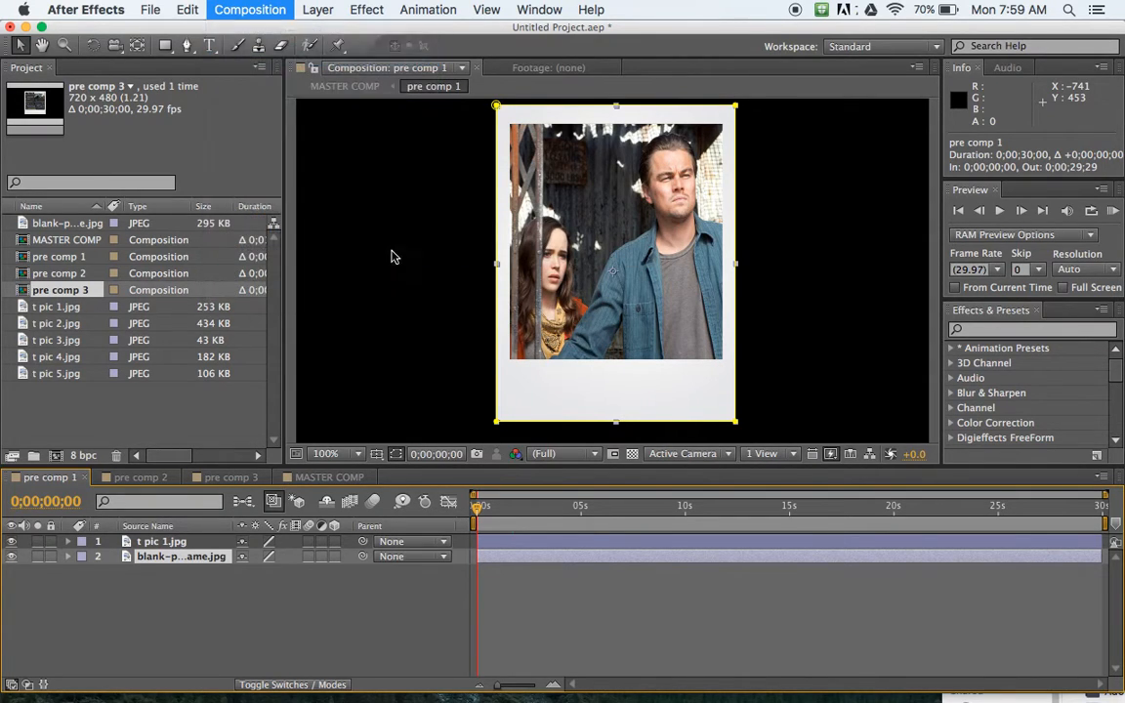
{"action": "left_click", "coordinate": [478, 441]}
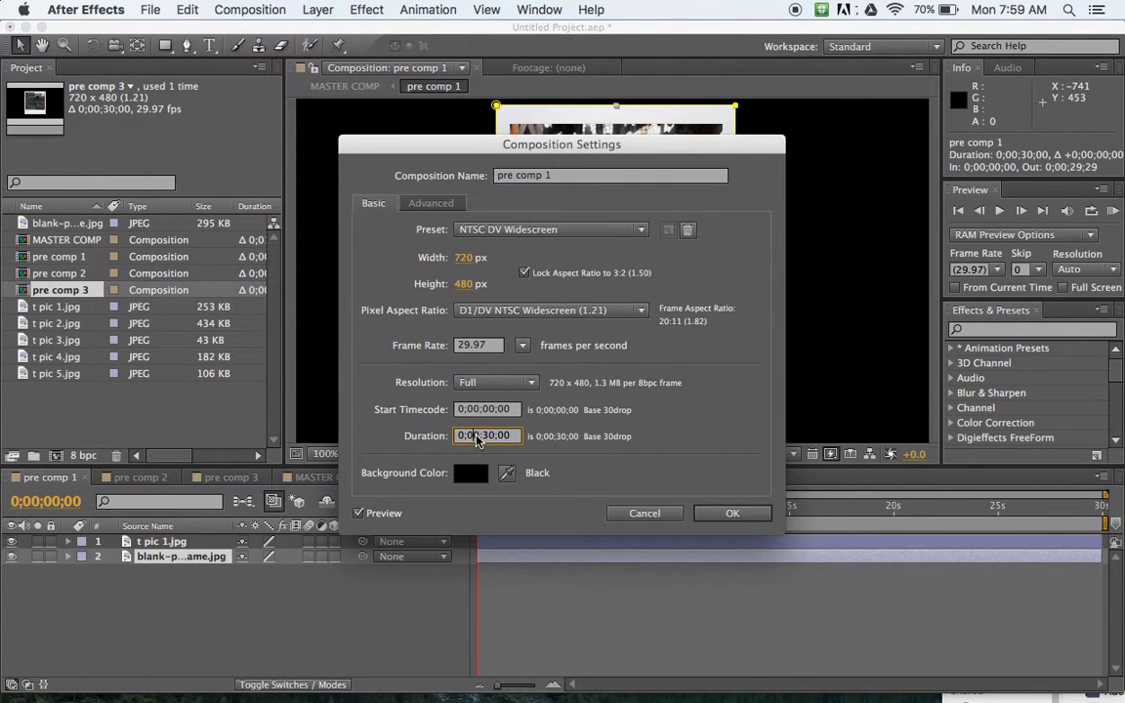
{"action": "type", "text": "2"}
{"action": "left_click", "coordinate": [725, 514]}
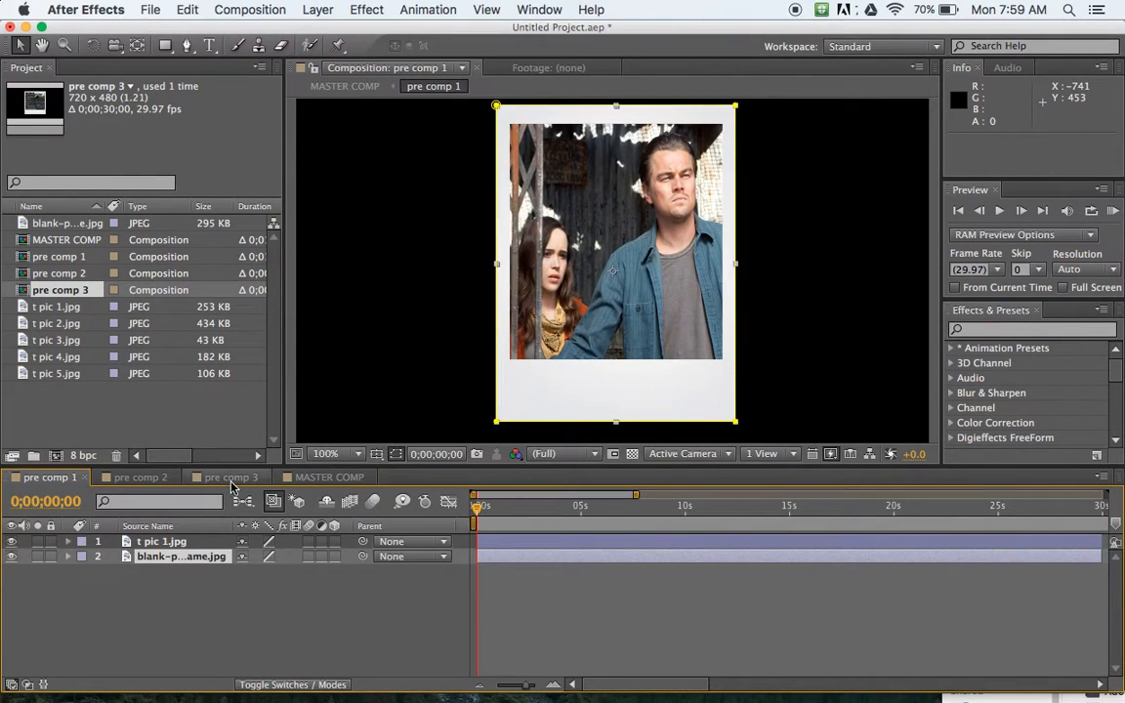
Set the duration of pre comp 2 to 0;02;00;00 in its composition settings.
{"action": "left_click", "coordinate": [151, 480]}
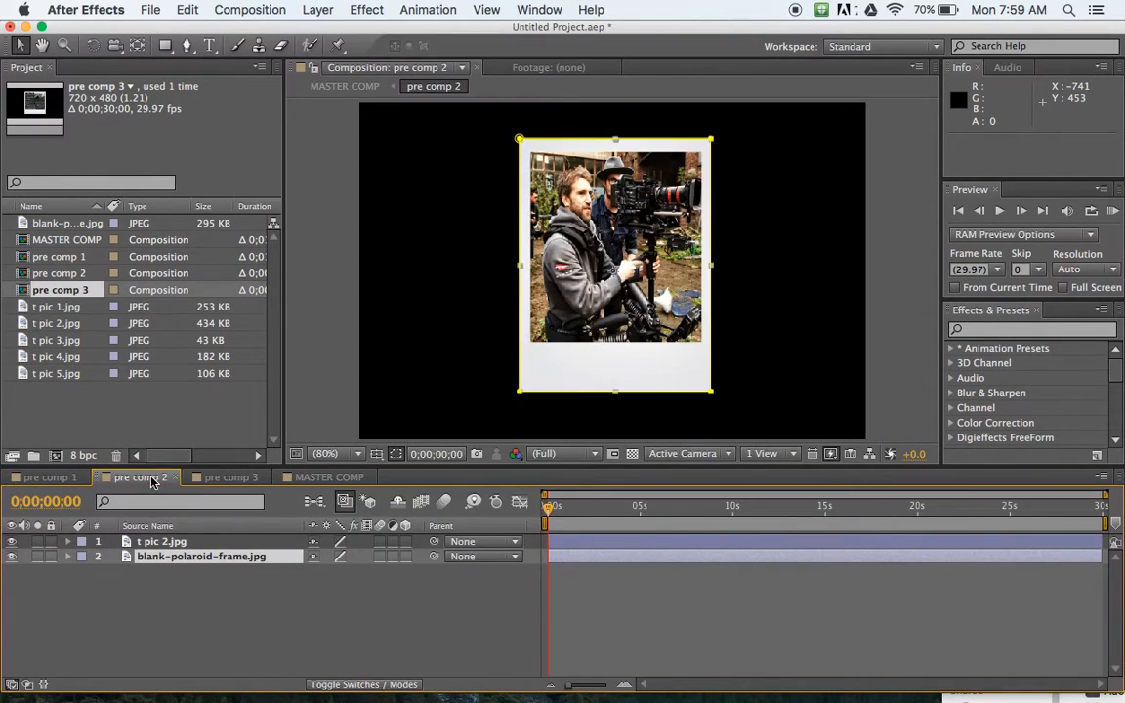
{"action": "left_click", "coordinate": [219, 9]}
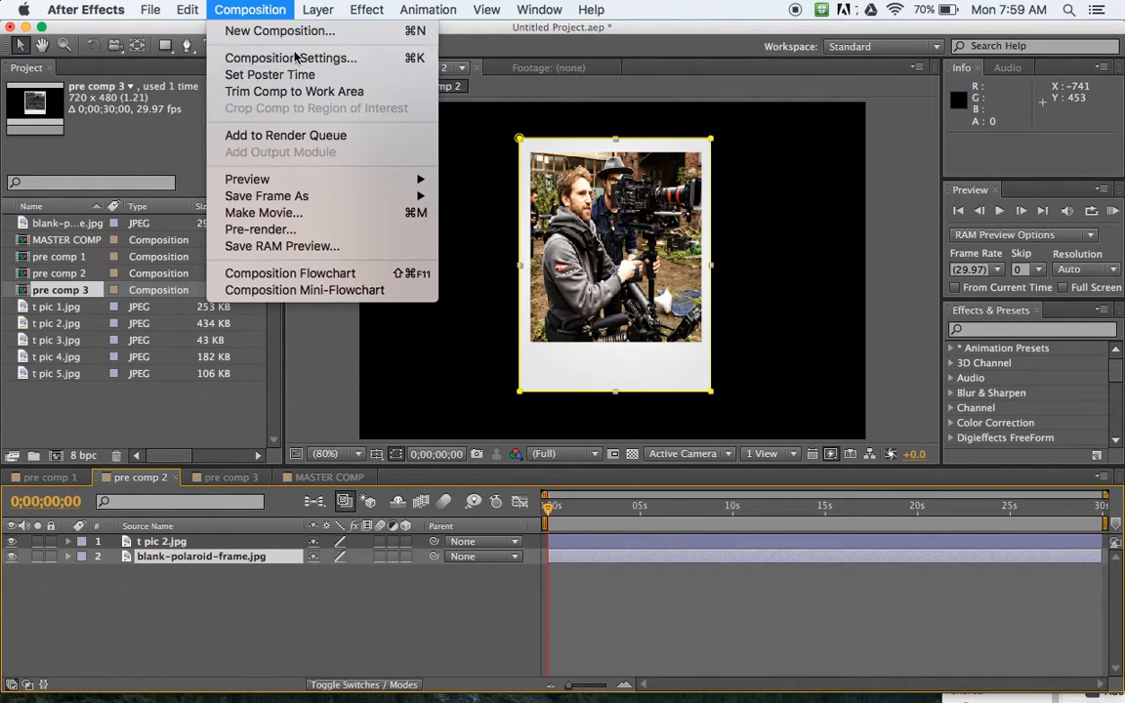
{"action": "left_click", "coordinate": [293, 58]}
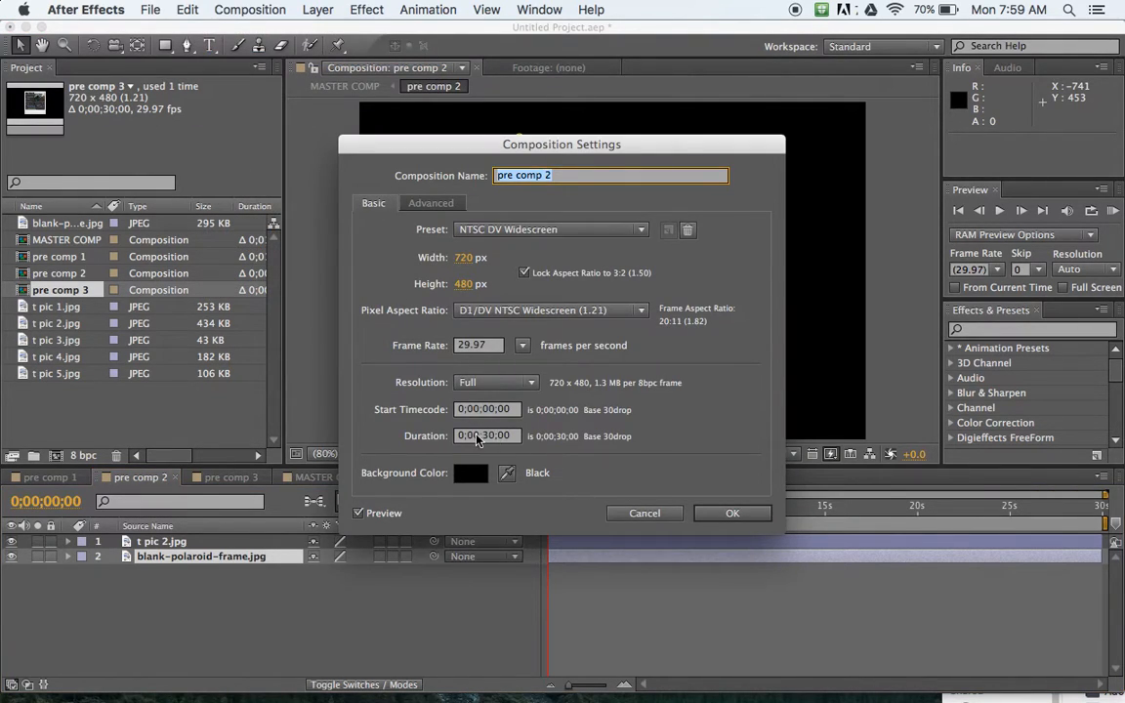
{"action": "left_click", "coordinate": [481, 435]}
{"action": "key", "text": "BackSpace"}
{"action": "key", "text": "BackSpace"}
{"action": "type", "text": "2;00"}
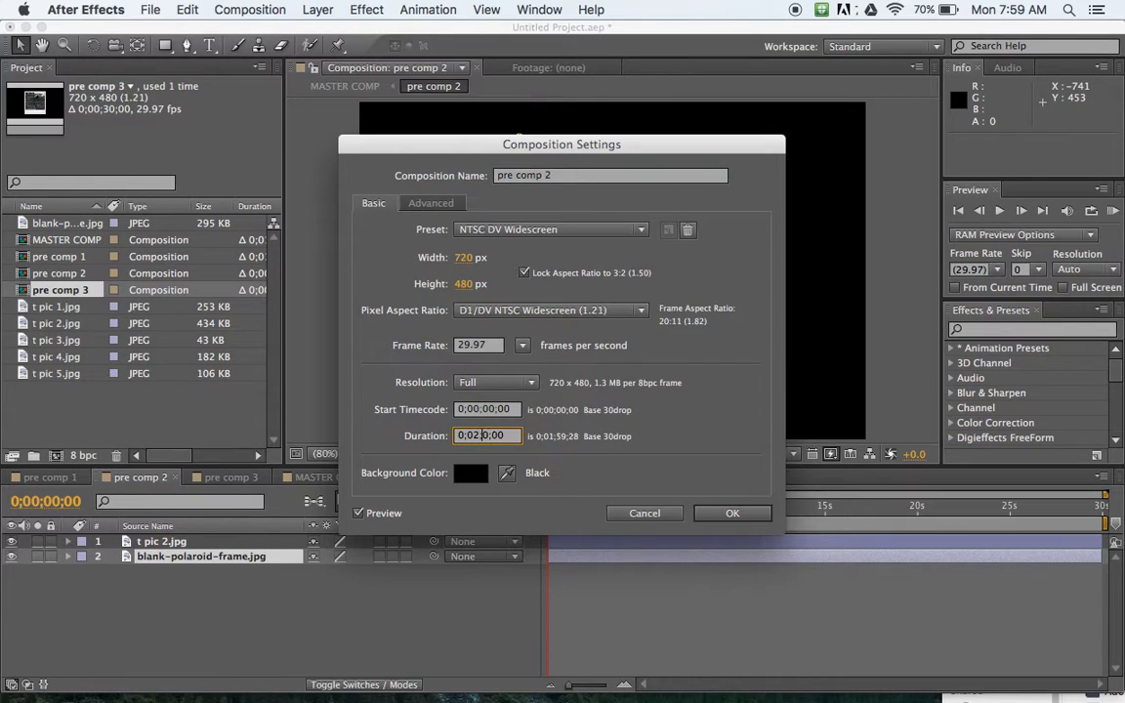
{"action": "left_click", "coordinate": [721, 511]}
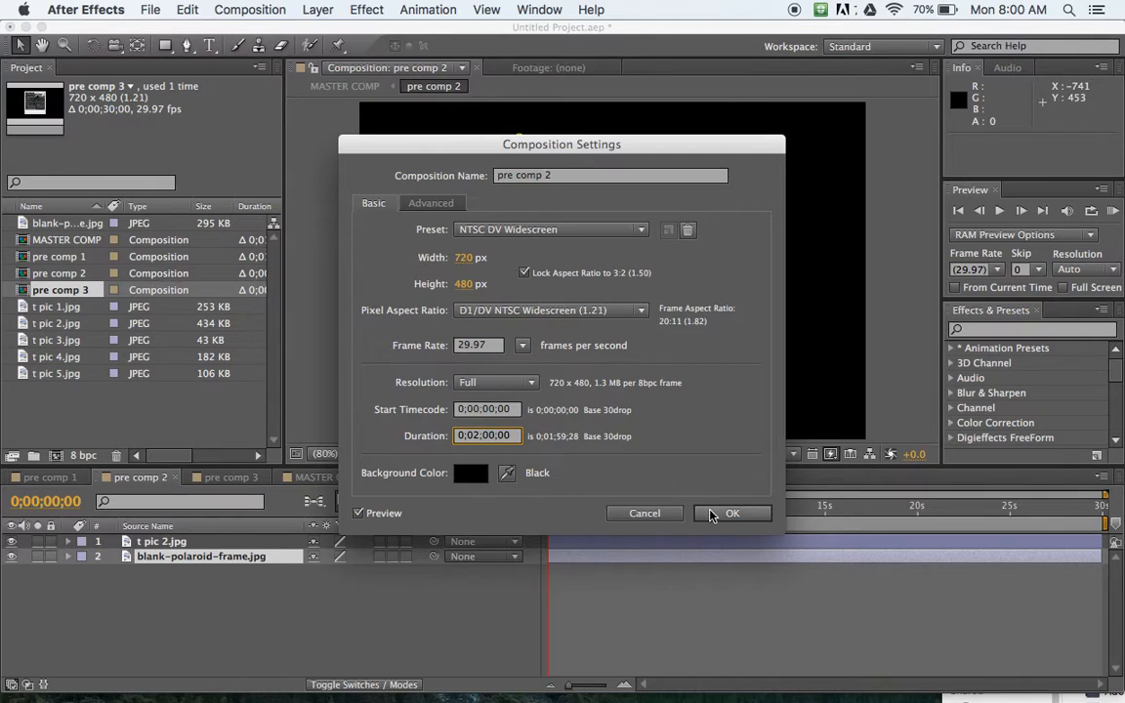
Set the duration of pre comp 3 to 0;02;00;00 in its composition settings.
{"action": "left_click", "coordinate": [225, 477]}
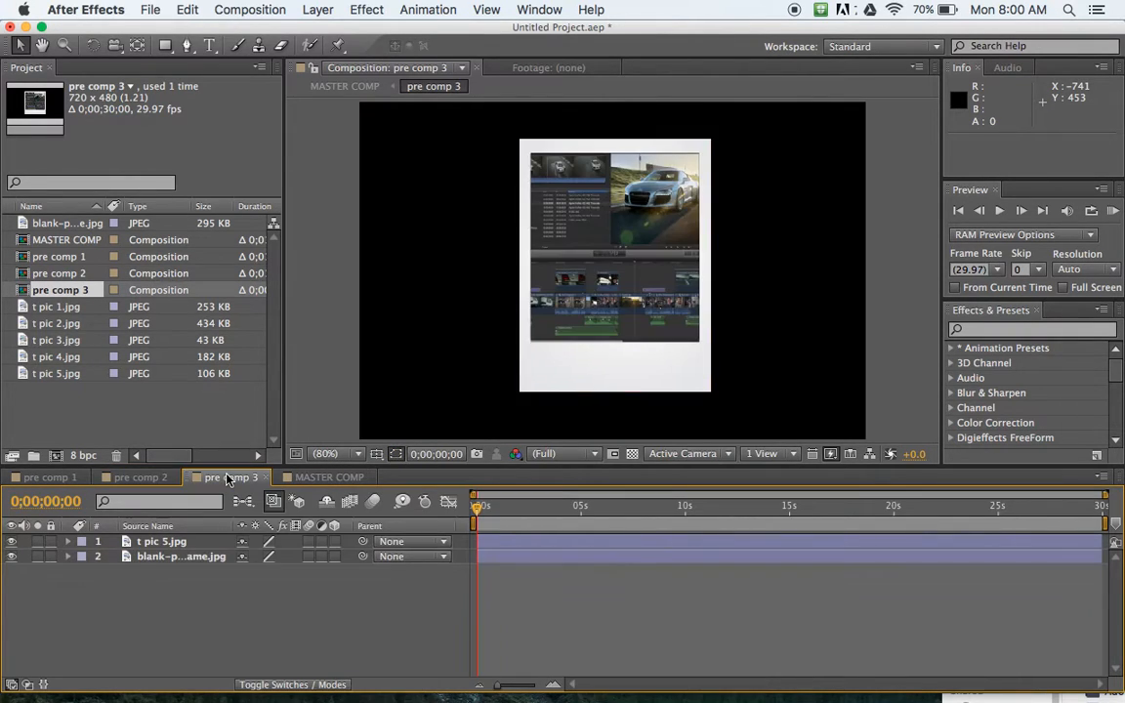
{"action": "left_click", "coordinate": [229, 8]}
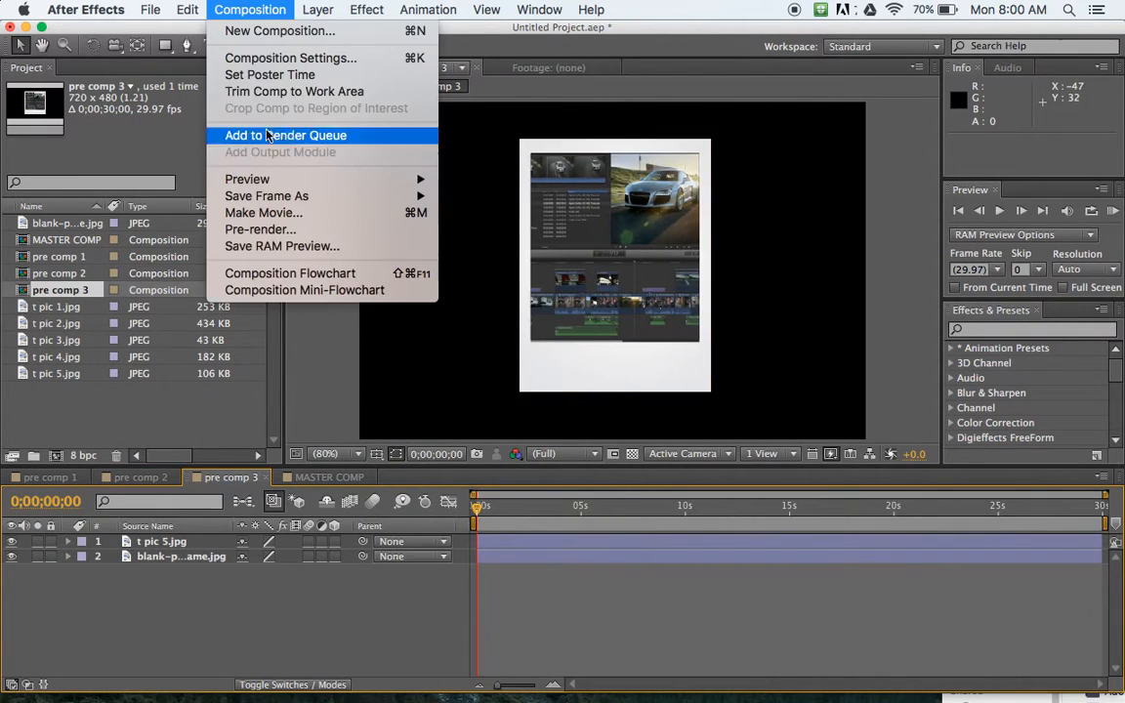
{"action": "left_click", "coordinate": [290, 58]}
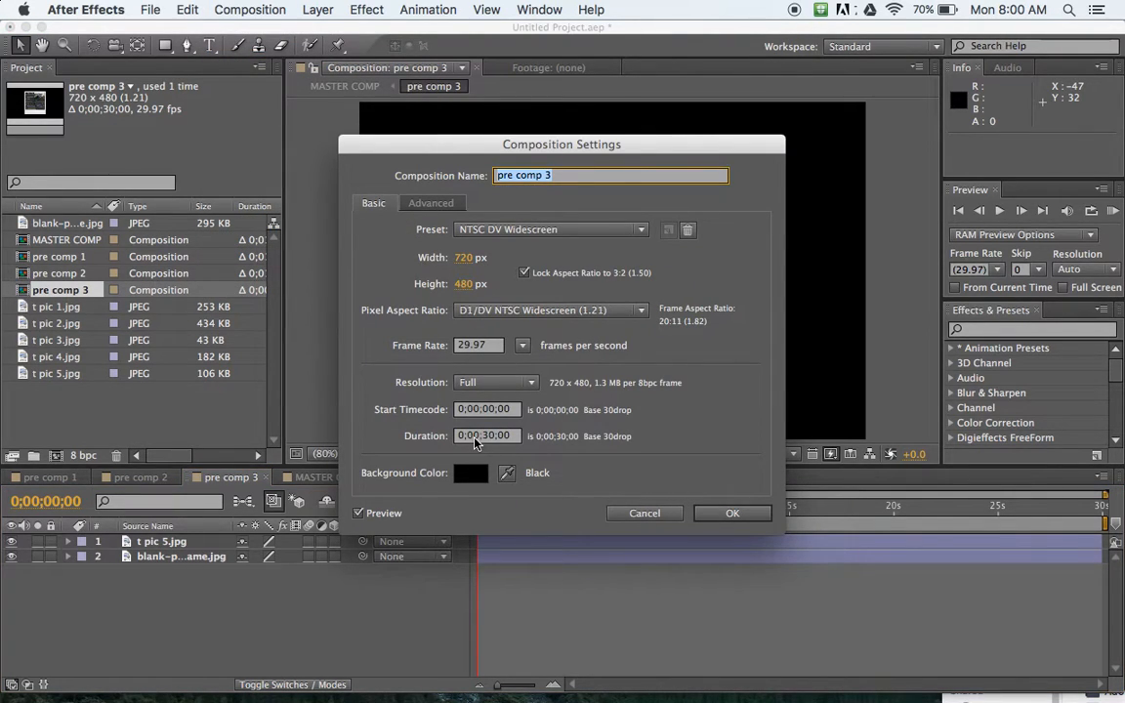
{"action": "left_click", "coordinate": [475, 439]}
{"action": "type", "text": "28"}
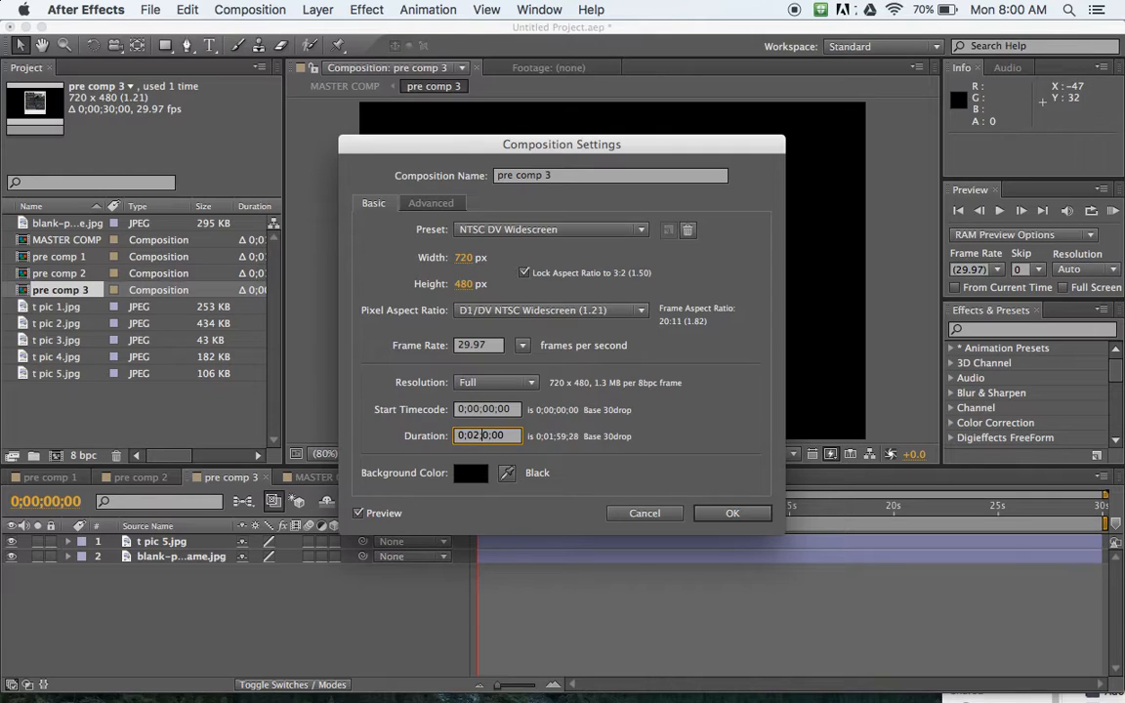
{"action": "left_click", "coordinate": [727, 513]}
Extend the pre comp 1, pre comp 2 and pre comp 3 layers in MASTER COMP to the end of its timeline.
{"action": "left_click", "coordinate": [315, 478]}
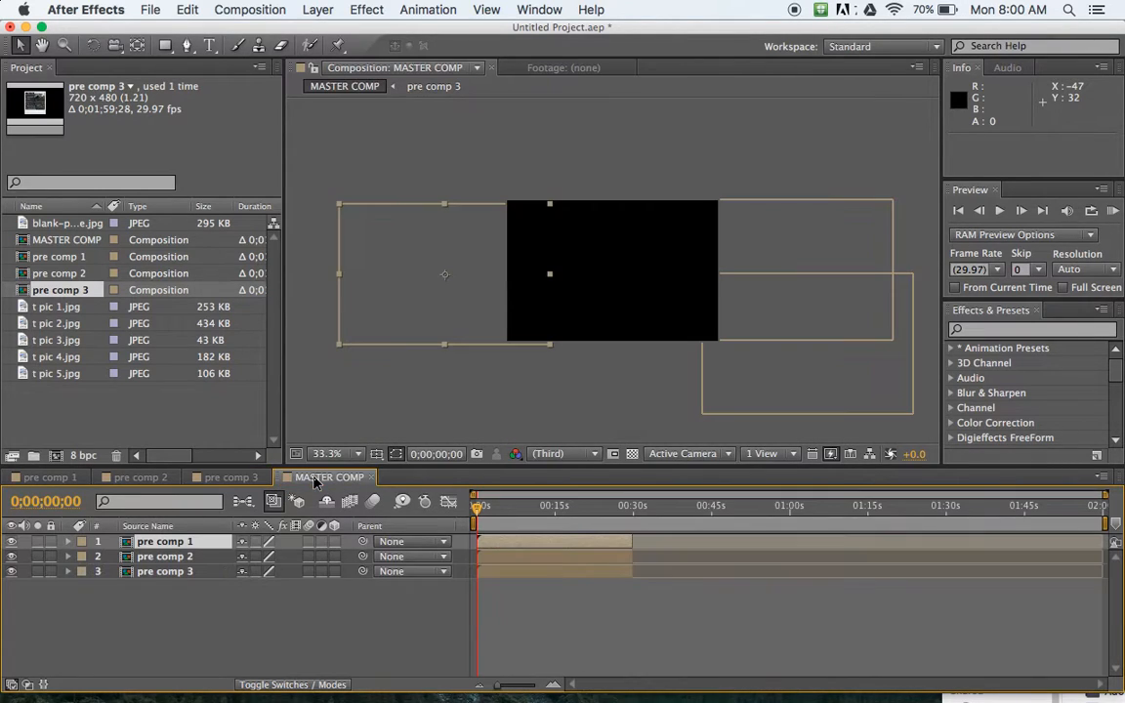
{"action": "left_click_drag", "start_coordinate": [633, 543], "coordinate": [1112, 538]}
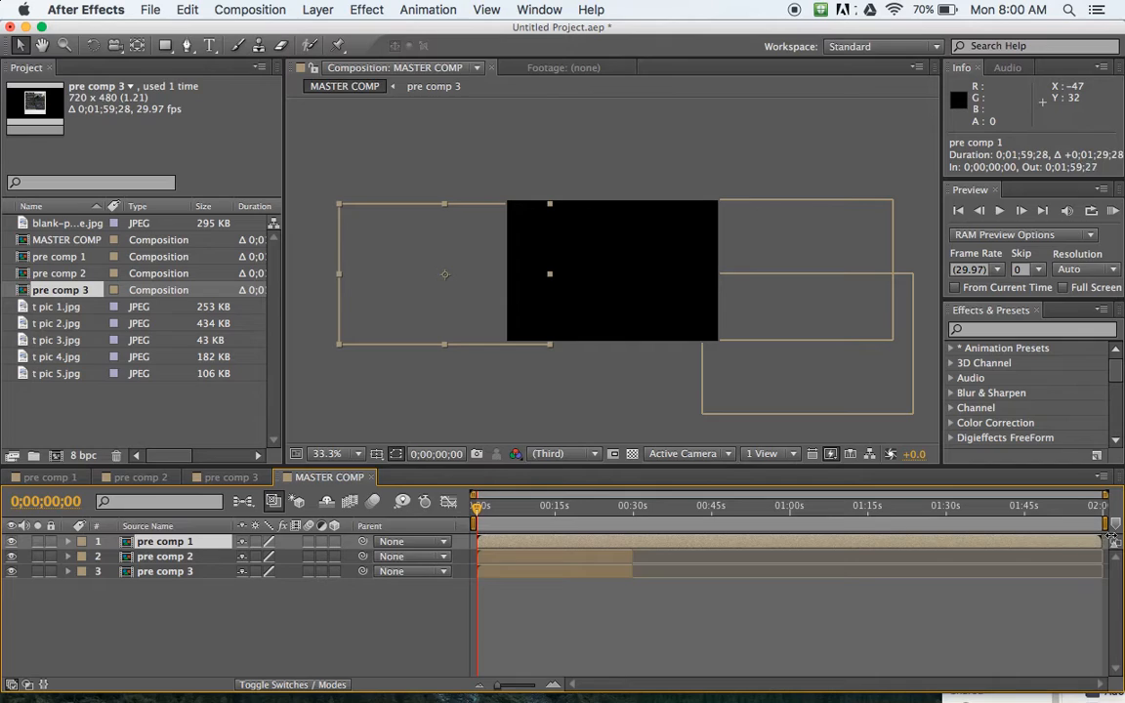
{"action": "left_click_drag", "start_coordinate": [631, 559], "coordinate": [1094, 552]}
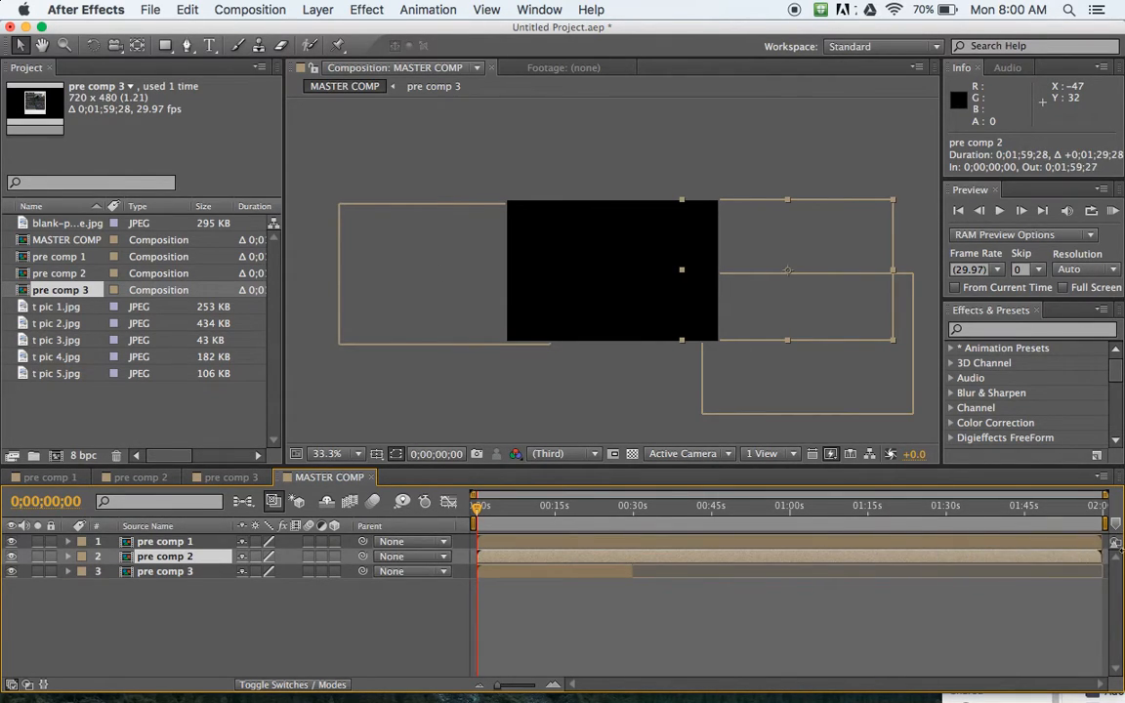
{"action": "left_click", "coordinate": [633, 574]}
{"action": "left_click_drag", "start_coordinate": [633, 574], "coordinate": [1115, 574]}
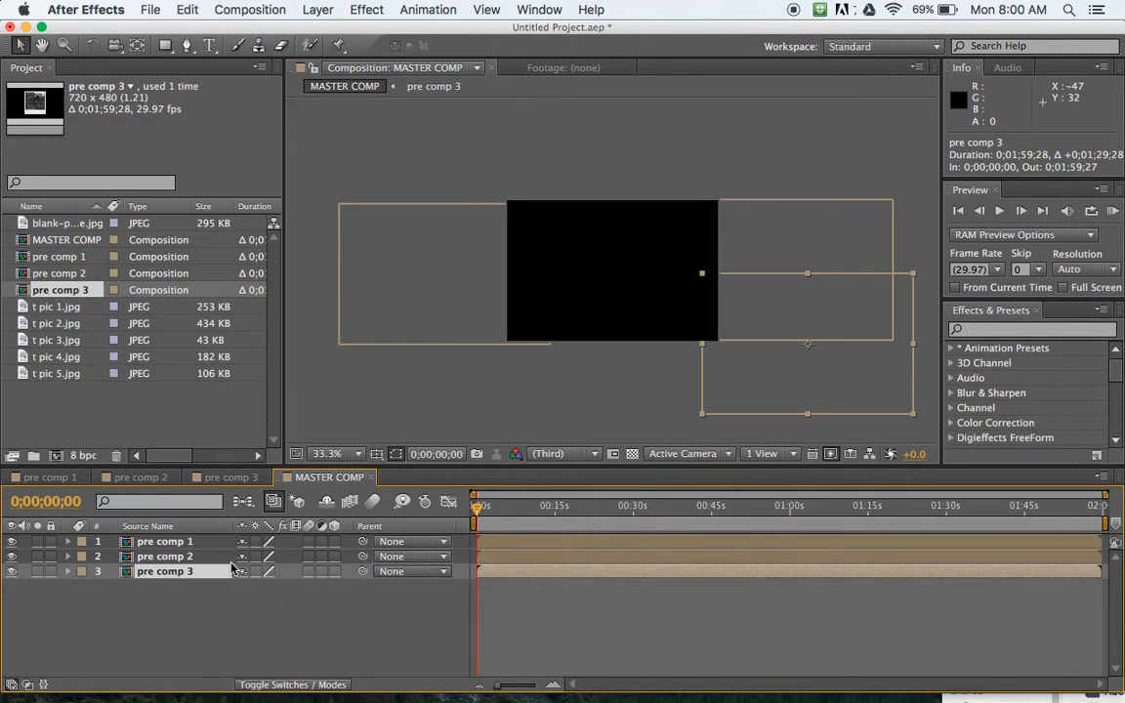
Move pre comp 2 and pre comp 3 off-frame to the lower left, to about -279, 543 and -252, 672.
{"action": "left_click", "coordinate": [174, 556]}
{"action": "left_click_drag", "start_coordinate": [801, 270], "coordinate": [448, 326]}
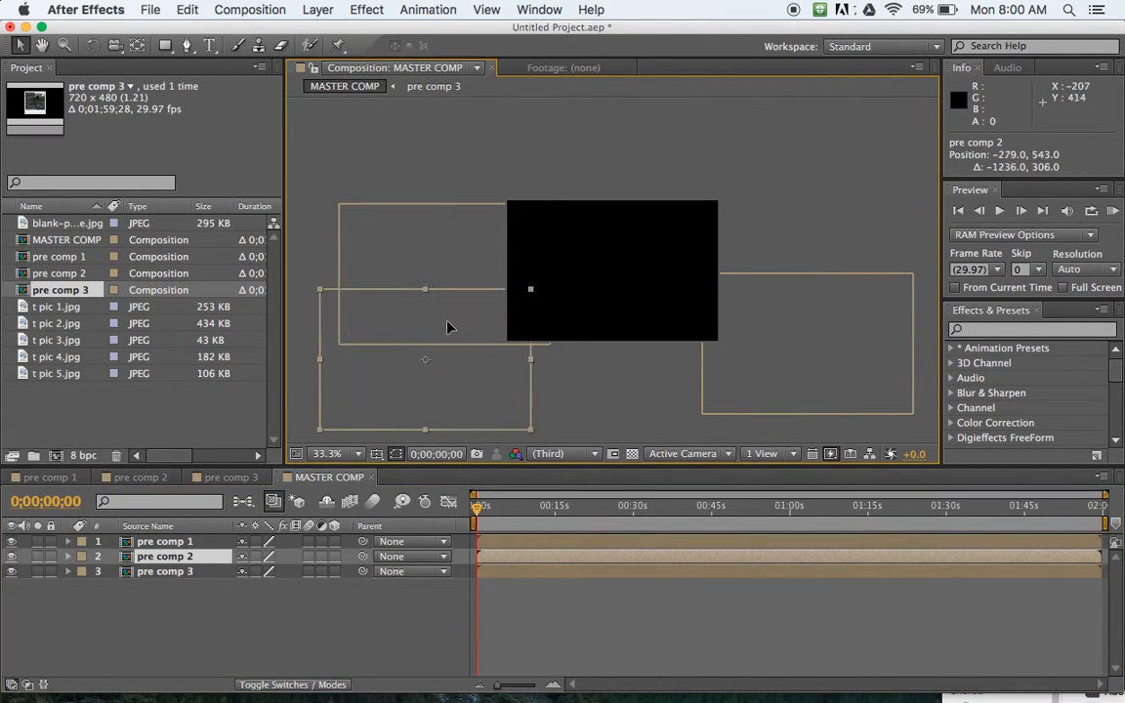
{"action": "left_click", "coordinate": [187, 573]}
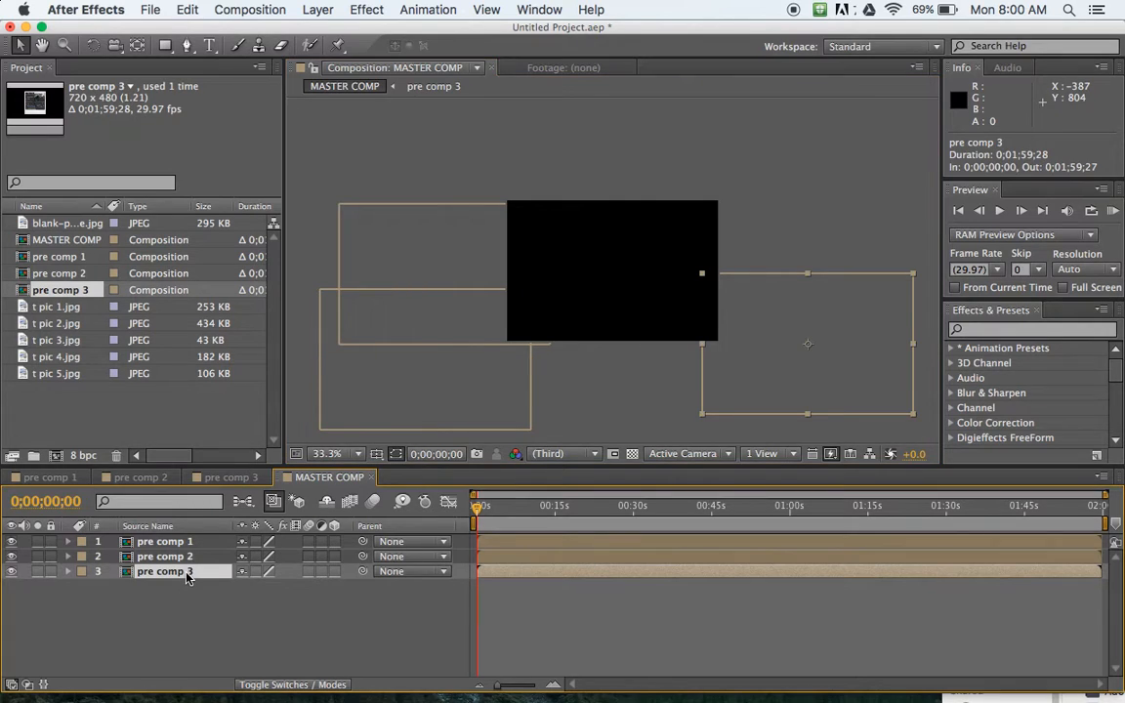
{"action": "left_click_drag", "start_coordinate": [769, 395], "coordinate": [246, 467]}
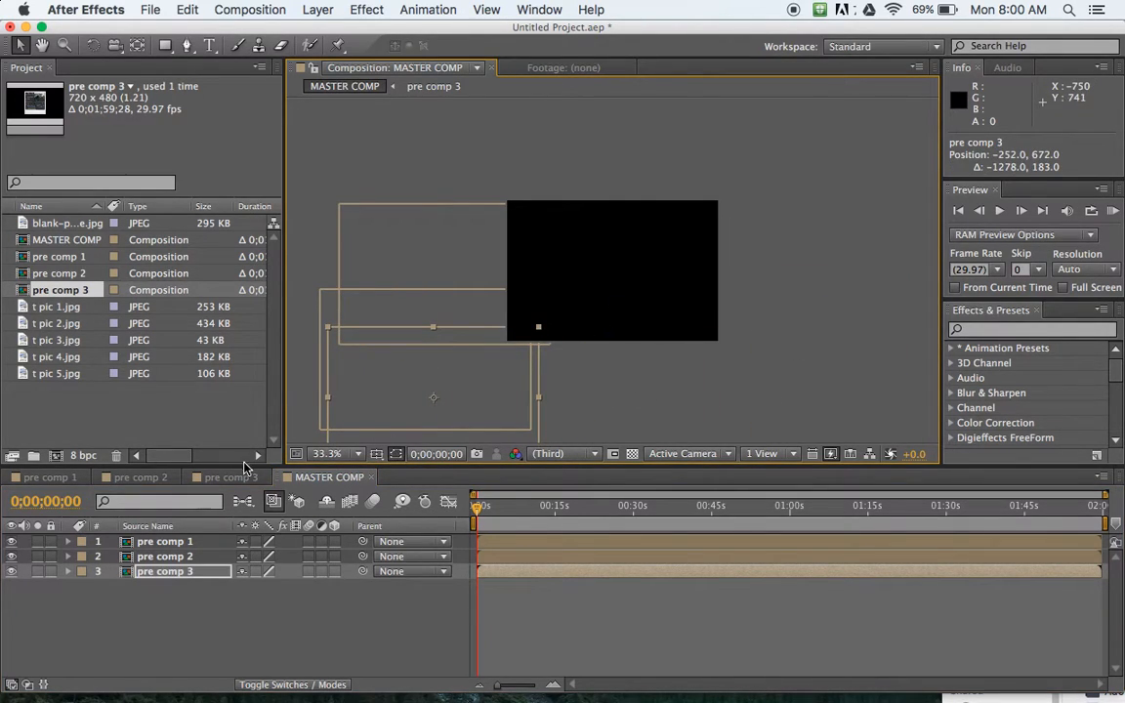
Move the pre comp 1 layer into the MASTER COMP frame, to about position 263.2, 275.5.
{"action": "left_click", "coordinate": [186, 543]}
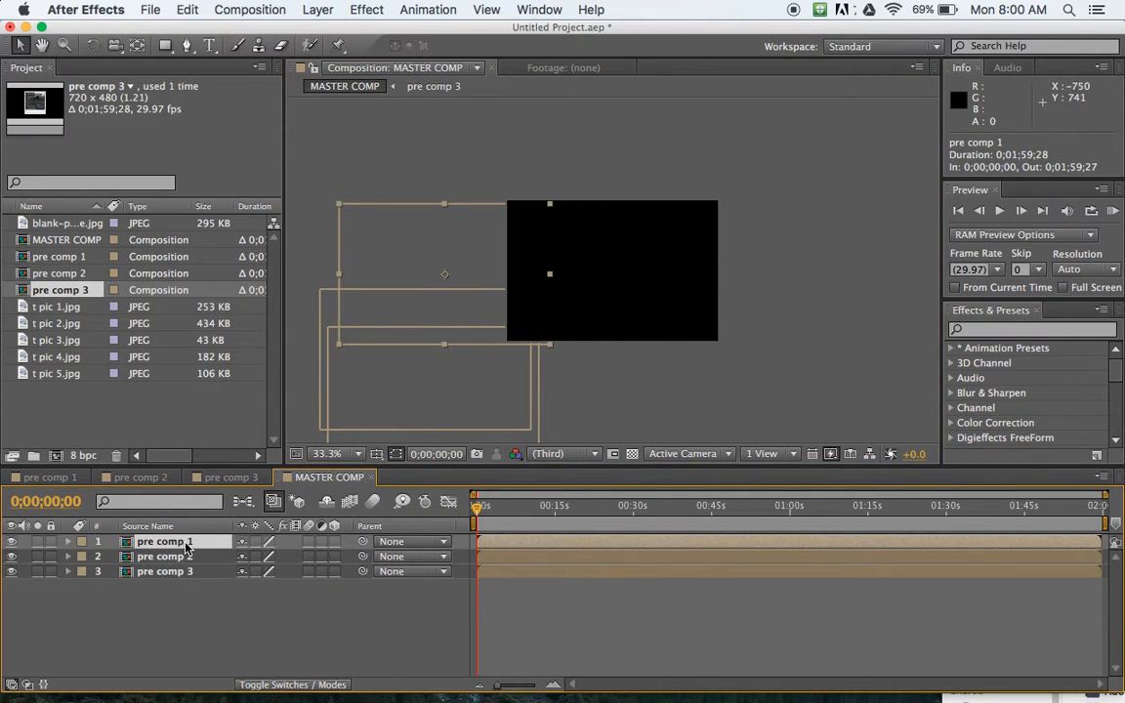
{"action": "left_click_drag", "start_coordinate": [480, 241], "coordinate": [627, 269]}
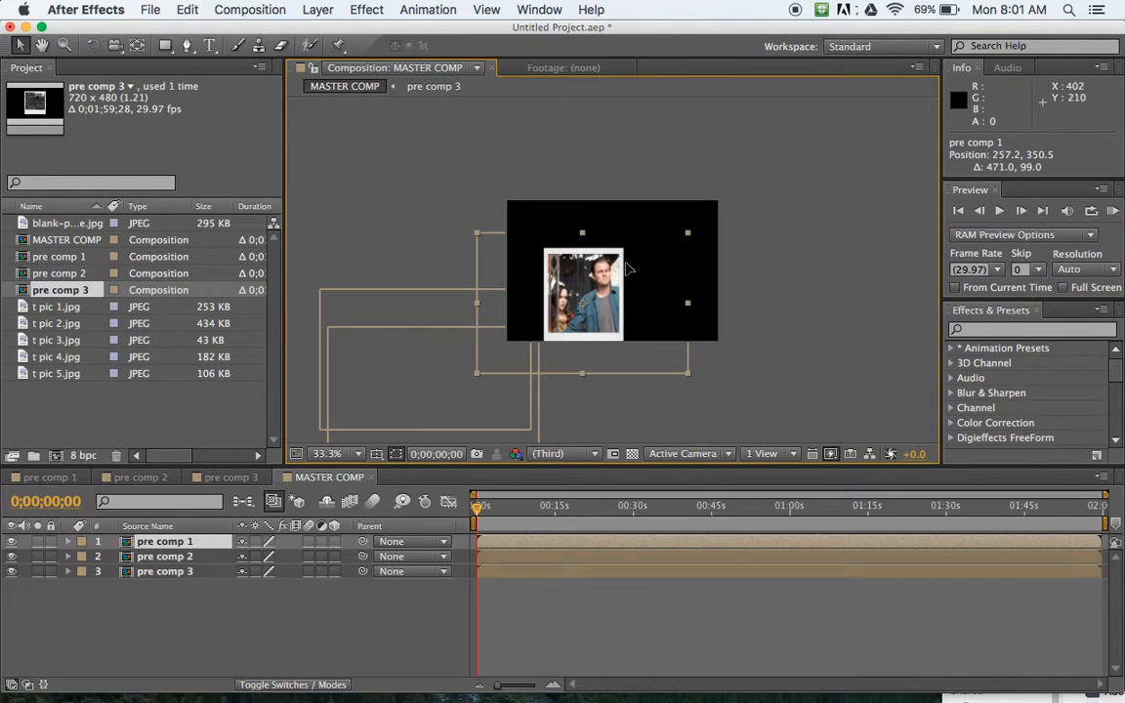
{"action": "left_click_drag", "start_coordinate": [627, 268], "coordinate": [648, 238]}
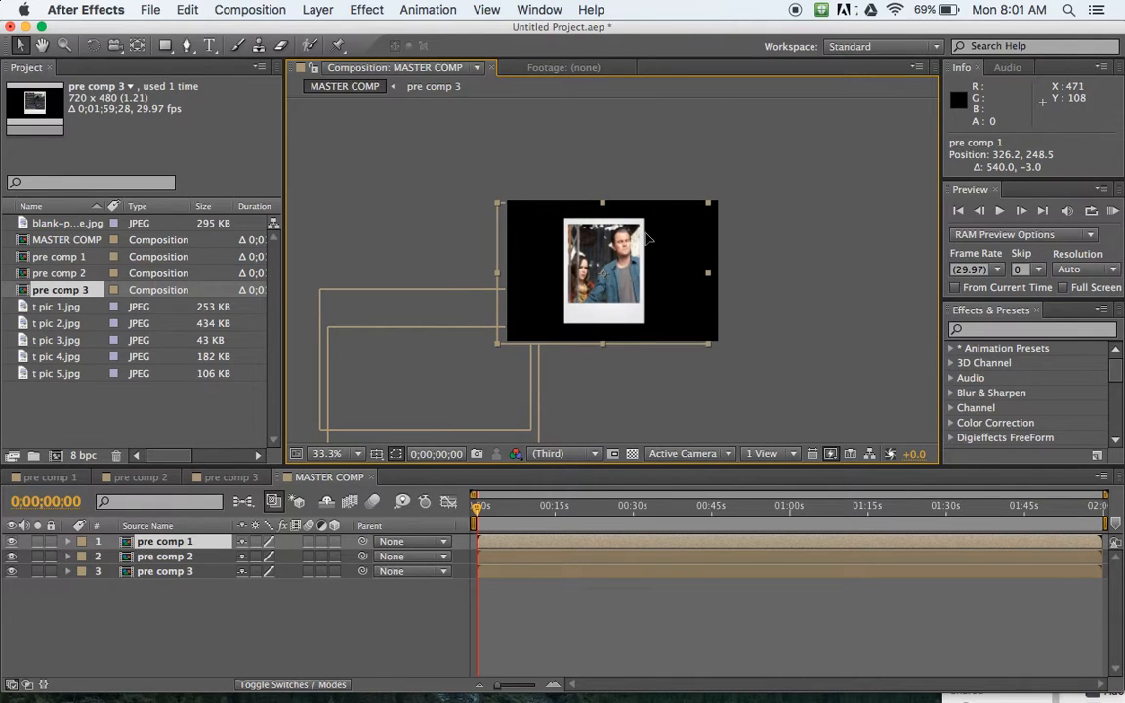
{"action": "left_click_drag", "start_coordinate": [648, 238], "coordinate": [627, 247]}
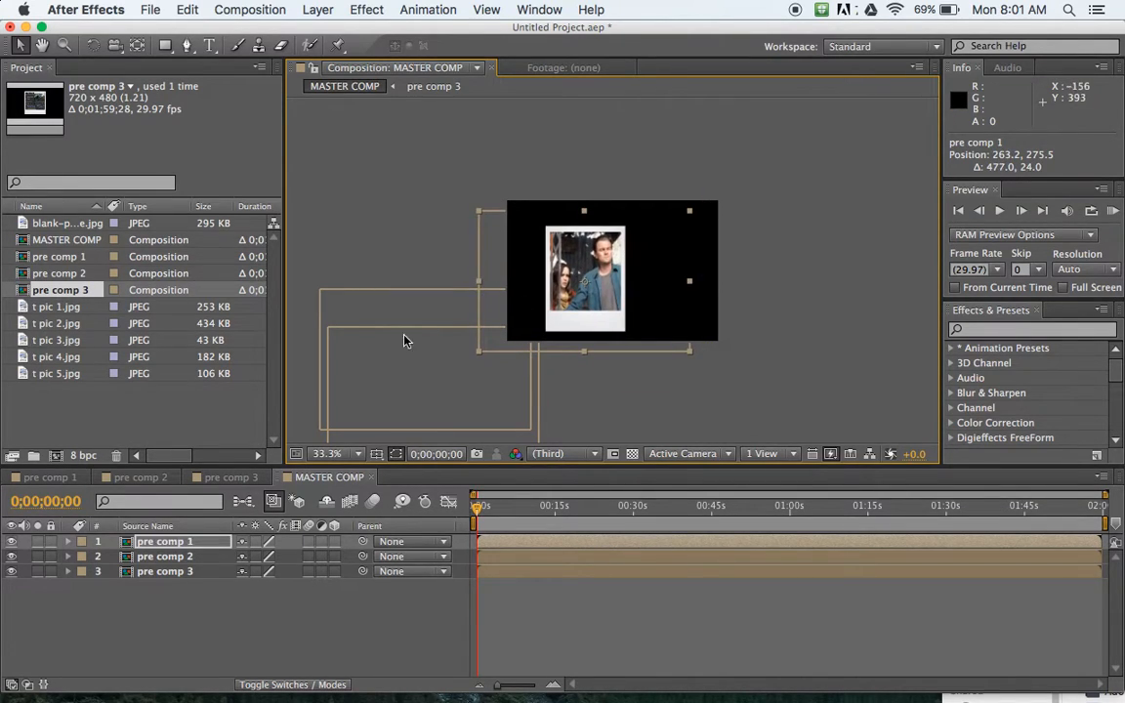
Rotate the pre comp 1 layer to -111° and move it off-frame below the lower-left corner, to about position -15.8, 791.5.
{"action": "left_click", "coordinate": [68, 543]}
{"action": "left_click", "coordinate": [85, 557]}
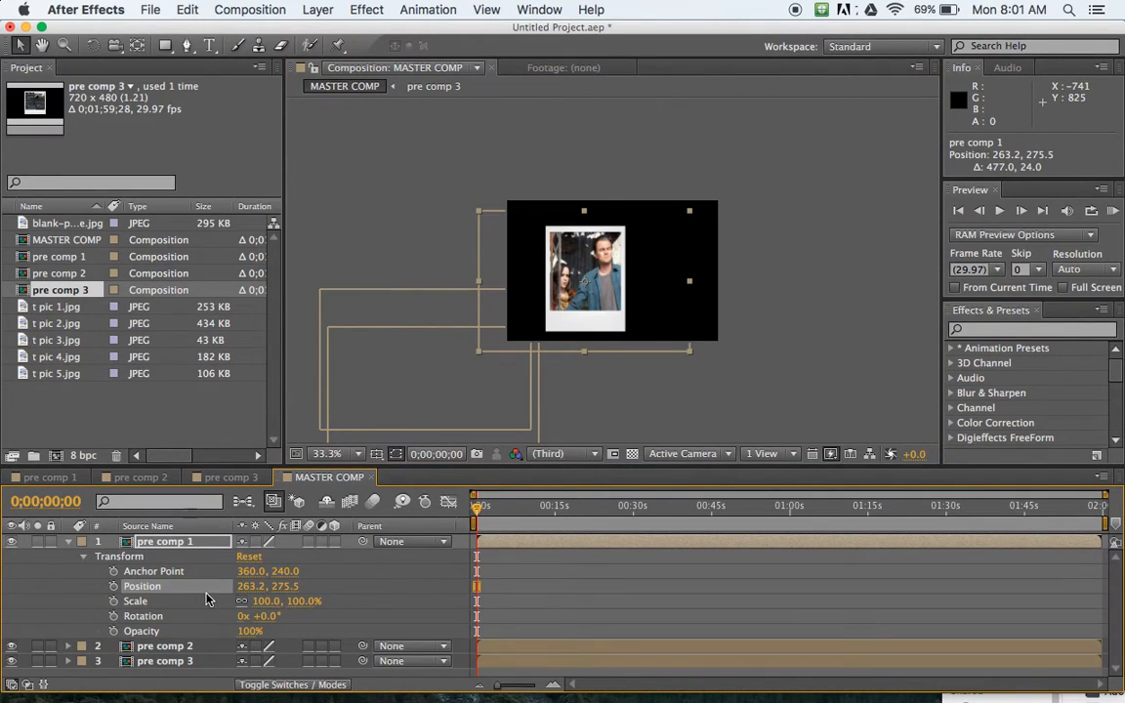
{"action": "left_click_drag", "start_coordinate": [258, 617], "coordinate": [181, 634]}
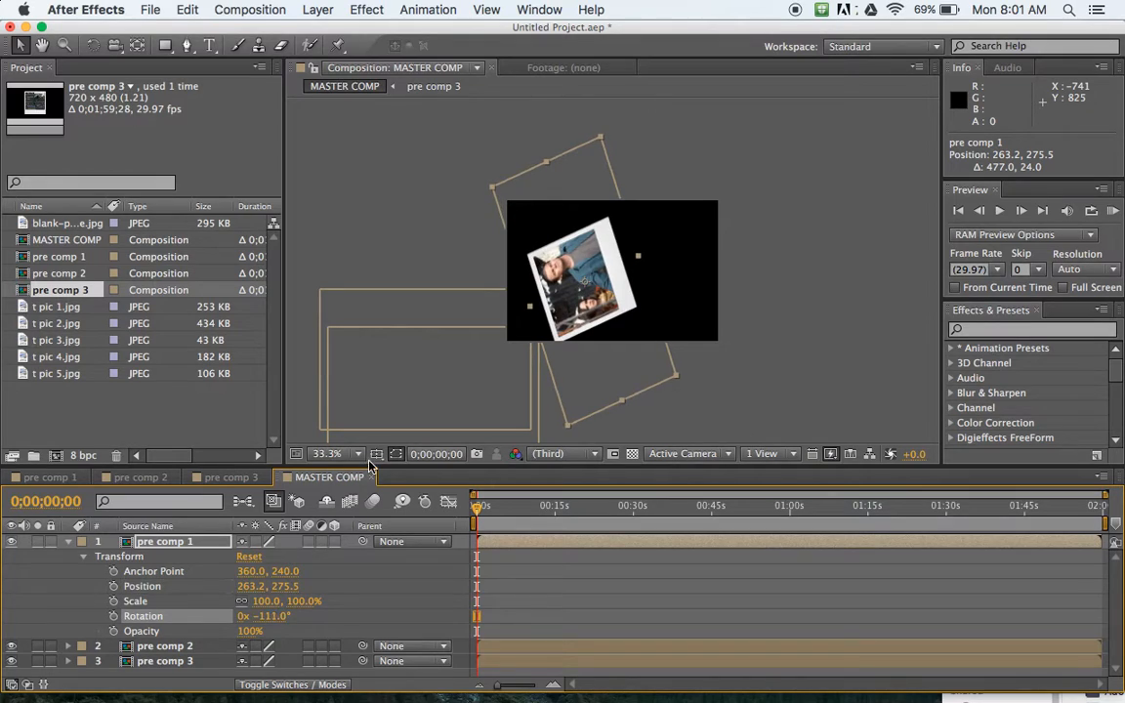
{"action": "left_click", "coordinate": [594, 395]}
{"action": "left_click_drag", "start_coordinate": [594, 398], "coordinate": [514, 553]}
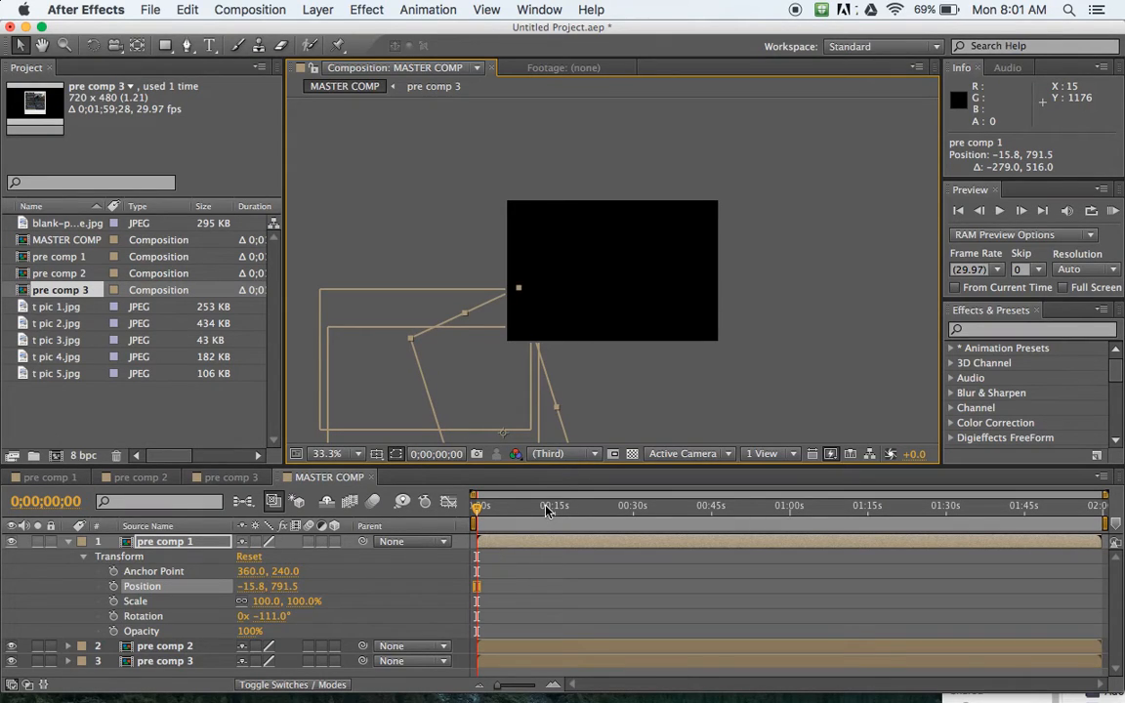
Start keyframing pre comp 1's Anchor Point, Position, Scale, Rotation and Opacity at 0;00;00;00.
{"action": "left_click", "coordinate": [118, 585]}
{"action": "left_click", "coordinate": [113, 572]}
{"action": "left_click", "coordinate": [114, 586]}
{"action": "left_click", "coordinate": [113, 601]}
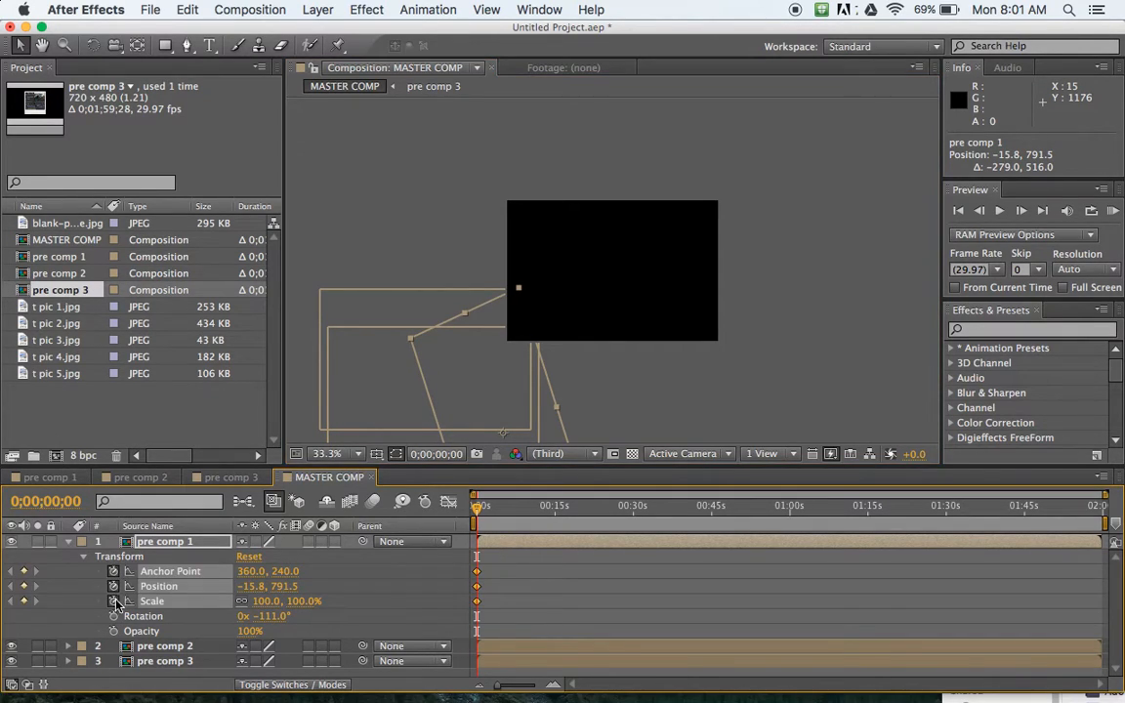
{"action": "left_click", "coordinate": [114, 616]}
{"action": "left_click", "coordinate": [113, 631]}
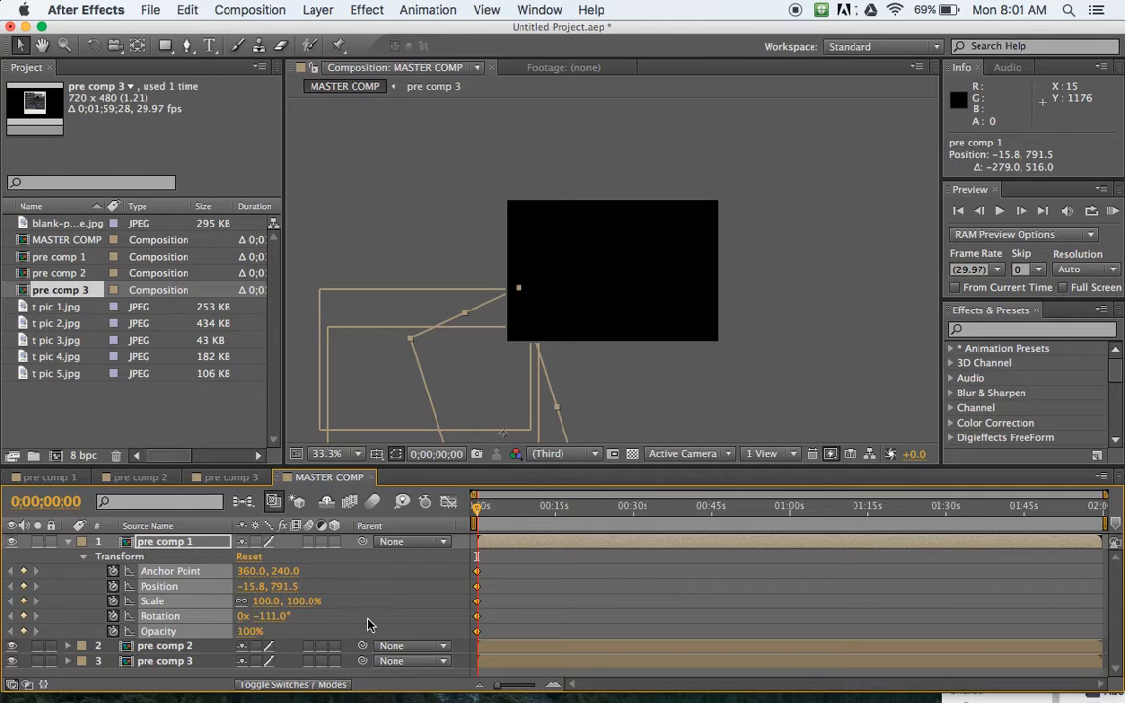
Add keyframes for all five transform properties of pre comp 1 at 0;00;01;04.
{"action": "key", "text": "space"}
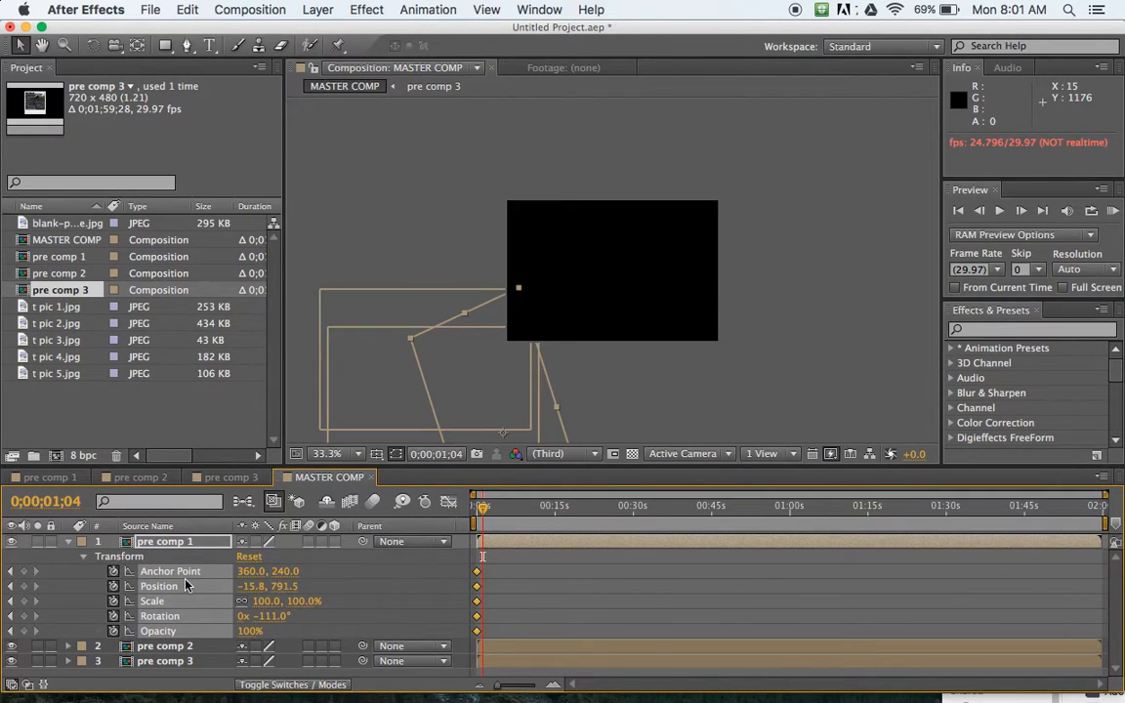
{"action": "left_click", "coordinate": [23, 571]}
{"action": "left_click", "coordinate": [24, 586]}
{"action": "left_click", "coordinate": [23, 601]}
{"action": "left_click", "coordinate": [23, 616]}
{"action": "left_click", "coordinate": [23, 631]}
Keyframe pre comp 1 at 0;00;02;13 inside the frame, at about position 254.2, 236.5 with rotation -18°.
{"action": "key", "text": "space"}
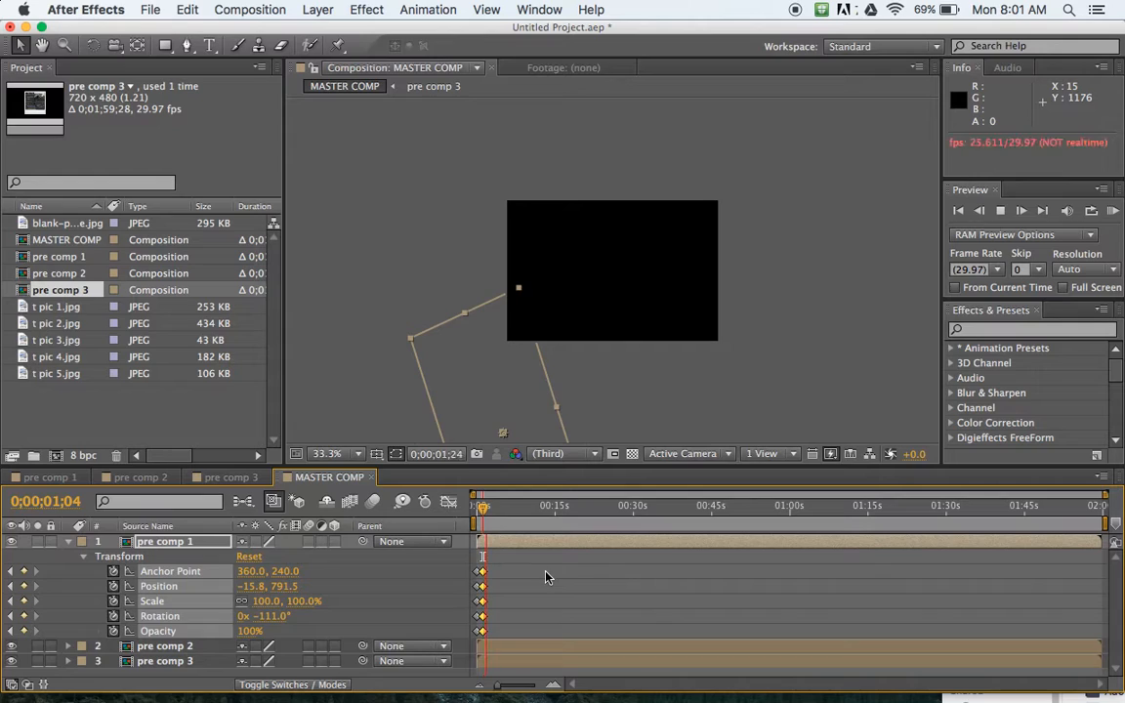
{"action": "key", "text": "space"}
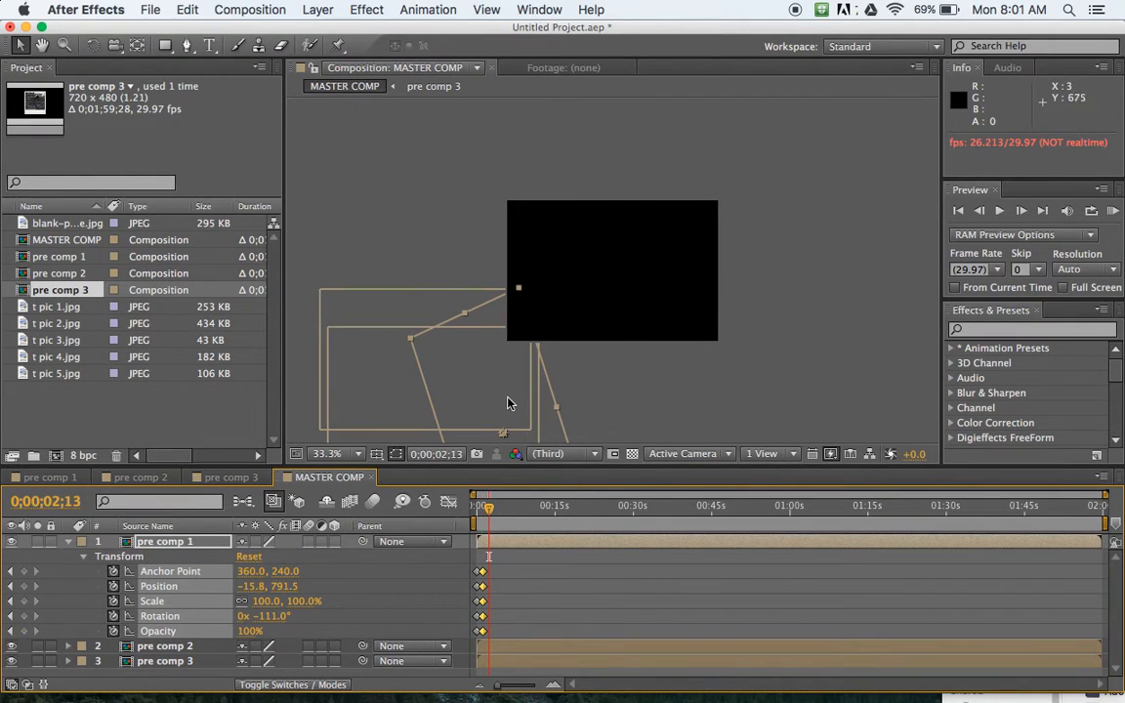
{"action": "left_click_drag", "start_coordinate": [498, 396], "coordinate": [608, 245]}
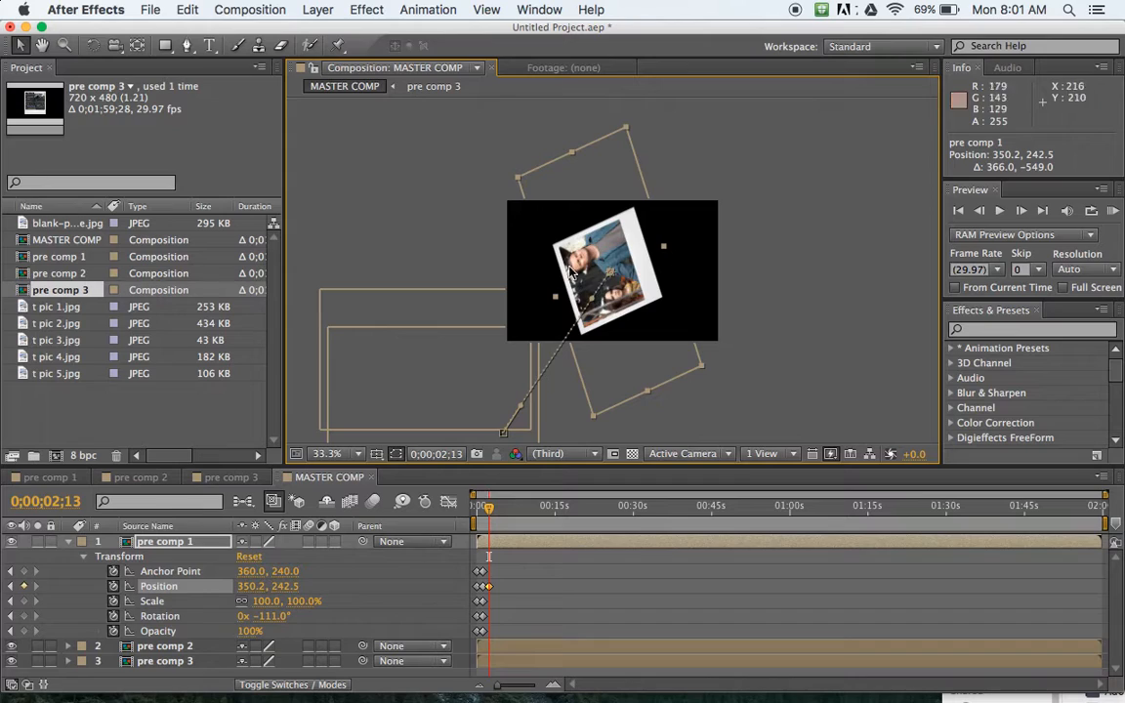
{"action": "left_click_drag", "start_coordinate": [252, 616], "coordinate": [348, 616]}
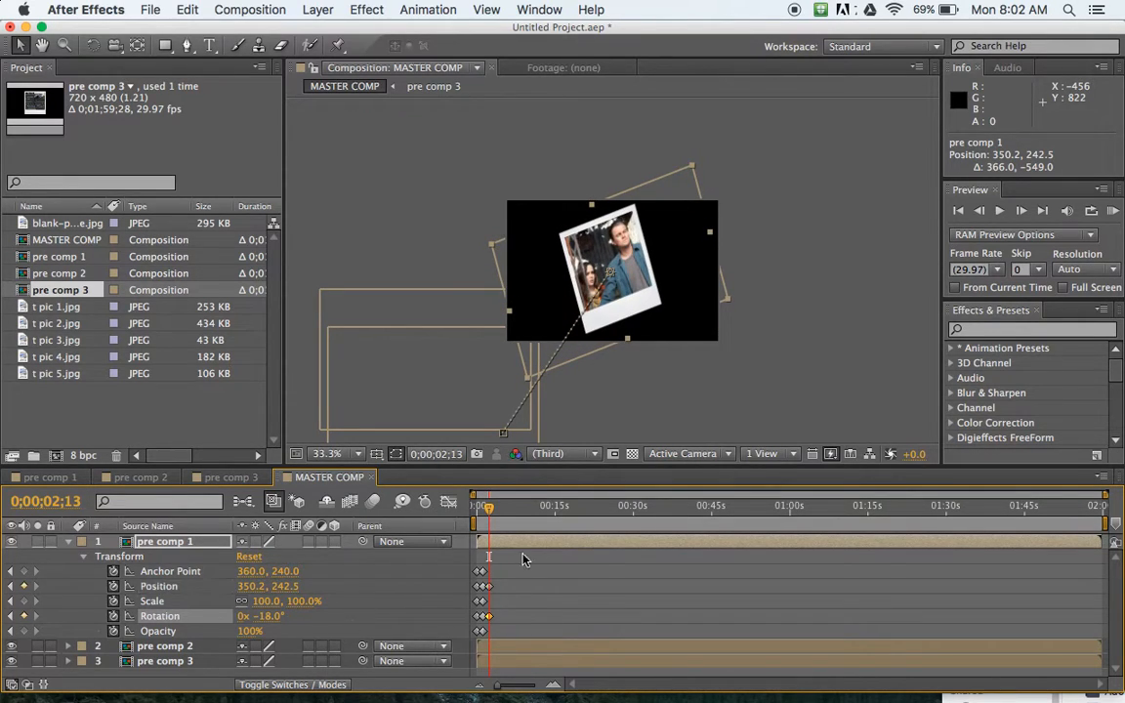
{"action": "left_click_drag", "start_coordinate": [635, 308], "coordinate": [606, 307]}
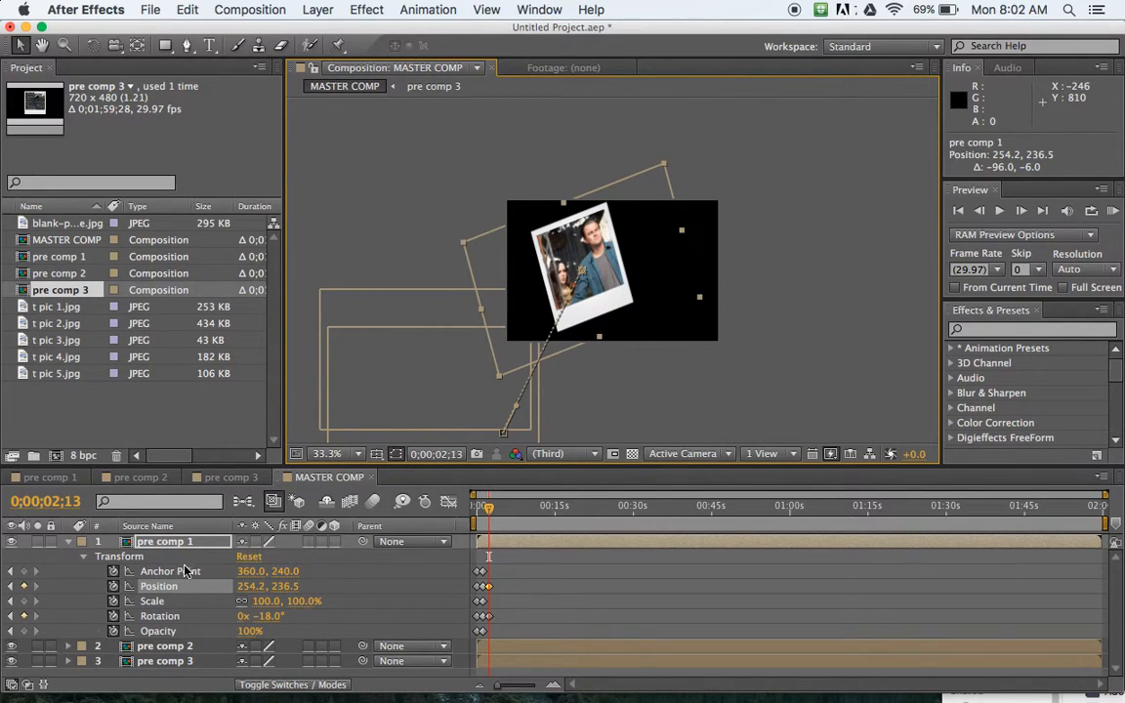
Collapse the pre comp 1 layer's properties and reveal the Transform properties of pre comp 2.
{"action": "left_click", "coordinate": [166, 647]}
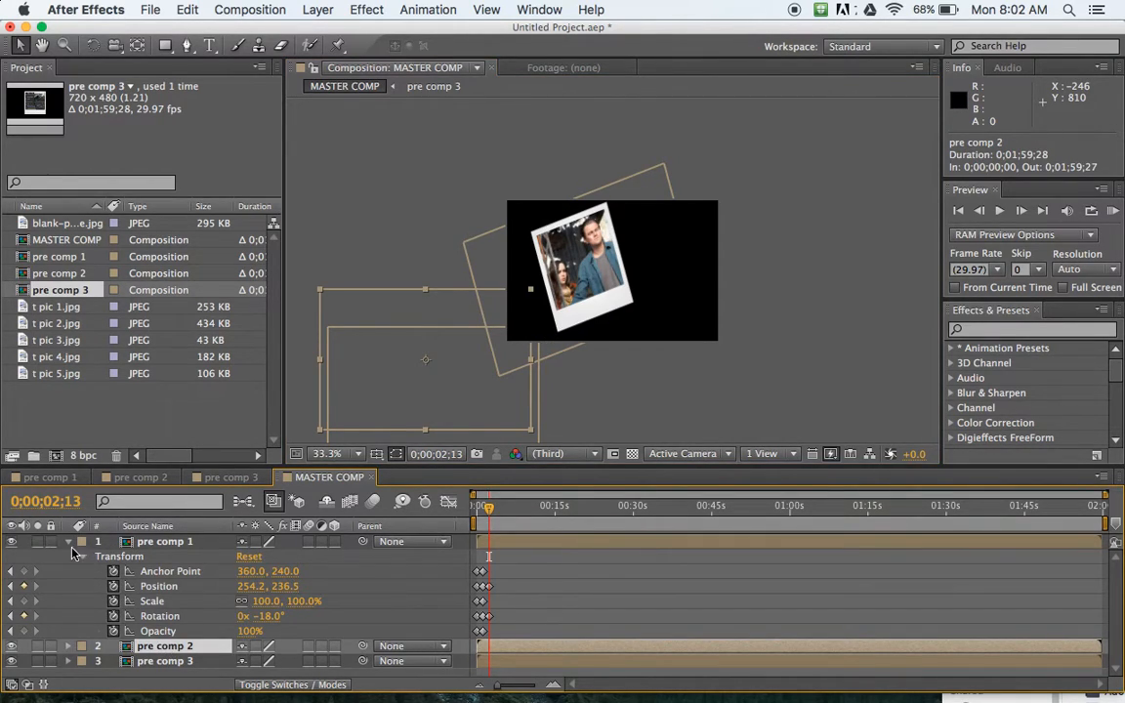
{"action": "left_click", "coordinate": [70, 543]}
{"action": "left_click", "coordinate": [68, 558]}
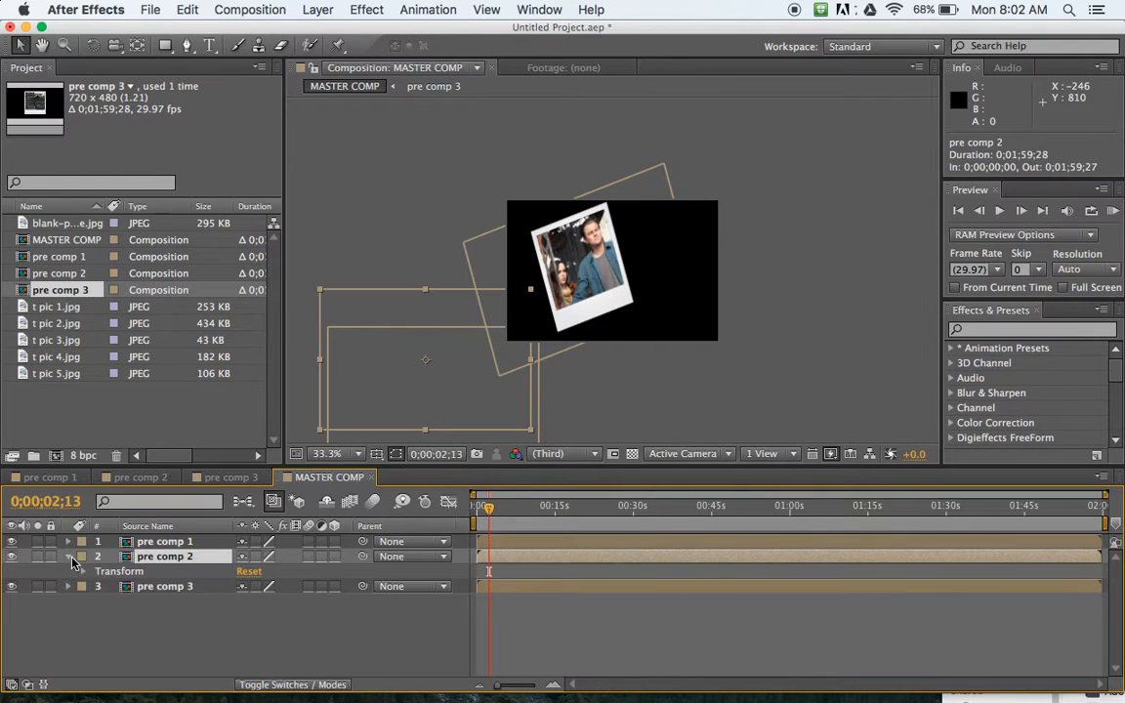
{"action": "left_click", "coordinate": [84, 573]}
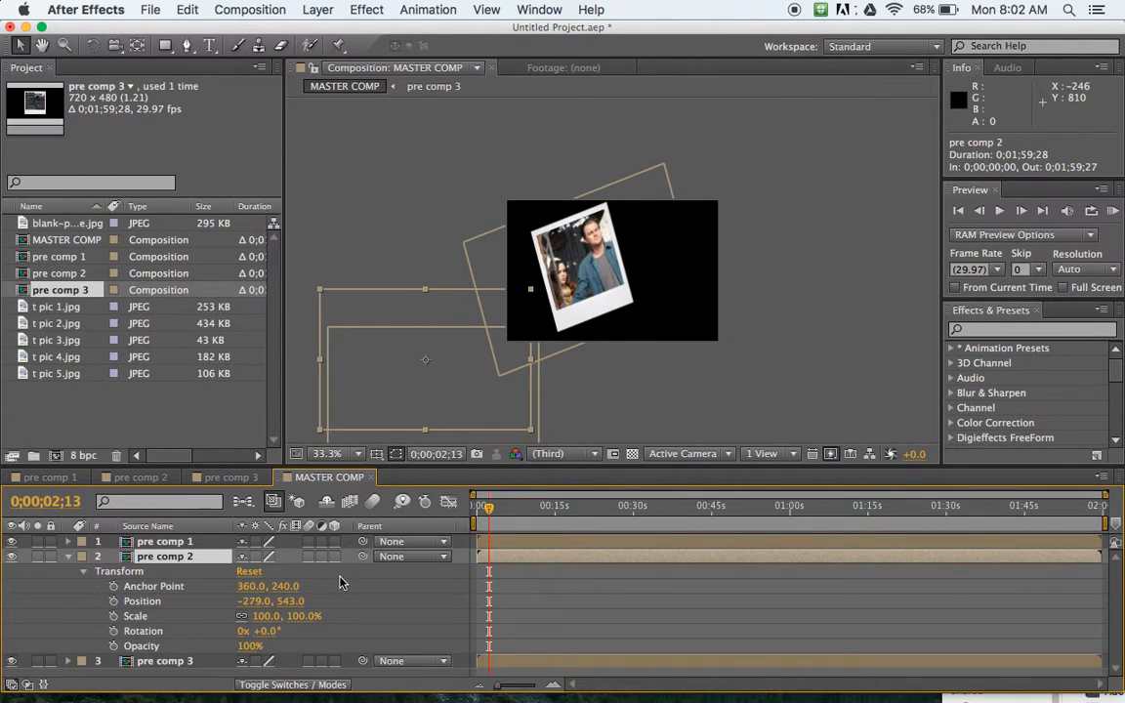
Enlarge the timeline's time scale to about nine seconds and preview MASTER COMP from 0;00;00;00.
{"action": "left_click_drag", "start_coordinate": [496, 689], "coordinate": [532, 688]}
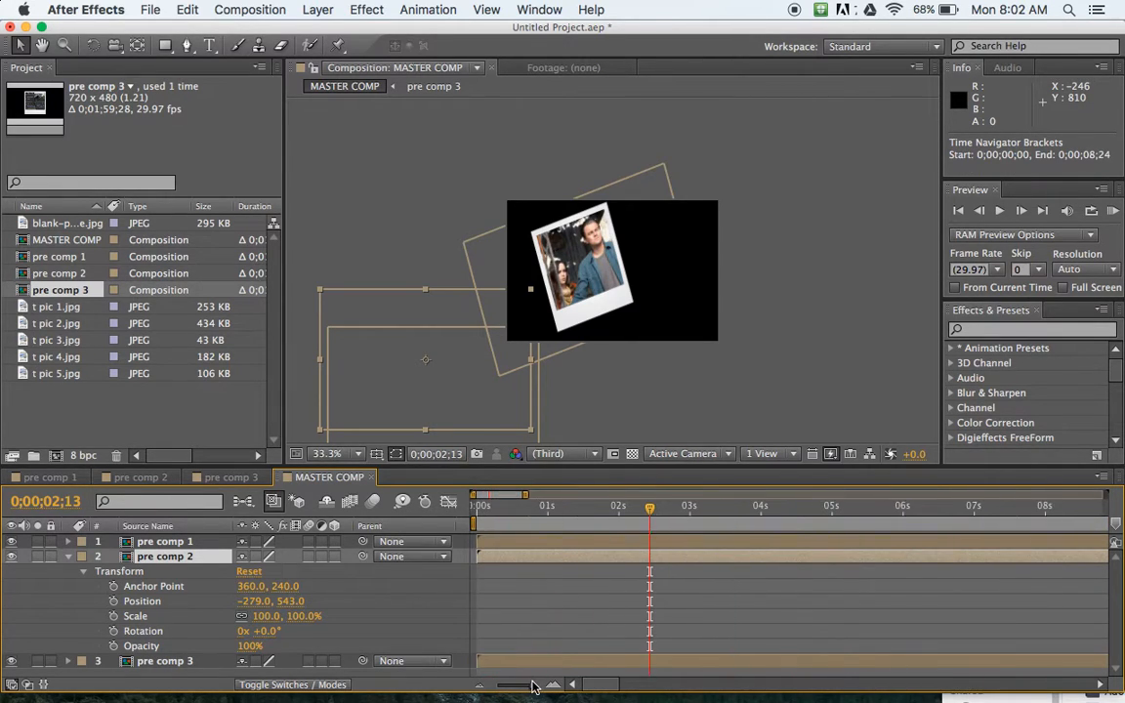
{"action": "left_click_drag", "start_coordinate": [630, 509], "coordinate": [477, 532]}
{"action": "key", "text": "space"}
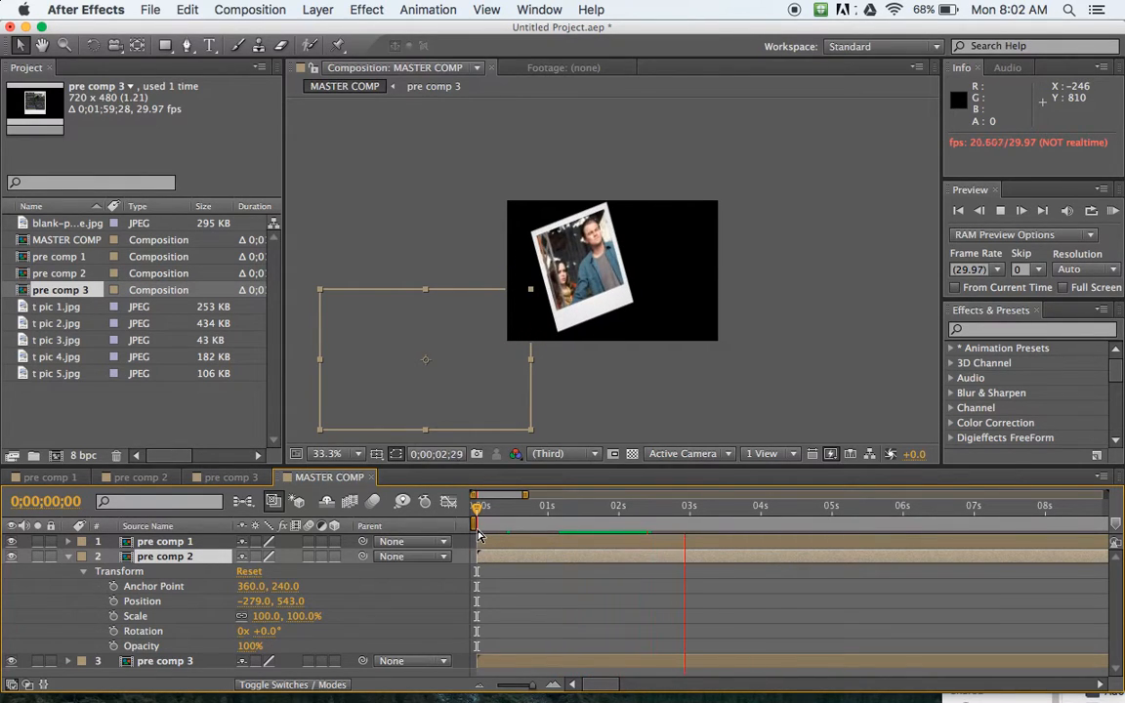
{"action": "key", "text": "space"}
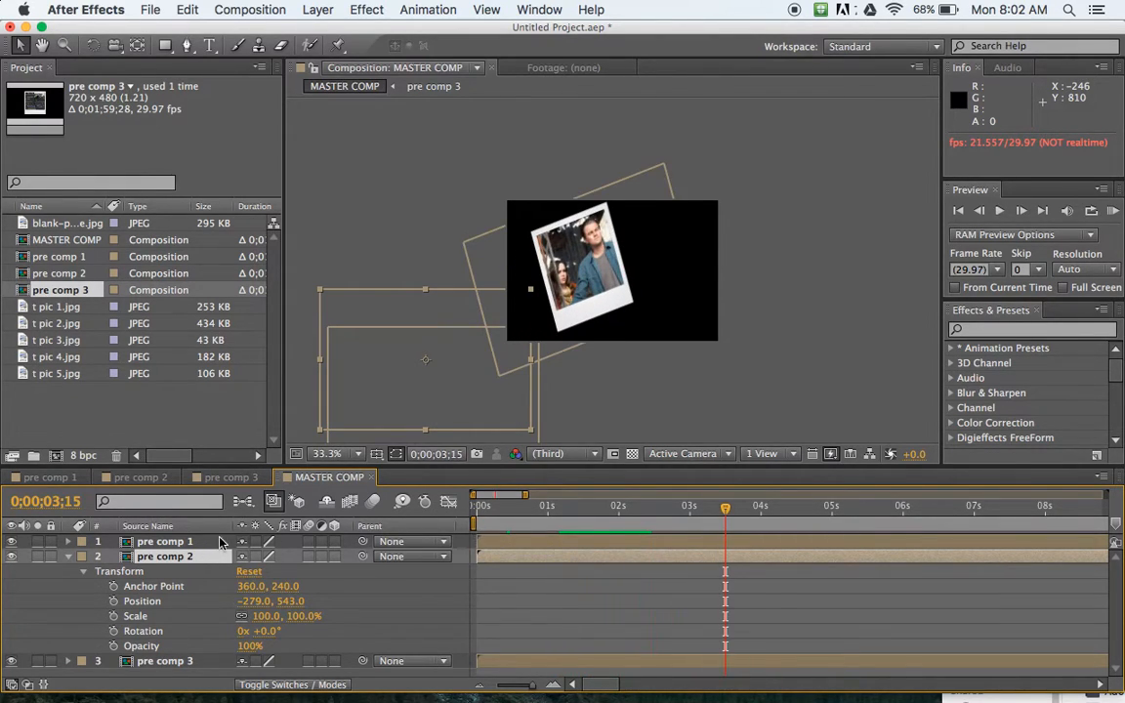
Apply Easy Ease to pre comp 1's last Position keyframe at 0;00;02;13.
{"action": "left_click", "coordinate": [67, 543]}
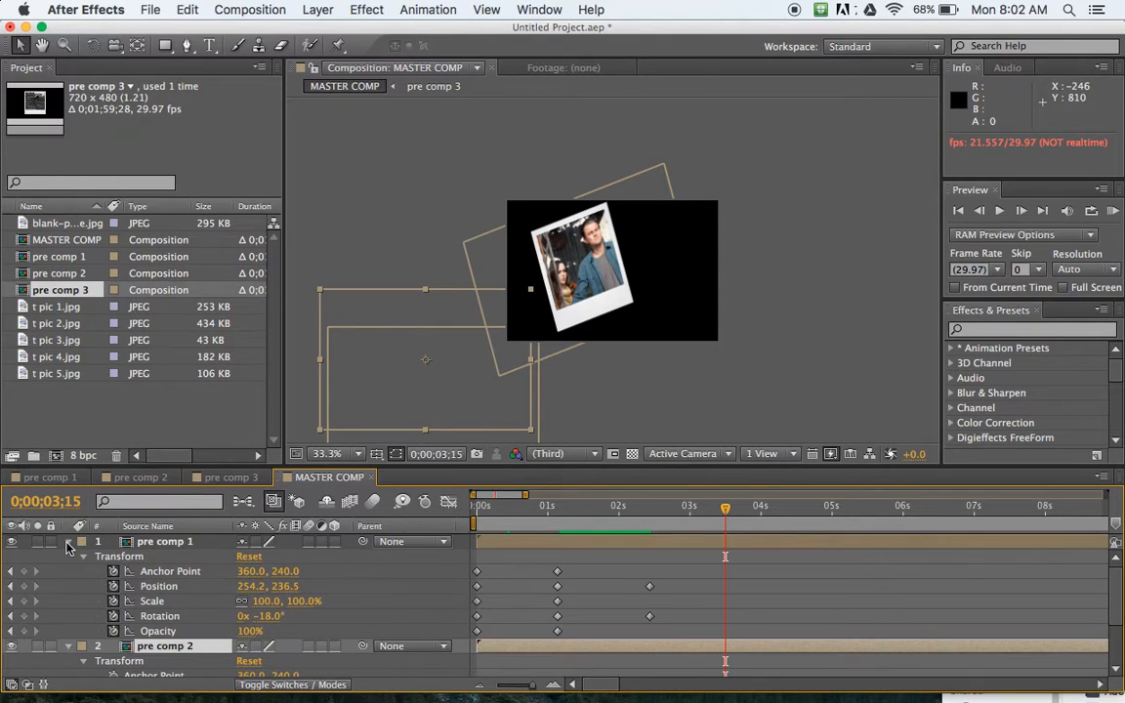
{"action": "left_click", "coordinate": [652, 588]}
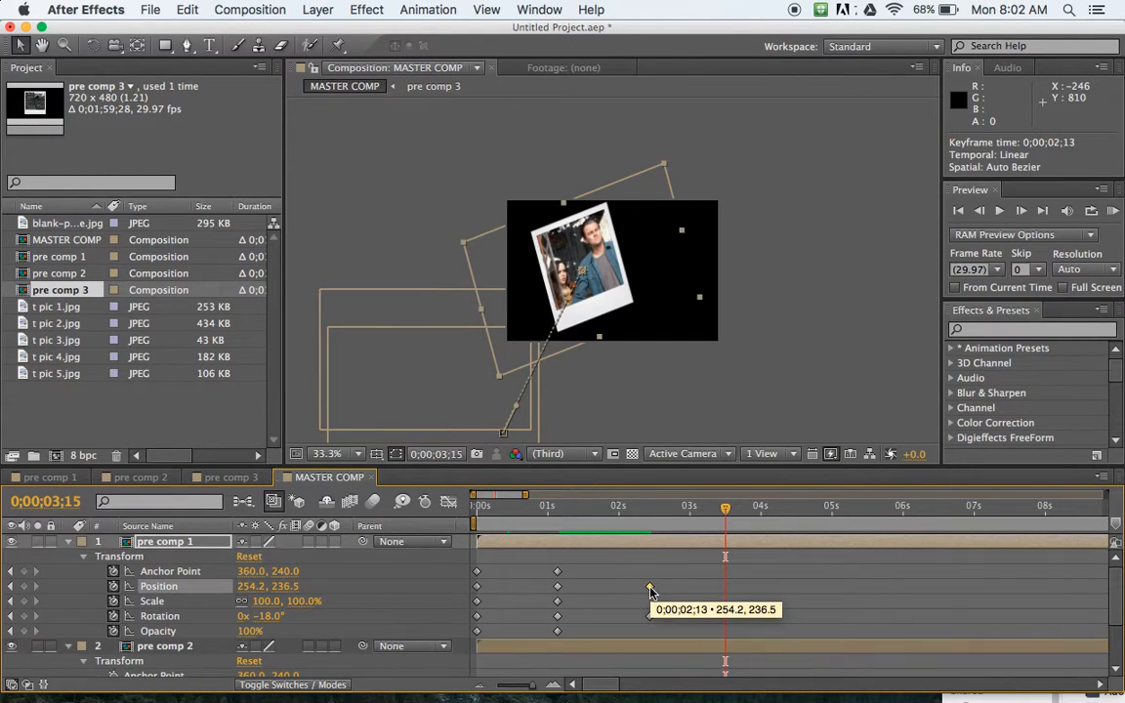
{"action": "right_click", "coordinate": [652, 590]}
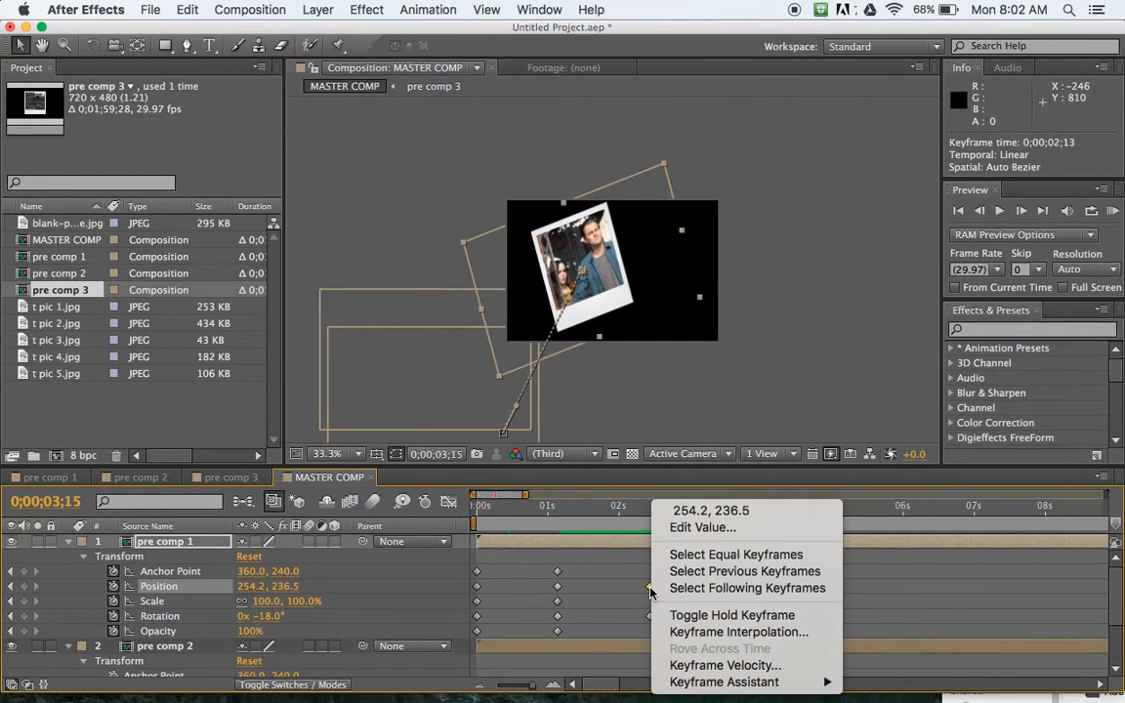
{"action": "mouse_move", "coordinate": [713, 684]}
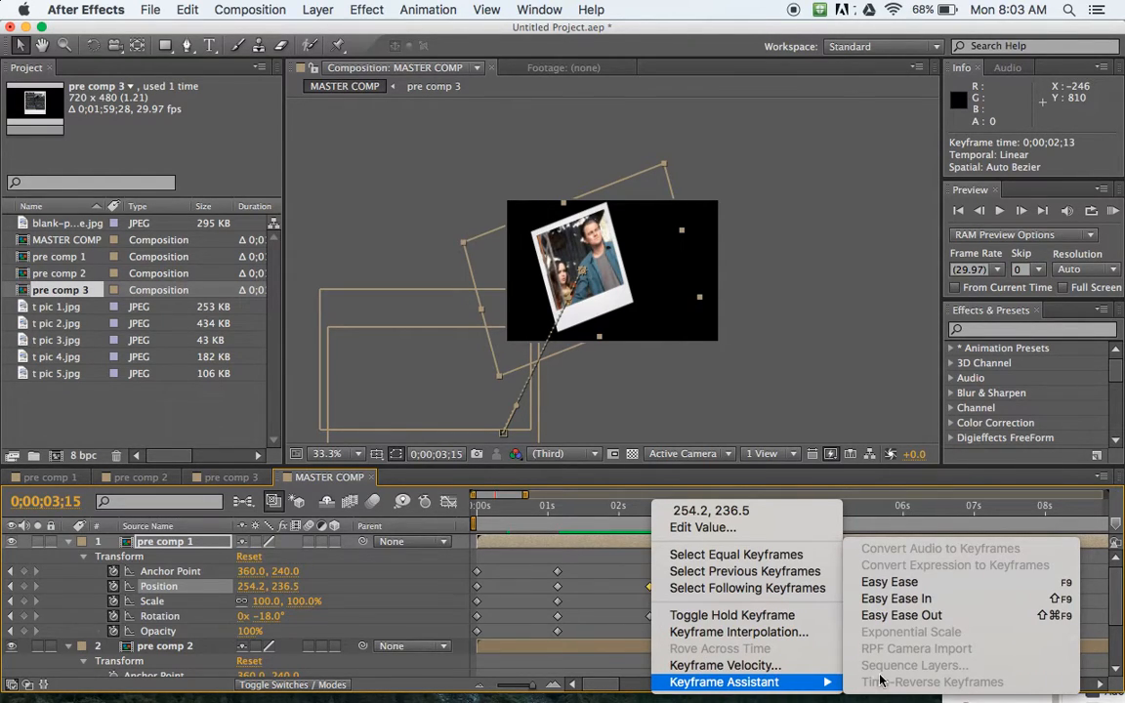
{"action": "left_click", "coordinate": [917, 583]}
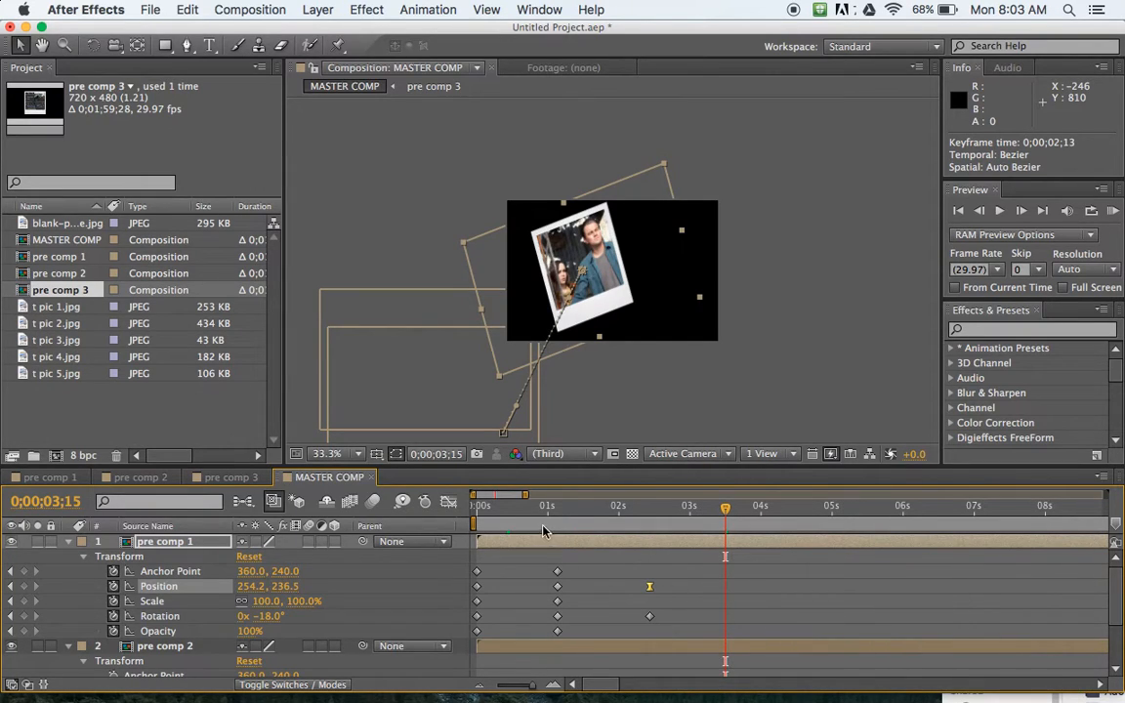
Preview pre comp 1's entrance from 0;00;00;00 and again from 0;00;01;20 to check the eased movement.
{"action": "left_click_drag", "start_coordinate": [520, 515], "coordinate": [475, 515]}
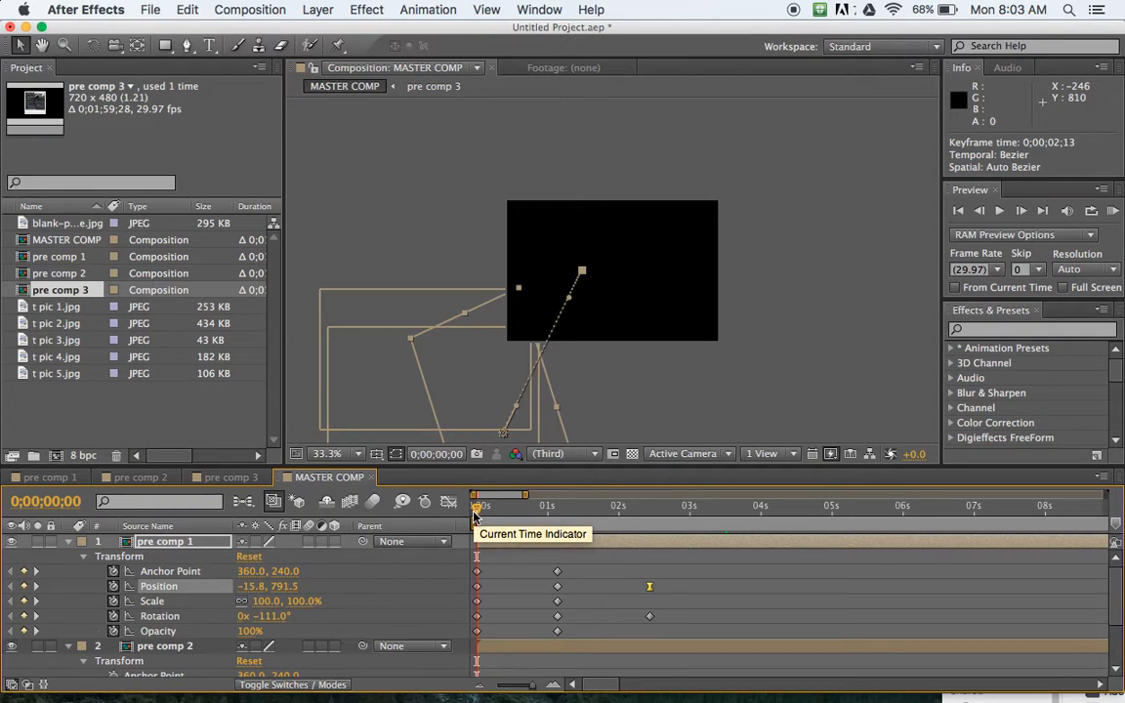
{"action": "key", "text": "space"}
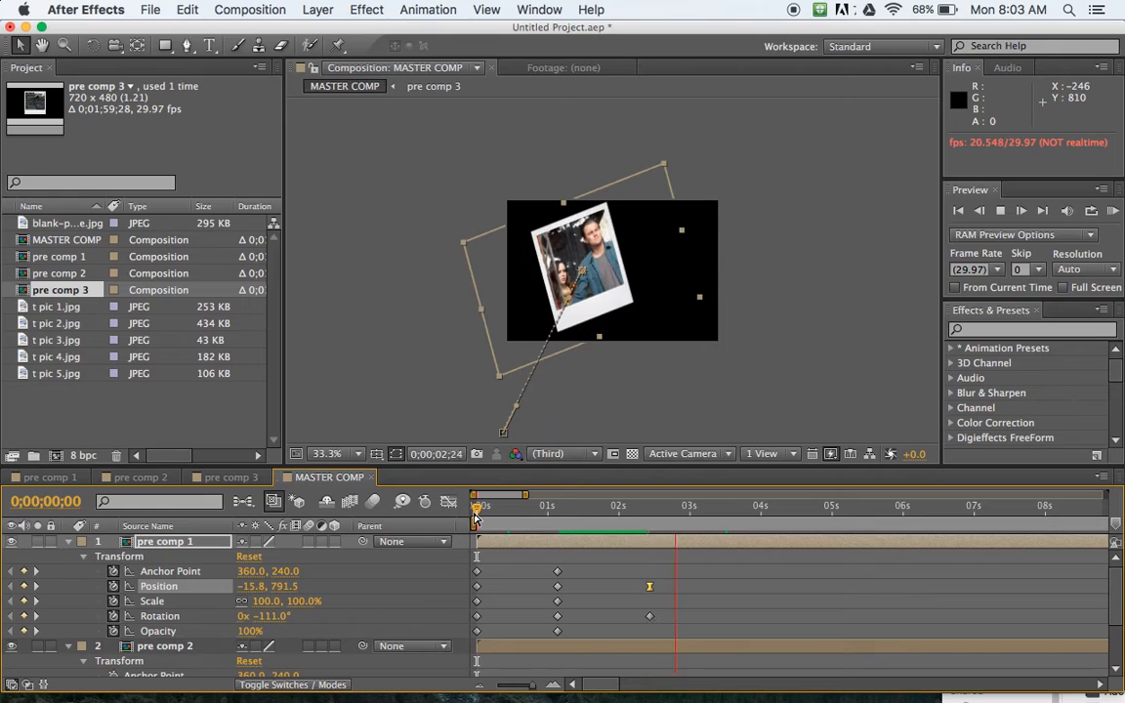
{"action": "key", "text": "space"}
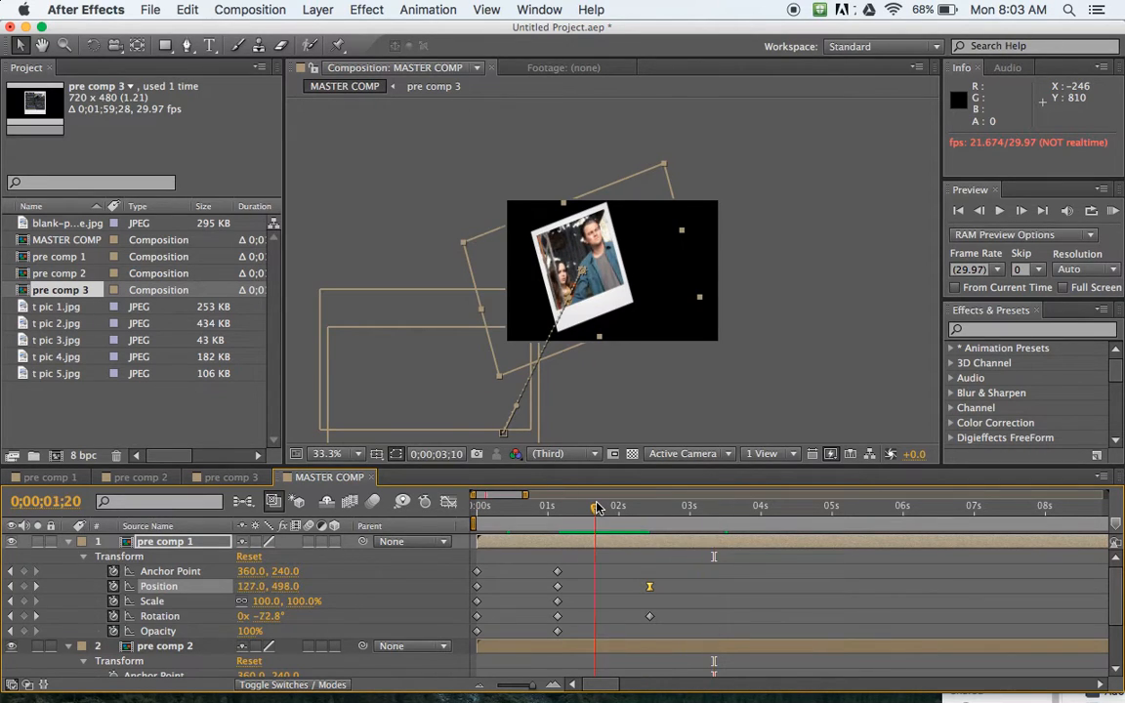
{"action": "key", "text": "space"}
{"action": "key", "text": "space"}
Apply Easy Ease to pre comp 1's last Rotation keyframe at 0;00;02;13.
{"action": "right_click", "coordinate": [650, 616]}
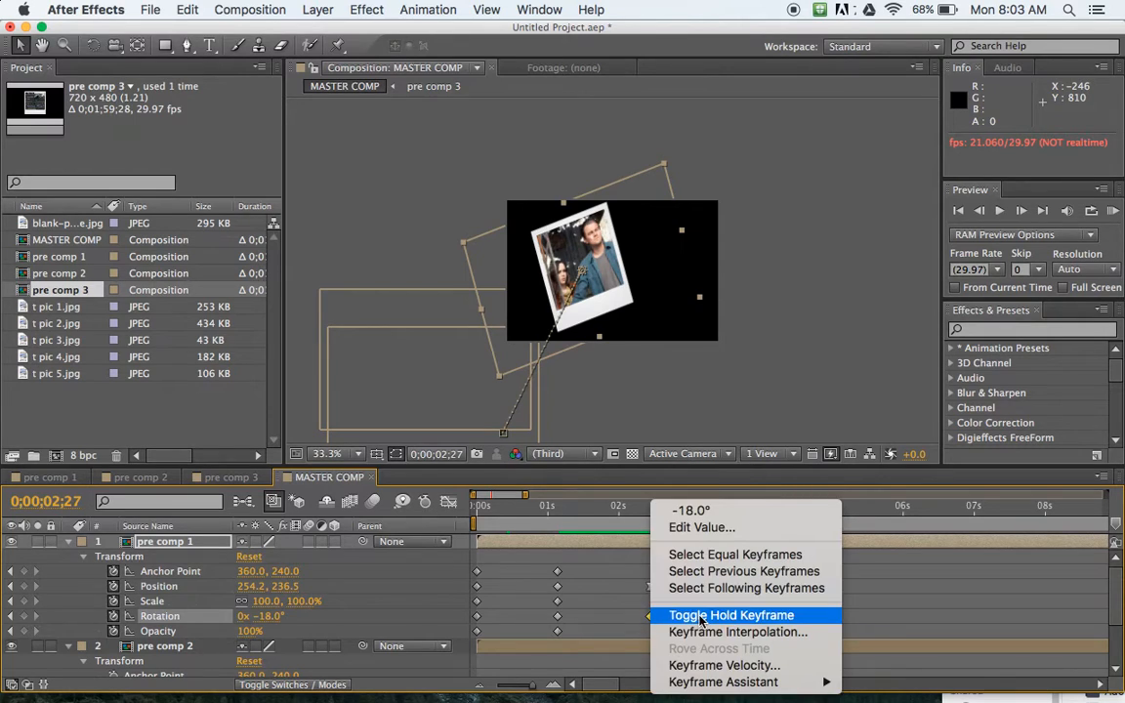
{"action": "mouse_move", "coordinate": [728, 682]}
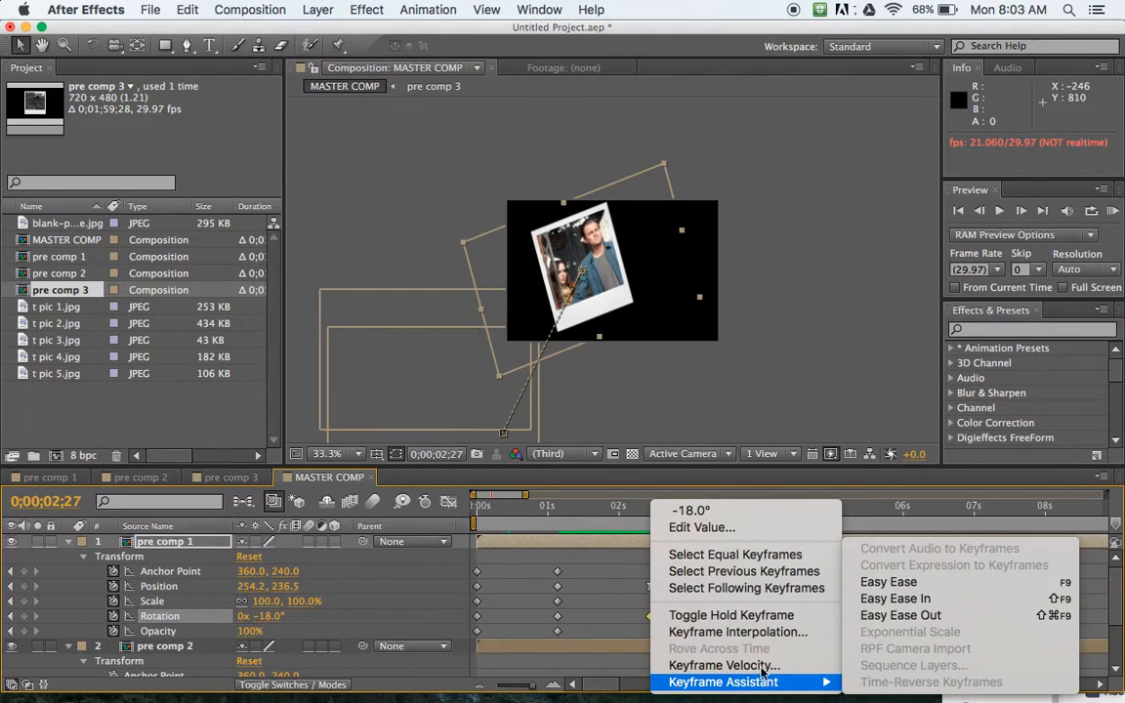
{"action": "left_click", "coordinate": [914, 583]}
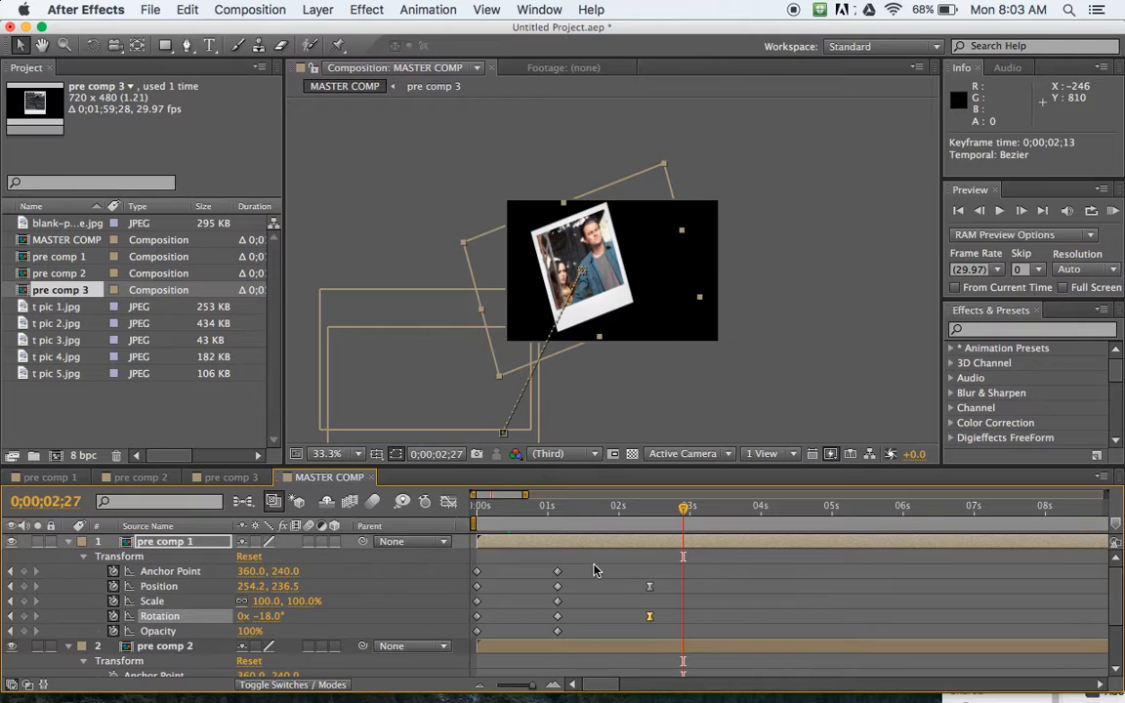
Replay pre comp 1's entrance from about 0;00;01;08 to check the eased movement and rotation together.
{"action": "left_click", "coordinate": [577, 508]}
{"action": "key", "text": "space"}
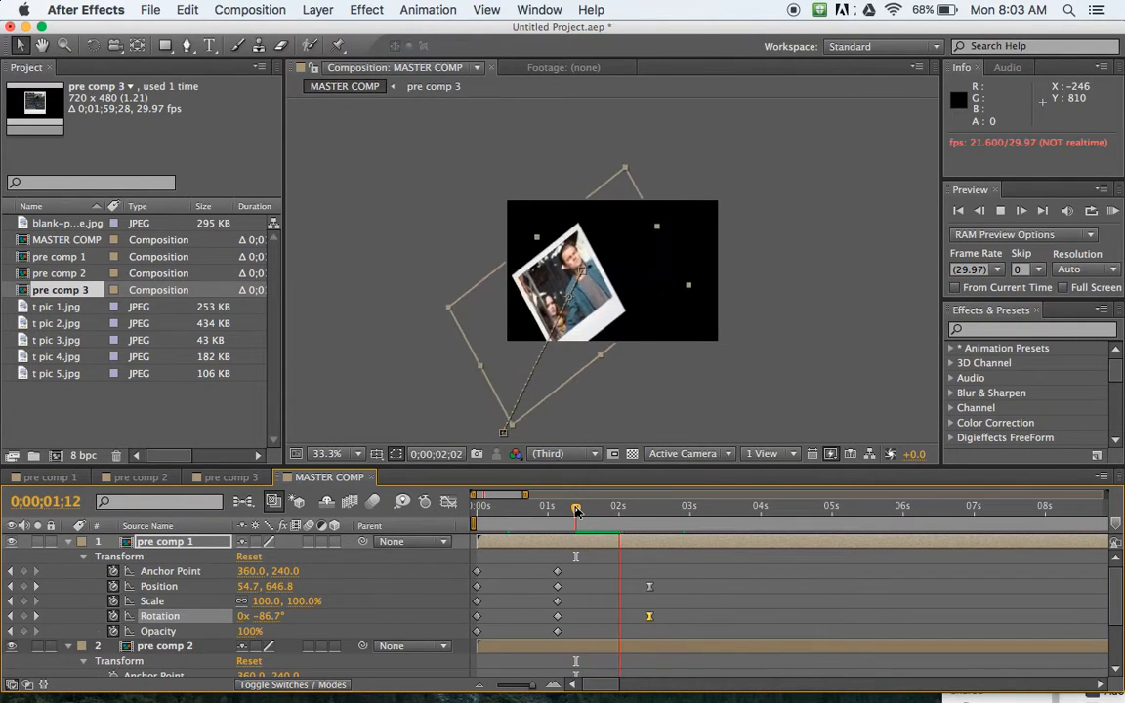
{"action": "left_click", "coordinate": [568, 507]}
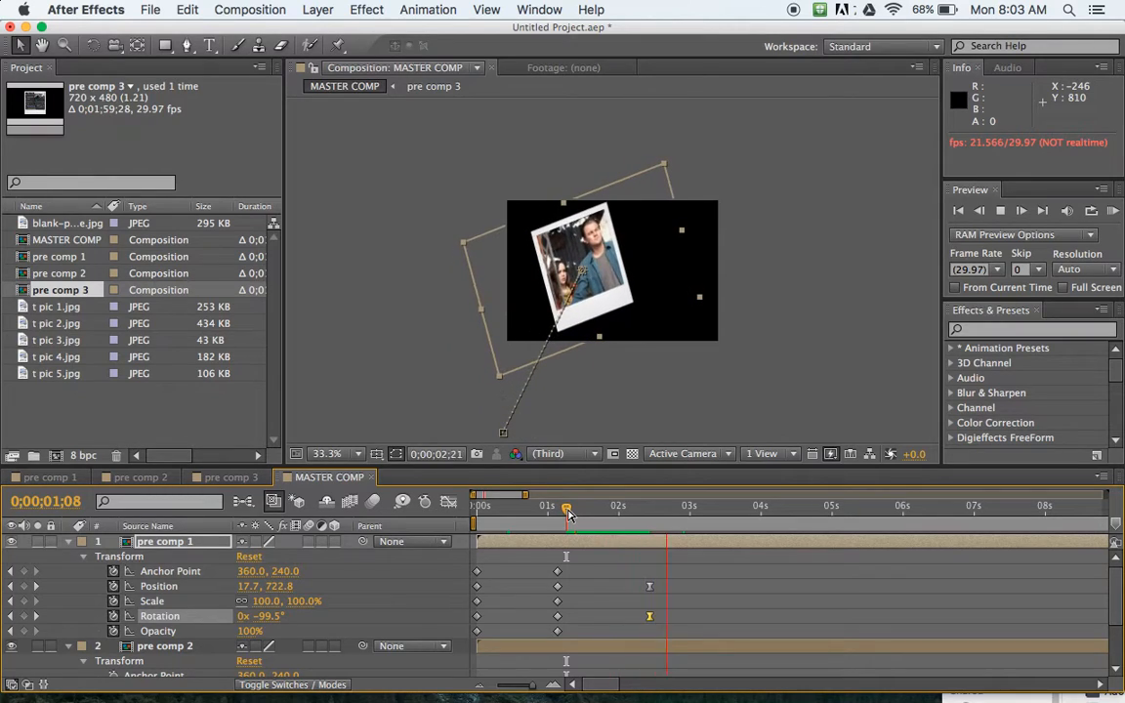
{"action": "key", "text": "space"}
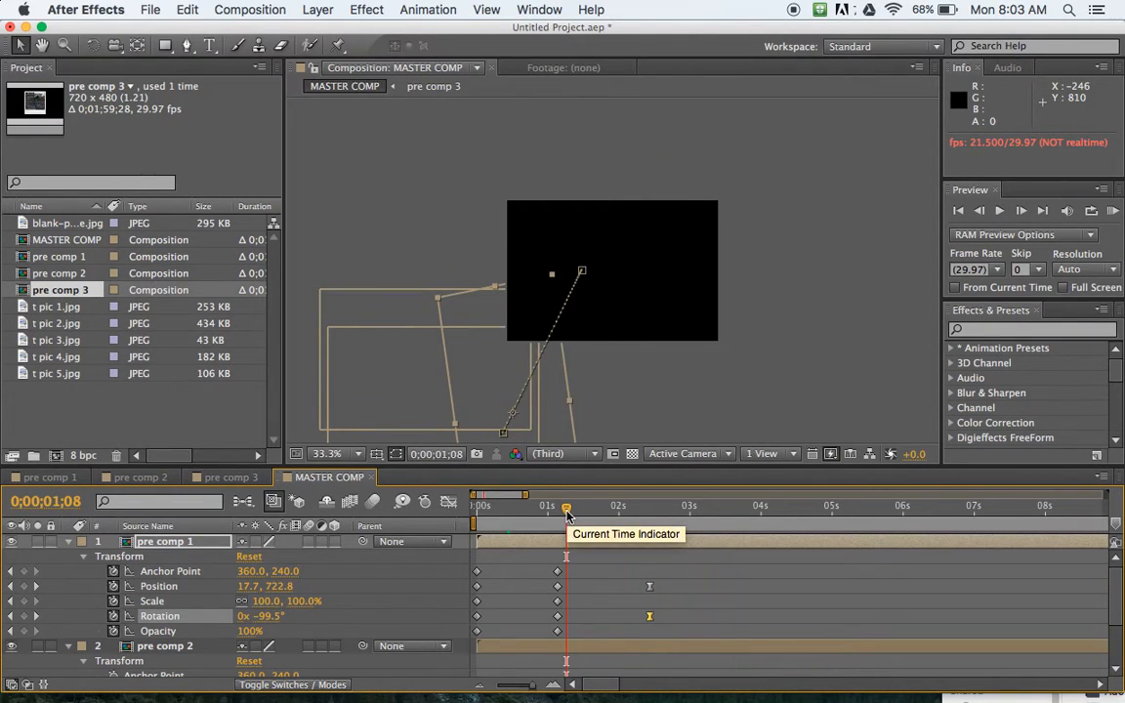
{"action": "key", "text": "space"}
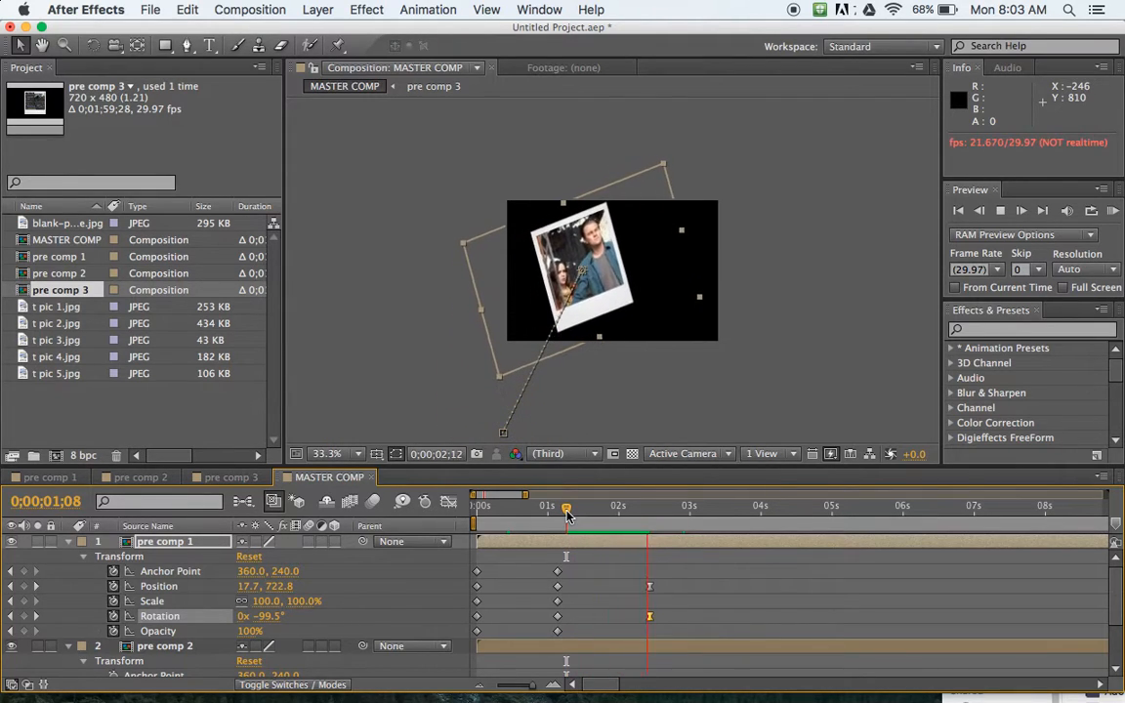
{"action": "key", "text": "space"}
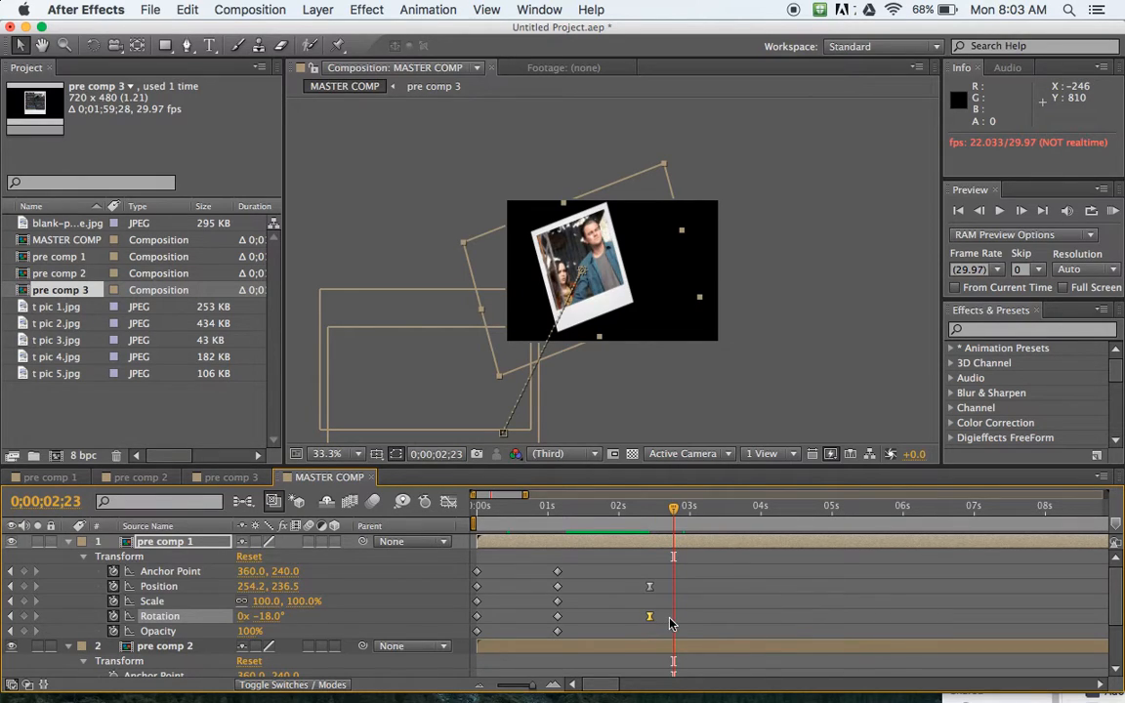
Rotate the pre comp 2 layer to 188° and move it off-frame below the lower-right corner, to about position 942, 834.
{"action": "left_click", "coordinate": [67, 545]}
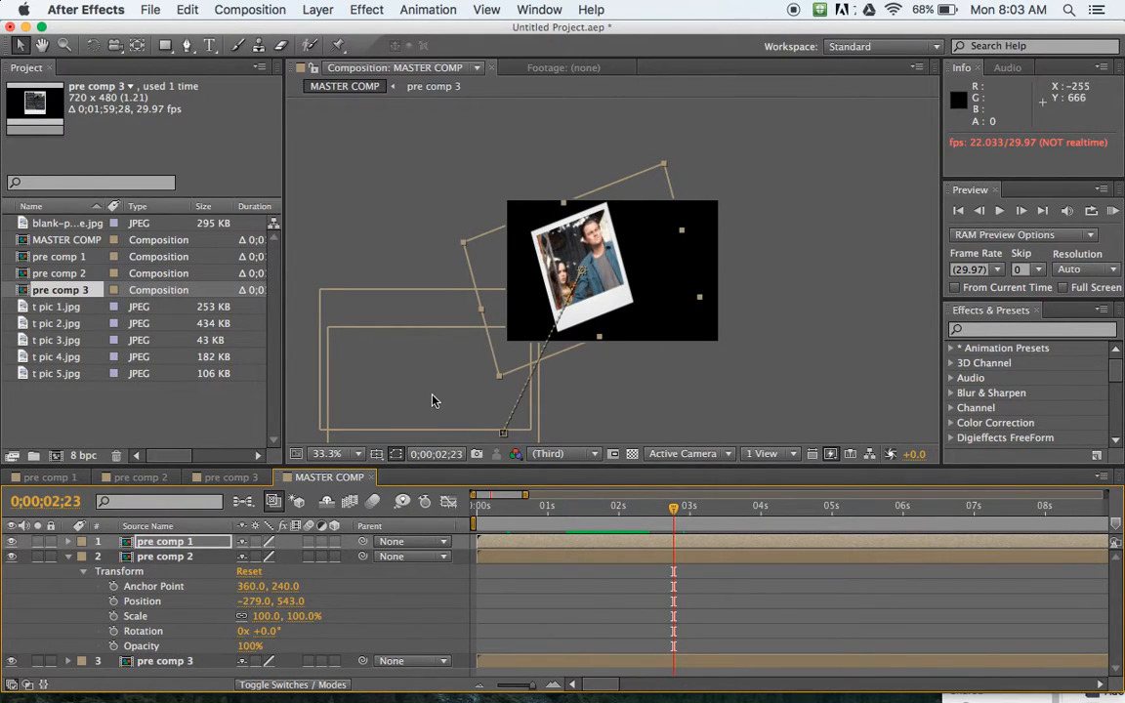
{"action": "left_click", "coordinate": [181, 559]}
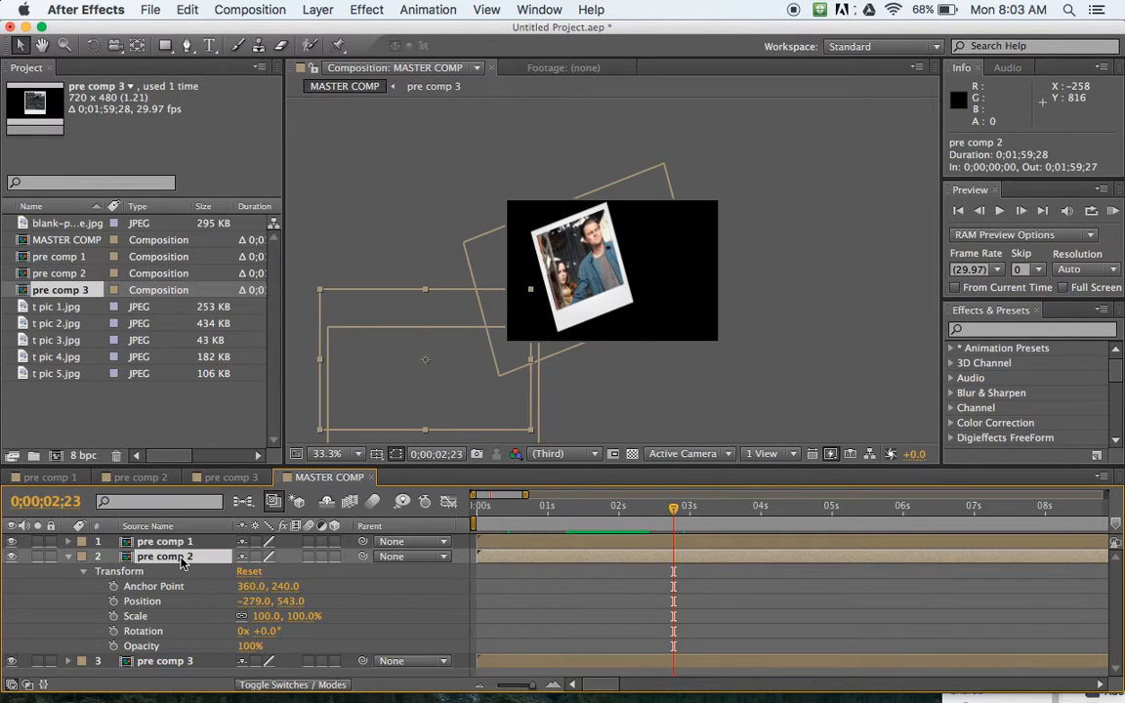
{"action": "left_click_drag", "start_coordinate": [423, 308], "coordinate": [696, 291]}
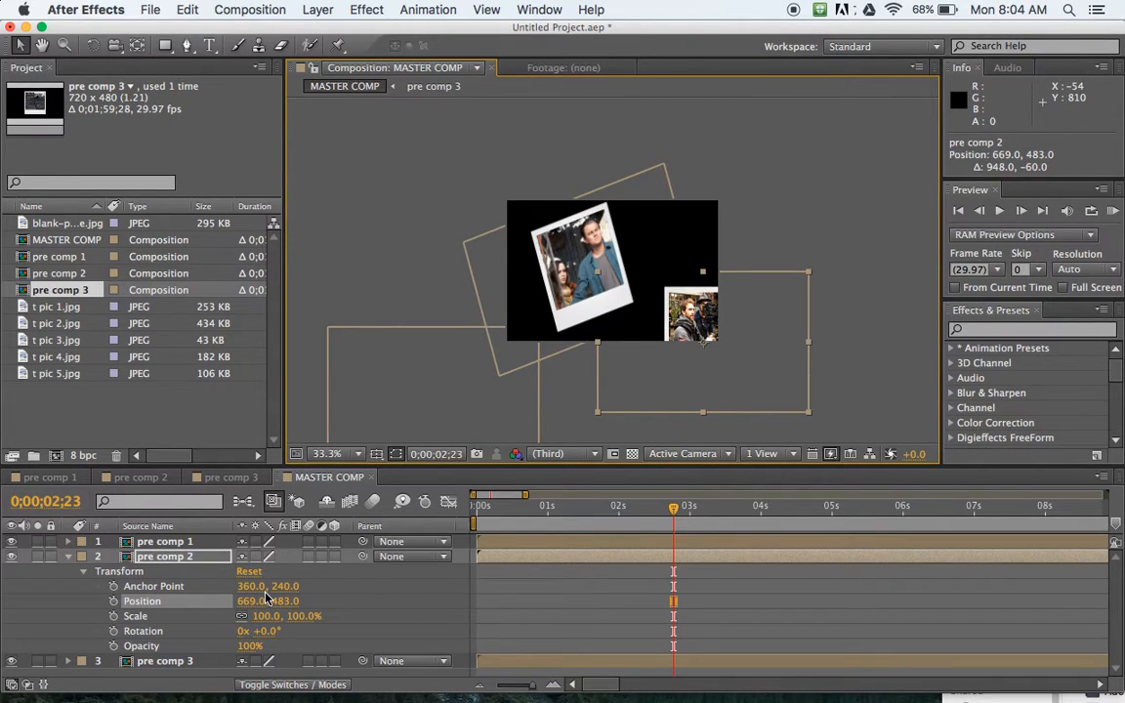
{"action": "left_click_drag", "start_coordinate": [268, 631], "coordinate": [427, 624]}
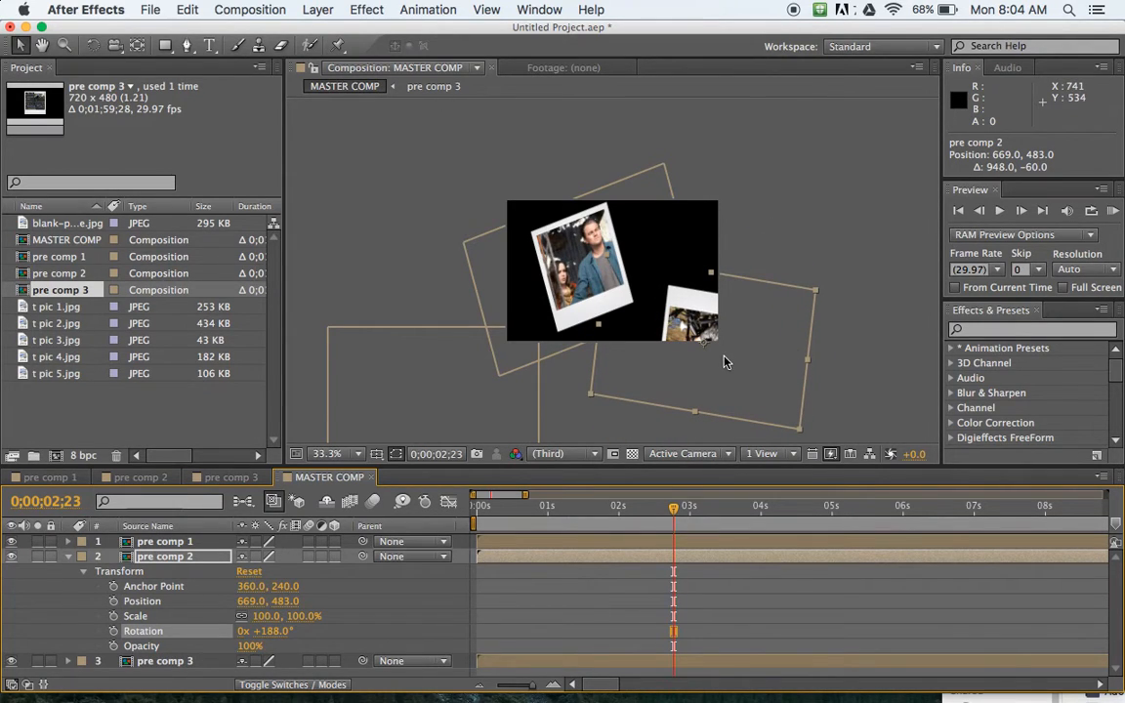
{"action": "left_click_drag", "start_coordinate": [725, 374], "coordinate": [807, 476]}
Start keyframing pre comp 2's Anchor Point, Position, Scale, Rotation and Opacity at 0;00;01;16.
{"action": "left_click_drag", "start_coordinate": [626, 515], "coordinate": [585, 515]}
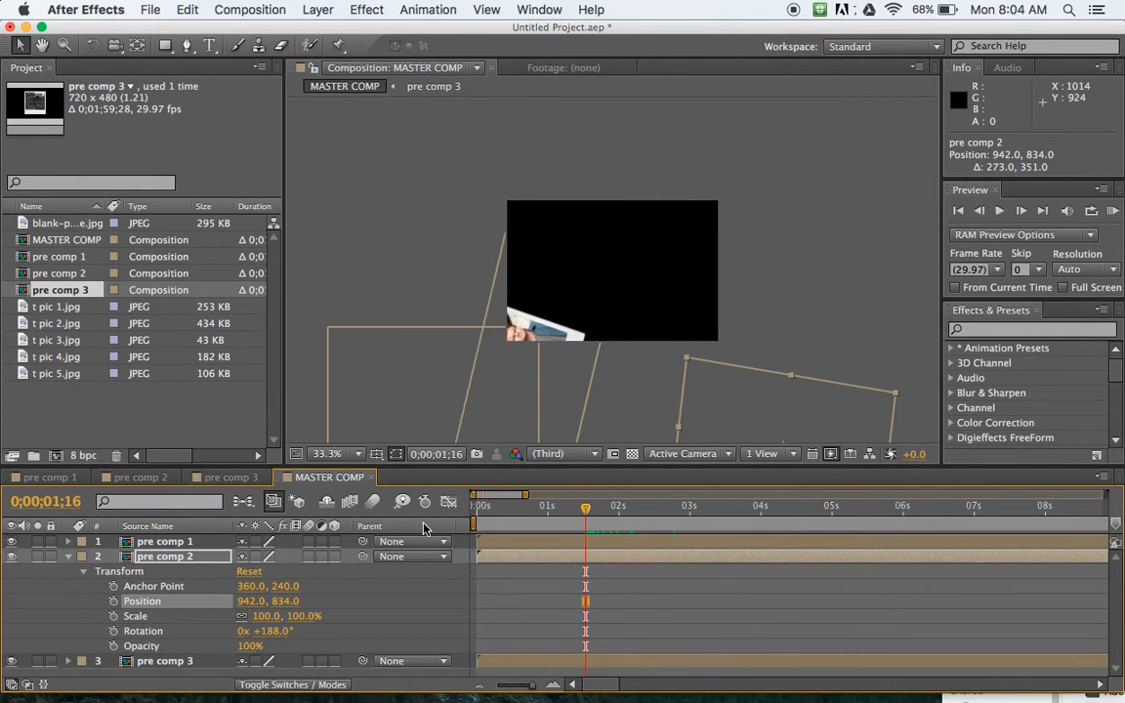
{"action": "left_click", "coordinate": [114, 586]}
{"action": "left_click", "coordinate": [113, 601]}
{"action": "left_click", "coordinate": [114, 617]}
{"action": "left_click", "coordinate": [113, 631]}
{"action": "left_click", "coordinate": [114, 646]}
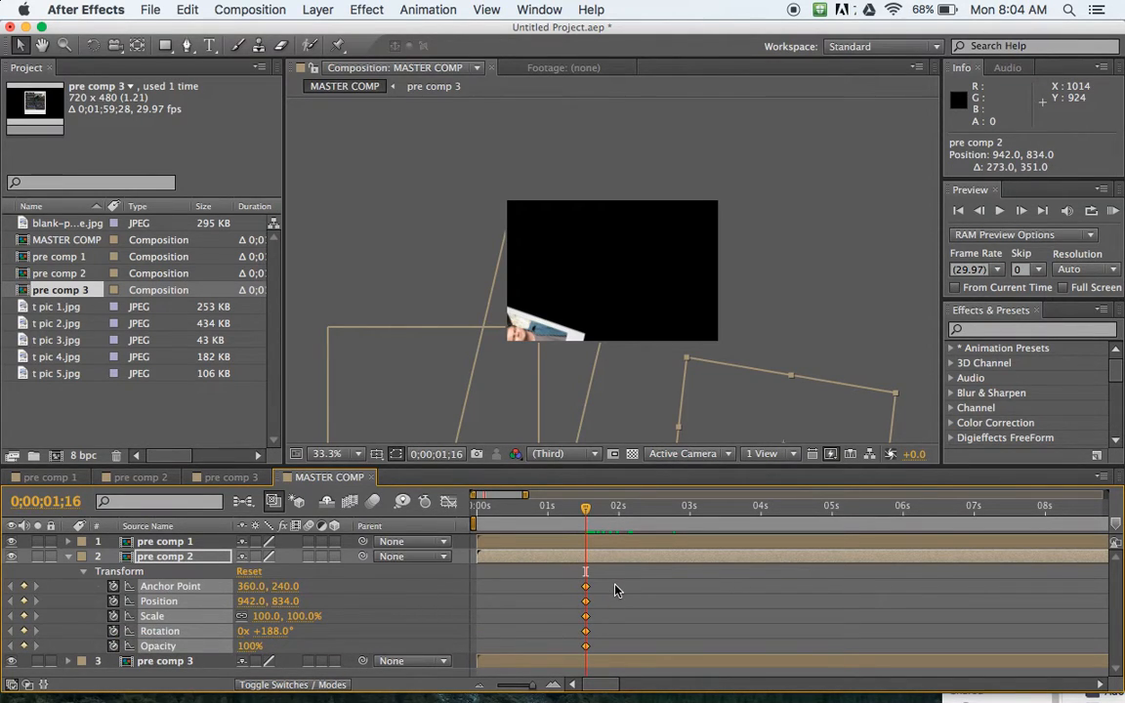
Add keyframes for all five transform properties of pre comp 2 at 0;00;02;11.
{"action": "key", "text": "space"}
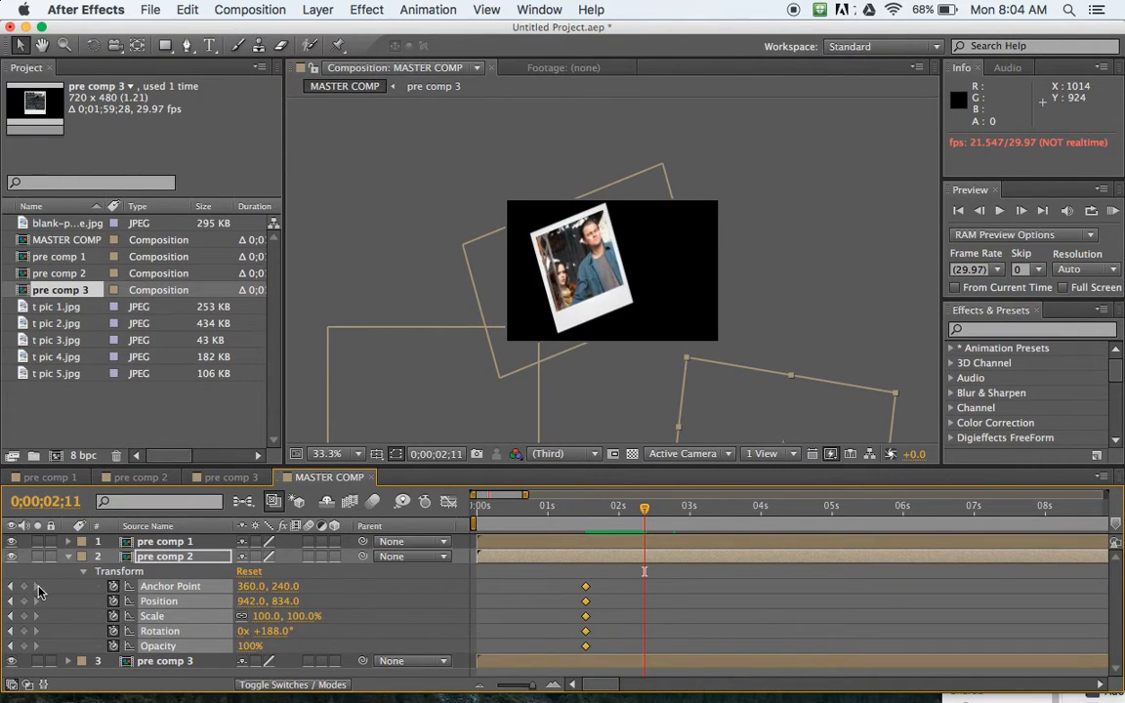
{"action": "left_click", "coordinate": [23, 586]}
{"action": "left_click", "coordinate": [23, 601]}
{"action": "left_click", "coordinate": [24, 616]}
{"action": "left_click", "coordinate": [23, 631]}
{"action": "left_click", "coordinate": [23, 646]}
{"action": "key", "text": "space"}
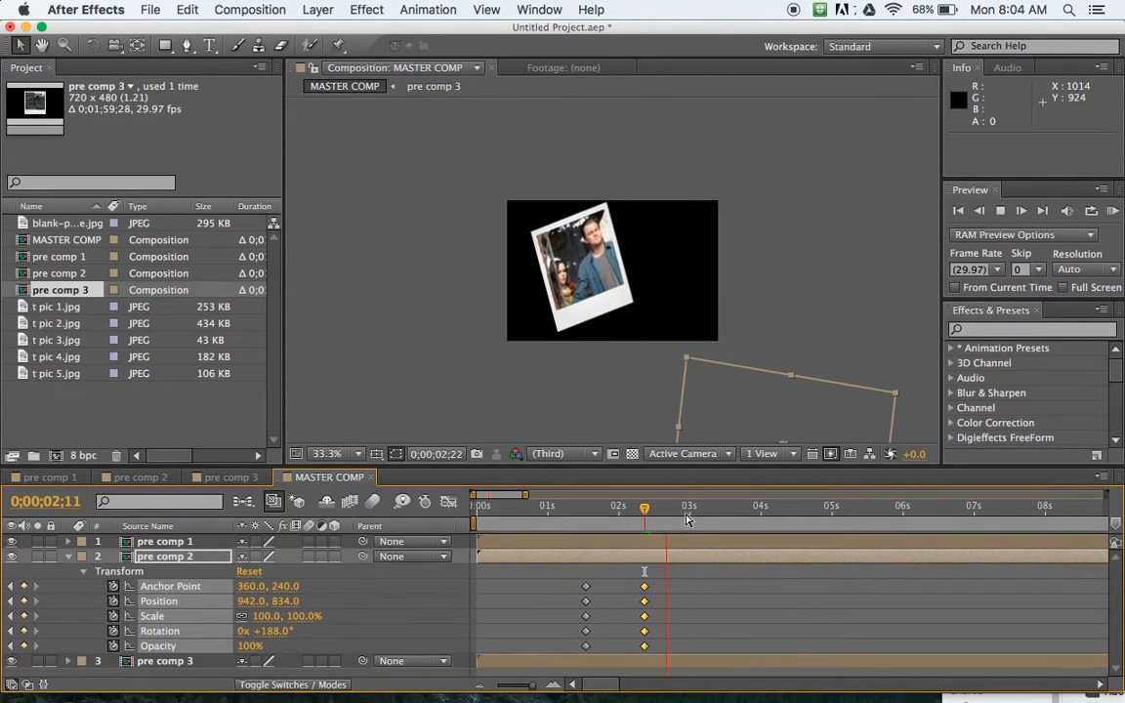
At 0;00;03;25, move the pre comp 2 layer into the frame at position 483, 255 and set its rotation to 17°.
{"action": "key", "text": "space"}
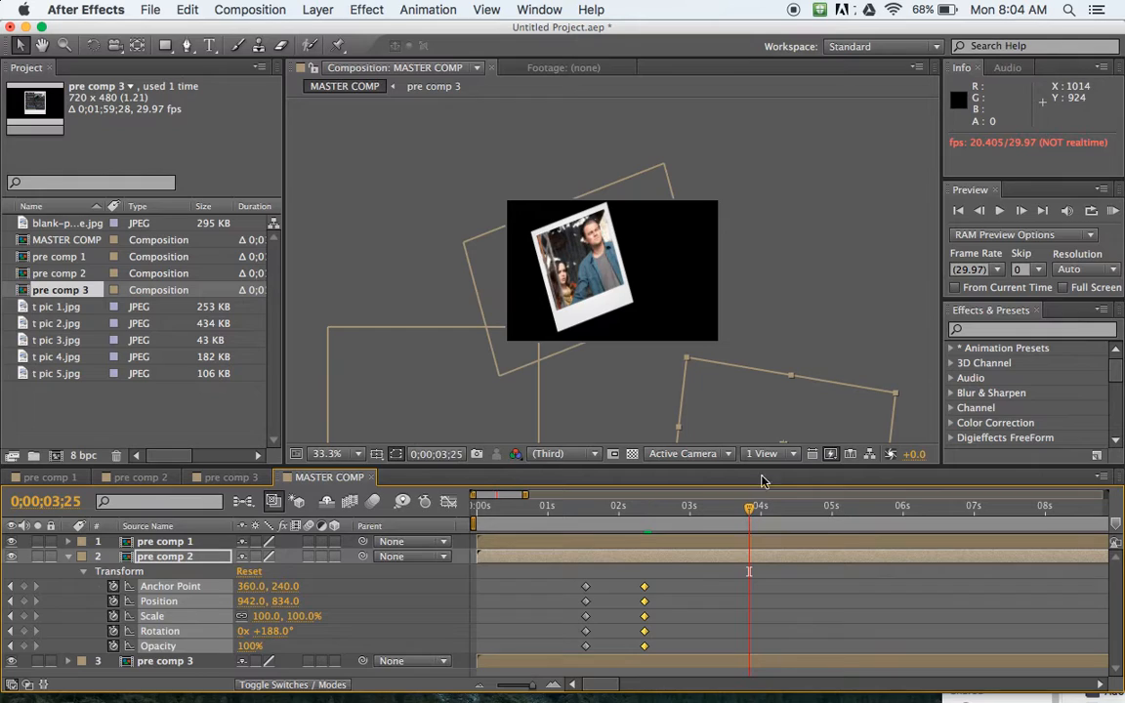
{"action": "left_click_drag", "start_coordinate": [743, 419], "coordinate": [602, 246]}
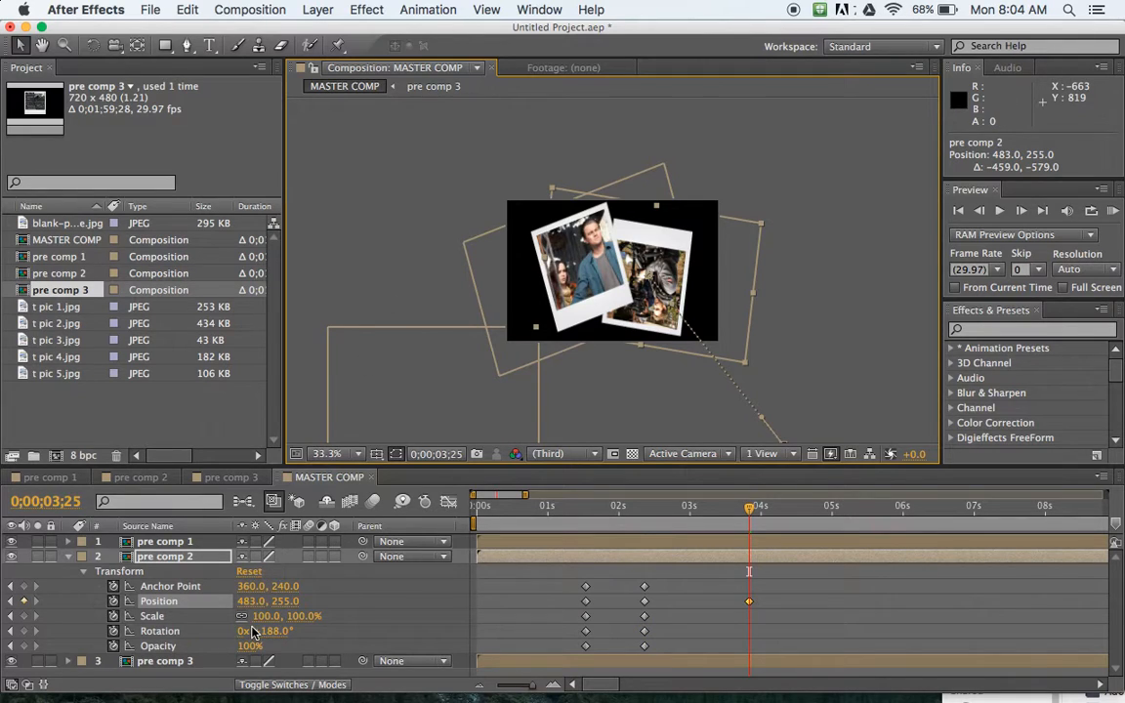
{"action": "left_click_drag", "start_coordinate": [251, 632], "coordinate": [133, 645]}
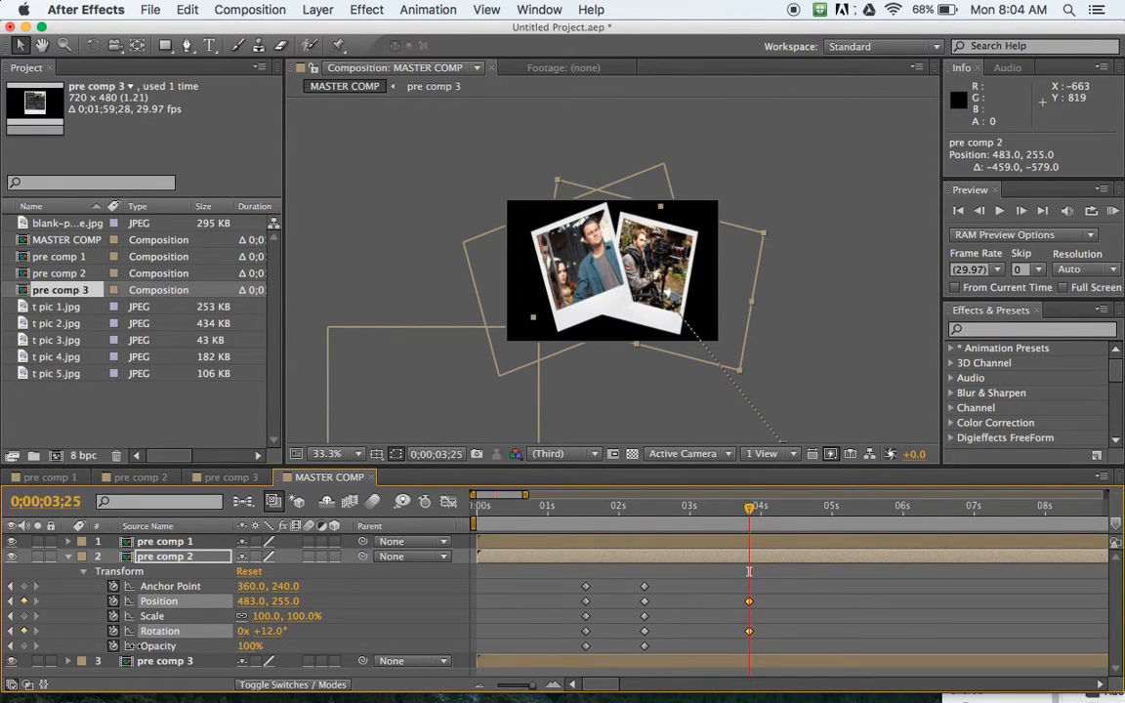
{"action": "left_click_drag", "start_coordinate": [130, 645], "coordinate": [141, 646]}
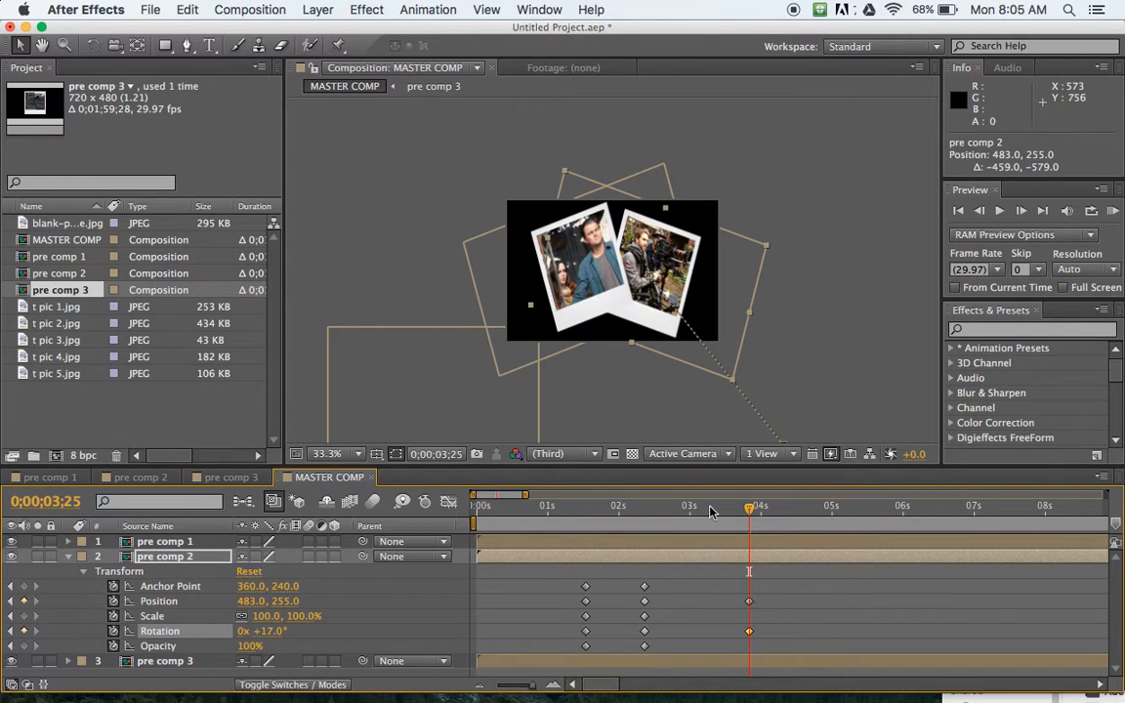
Stack pre comp 2 above pre comp 1 in the layer order and replay its entrance from 0;00;00;27.
{"action": "left_click", "coordinate": [655, 512]}
{"action": "key", "text": "space"}
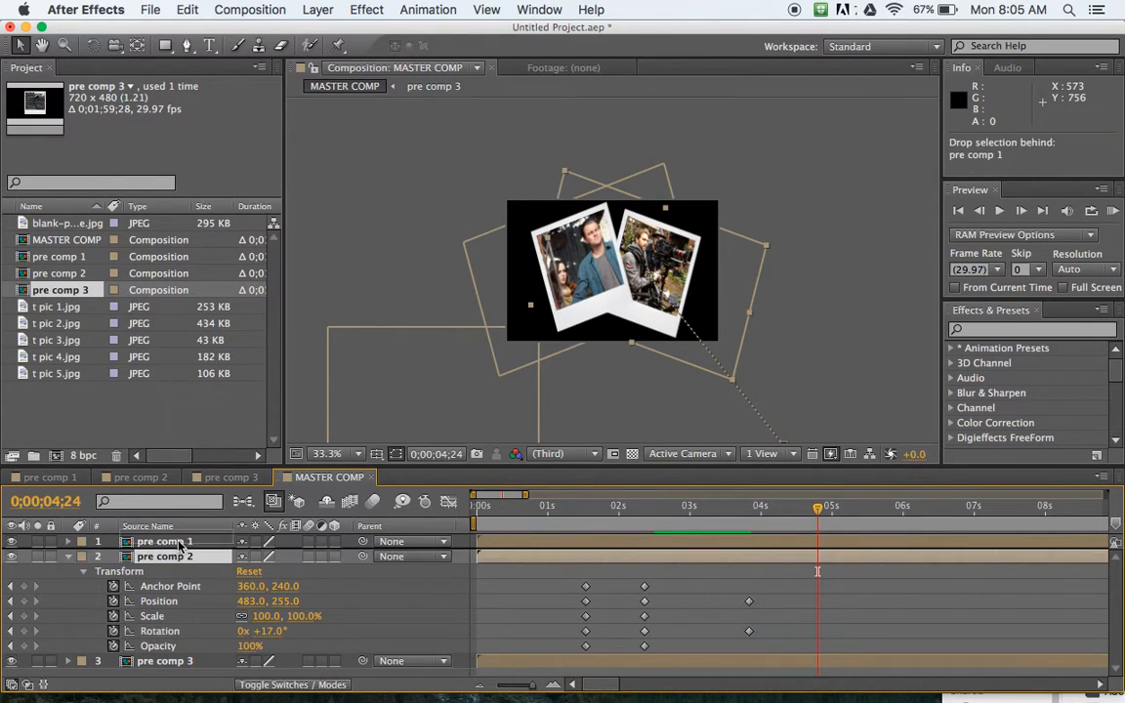
{"action": "key", "text": "super+shift+bracketright"}
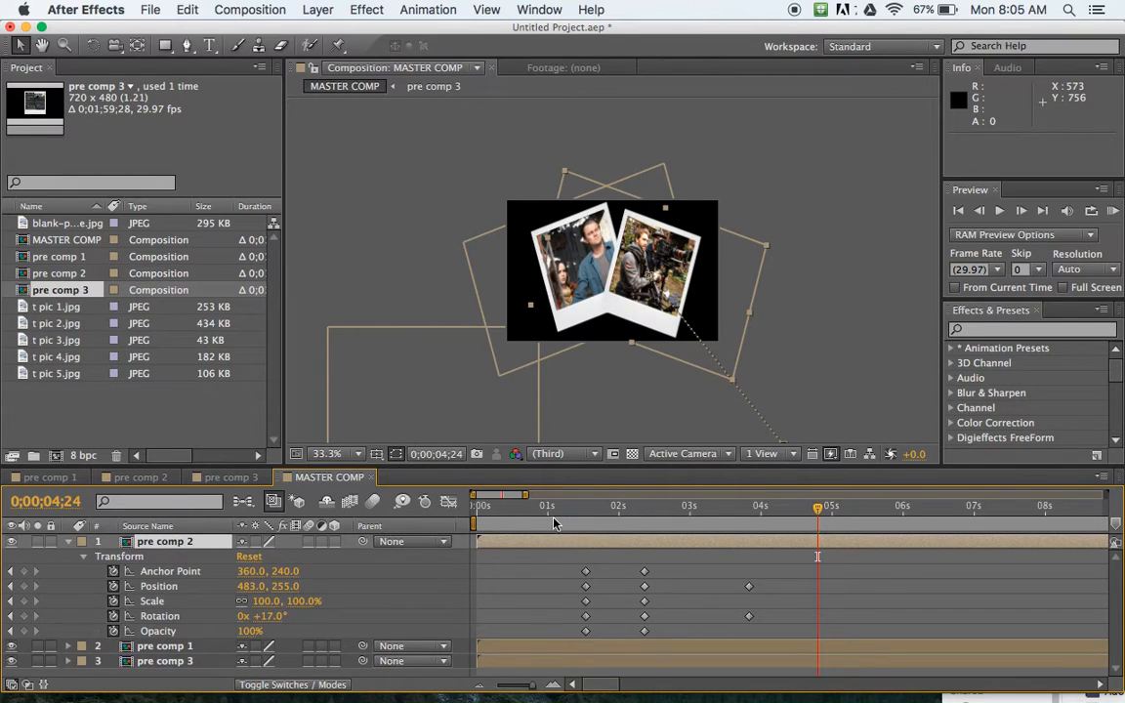
{"action": "left_click", "coordinate": [542, 510]}
{"action": "key", "text": "space"}
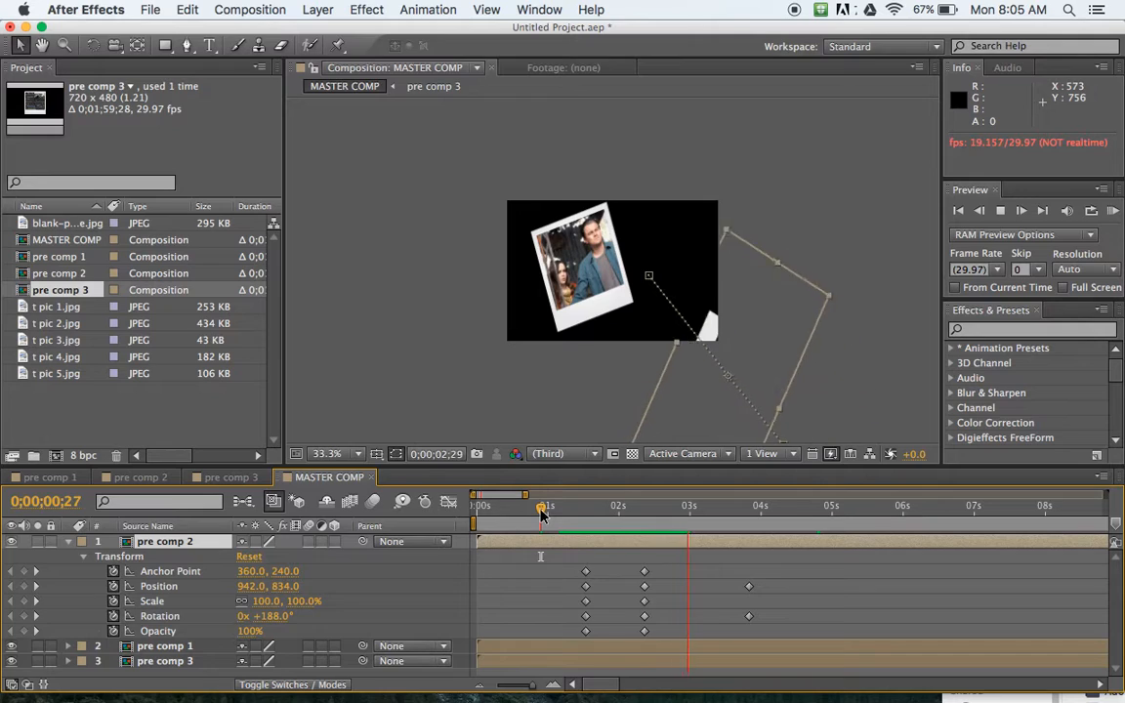
{"action": "key", "text": "space"}
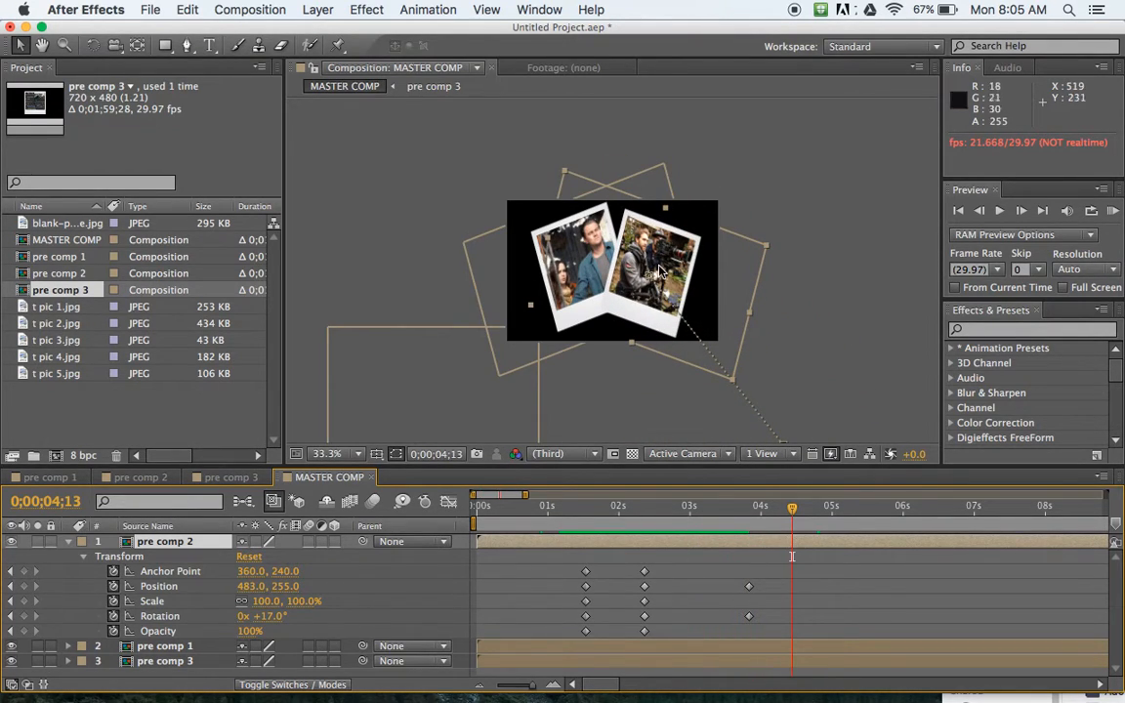
Apply Easy Ease to pre comp 2's final Rotation and Position keyframes at 0;00;03;25.
{"action": "left_click", "coordinate": [748, 619]}
{"action": "right_click", "coordinate": [748, 618]}
{"action": "mouse_move", "coordinate": [786, 681]}
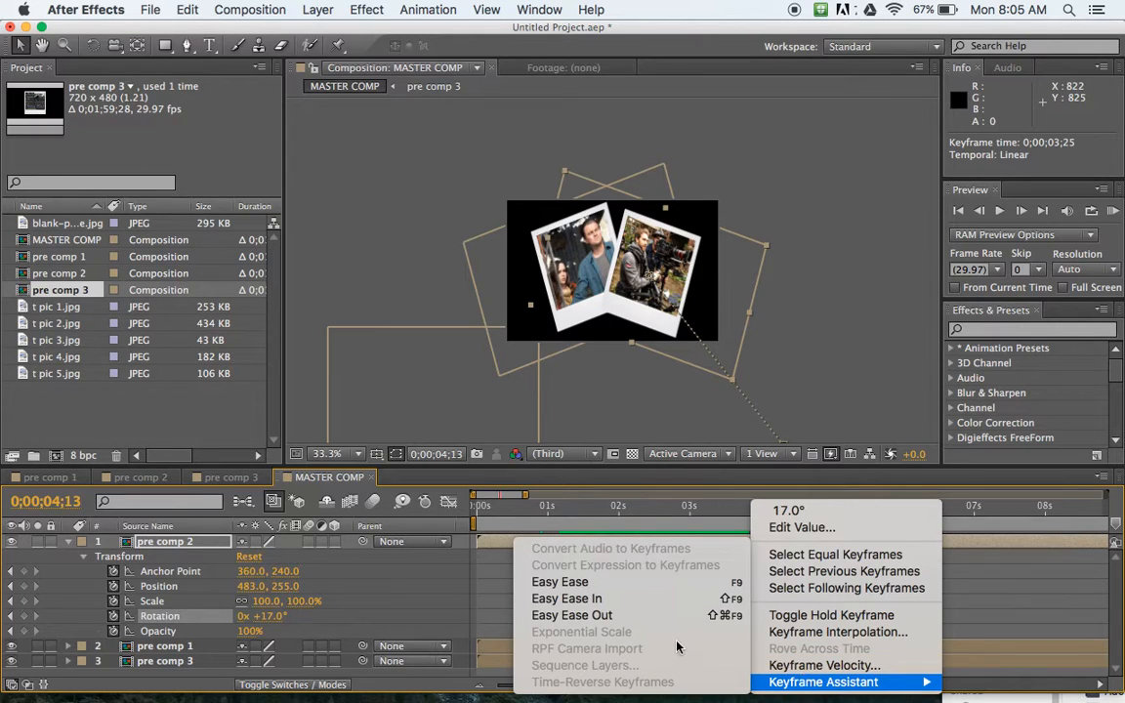
{"action": "left_click", "coordinate": [617, 582]}
{"action": "left_click", "coordinate": [749, 590]}
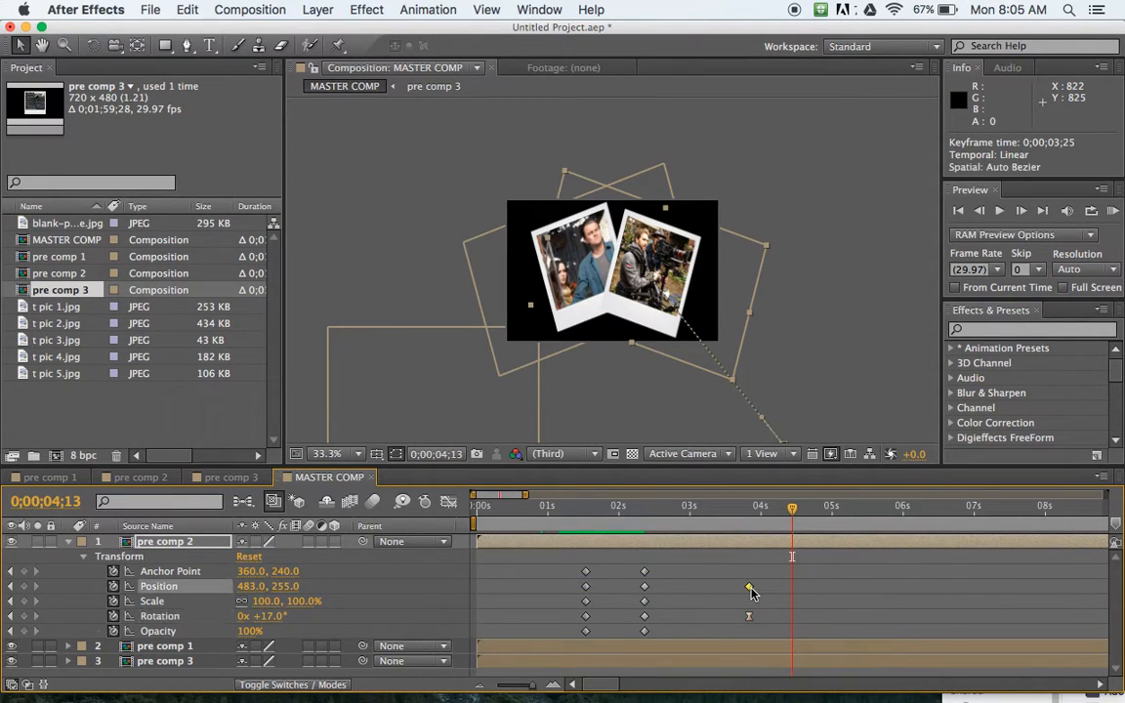
{"action": "right_click", "coordinate": [749, 591]}
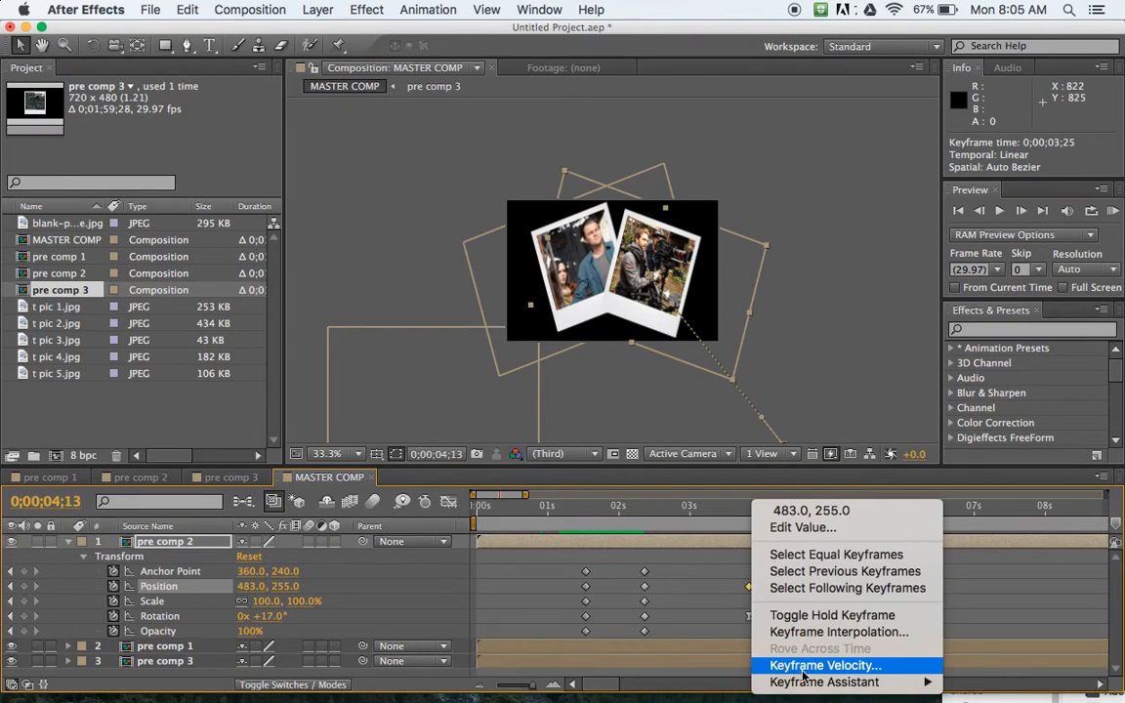
{"action": "mouse_move", "coordinate": [821, 682]}
{"action": "left_click", "coordinate": [635, 583]}
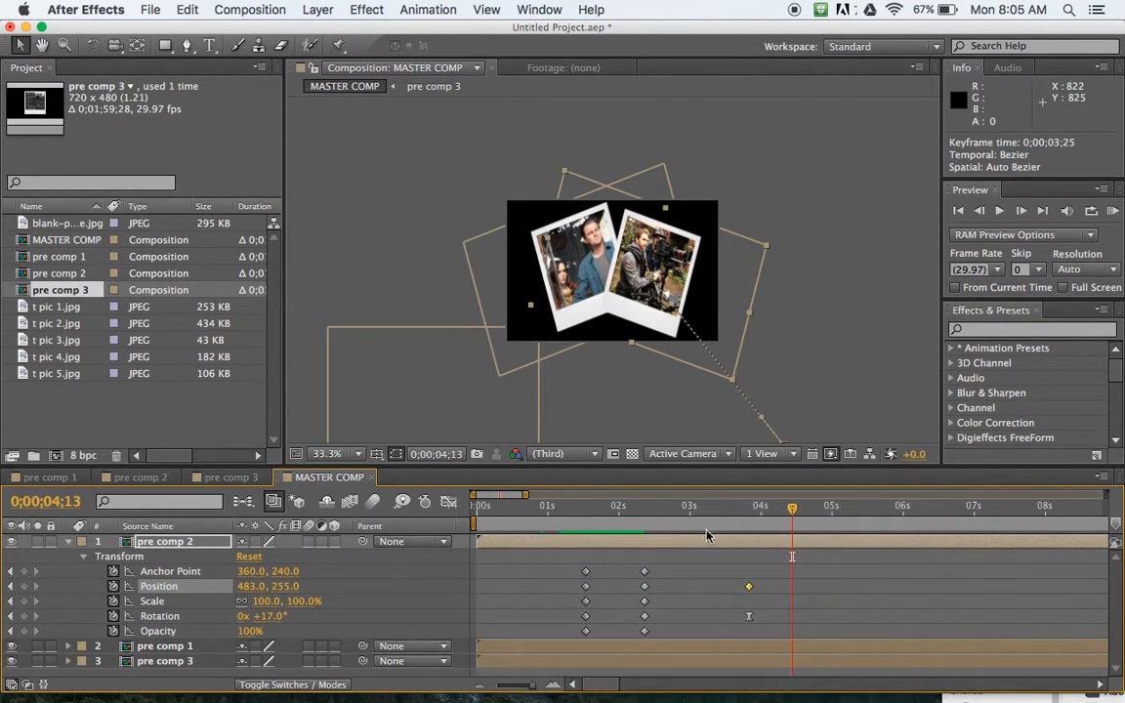
Replay pre comp 2's eased entrance from 0;00;01;01.
{"action": "left_click_drag", "start_coordinate": [620, 519], "coordinate": [550, 520]}
{"action": "key", "text": "space"}
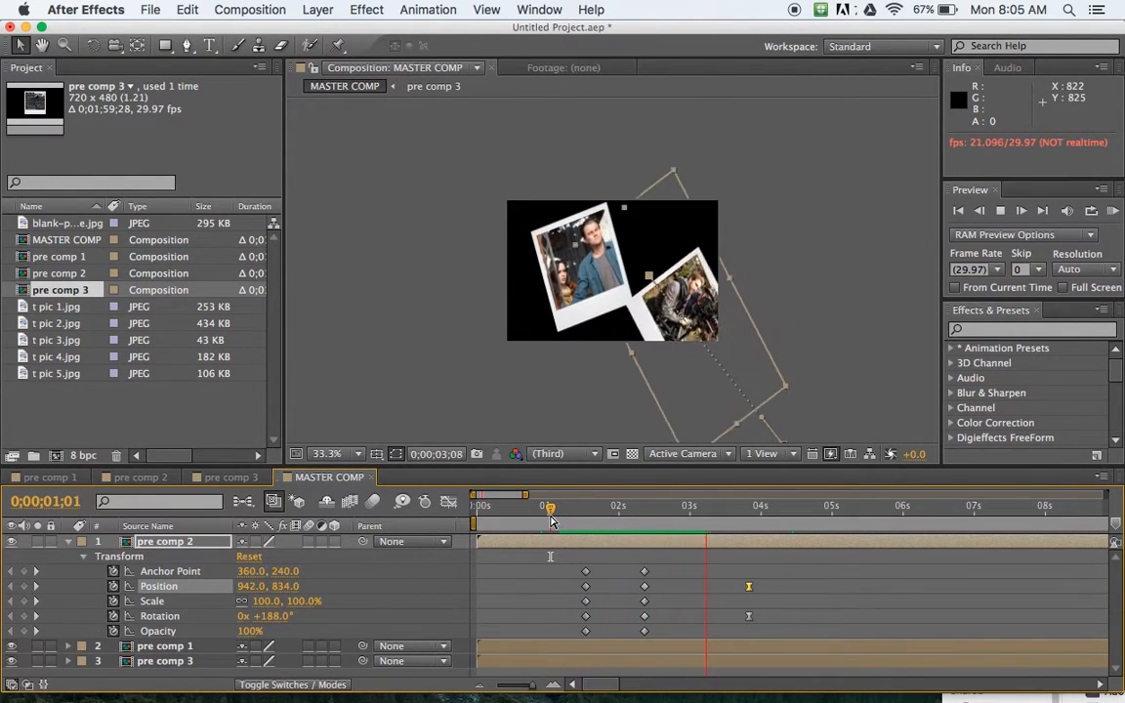
{"action": "key", "text": "space"}
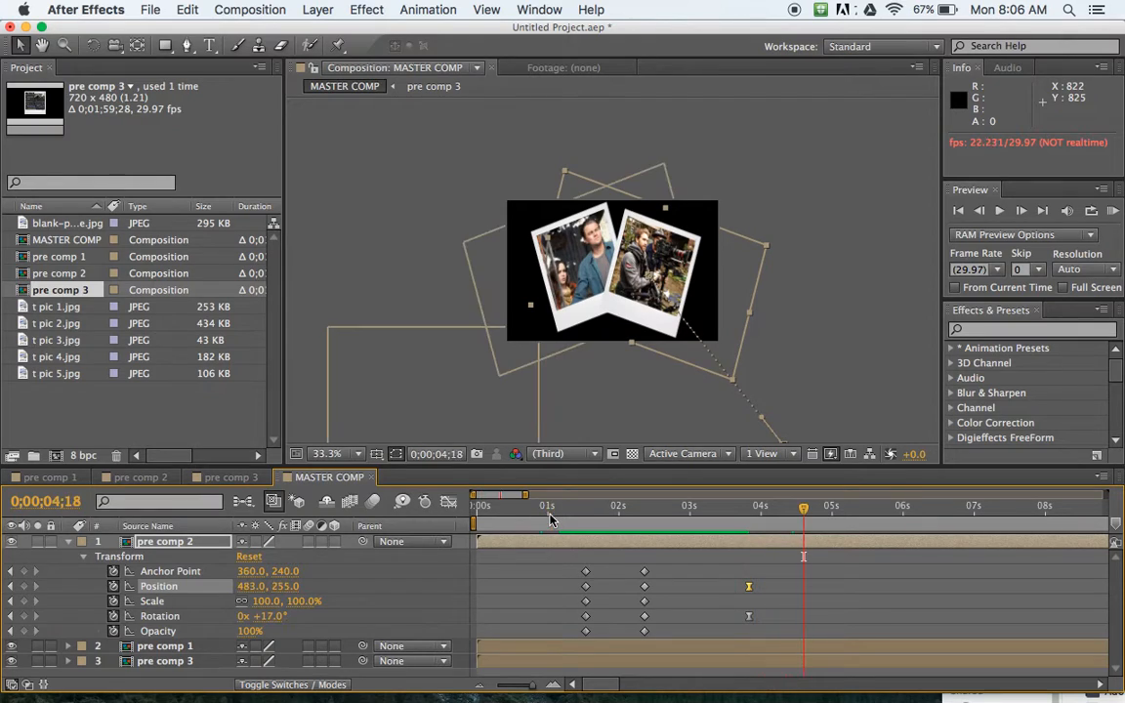
Move the pre comp 3 layer off-frame to the upper left, to about position -327, 51, and rotate it to -1x -1°.
{"action": "left_click", "coordinate": [68, 543]}
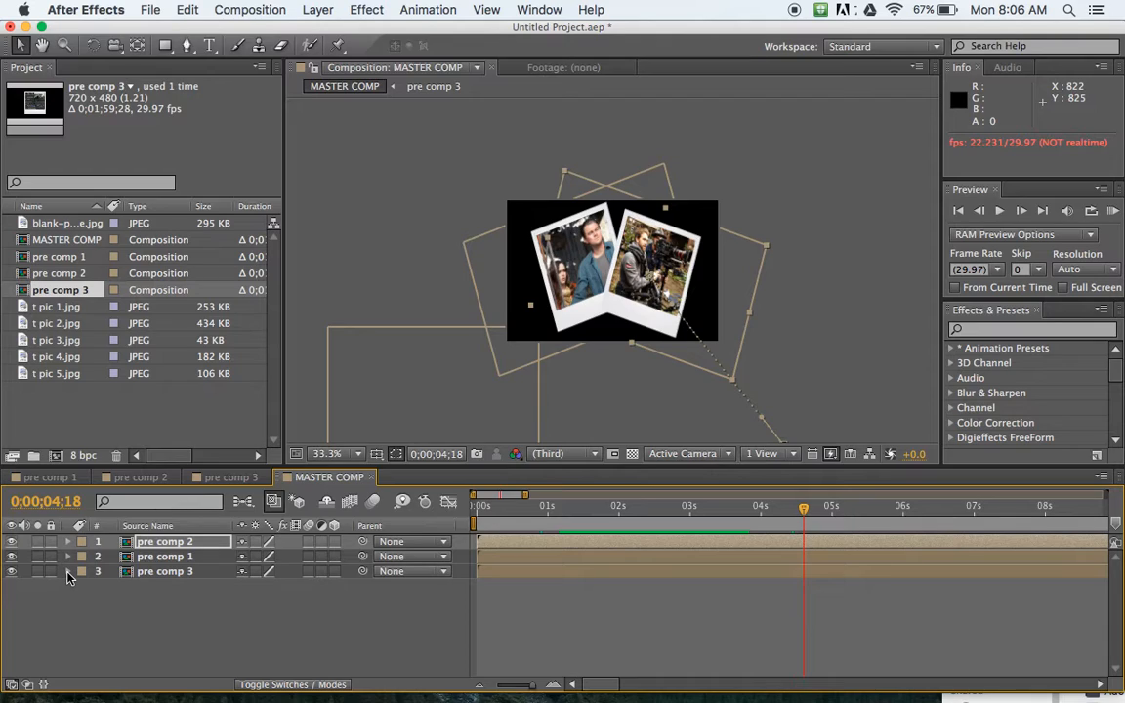
{"action": "left_click", "coordinate": [67, 572]}
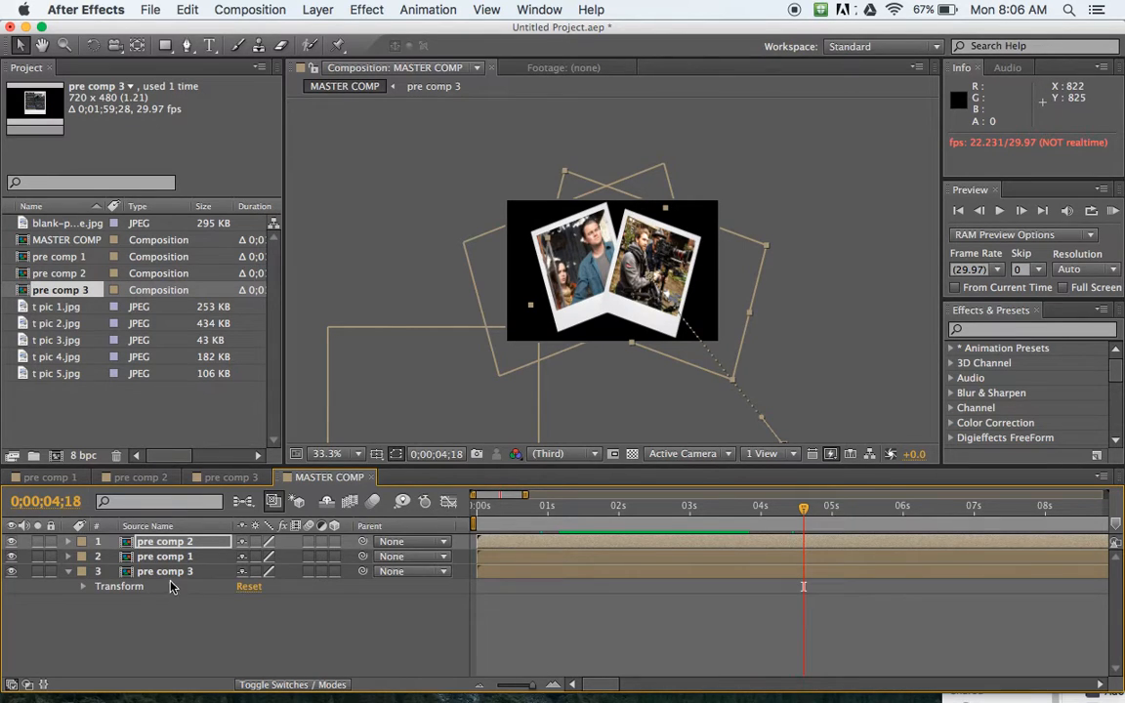
{"action": "left_click_drag", "start_coordinate": [428, 419], "coordinate": [596, 318]}
{"action": "left_click_drag", "start_coordinate": [600, 336], "coordinate": [394, 233]}
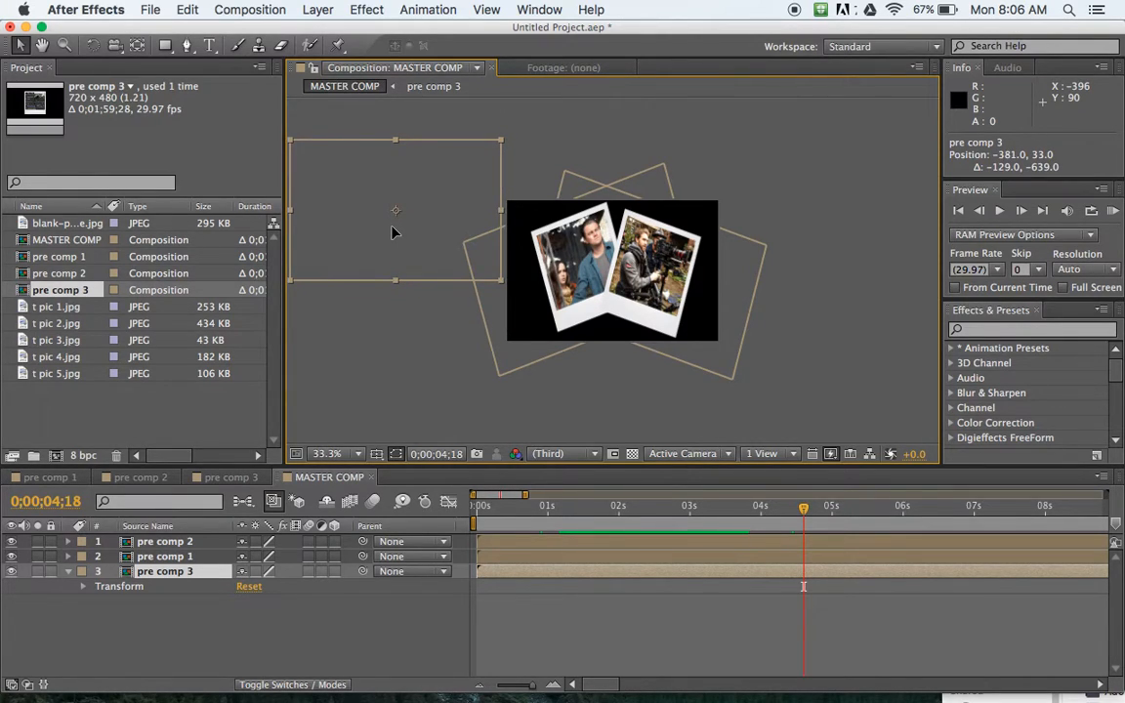
{"action": "mouse_move", "coordinate": [387, 232]}
{"action": "left_mouse_down"}
{"action": "mouse_move", "coordinate": [512, 268]}
{"action": "mouse_move", "coordinate": [394, 235]}
{"action": "left_mouse_up"}
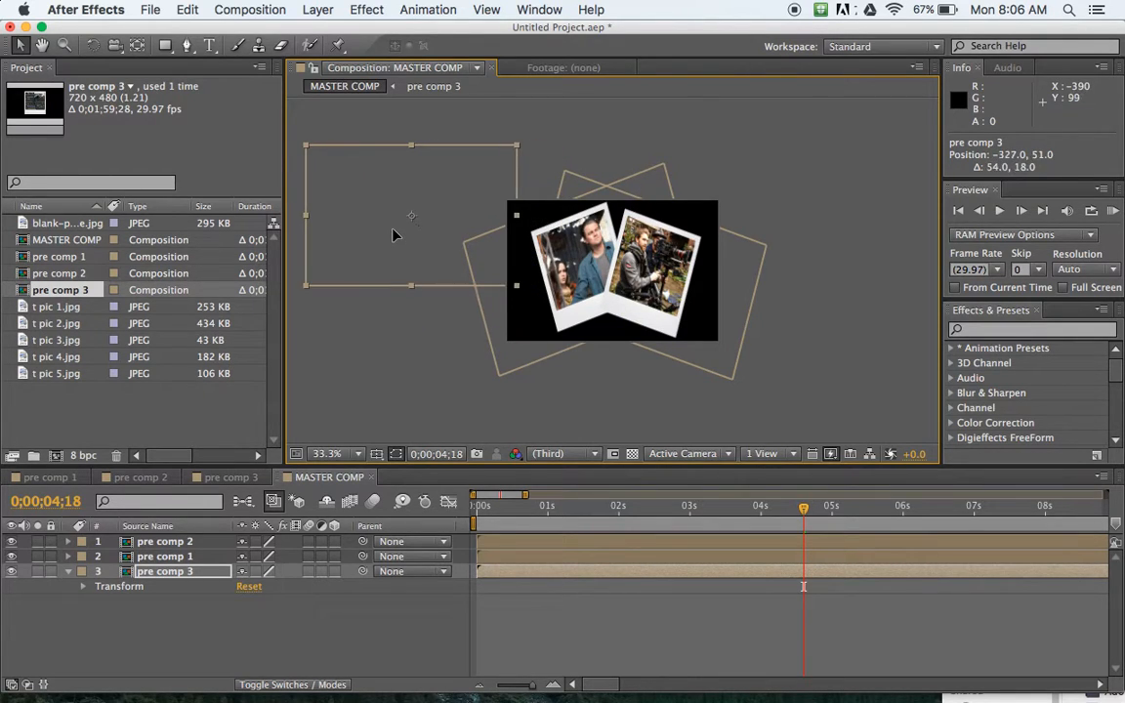
{"action": "left_click", "coordinate": [84, 587]}
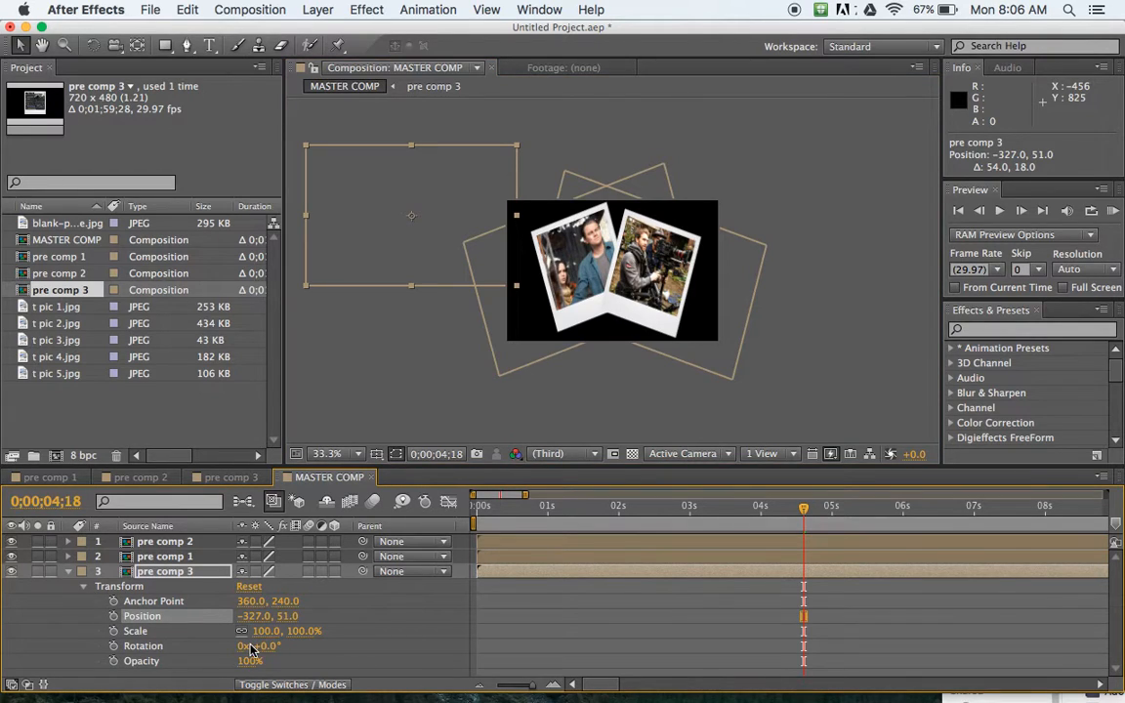
{"action": "left_click_drag", "start_coordinate": [266, 645], "coordinate": [1, 668]}
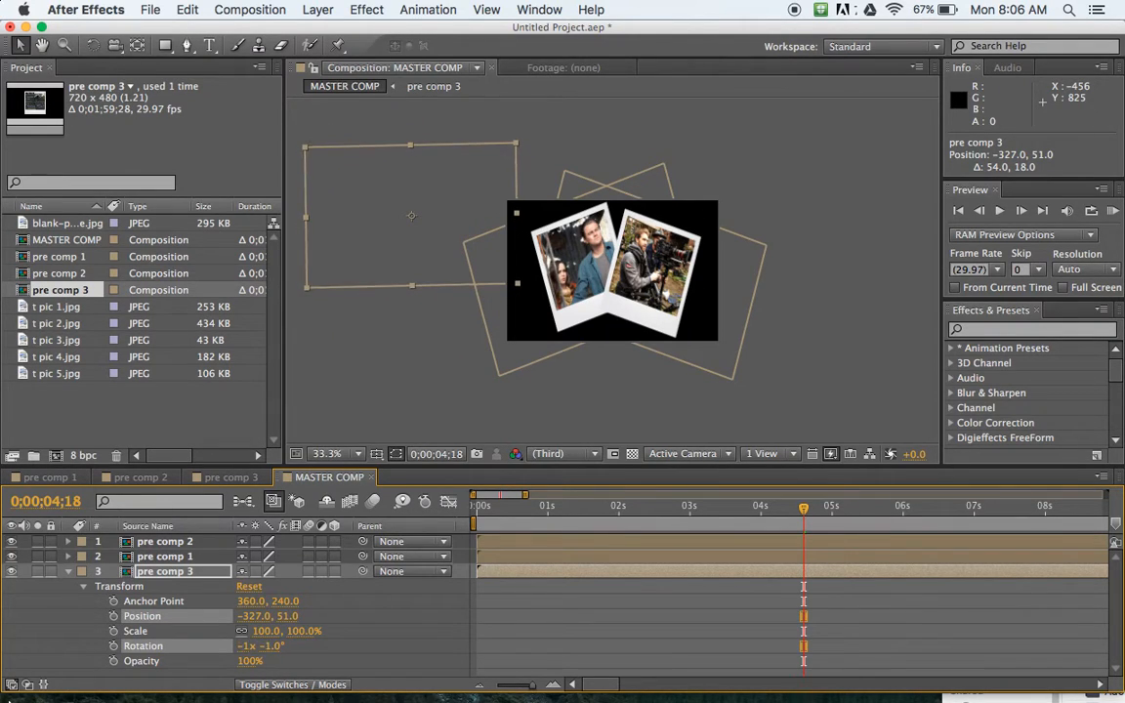
{"action": "mouse_move", "coordinate": [168, 684]}
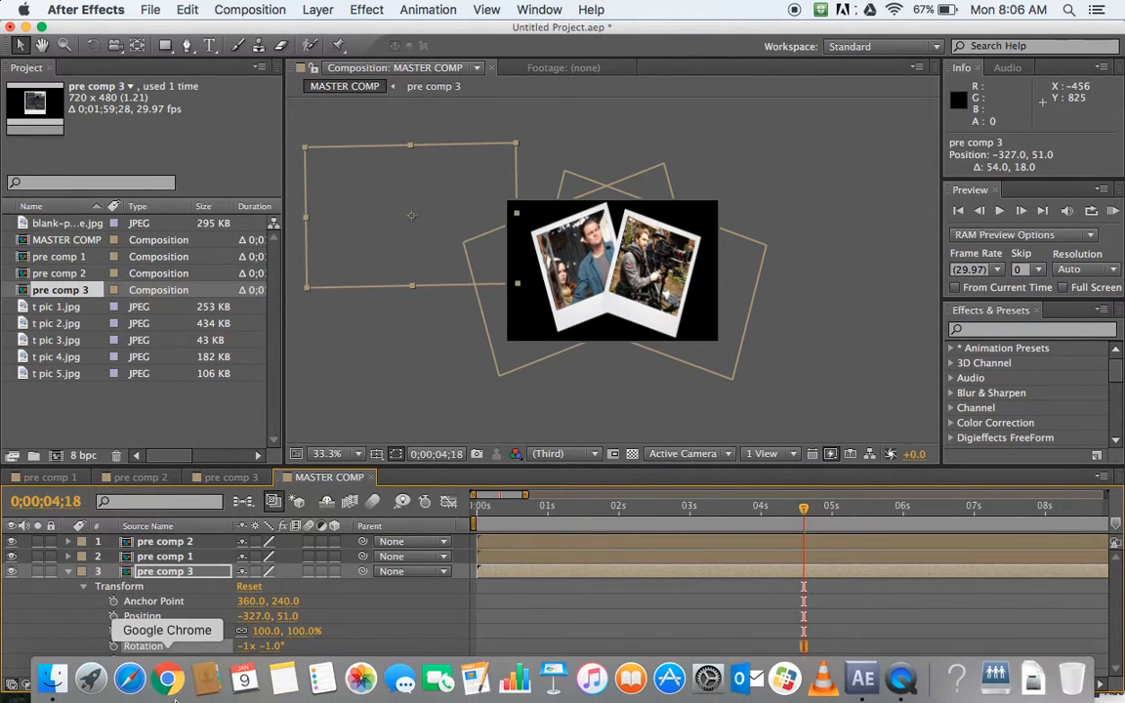
Start keyframing pre comp 3's Anchor Point, Position, Scale, Rotation and Opacity at 0;00;03;08.
{"action": "left_click_drag", "start_coordinate": [772, 510], "coordinate": [711, 515]}
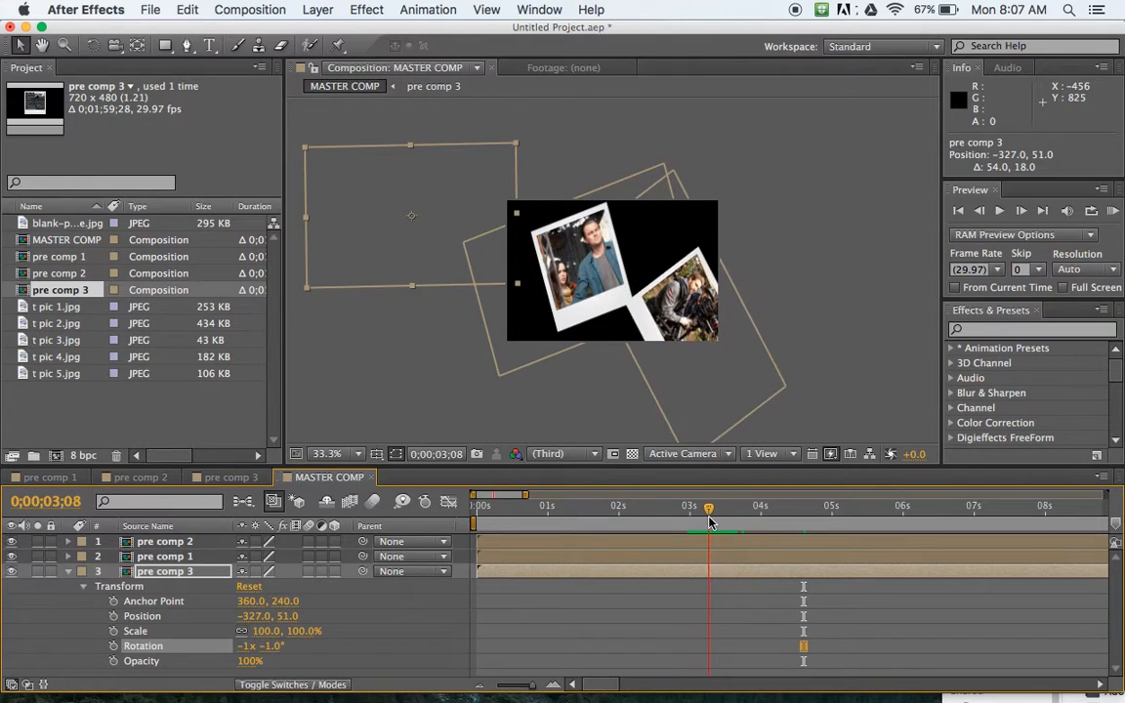
{"action": "left_click", "coordinate": [114, 601]}
{"action": "left_click", "coordinate": [115, 617]}
{"action": "left_click", "coordinate": [114, 631]}
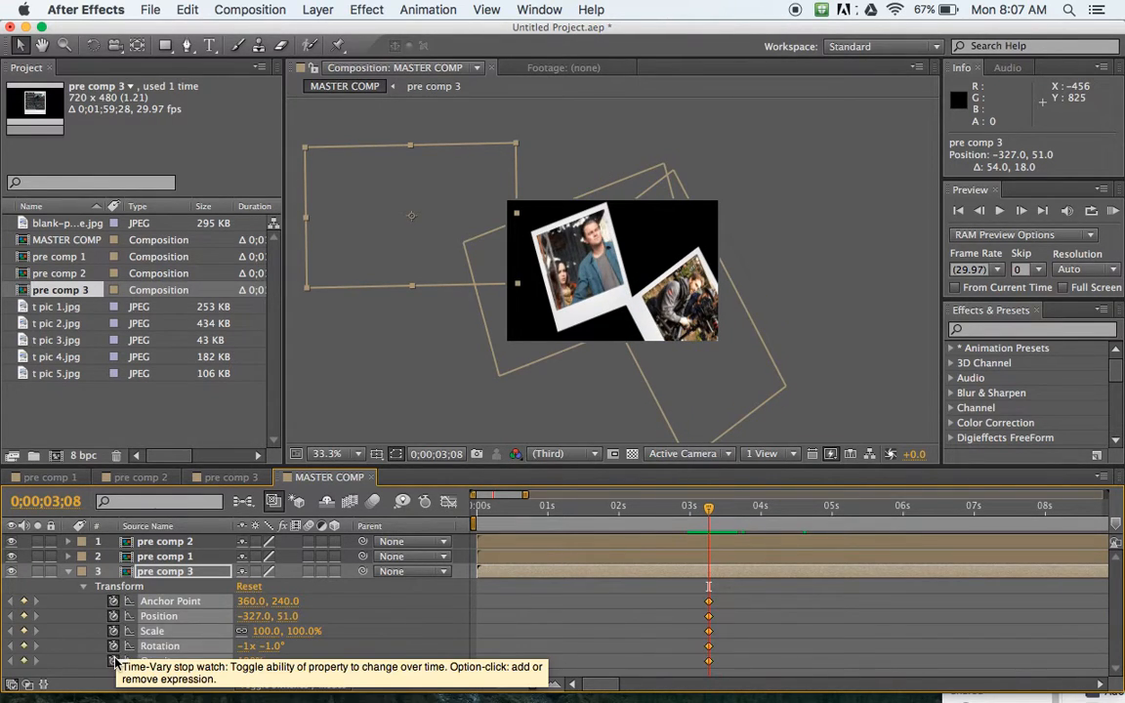
{"action": "left_click", "coordinate": [114, 661]}
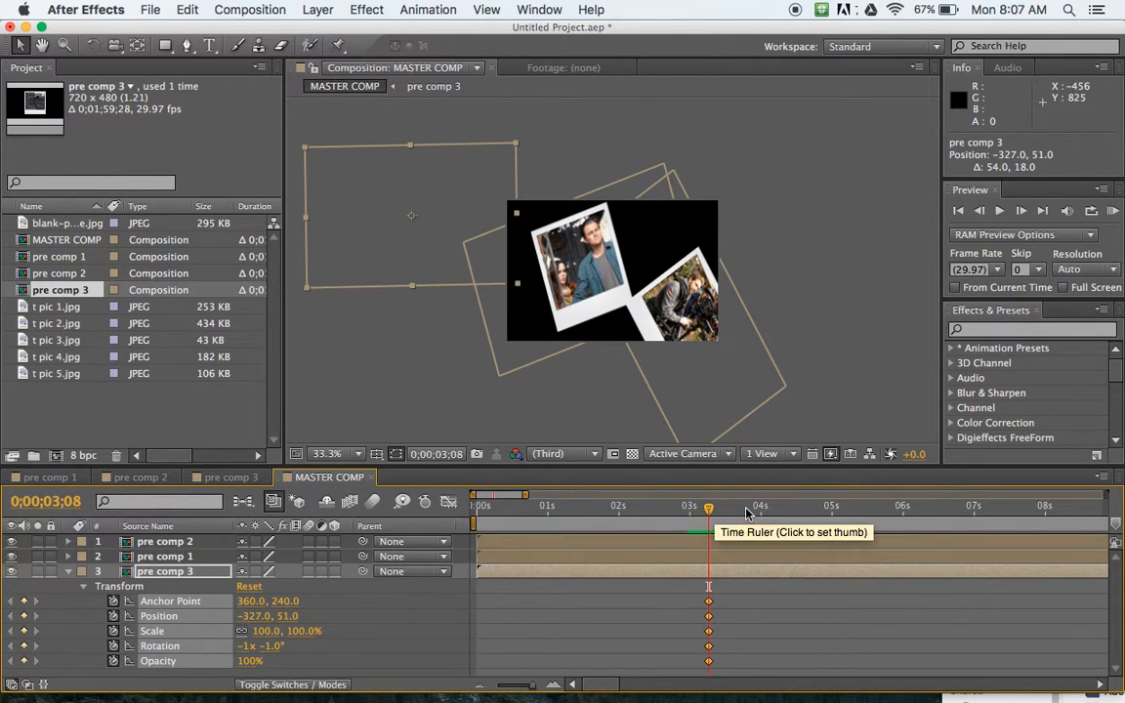
Add keyframes for all five transform properties of pre comp 3 at 0;00;04;04.
{"action": "key", "text": "space"}
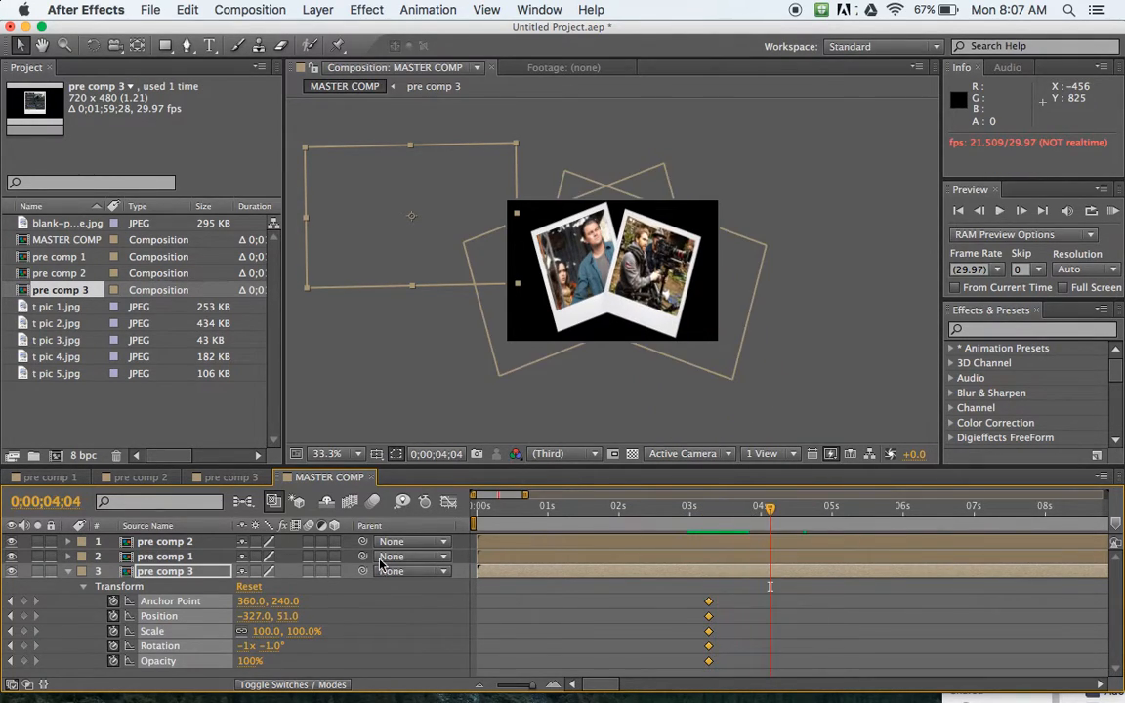
{"action": "left_click", "coordinate": [25, 631]}
{"action": "left_click", "coordinate": [24, 645]}
{"action": "left_click", "coordinate": [24, 661]}
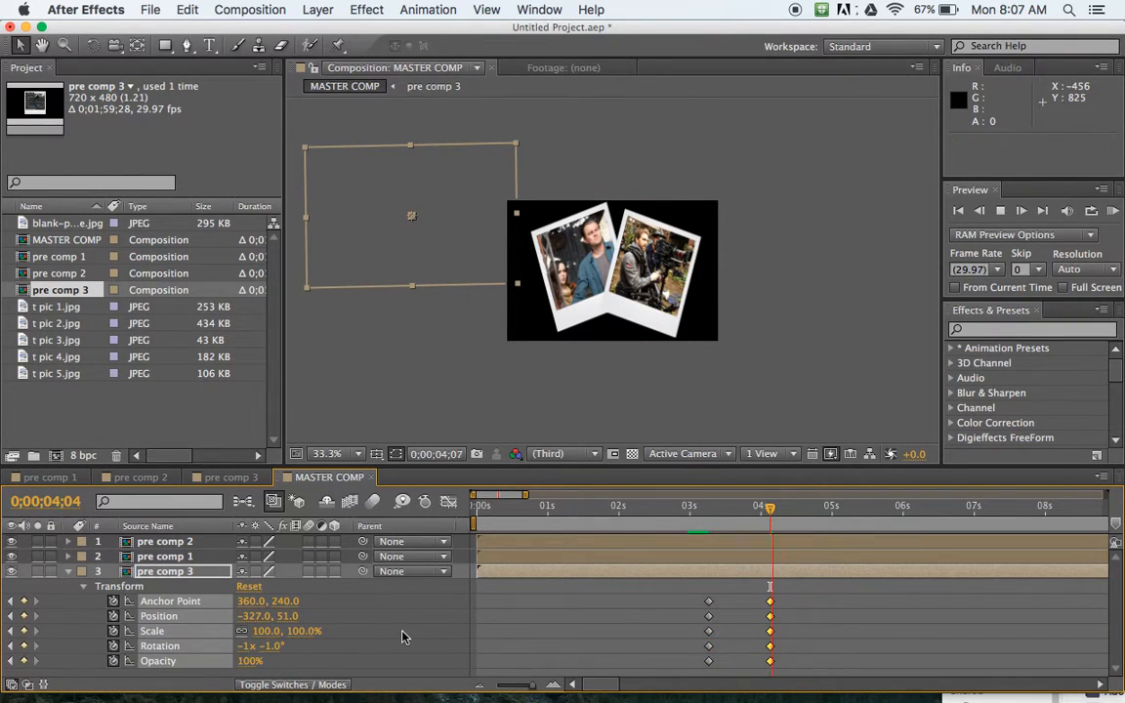
At 0;00;05;08, move pre comp 3 into the frame at about position 345, 300 and set its rotation to -7°.
{"action": "key", "text": "space"}
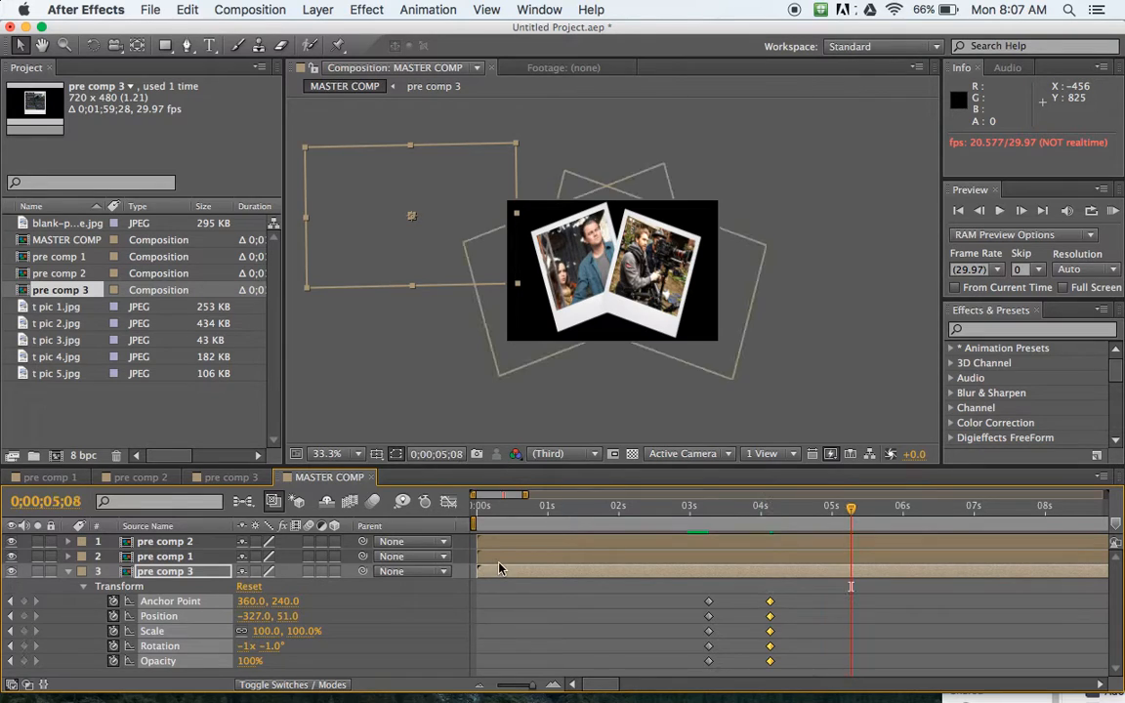
{"action": "left_click_drag", "start_coordinate": [403, 271], "coordinate": [601, 344]}
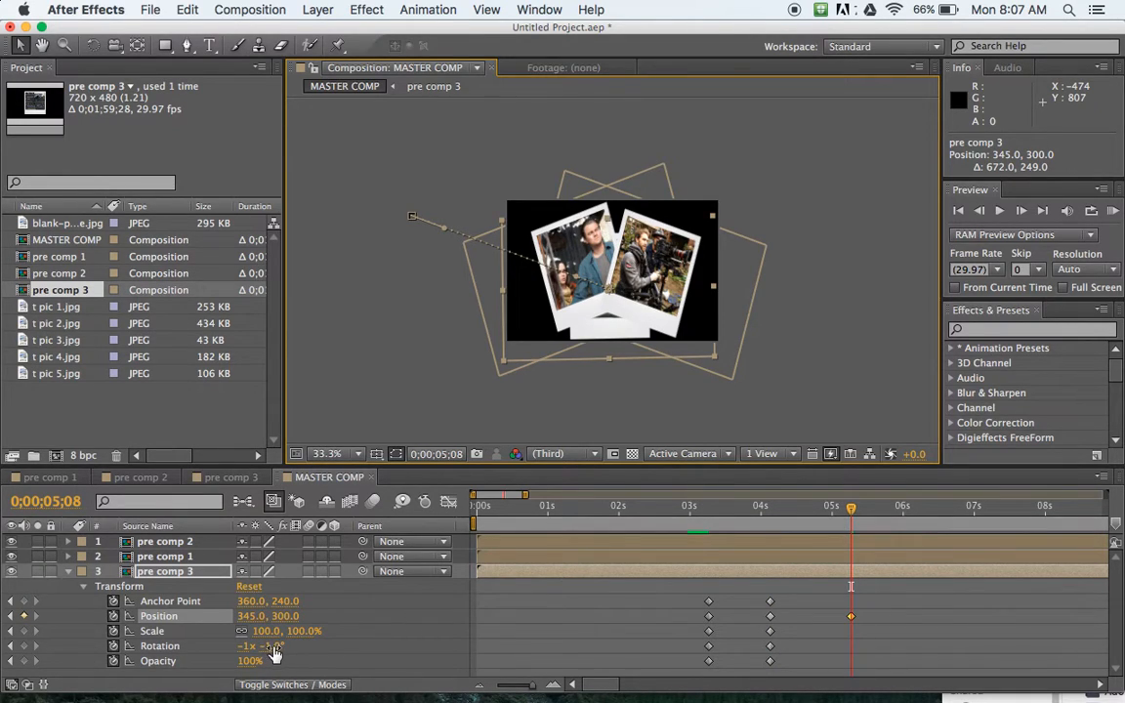
{"action": "left_click_drag", "start_coordinate": [265, 646], "coordinate": [563, 625]}
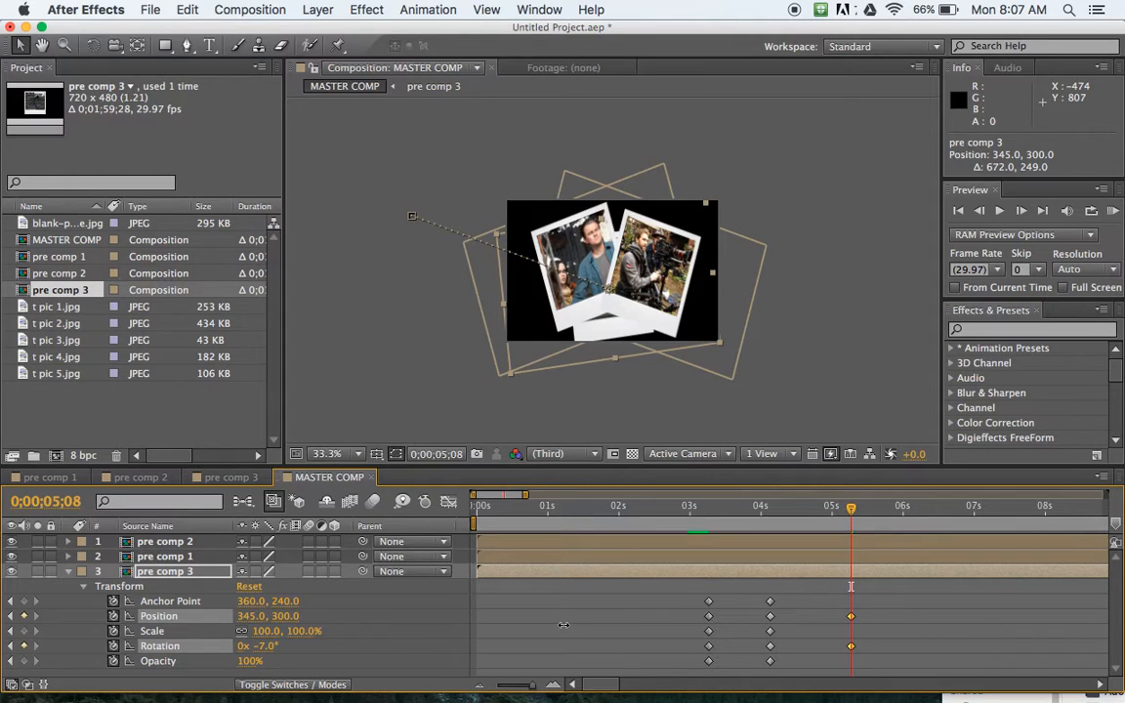
{"action": "left_click_drag", "start_coordinate": [564, 625], "coordinate": [564, 629]}
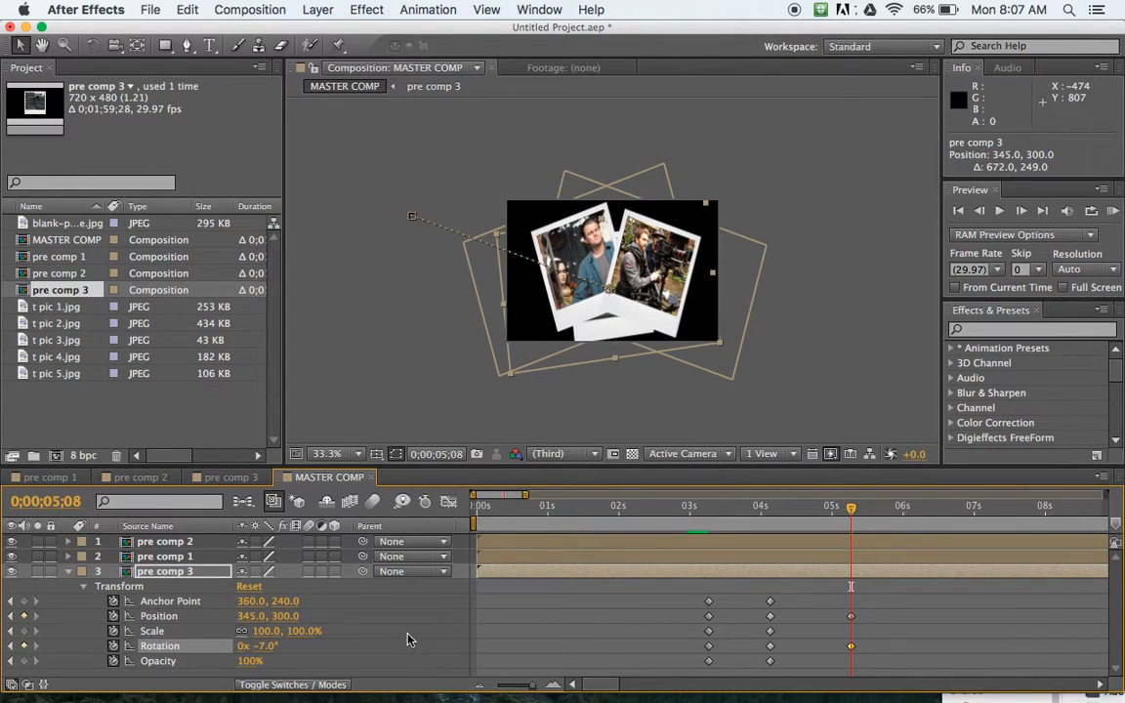
Stack pre comp 3 above the other two layers and replay the animation from just after one second.
{"action": "left_click_drag", "start_coordinate": [168, 577], "coordinate": [172, 545]}
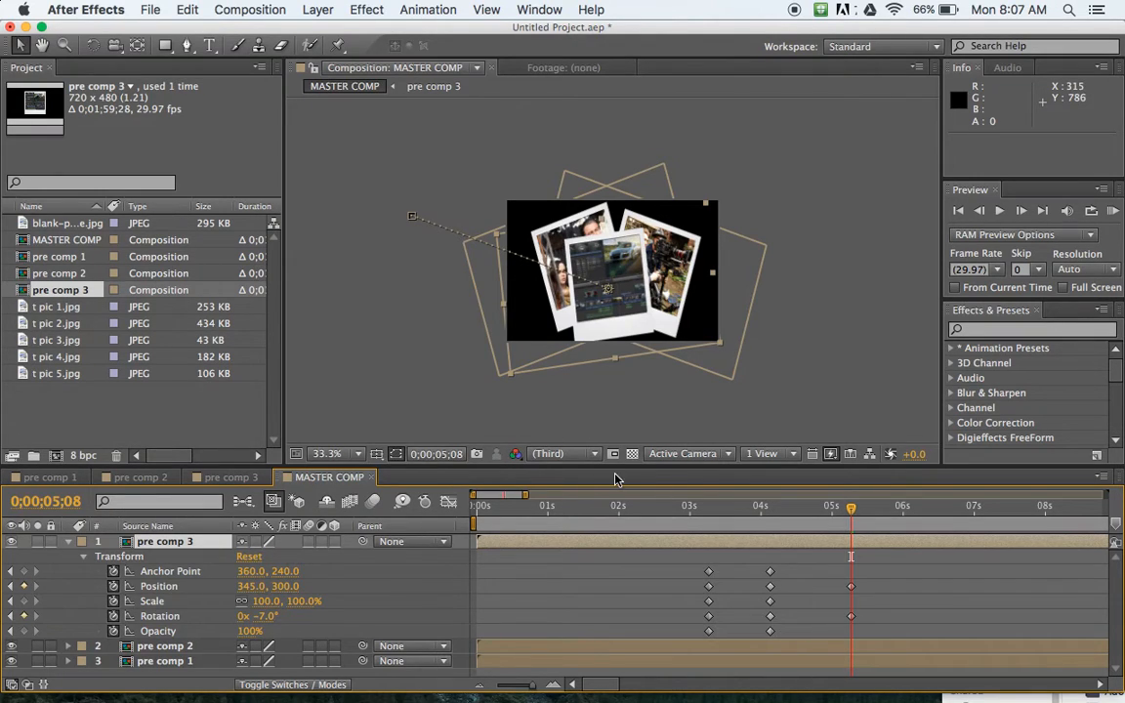
{"action": "left_click_drag", "start_coordinate": [668, 518], "coordinate": [563, 530]}
{"action": "key", "text": "space"}
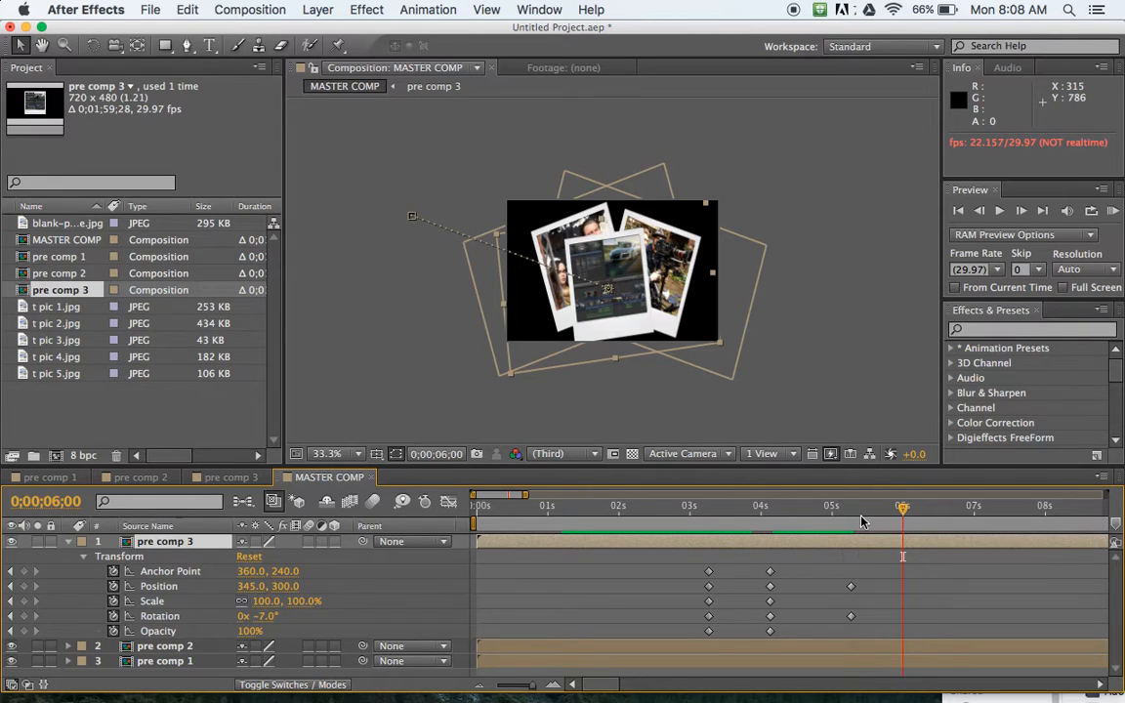
Reposition pre comp 3 at 0;00;05;08 to 366, 276 so the whole polaroid sits inside the frame.
{"action": "mouse_move", "coordinate": [863, 516]}
{"action": "left_mouse_down"}
{"action": "mouse_move", "coordinate": [836, 518]}
{"action": "mouse_move", "coordinate": [851, 518]}
{"action": "left_mouse_up"}
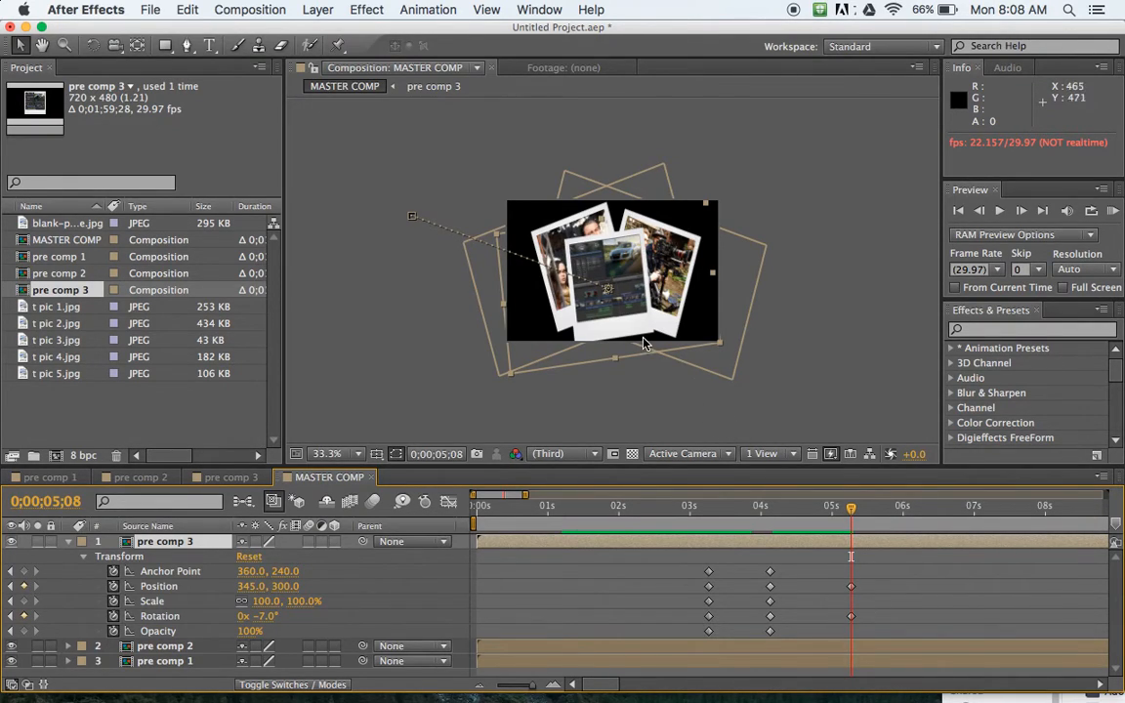
{"action": "mouse_move", "coordinate": [628, 336]}
{"action": "left_mouse_down"}
{"action": "mouse_move", "coordinate": [642, 346]}
{"action": "mouse_move", "coordinate": [538, 326]}
{"action": "mouse_move", "coordinate": [635, 332]}
{"action": "left_mouse_up"}
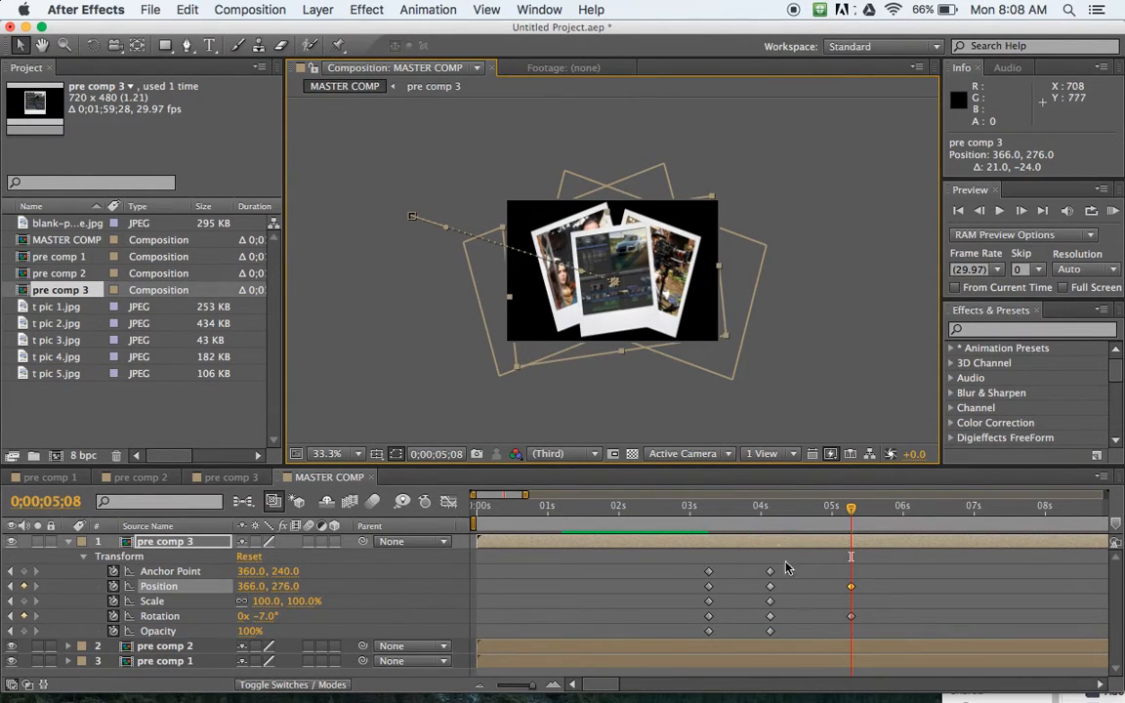
Apply Easy Ease to pre comp 3's Rotation and Position keyframes at 0;00;05;08 and preview the move from 0;00;03;09.
{"action": "left_click", "coordinate": [851, 616]}
{"action": "right_click", "coordinate": [851, 617]}
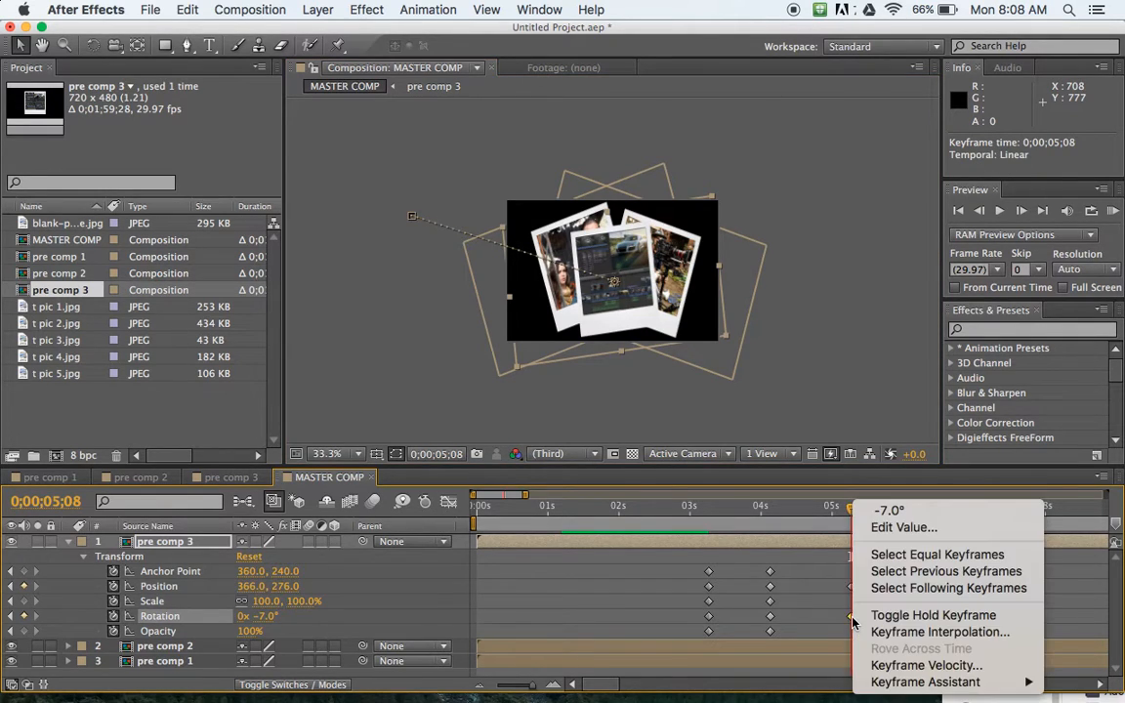
{"action": "mouse_move", "coordinate": [906, 688]}
{"action": "left_click", "coordinate": [661, 582]}
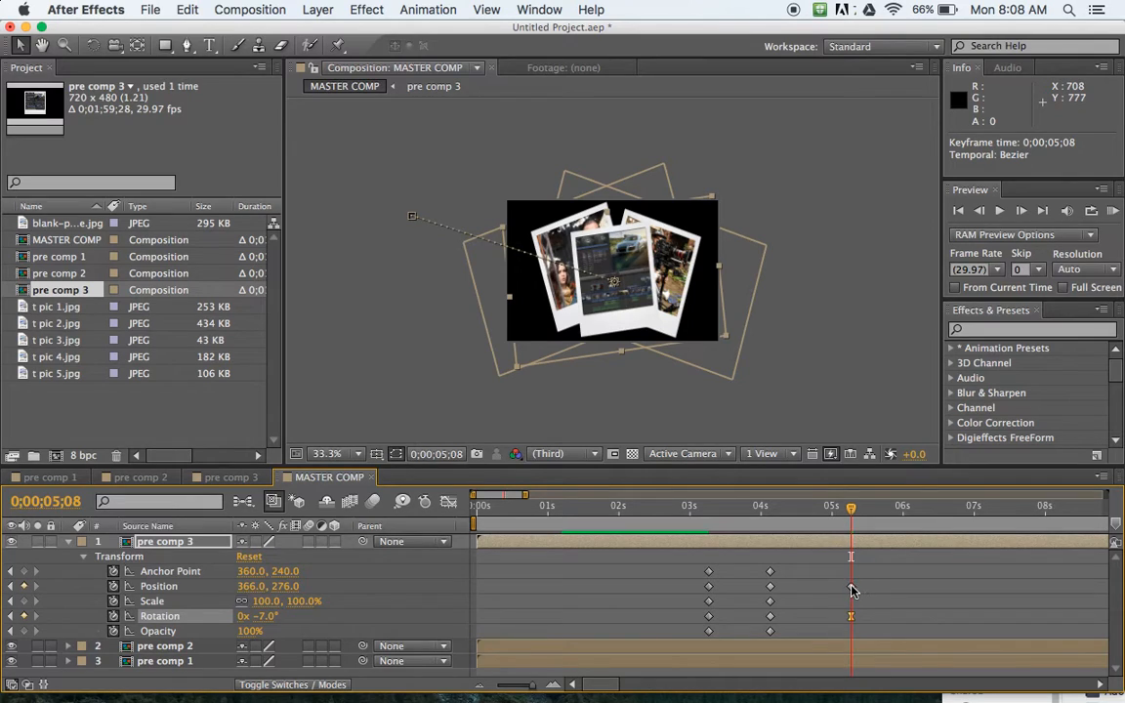
{"action": "left_click", "coordinate": [851, 587]}
{"action": "right_click", "coordinate": [851, 588]}
{"action": "mouse_move", "coordinate": [912, 682]}
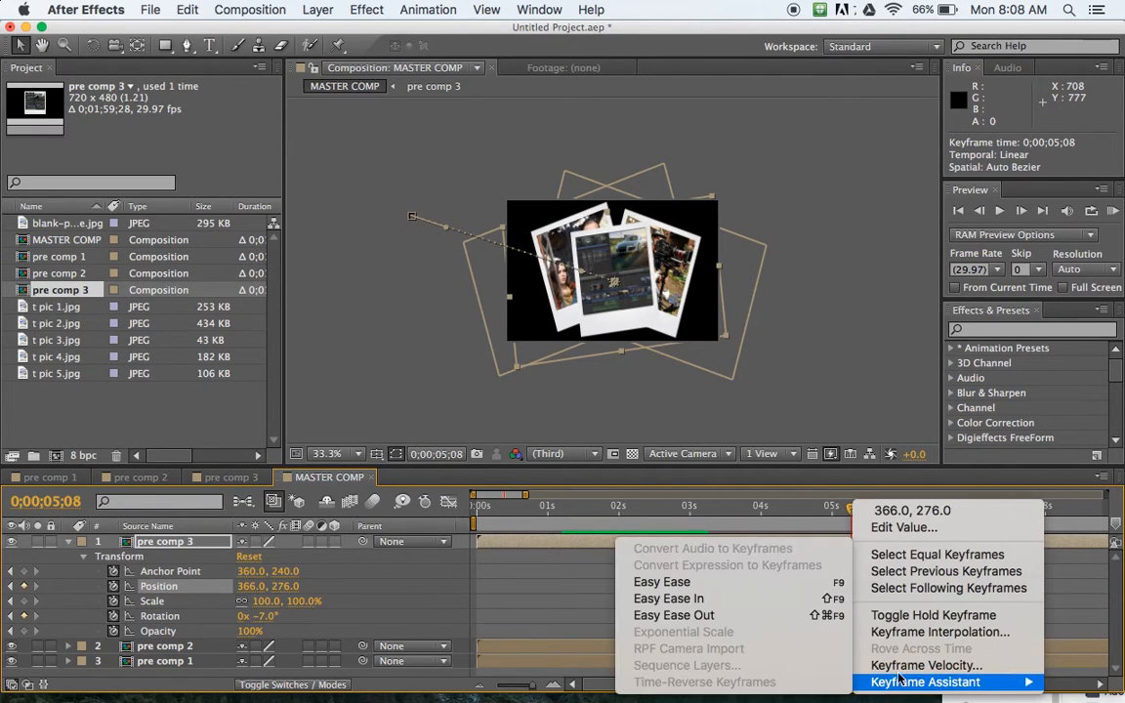
{"action": "left_click", "coordinate": [661, 582]}
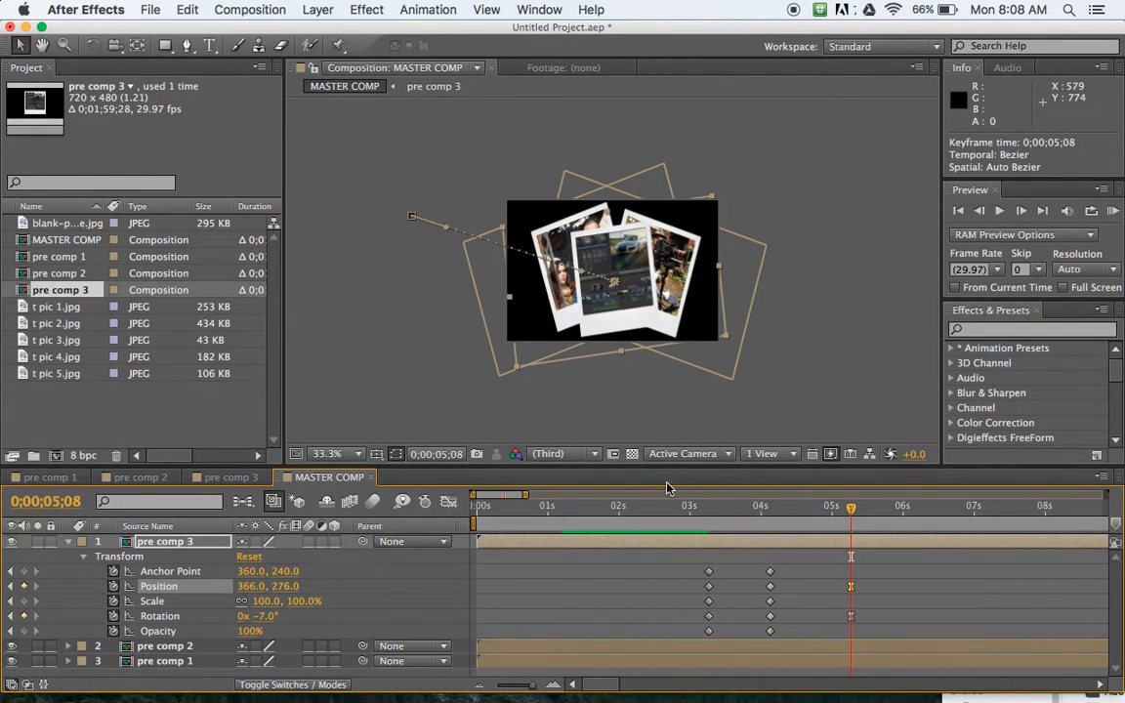
{"action": "left_click", "coordinate": [713, 515]}
{"action": "key", "text": "space"}
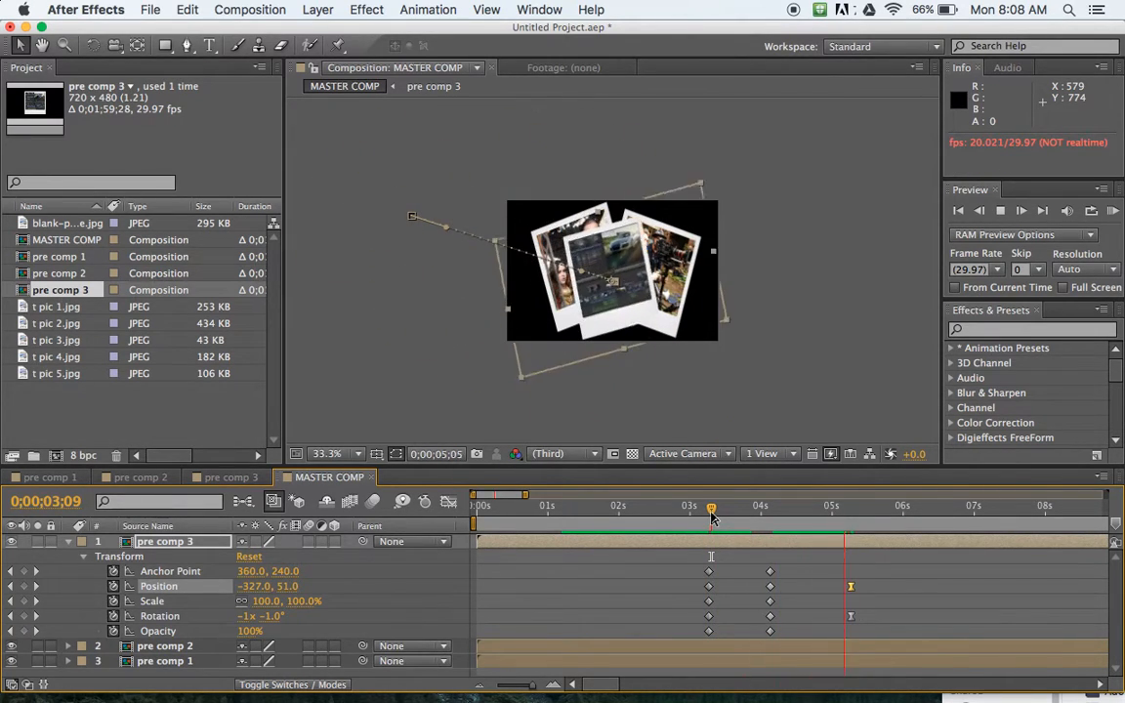
{"action": "key", "text": "space"}
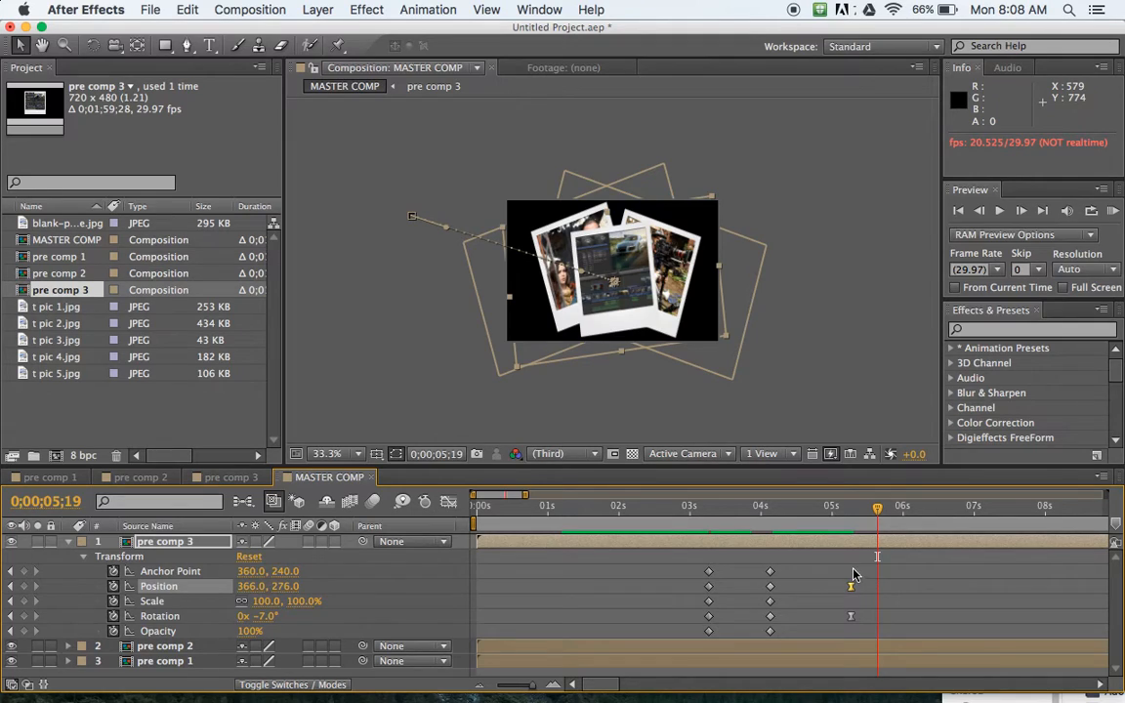
Move pre comp 3's eased Position and Rotation keyframes to 0;00;05;00 and replay the animation from 0;00;02;09.
{"action": "left_click_drag", "start_coordinate": [837, 561], "coordinate": [832, 619]}
{"action": "left_click", "coordinate": [642, 525]}
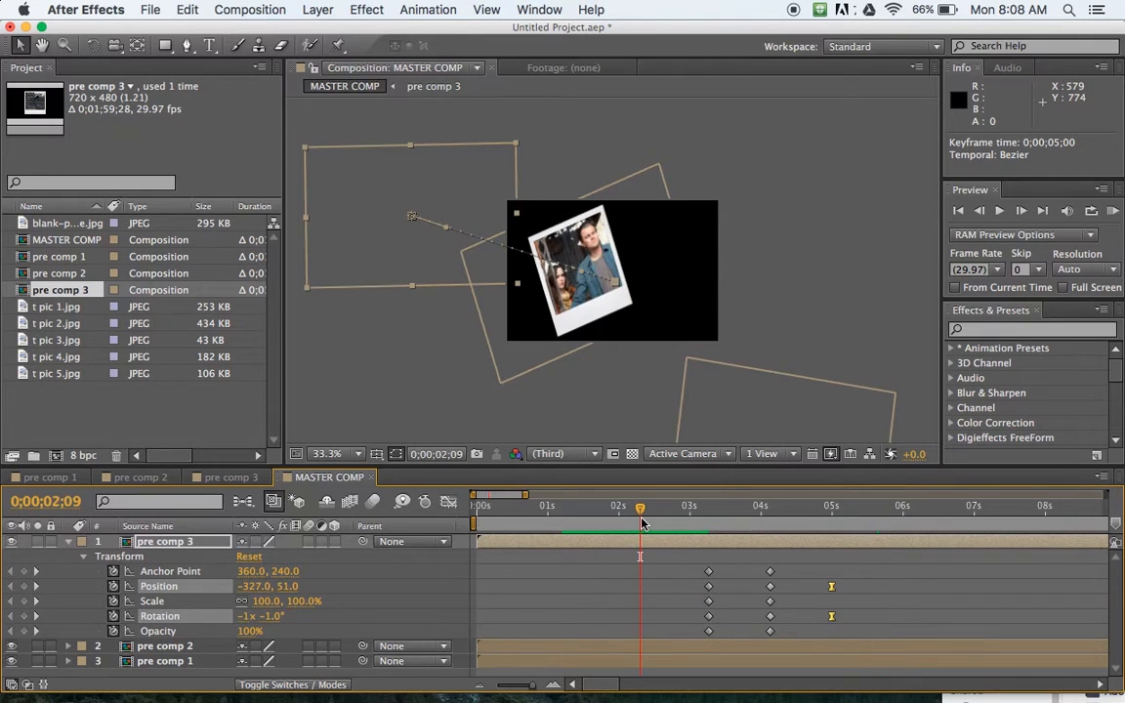
{"action": "key", "text": "space"}
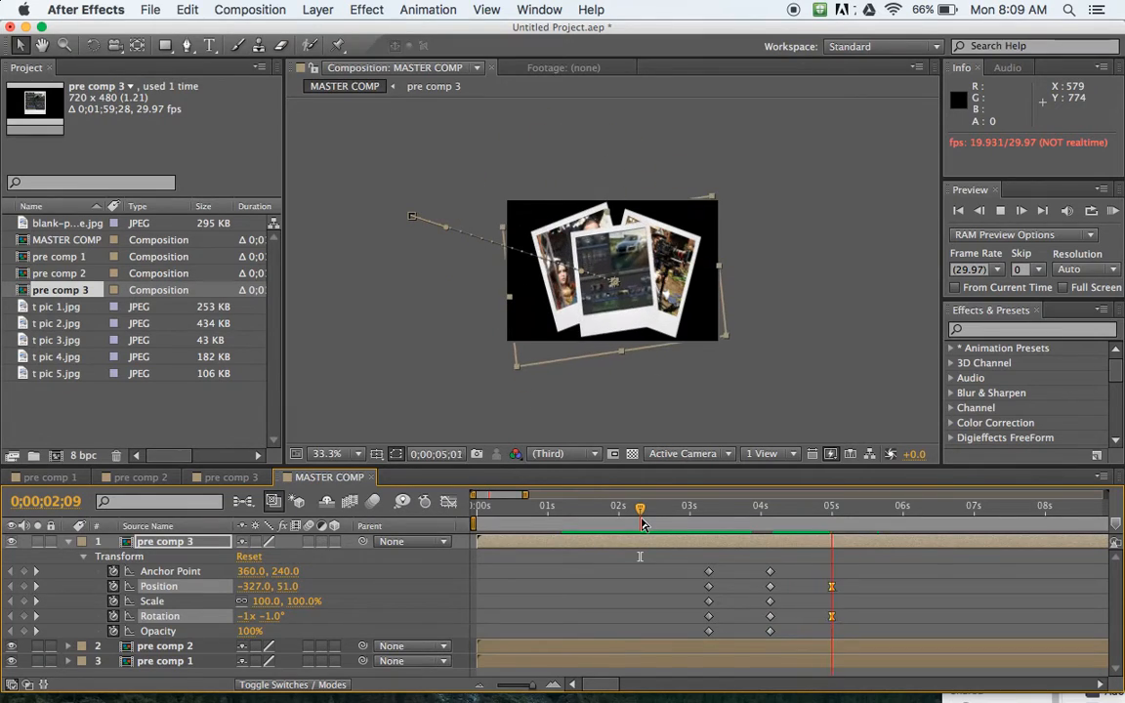
{"action": "key", "text": "space"}
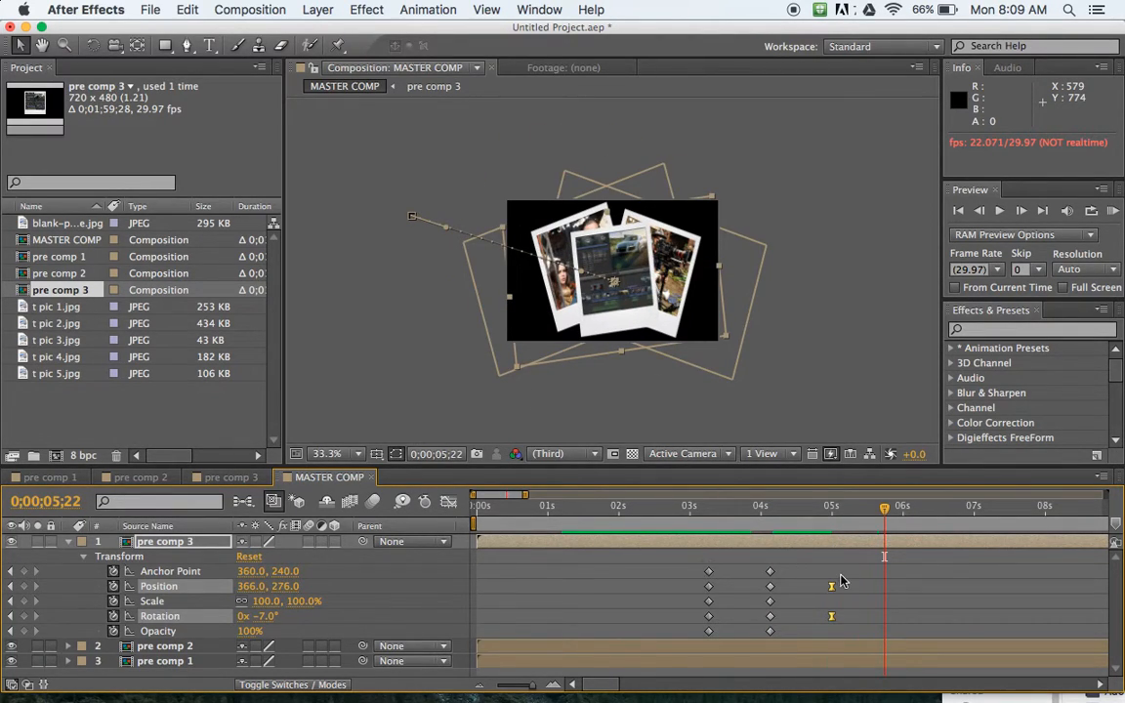
Shift all of pre comp 3's keyframes earlier together so the middle set sits at 0;00;03;18, and preview the timing.
{"action": "left_click_drag", "start_coordinate": [692, 559], "coordinate": [882, 644]}
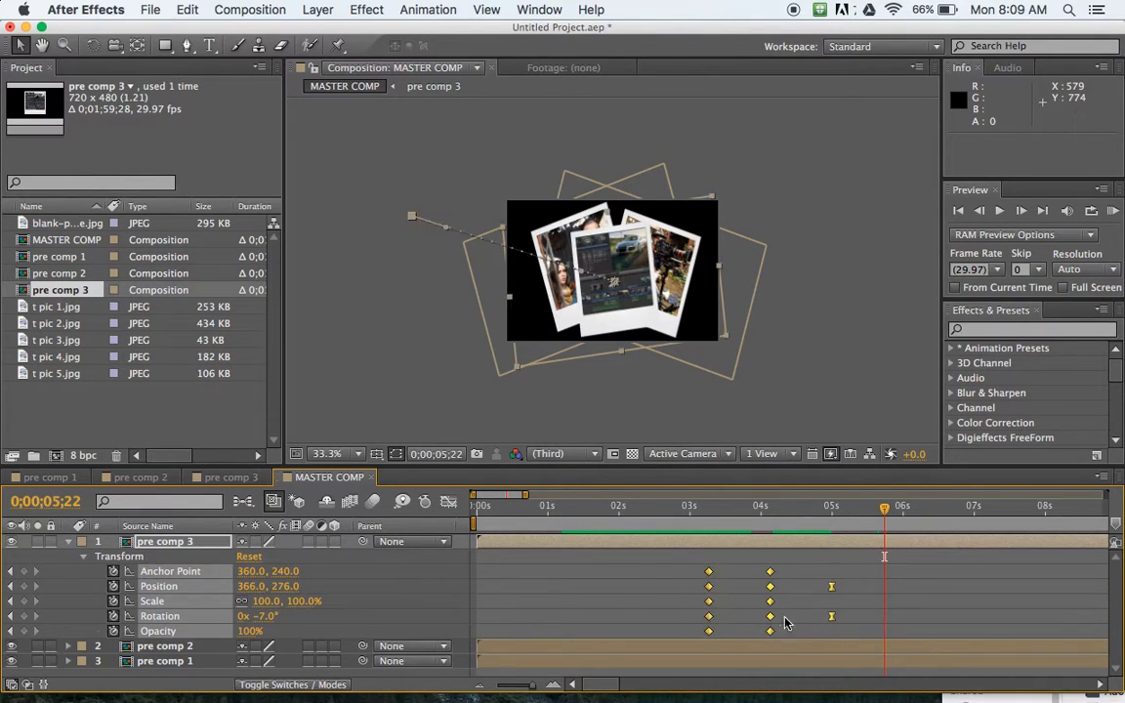
{"action": "left_click_drag", "start_coordinate": [767, 613], "coordinate": [728, 610]}
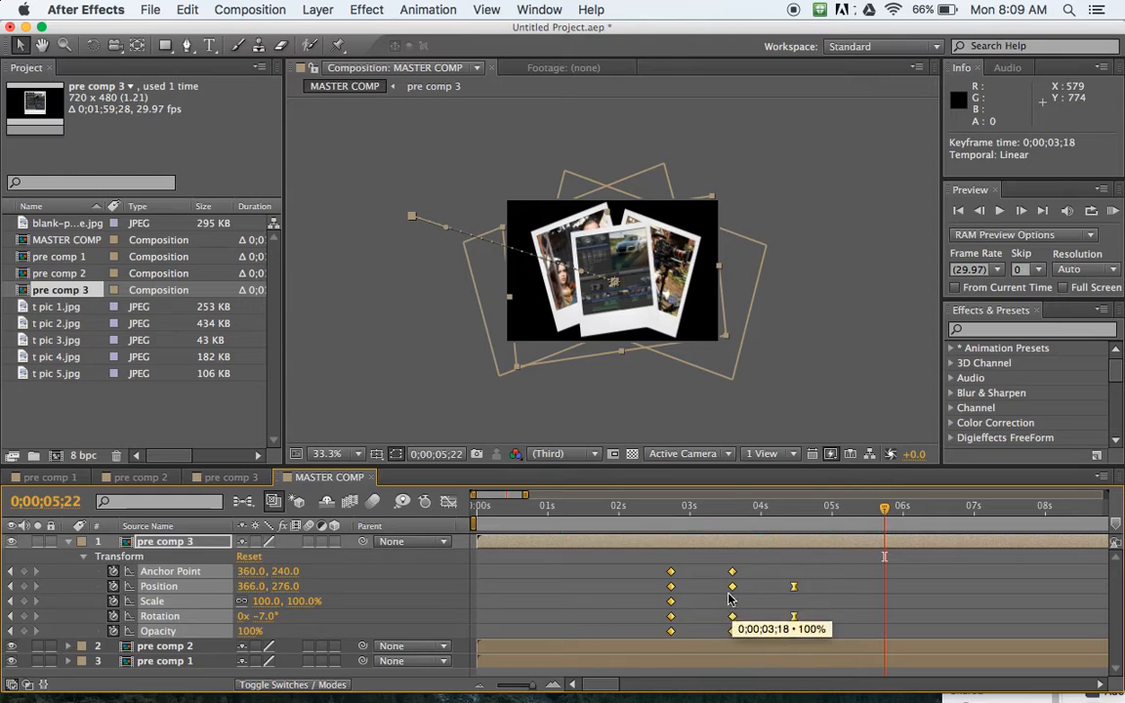
{"action": "left_click", "coordinate": [630, 509]}
{"action": "key", "text": "space"}
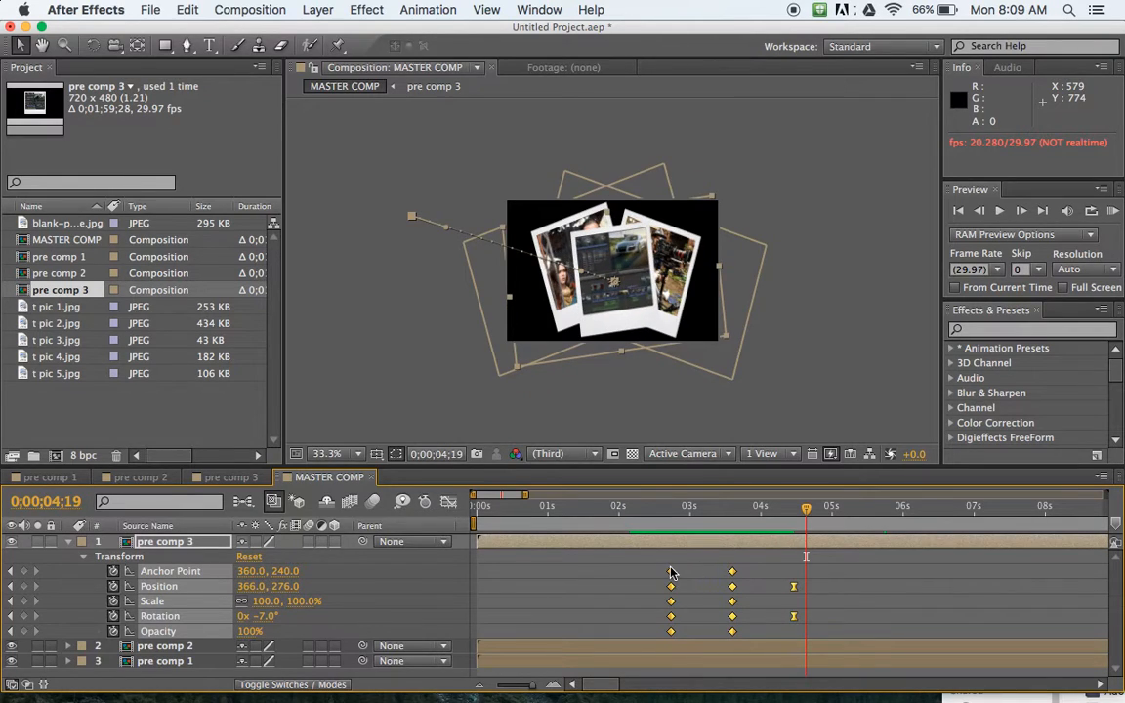
Shift pre comp 3's whole keyframe group so its first set starts at 0;00;03;00, and replay from just after two seconds.
{"action": "left_click_drag", "start_coordinate": [671, 579], "coordinate": [691, 579]}
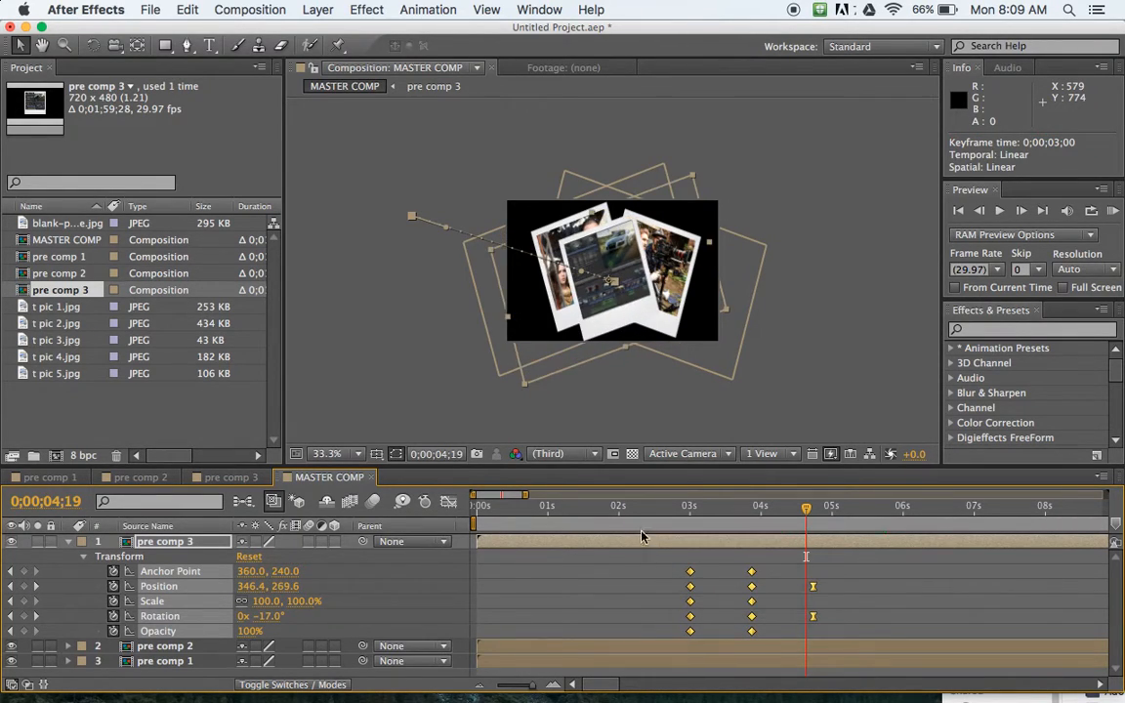
{"action": "left_click", "coordinate": [642, 523]}
{"action": "key", "text": "space"}
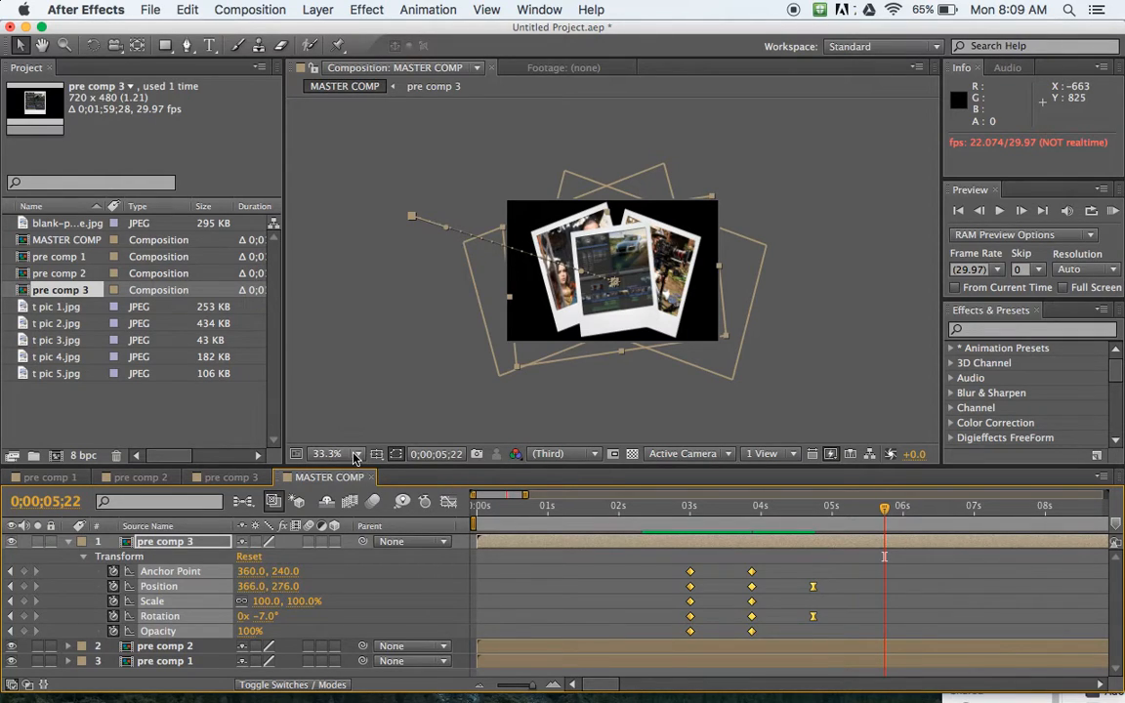
View MASTER COMP at 100% with its full duration in the timeline and play the animation from 0;00;00;00.
{"action": "left_click", "coordinate": [327, 453]}
{"action": "left_click", "coordinate": [343, 581]}
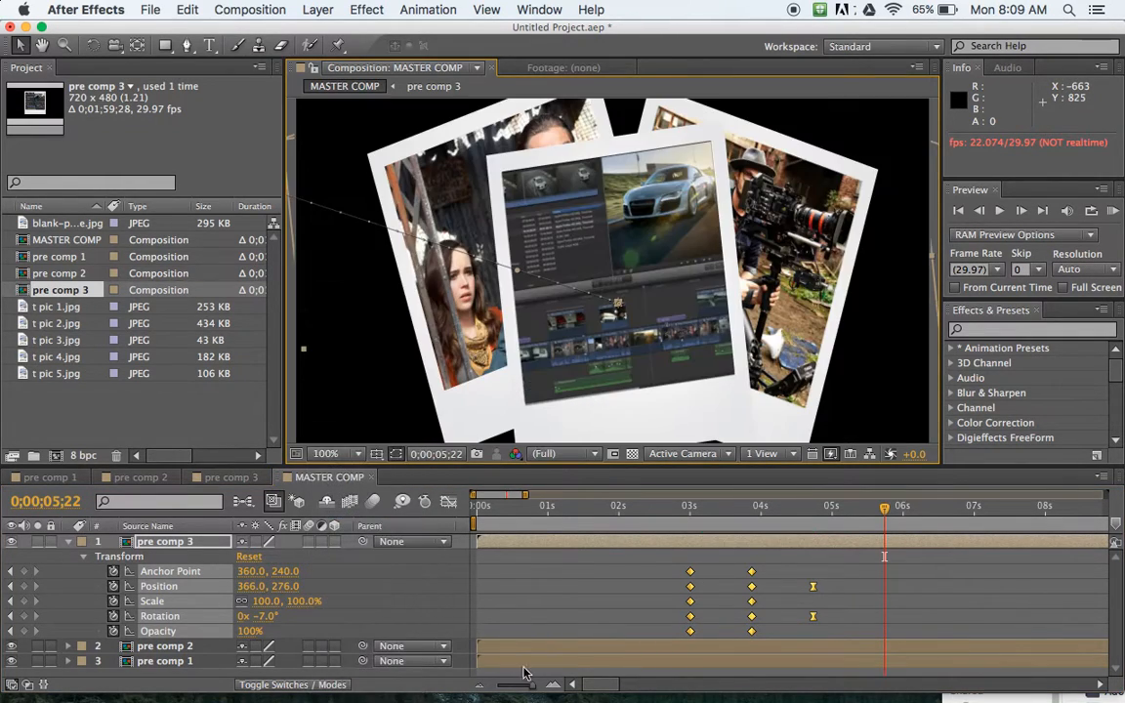
{"action": "left_click_drag", "start_coordinate": [532, 691], "coordinate": [458, 690]}
{"action": "left_click_drag", "start_coordinate": [492, 518], "coordinate": [450, 516]}
{"action": "key", "text": "space"}
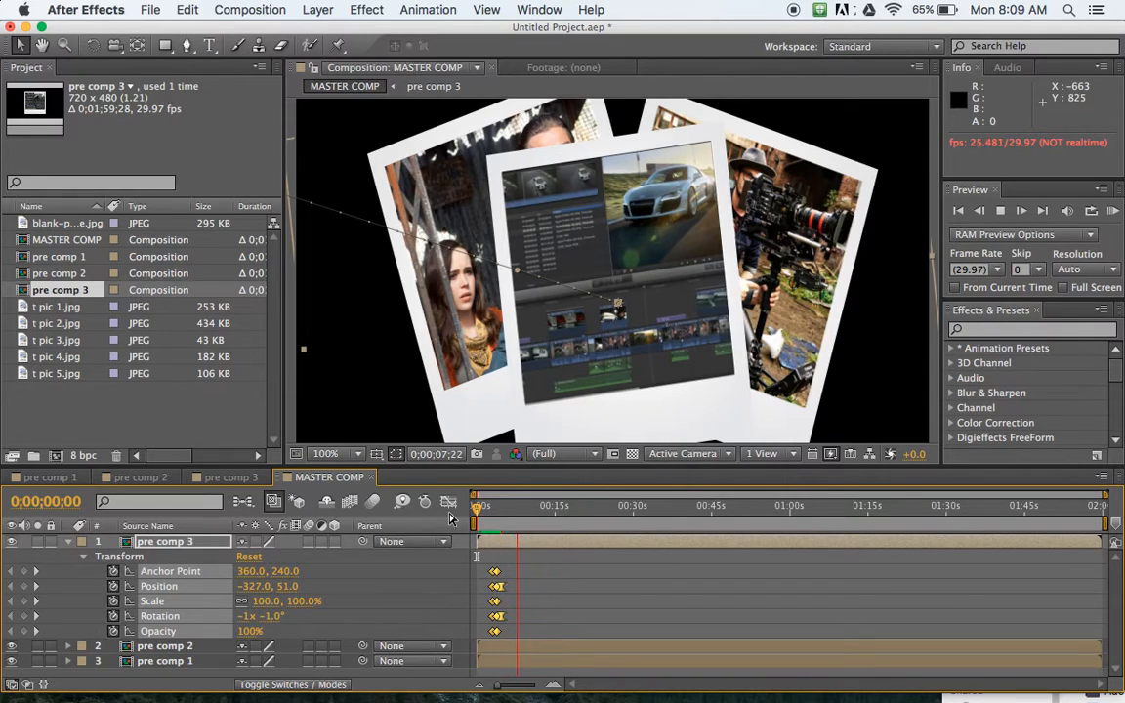
{"action": "key", "text": "space"}
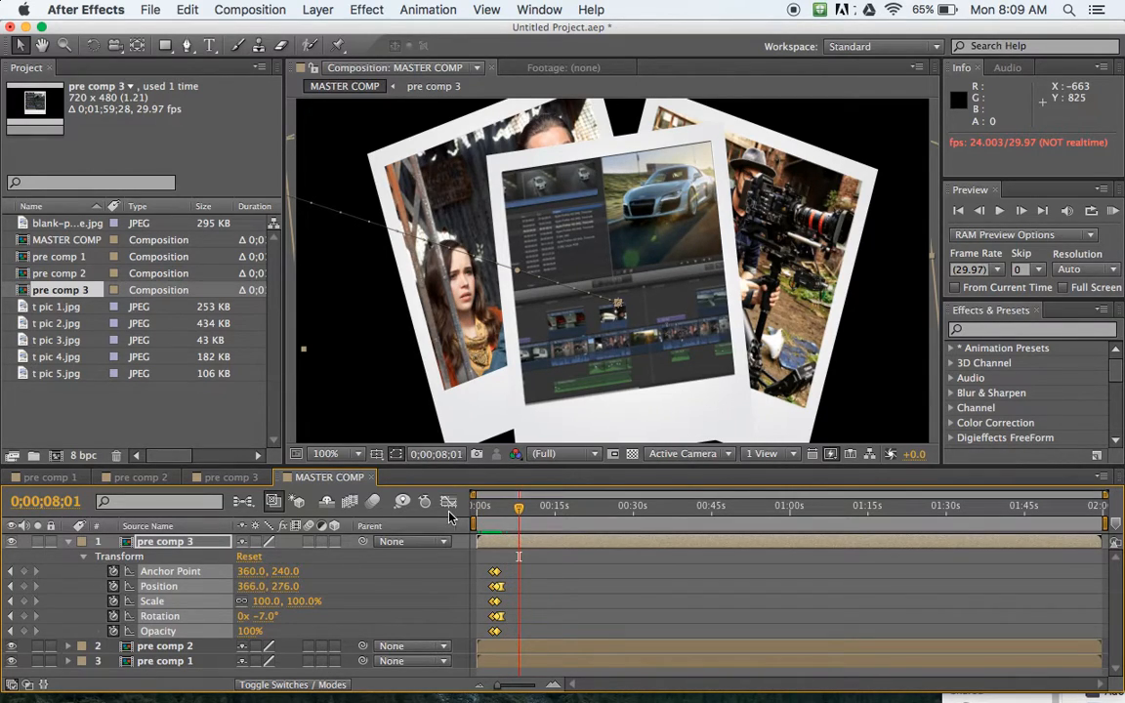